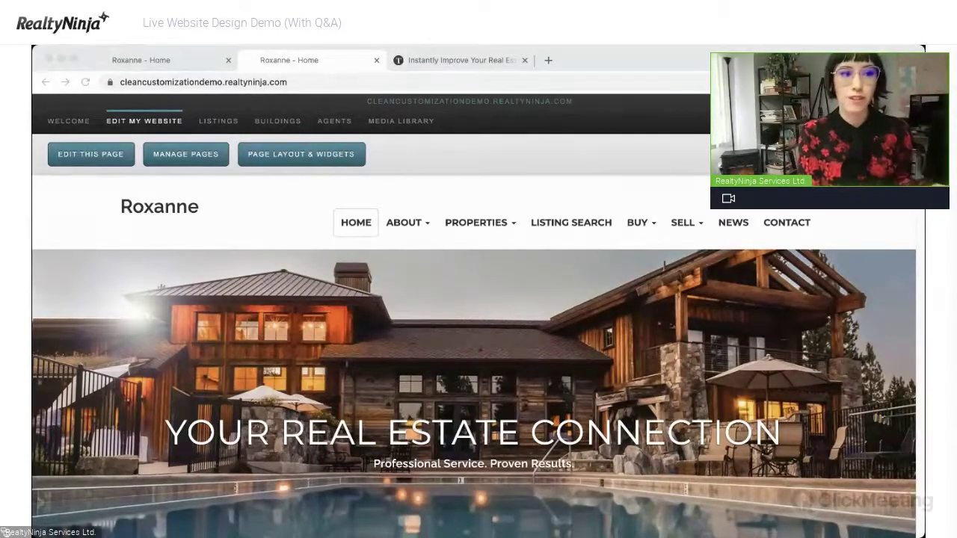
Compare the customized demo site's home page with the clean demo site's home page.
left_click(275, 298)
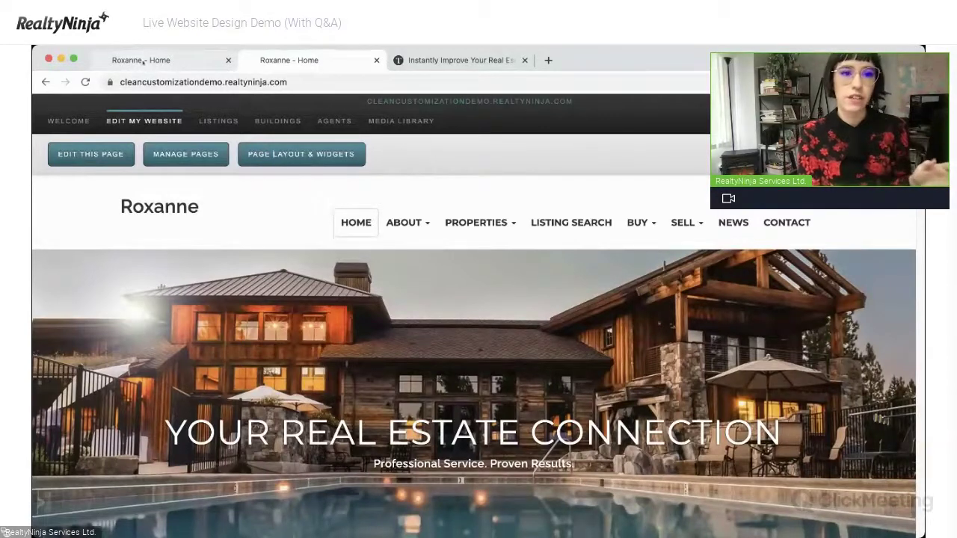
left_click(144, 61)
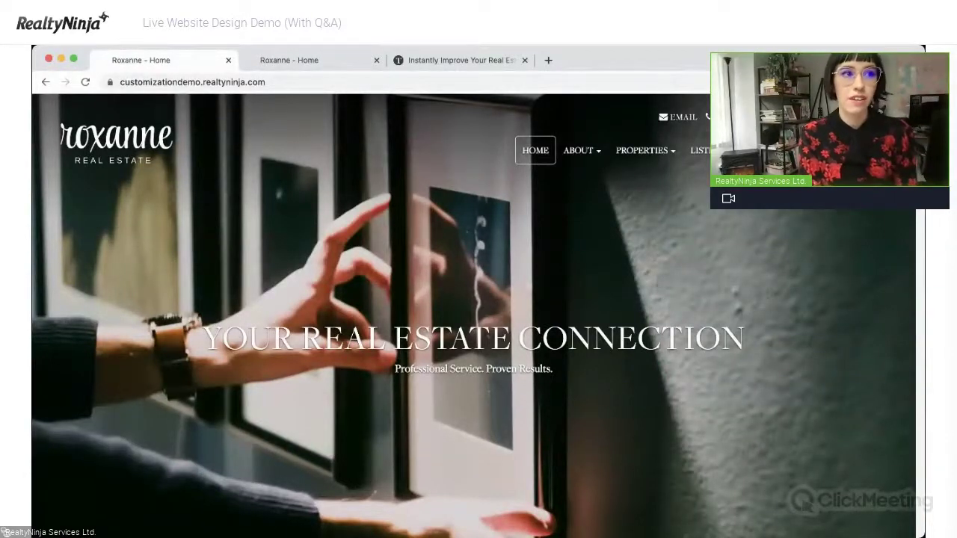
key("alt+Tab")
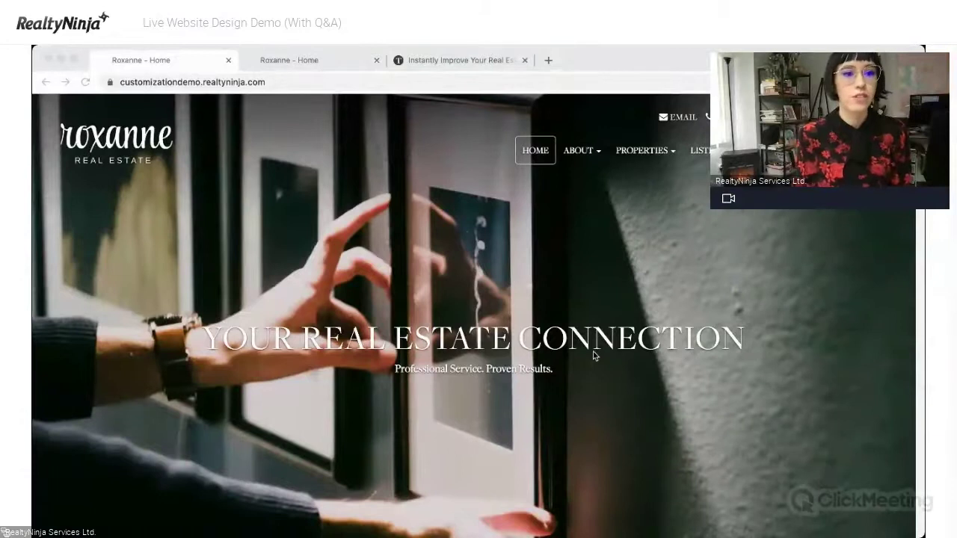
left_click(273, 60)
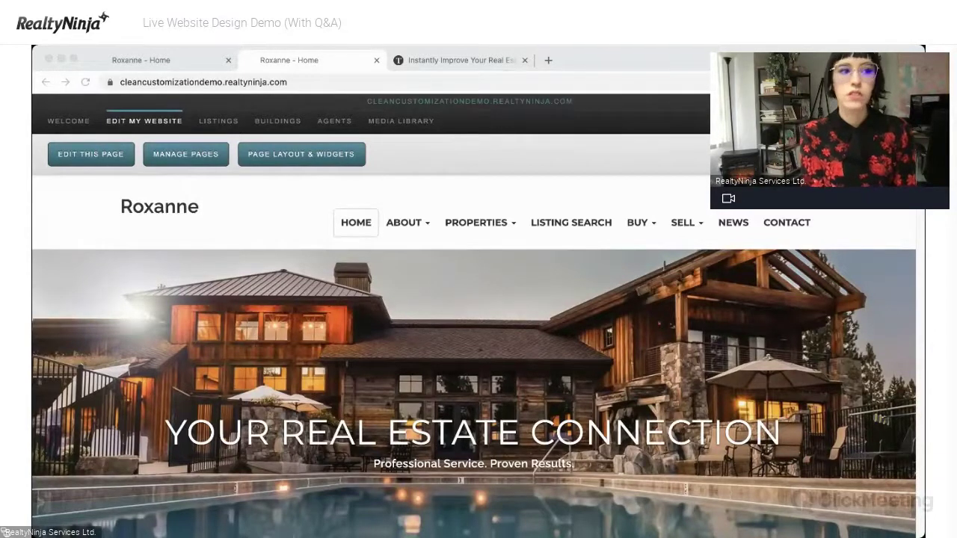
In the website header layout options of the theme settings, set Brand & Menu Position to overlapped and save.
left_click(211, 265)
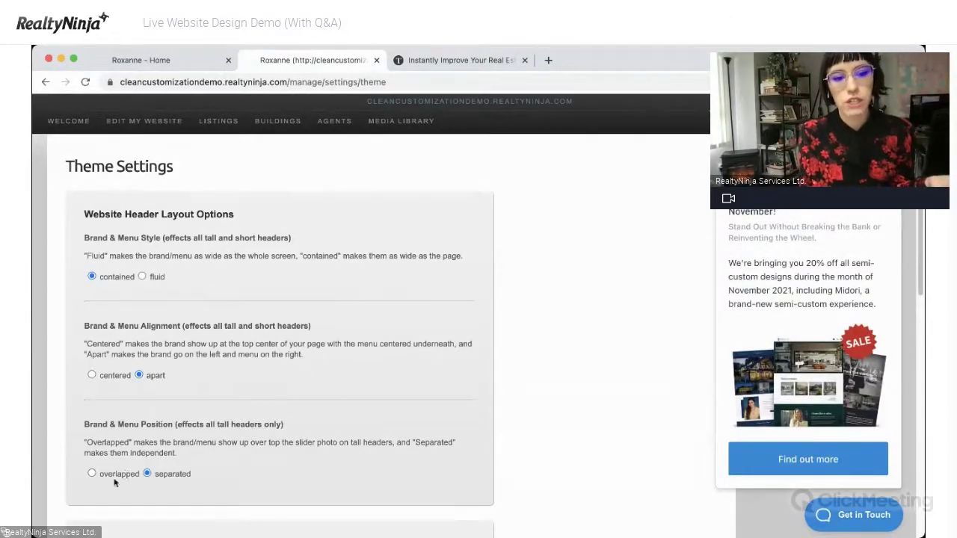
left_click_drag(86, 424, 221, 426)
left_click(228, 425)
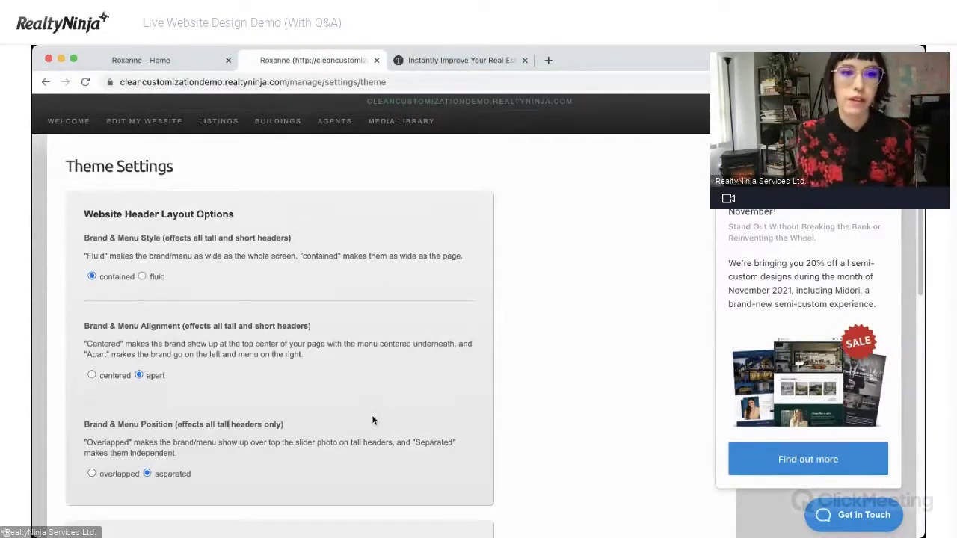
left_click(149, 122)
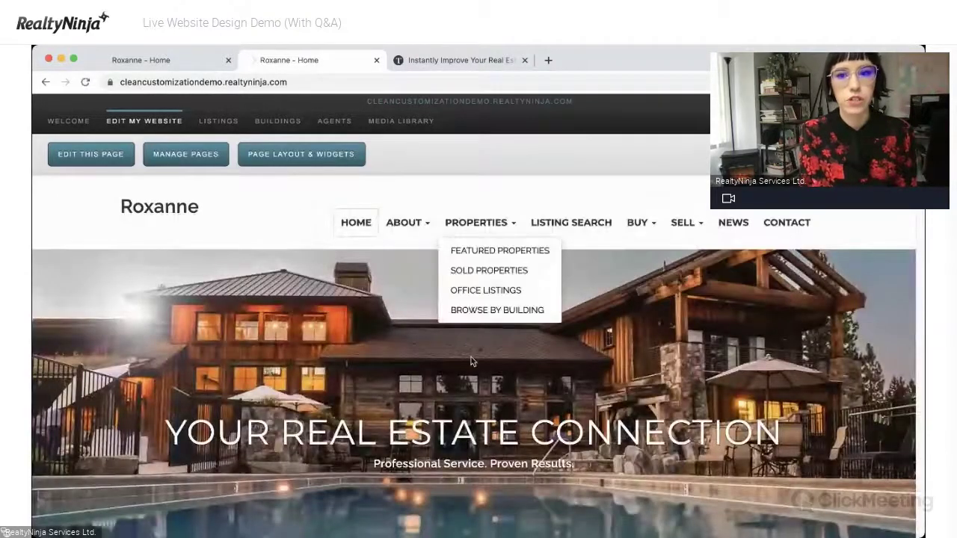
left_click(45, 82)
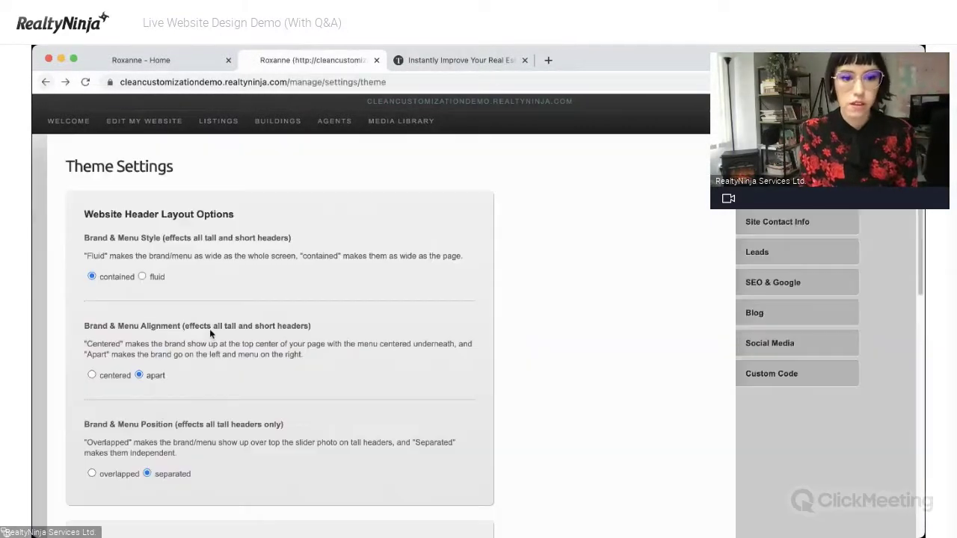
left_click(91, 474)
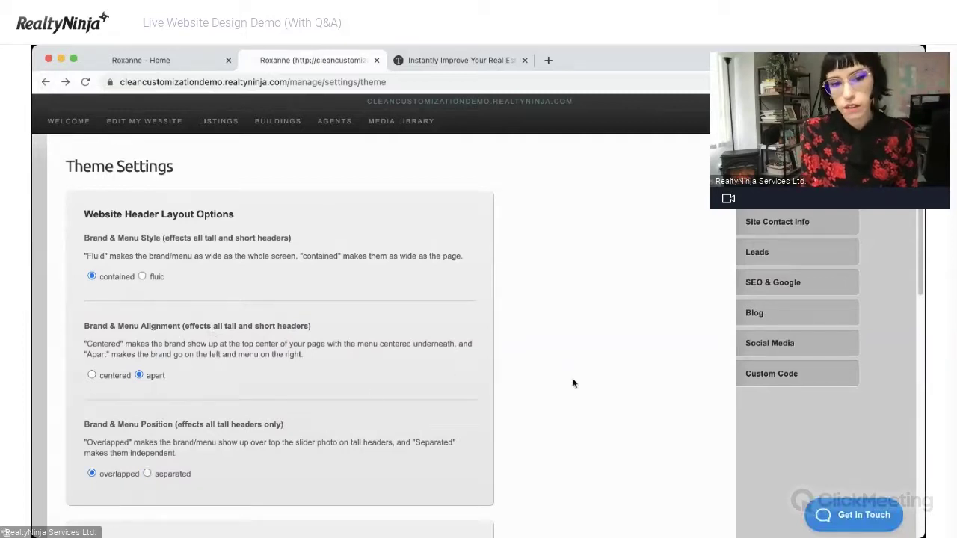
scroll(448, 421, "down", 10)
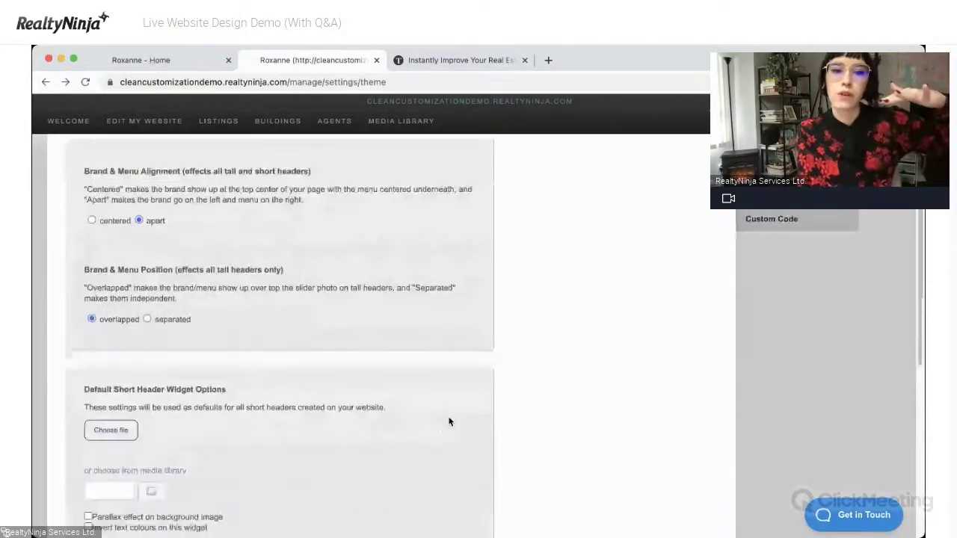
left_click(106, 422)
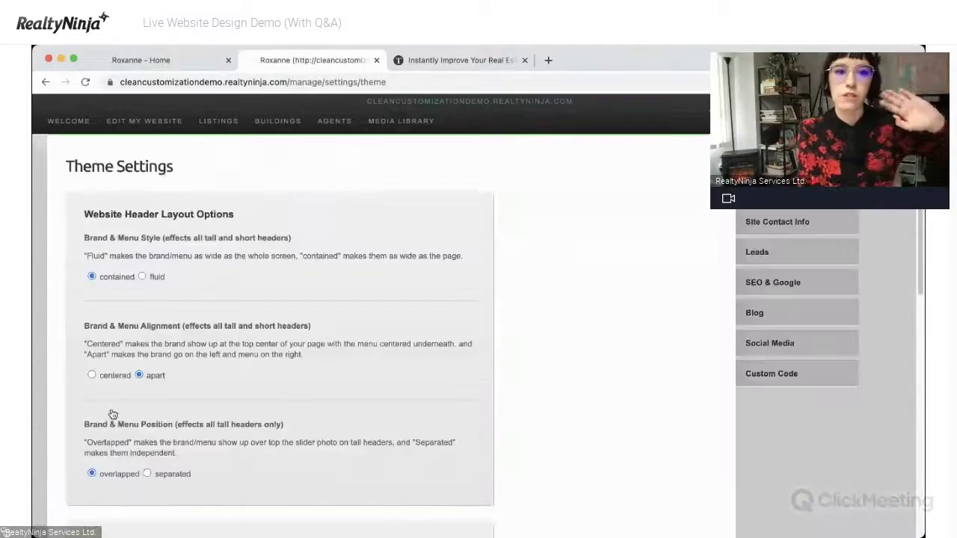
Replace slide 1's background photo in the home page's Header: Tall widget with an uploaded bedroom photo.
left_click(159, 123)
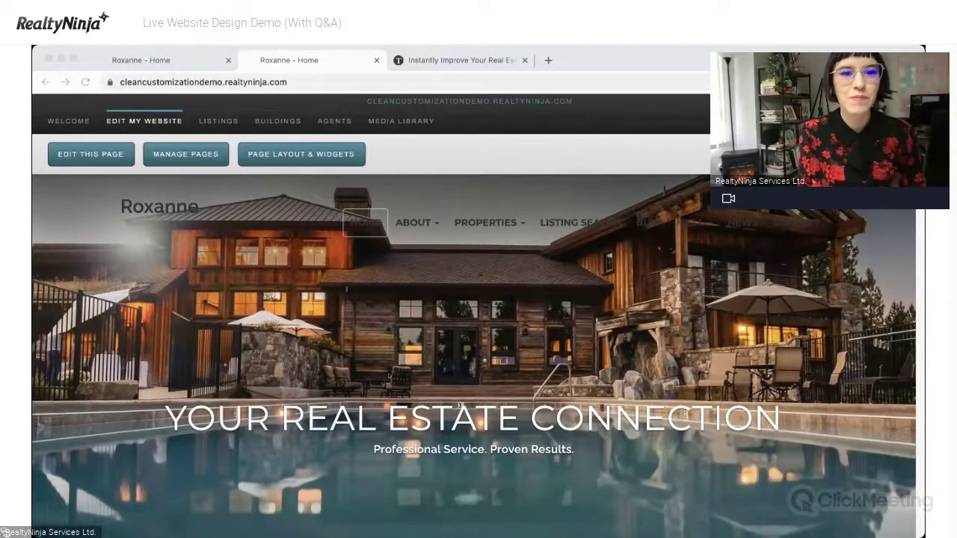
left_click(278, 159)
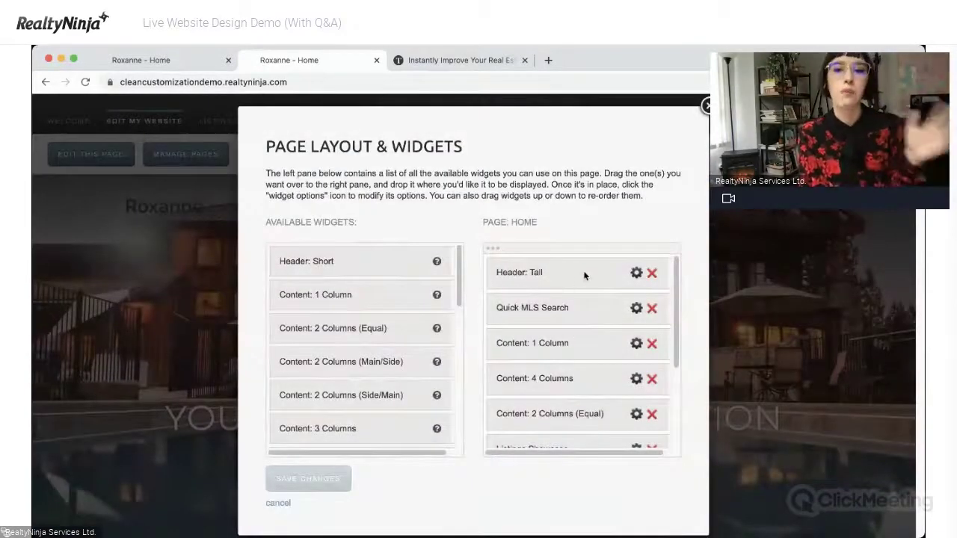
left_click(636, 275)
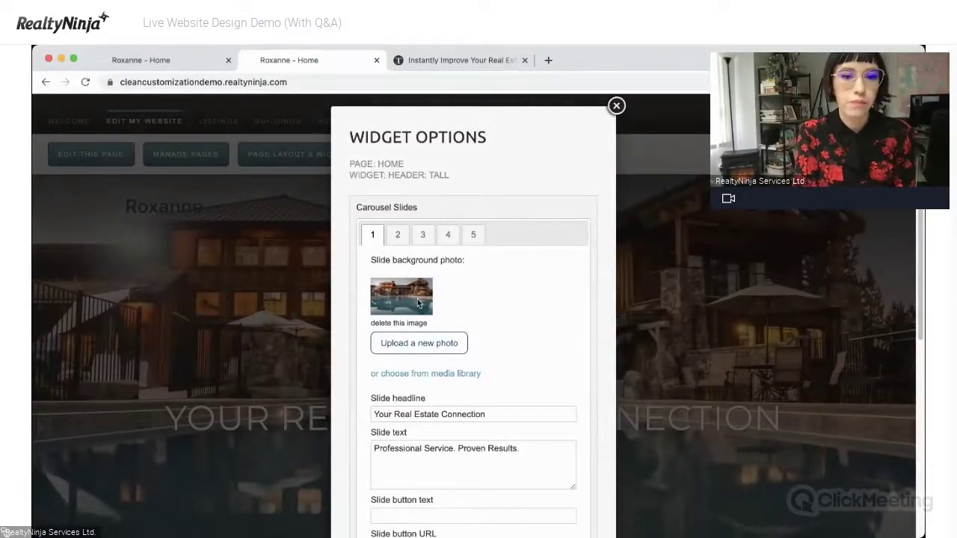
left_click(406, 323)
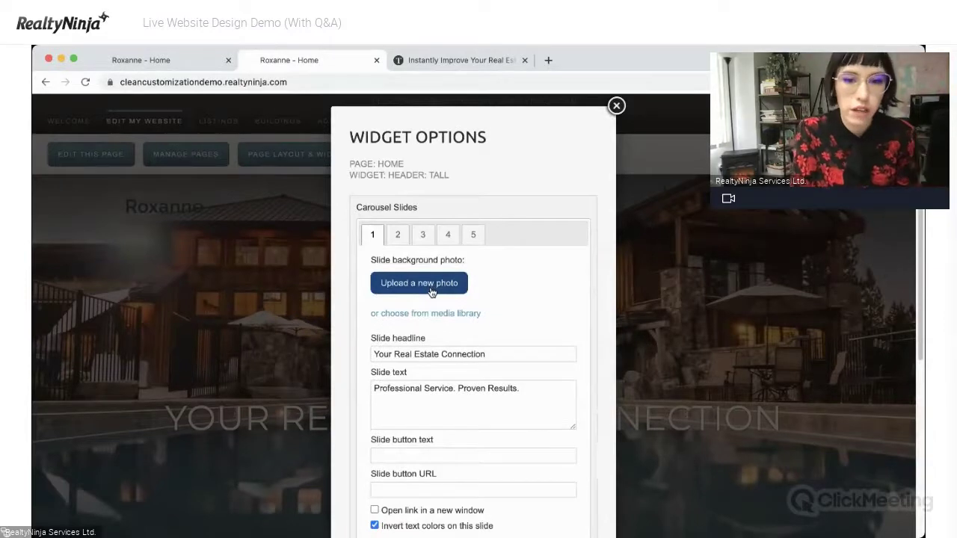
left_click(419, 292)
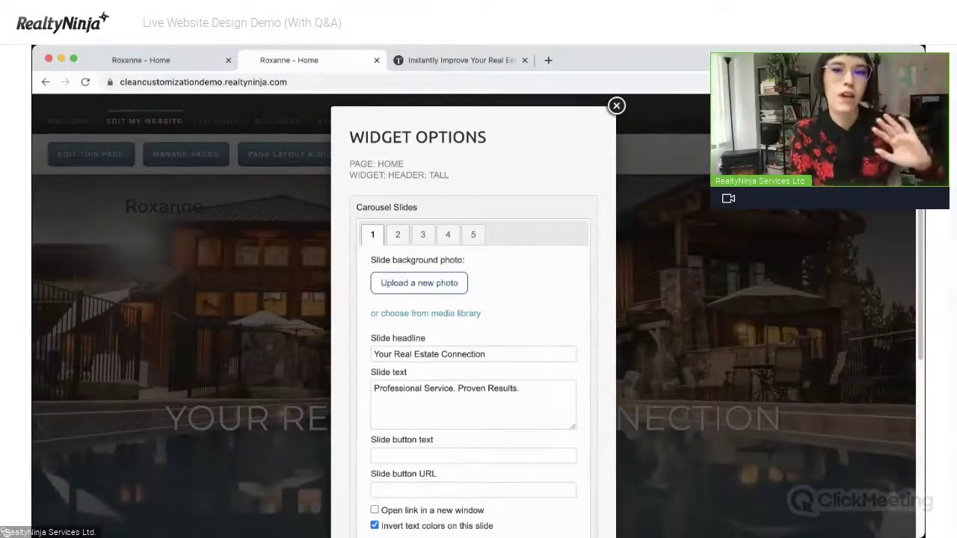
left_click(433, 294)
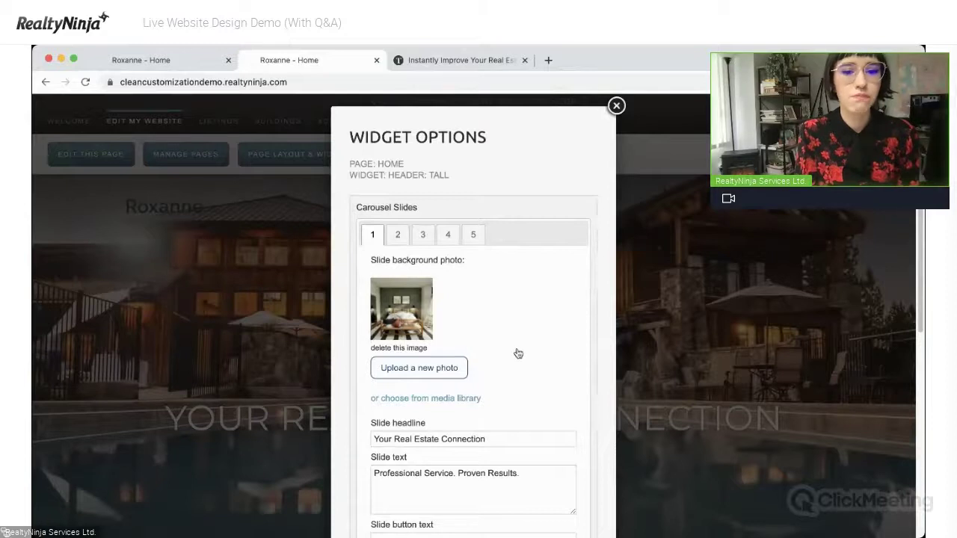
Enable inverted text colours and the background parallax effect on the Header: Tall widget, and save the page layout.
scroll(526, 292, "down", 1)
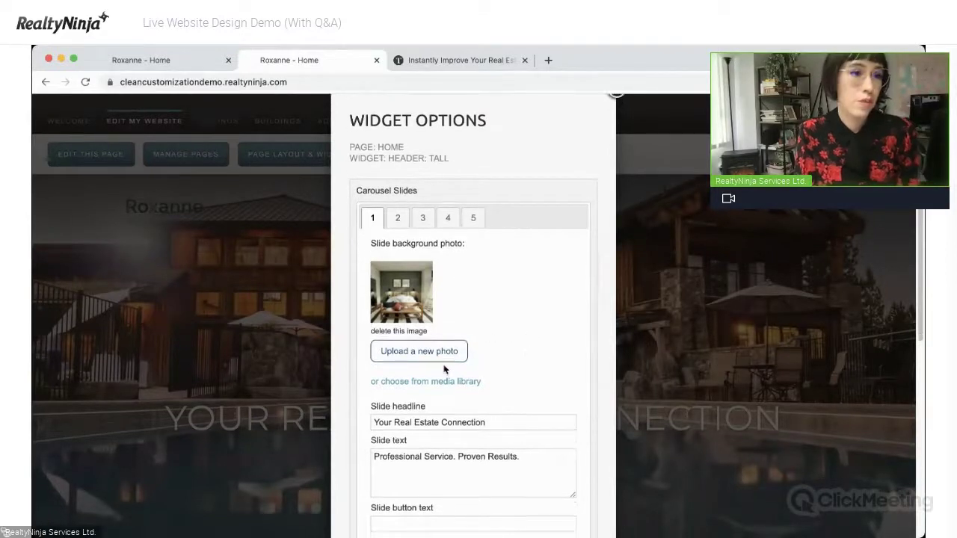
scroll(444, 369, "down", 5)
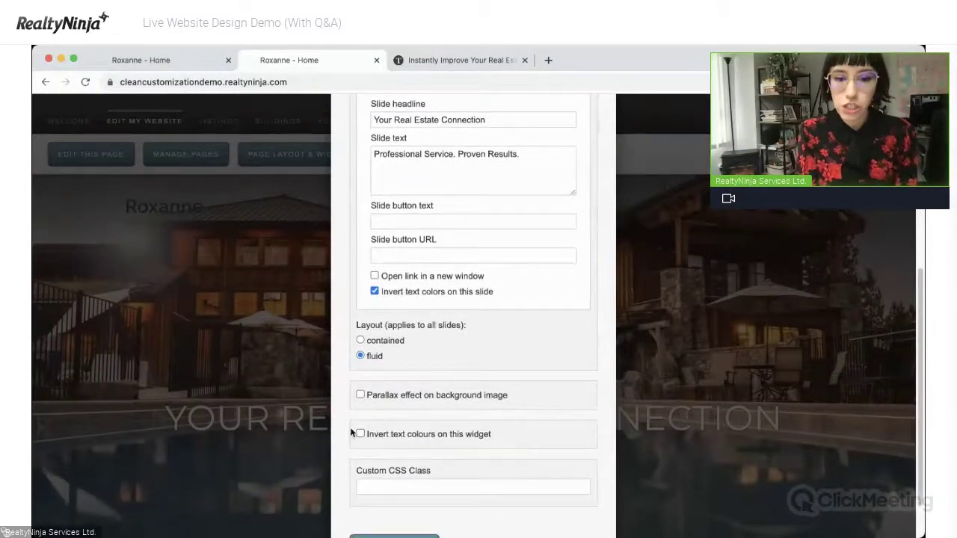
left_click(424, 436)
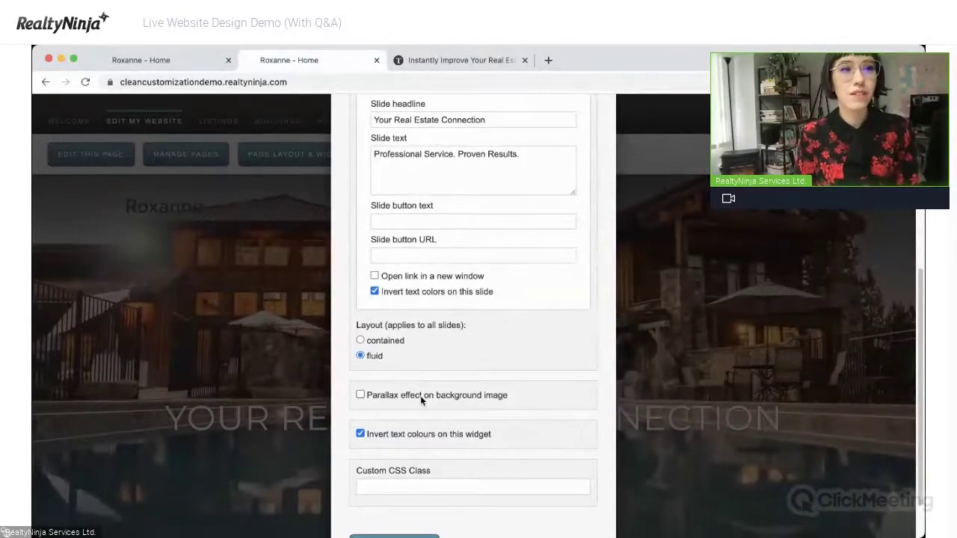
left_click(420, 395)
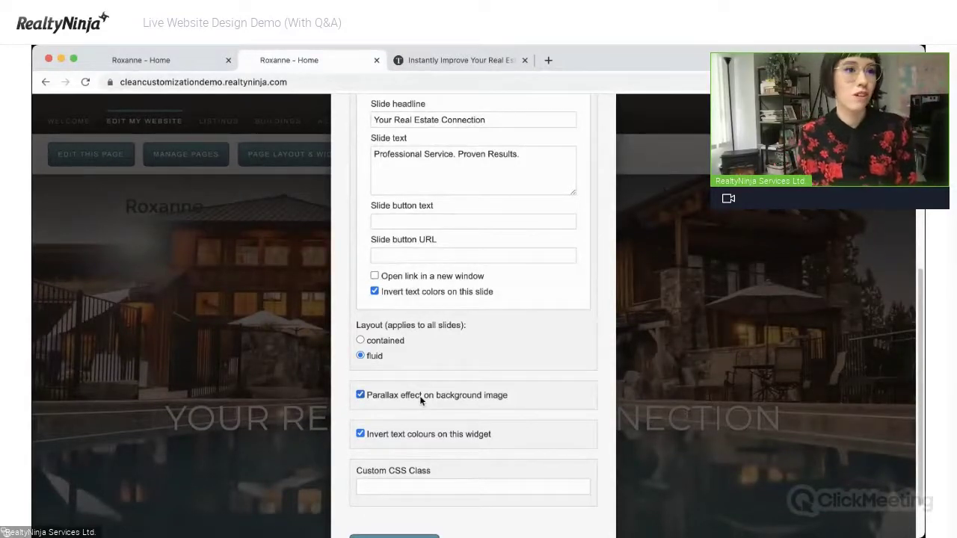
scroll(419, 395, "down", 2)
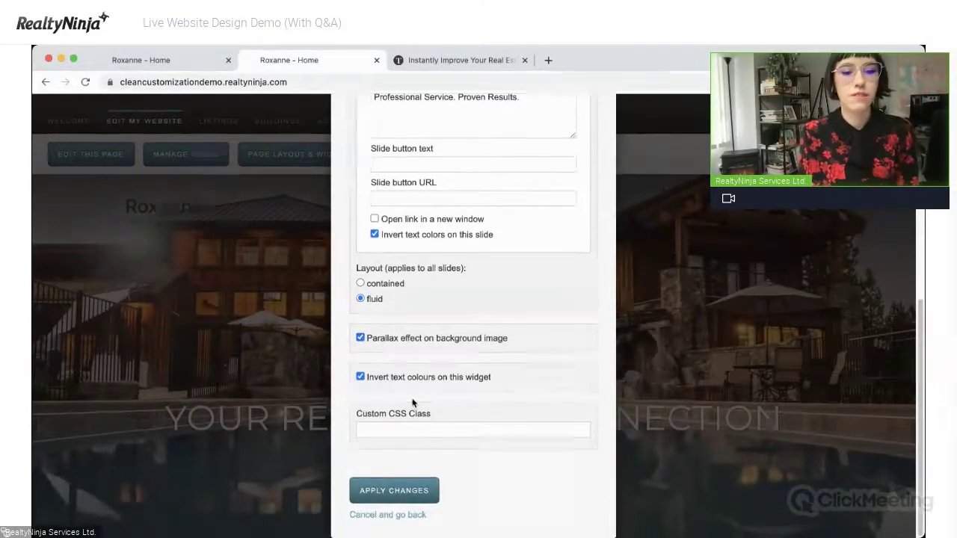
left_click(413, 494)
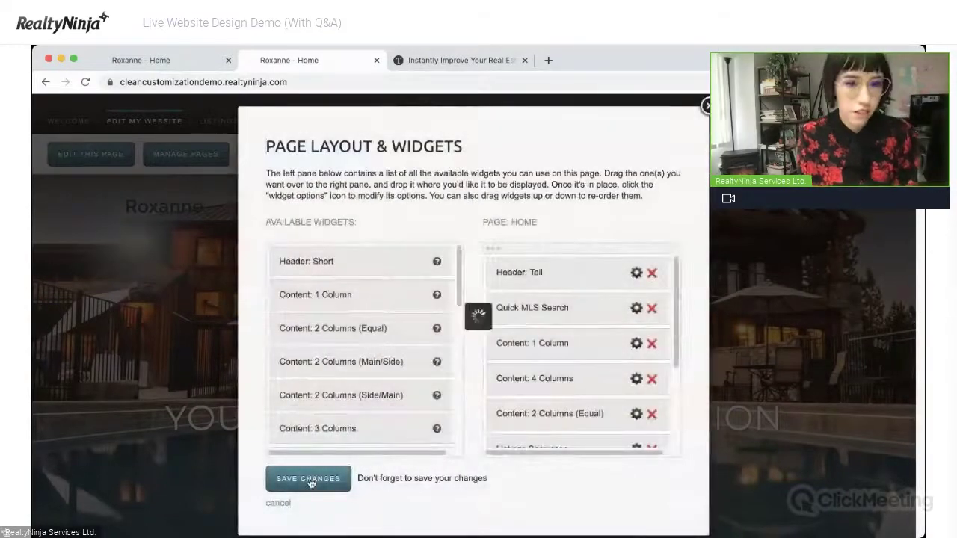
left_click(308, 479)
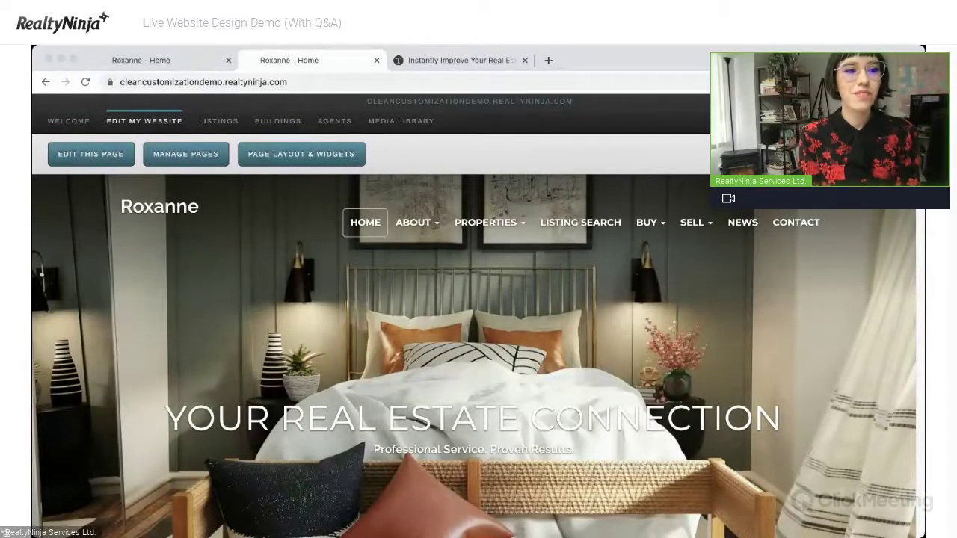
Examine the parallax effect and inverted menu text on the home page's tall header.
scroll(478, 336, "down", 3)
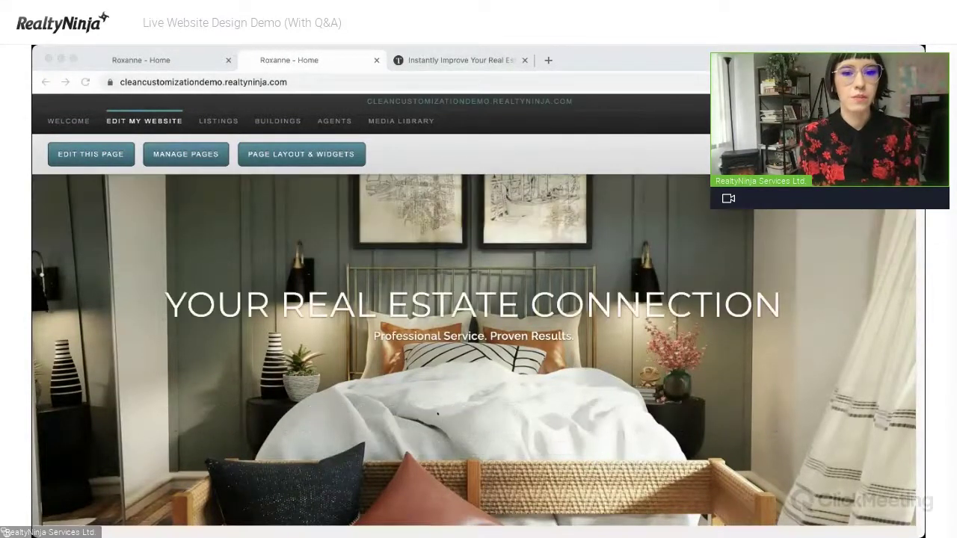
scroll(478, 337, "up", 3)
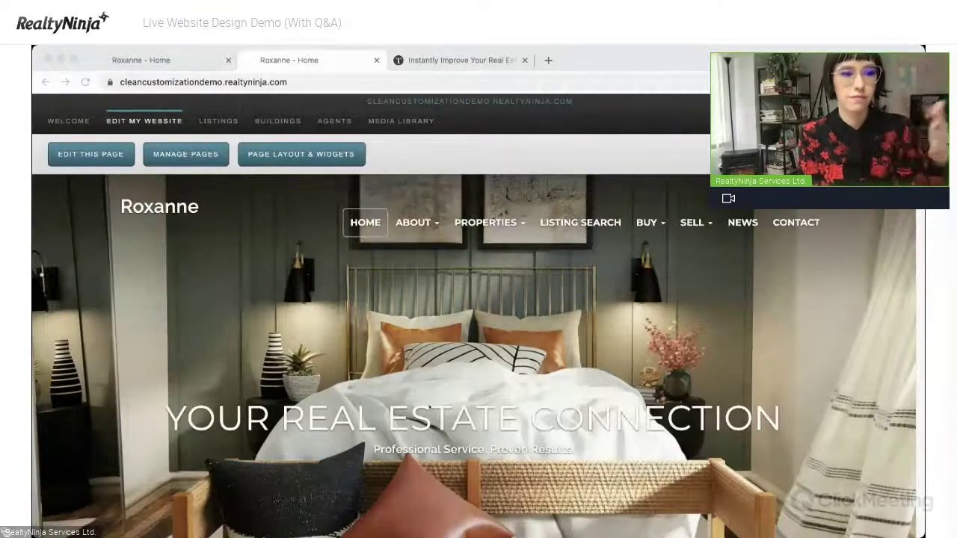
scroll(479, 336, "down", 3)
scroll(479, 337, "up", 2)
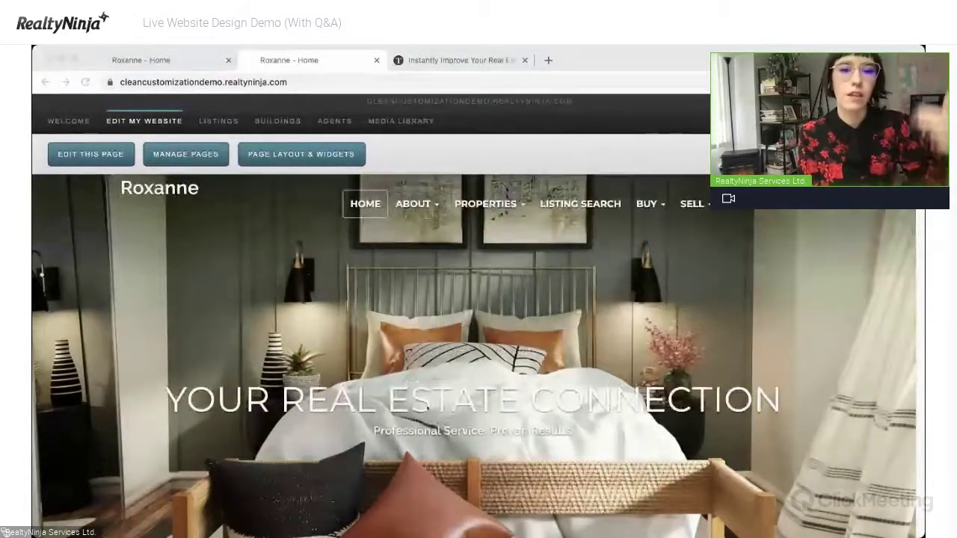
scroll(428, 408, "down", 1)
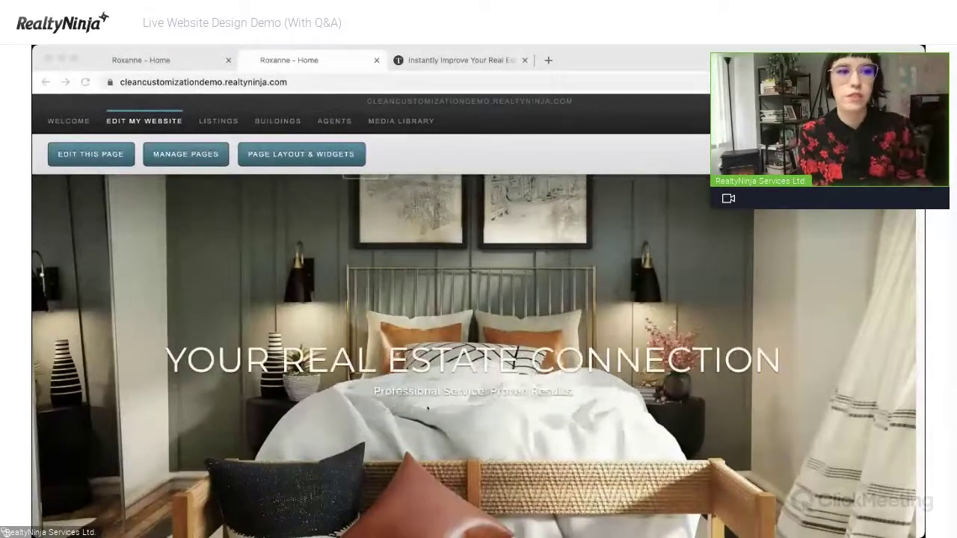
scroll(427, 407, "up", 2)
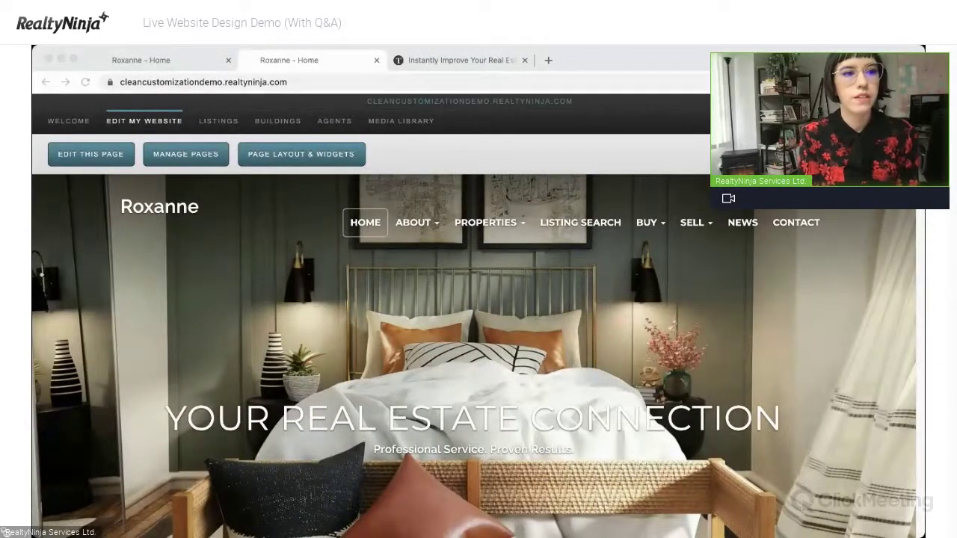
left_click(574, 369)
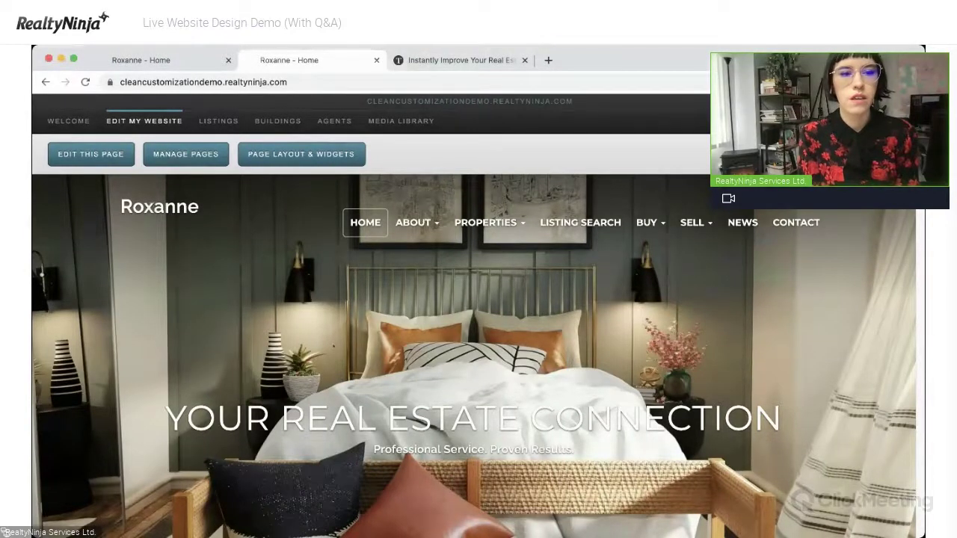
Replace the text brand name in the home page header with an uploaded white logo image.
left_click(97, 154)
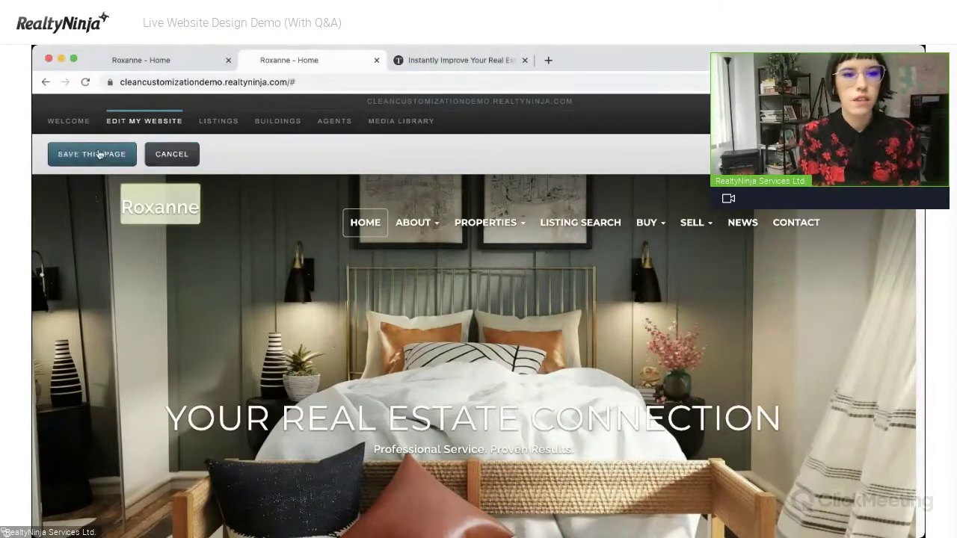
double_click(174, 200)
key("BackSpace")
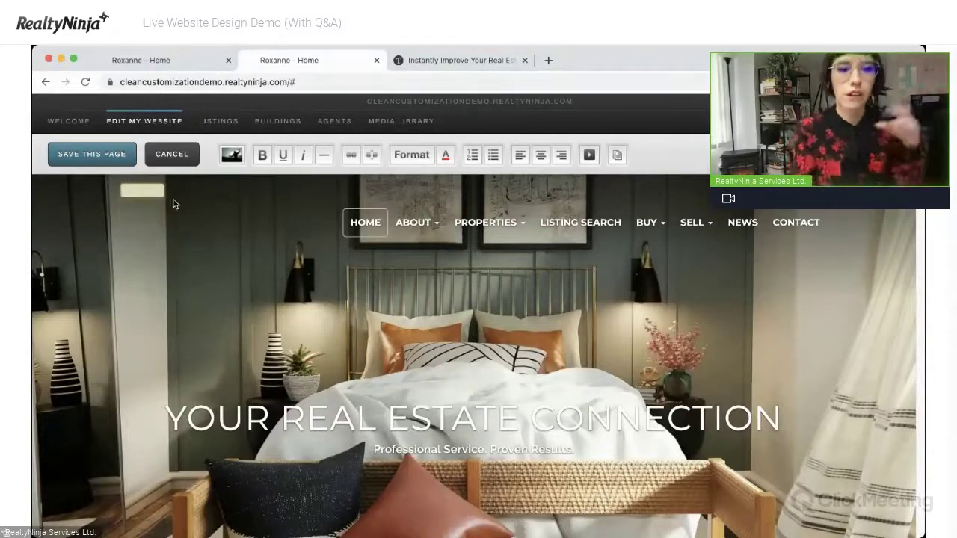
left_click(236, 157)
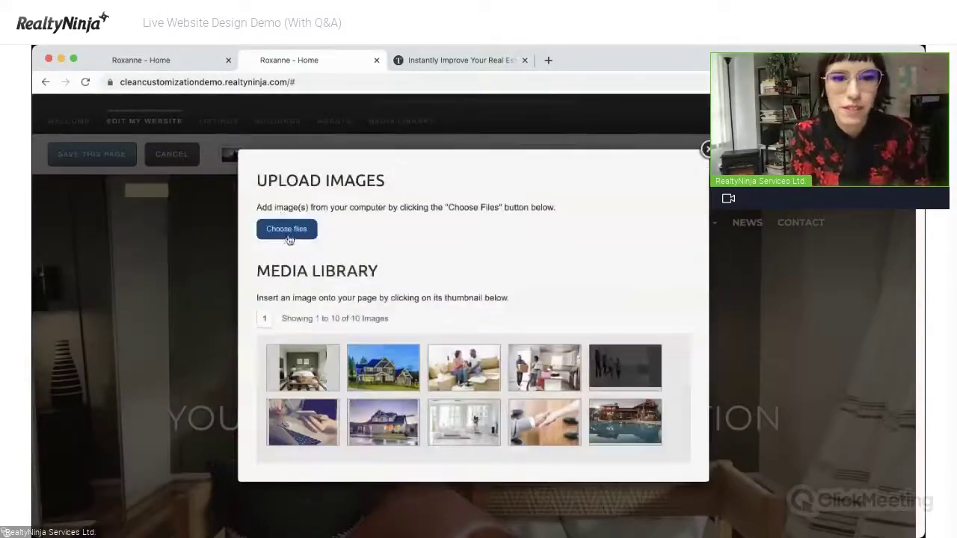
left_click(289, 236)
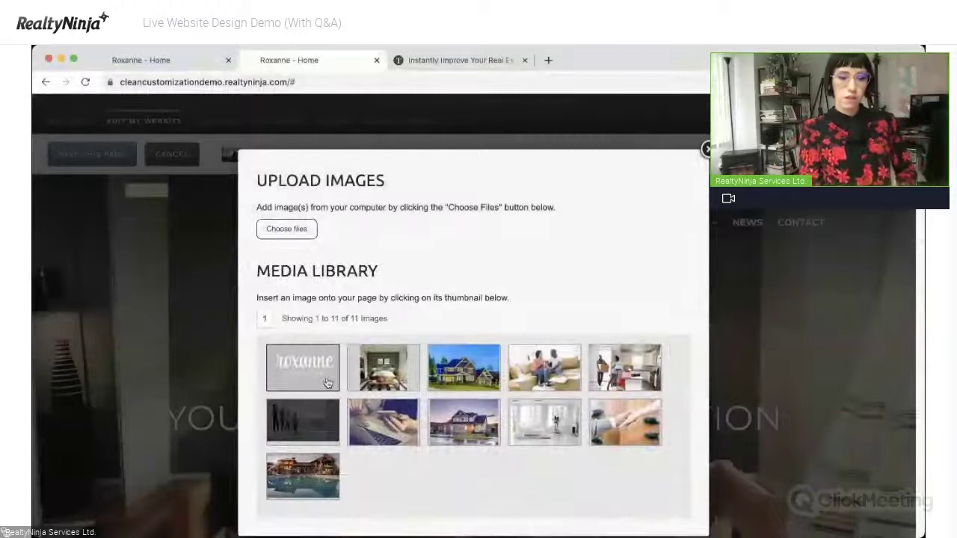
left_click(327, 383)
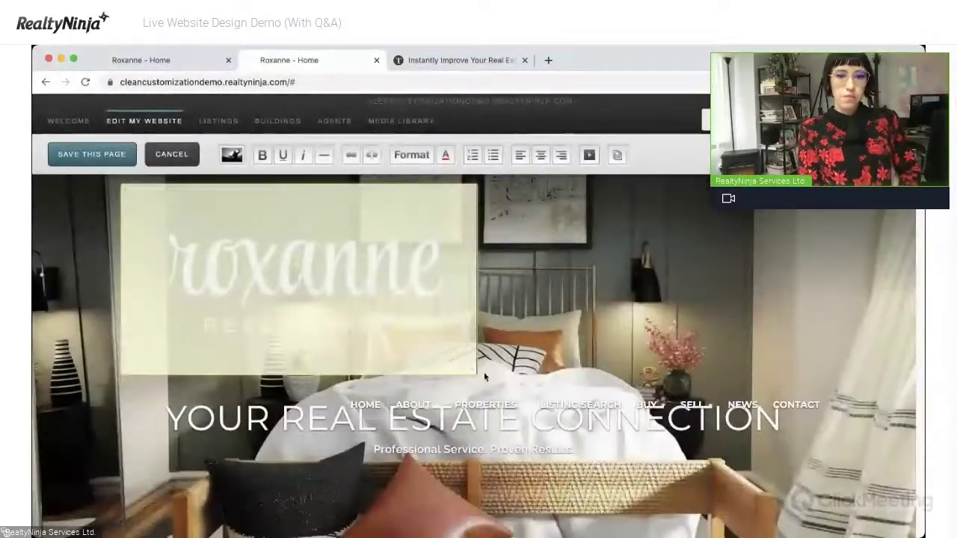
Shrink the header logo to fit beside the navigation menu and link it to the internal Home page.
mouse_move(472, 363)
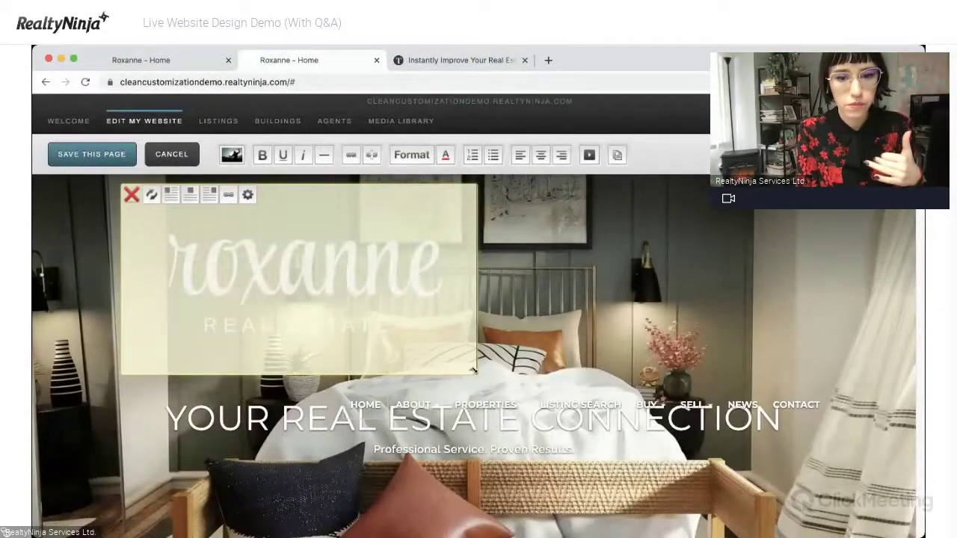
left_click_drag(472, 370, 249, 253)
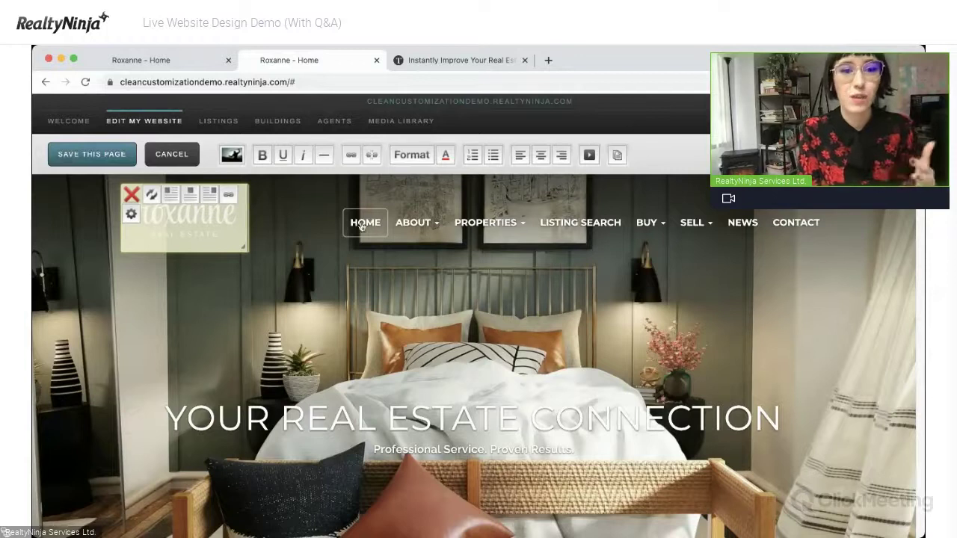
left_click(229, 196)
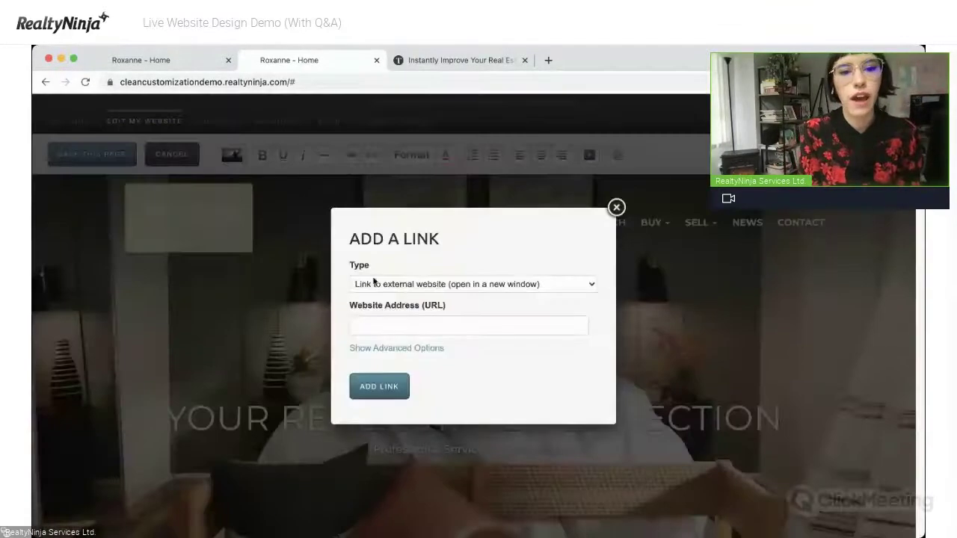
left_click(389, 334)
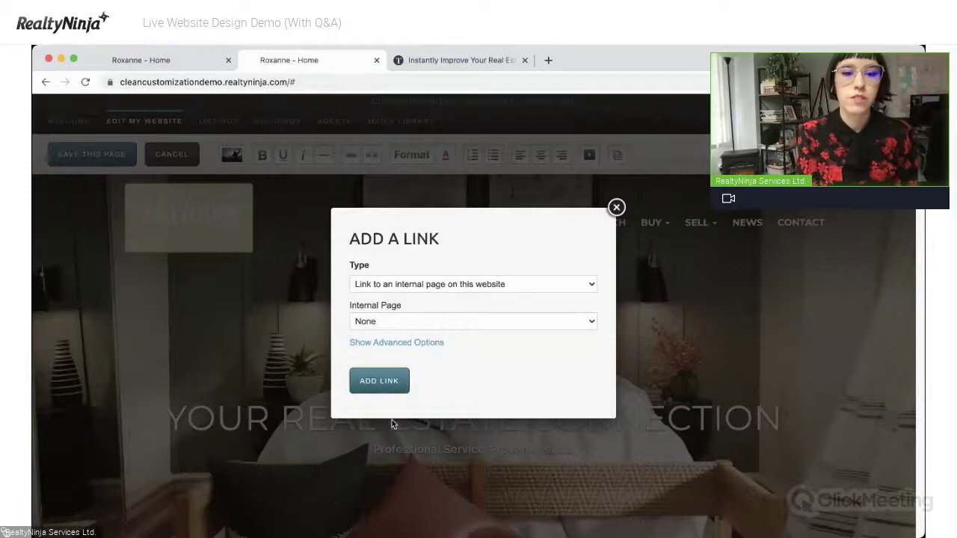
left_click(440, 364)
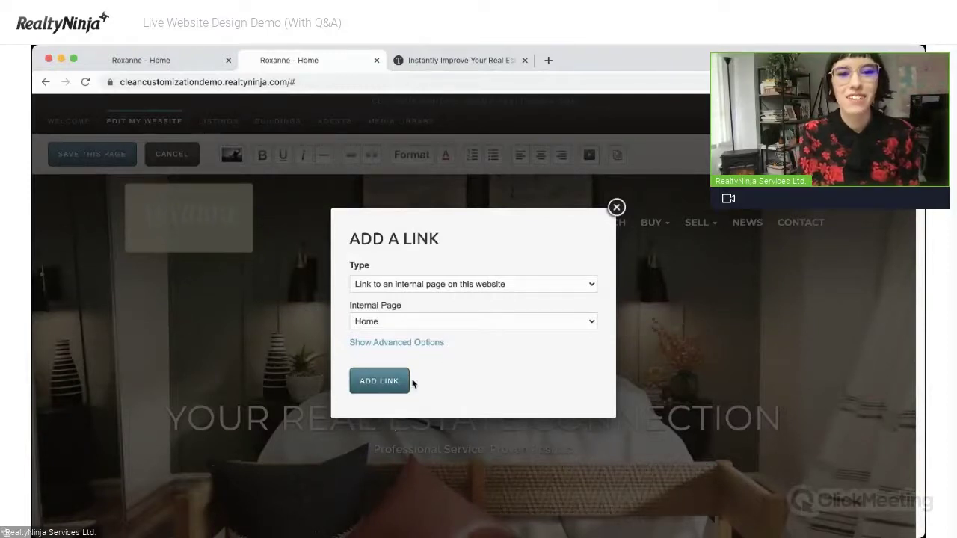
left_click(386, 387)
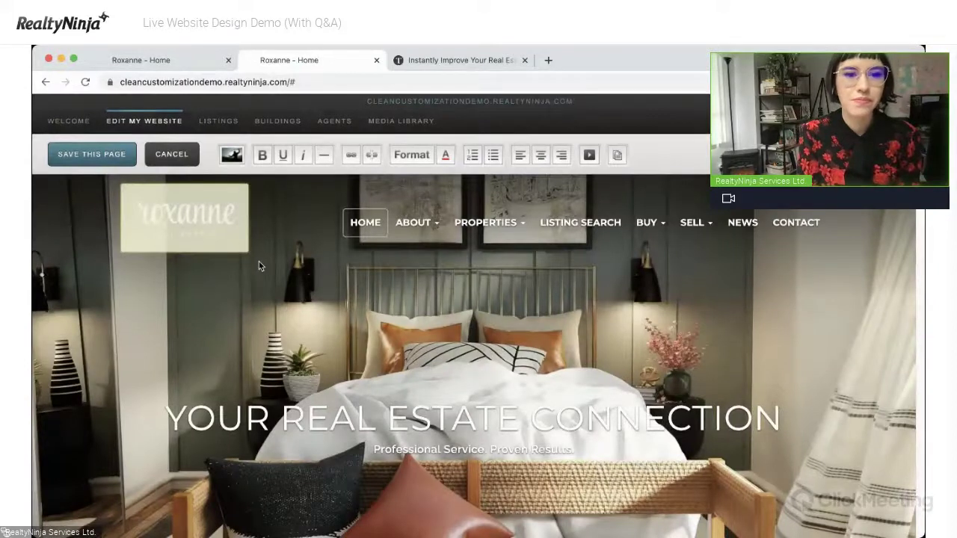
Open the linked header logo's image settings and save the home page edits.
left_click(187, 224)
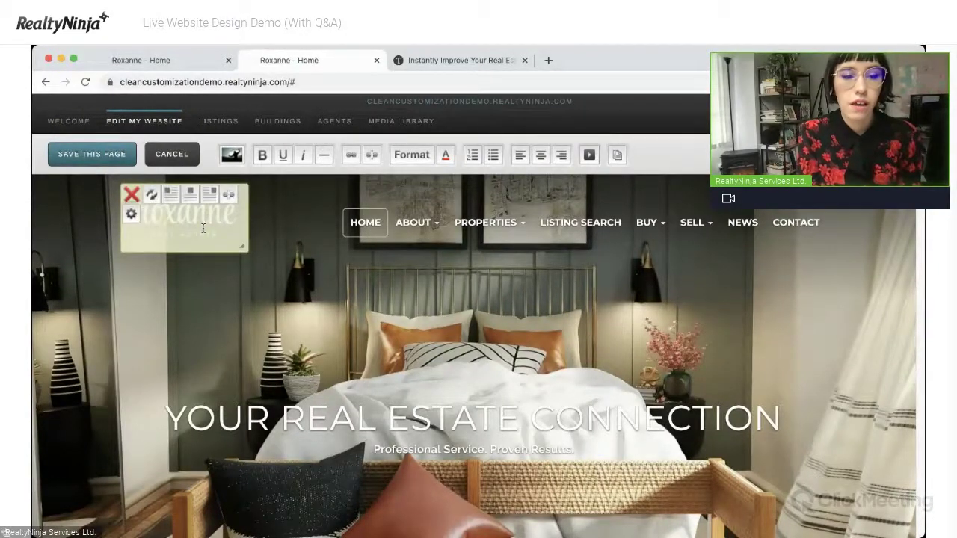
left_click(131, 215)
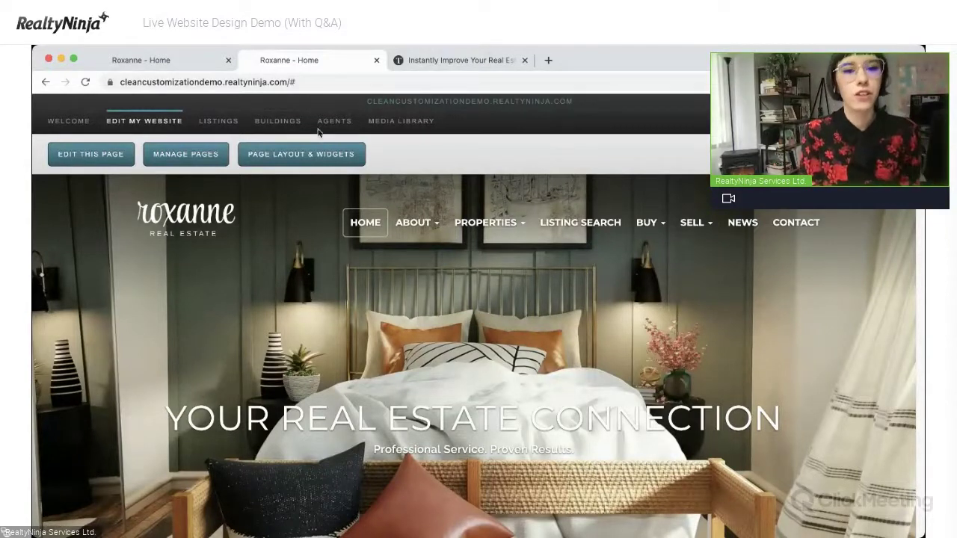
mouse_move(522, 240)
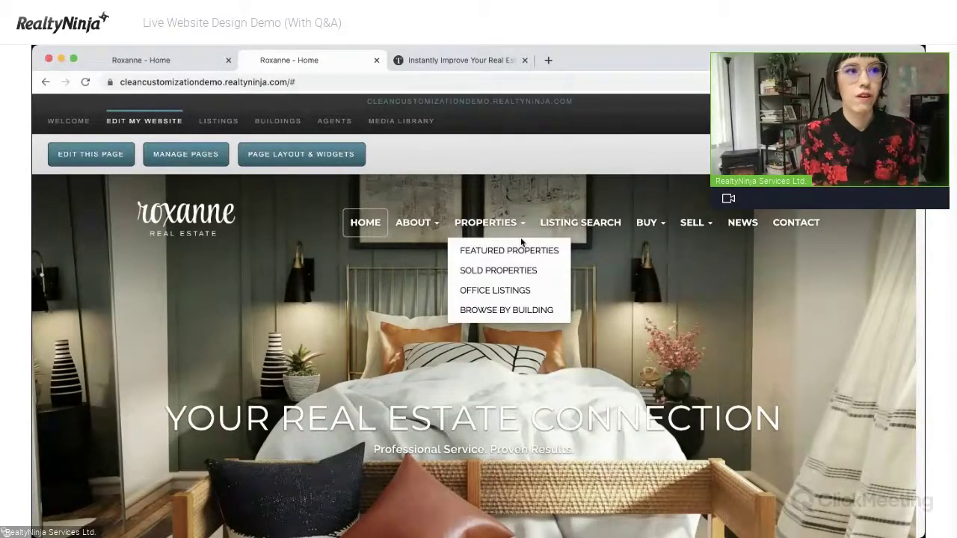
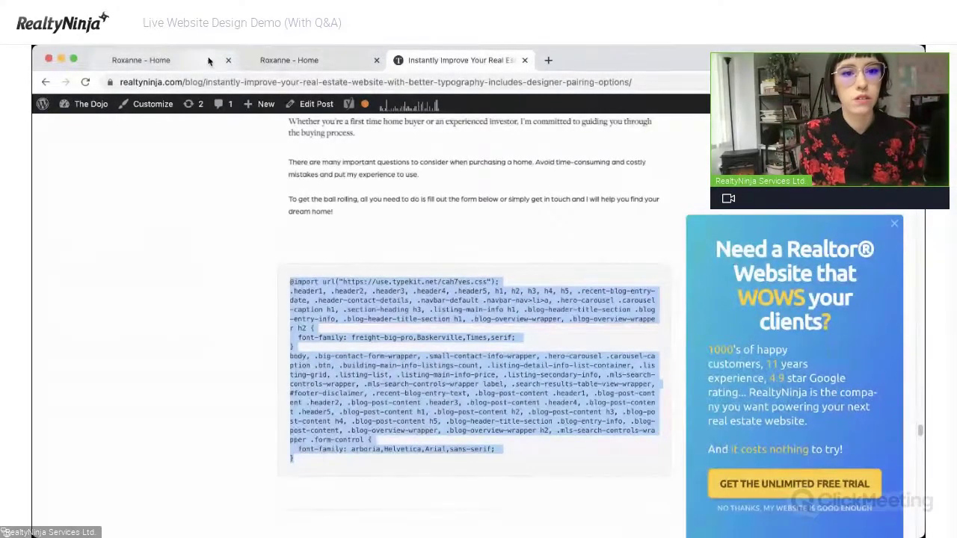
Add the copied freight-big-pro and arboria font-pairing CSS to the site's Custom CSS Styles and save the custom code.
left_click(305, 60)
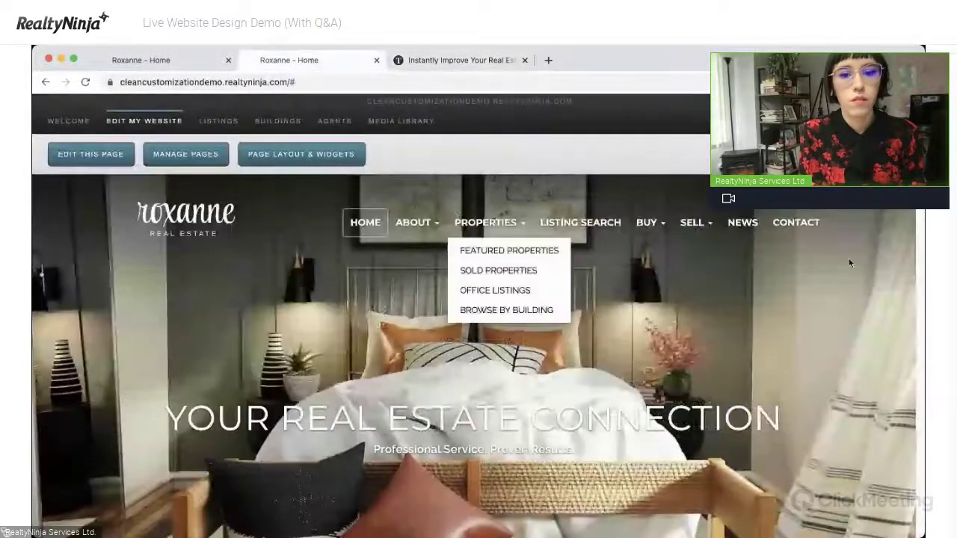
mouse_move(685, 239)
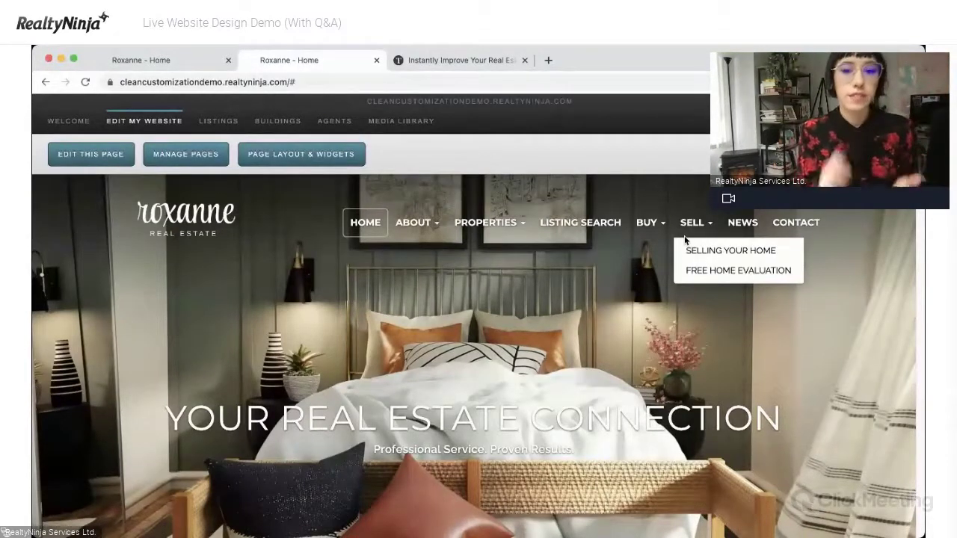
left_click(748, 120)
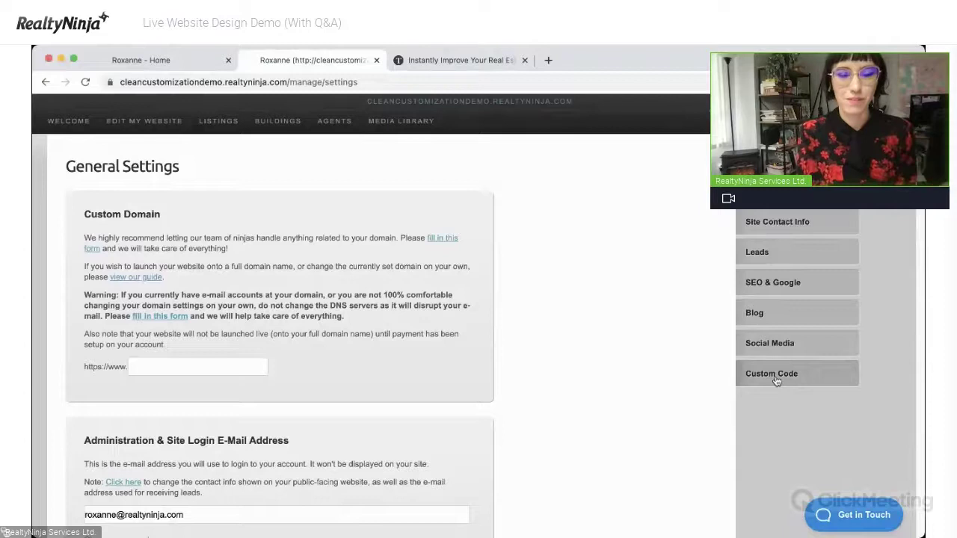
left_click(774, 378)
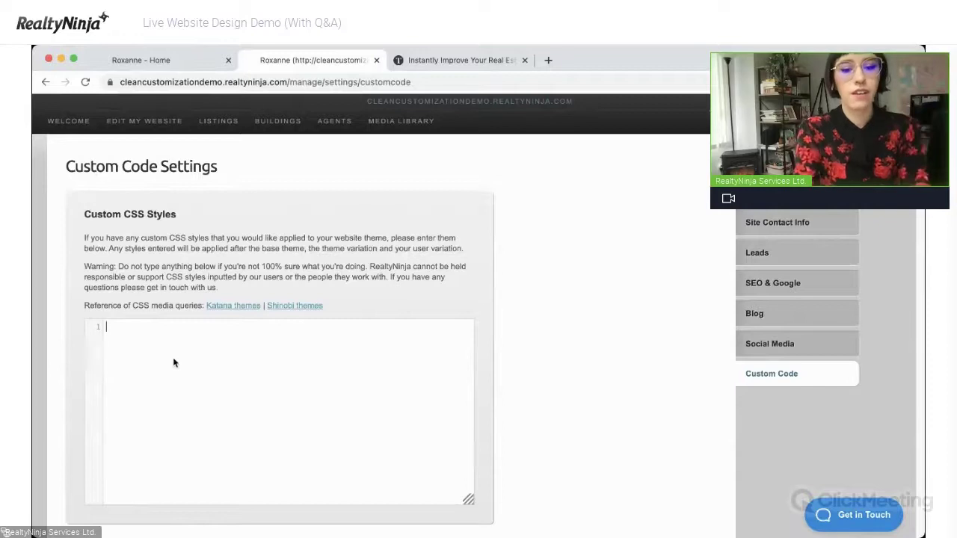
key("super+v")
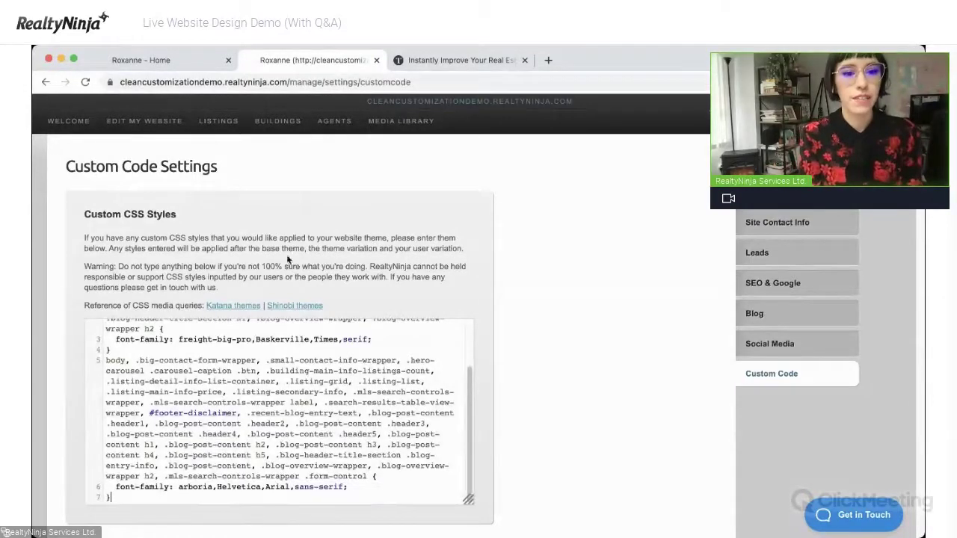
scroll(566, 393, "down", 10)
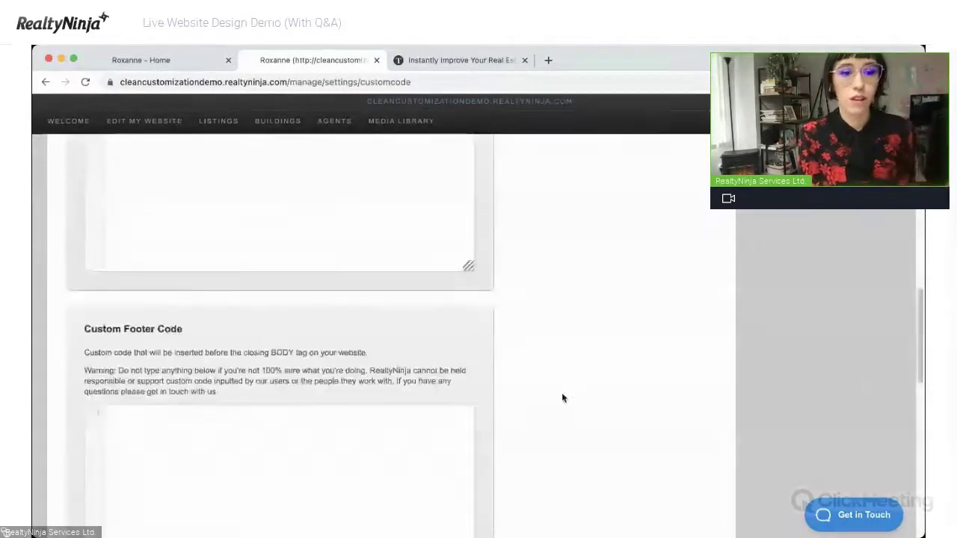
left_click(138, 528)
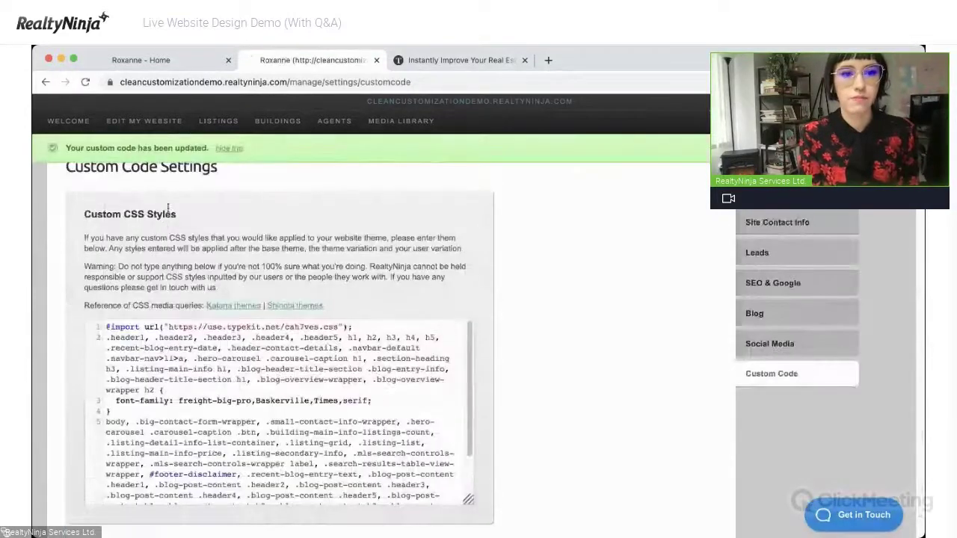
Return to the home page and examine the new typography in the header, menu dropdown and content sections.
left_click(153, 123)
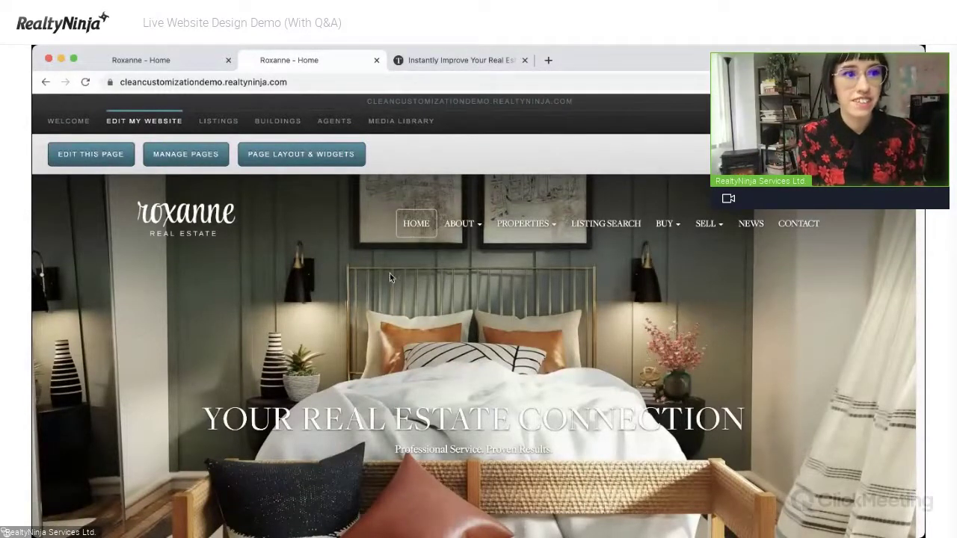
left_click_drag(380, 421, 573, 419)
left_click(564, 416)
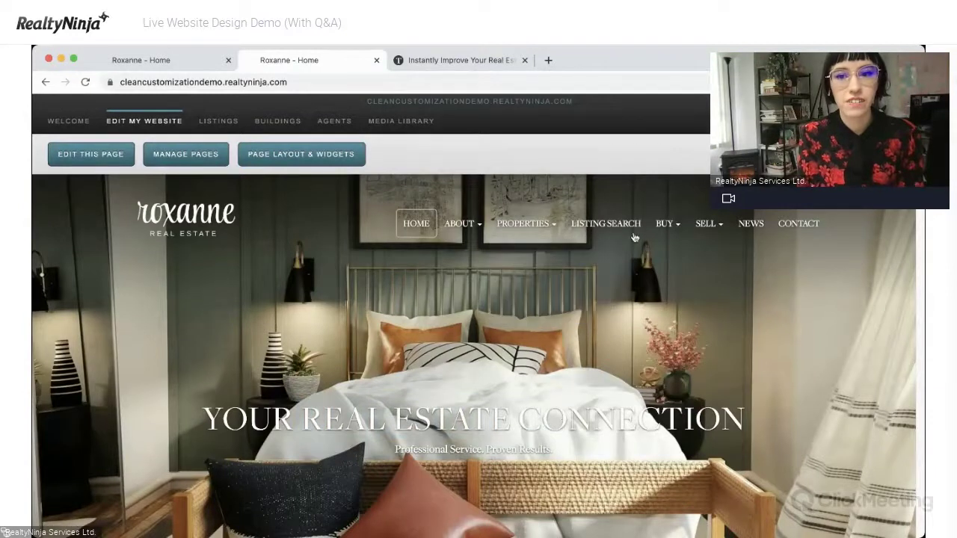
mouse_move(515, 226)
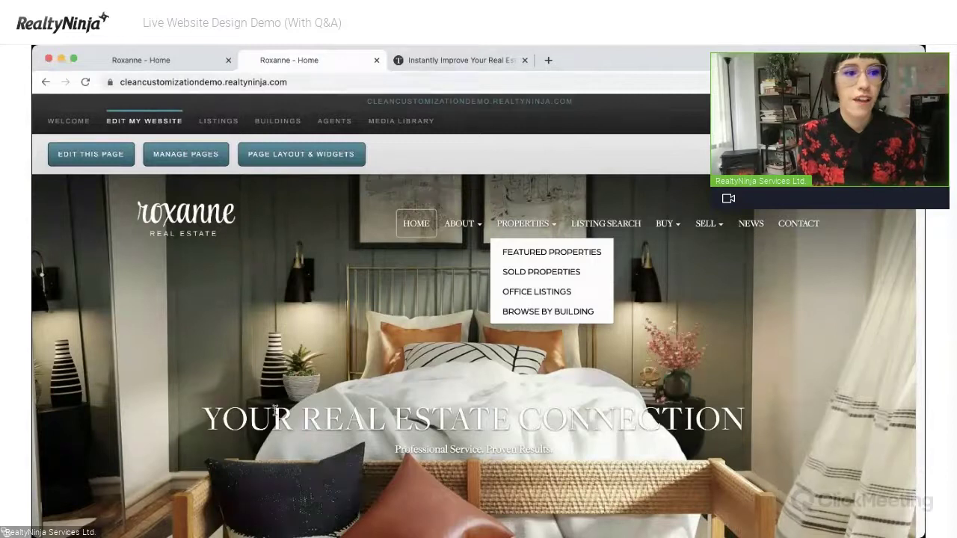
scroll(460, 395, "down", 6)
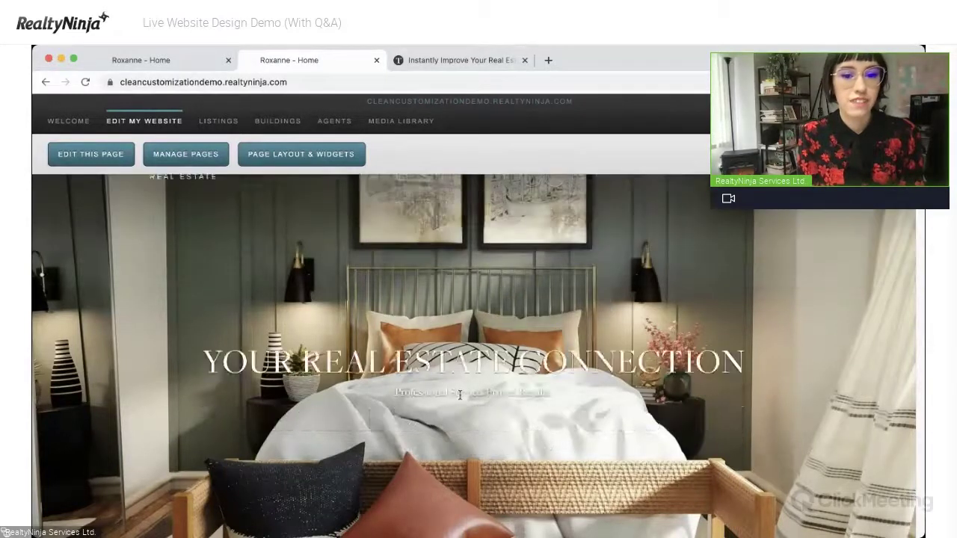
scroll(511, 381, "down", 4)
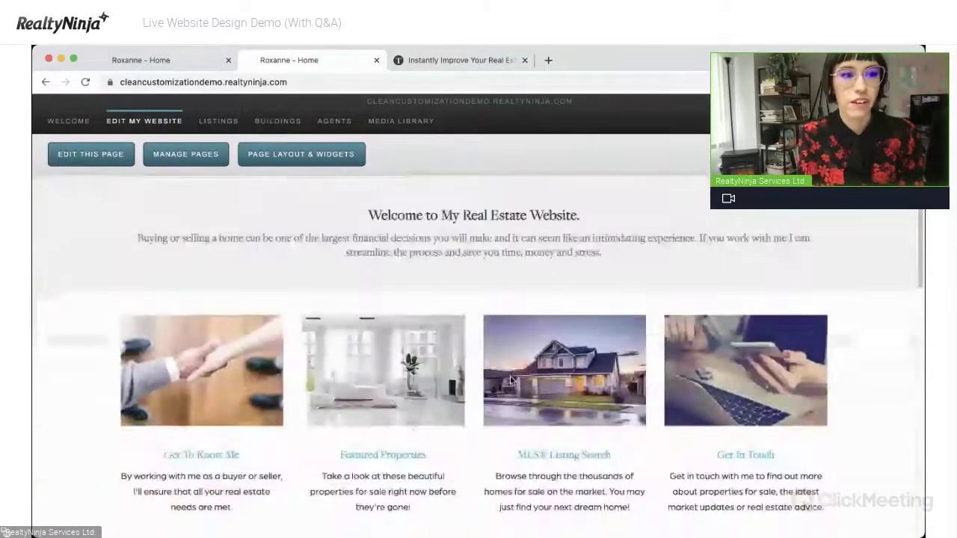
scroll(388, 410, "down", 2)
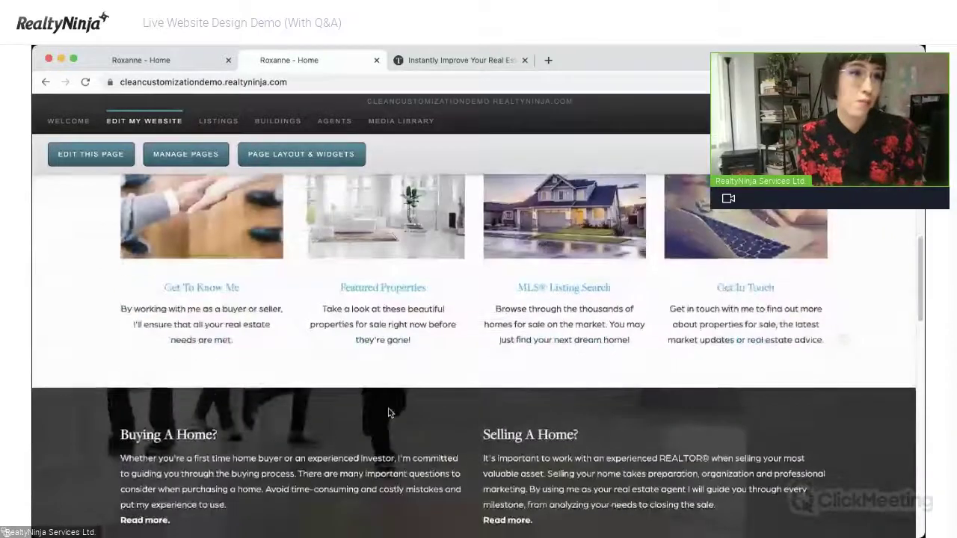
scroll(388, 408, "up", 6)
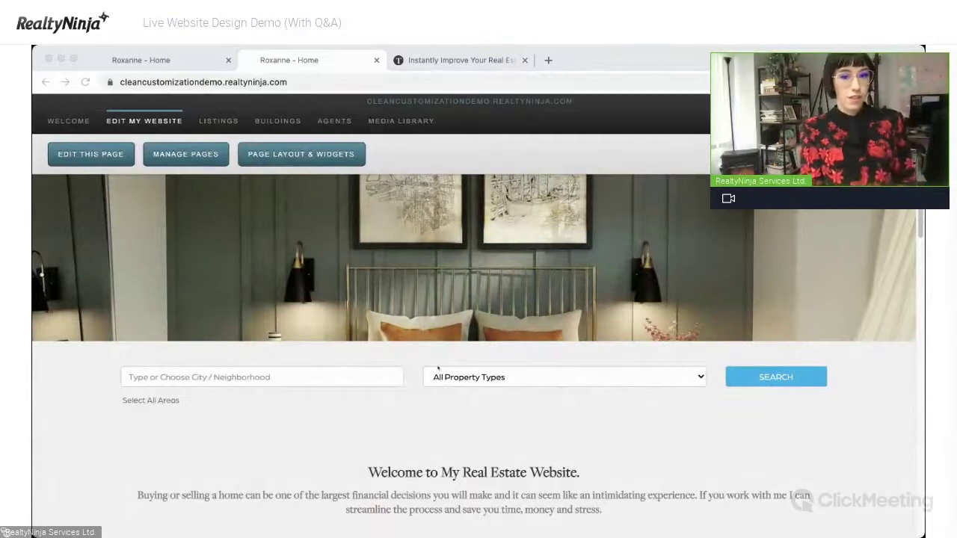
scroll(437, 366, "up", 3)
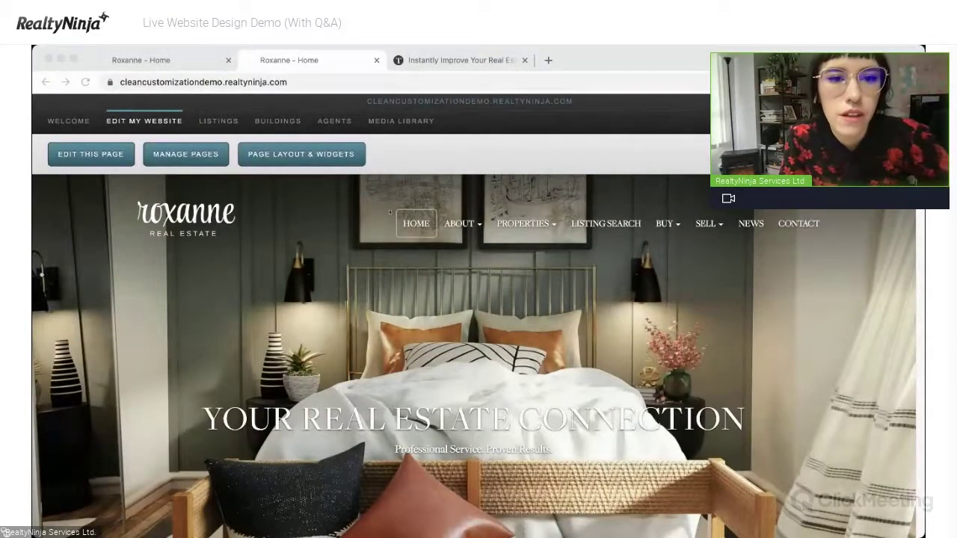
Replace slide 1's background photo in the Header: Tall widget with an uploaded photo of hands holding a picture frame, and save the page layout.
left_click(305, 170)
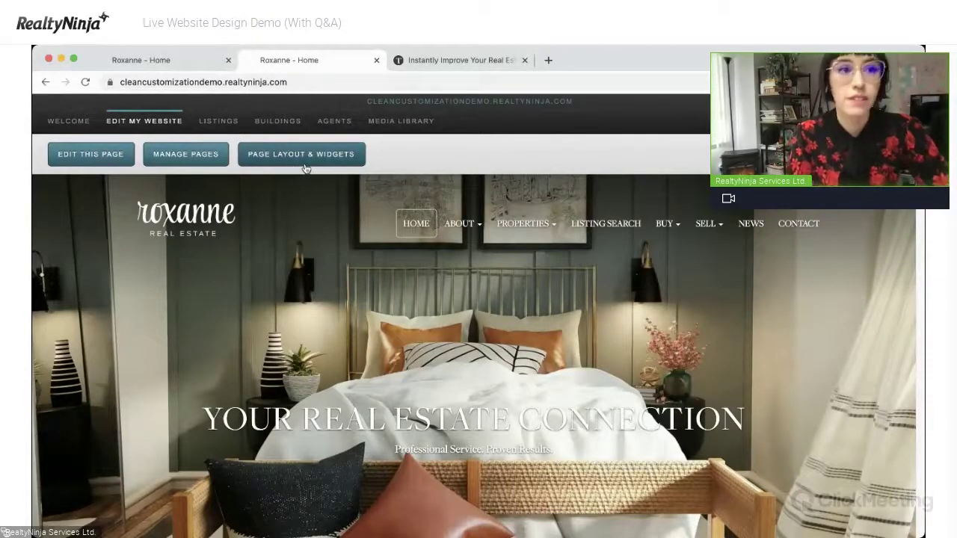
left_click(255, 161)
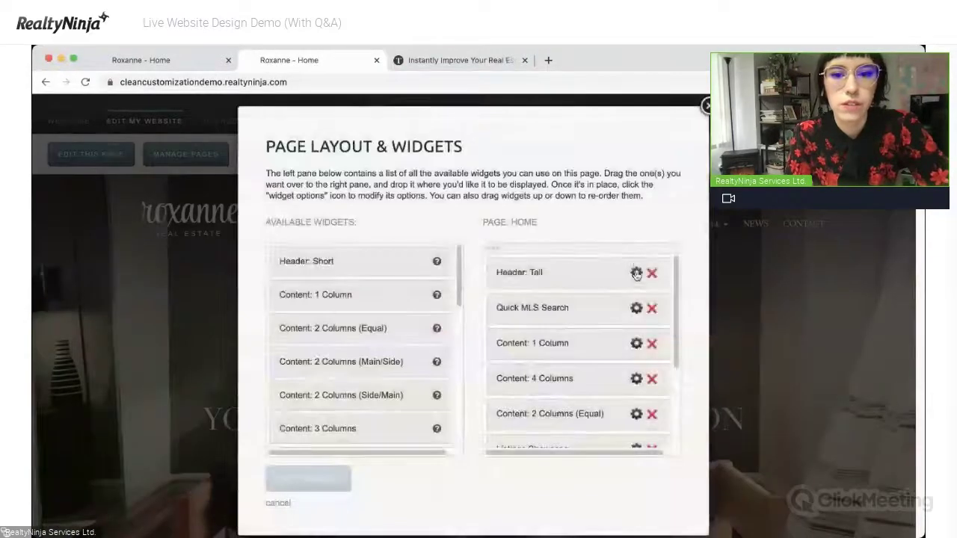
left_click(635, 331)
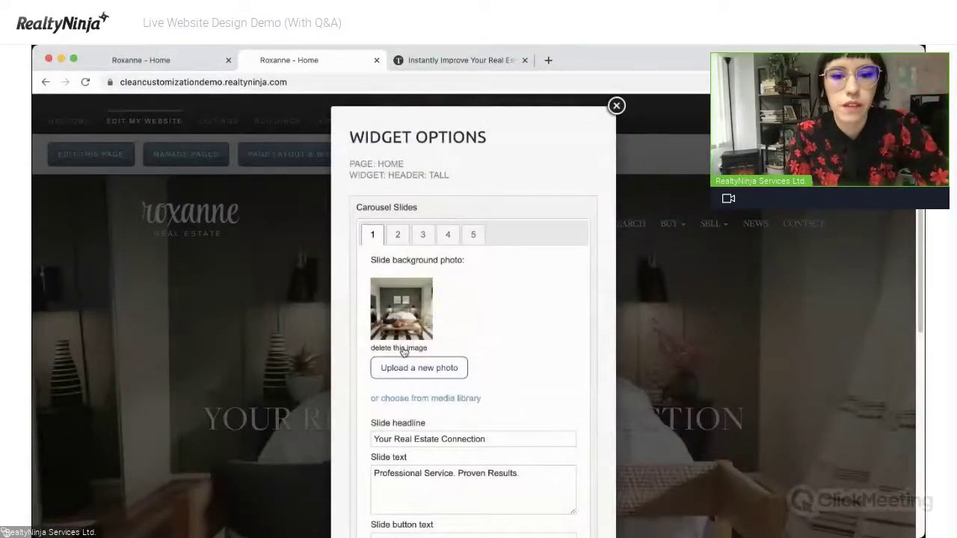
left_click(404, 349)
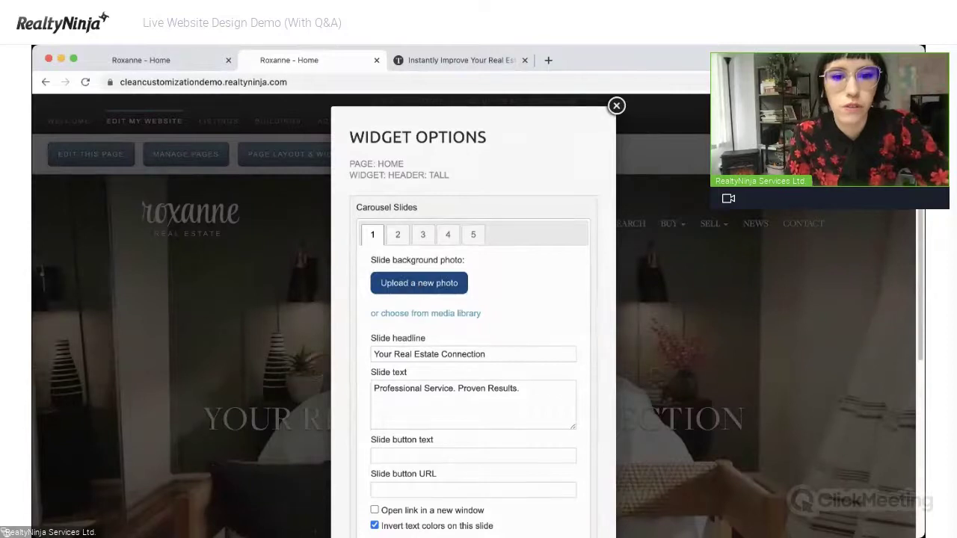
left_click(419, 282)
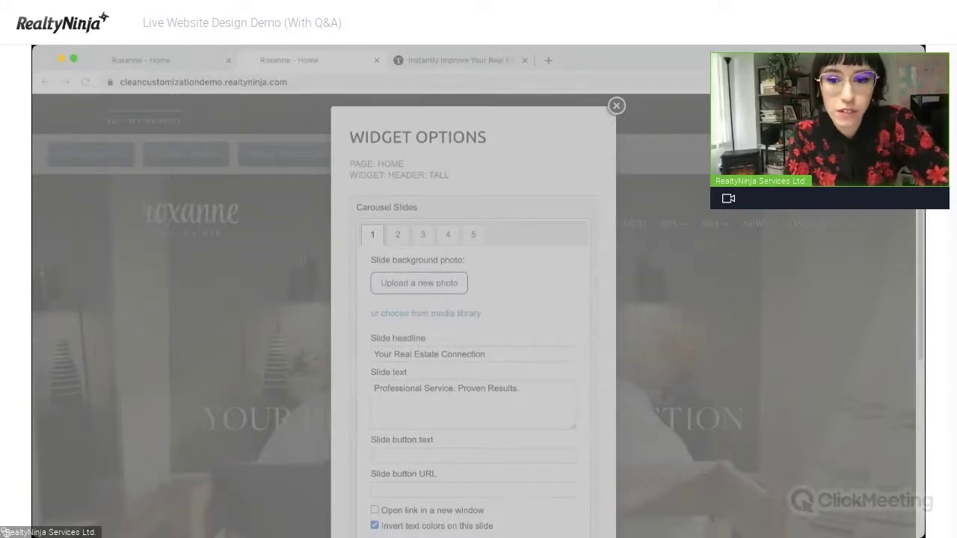
key("Return")
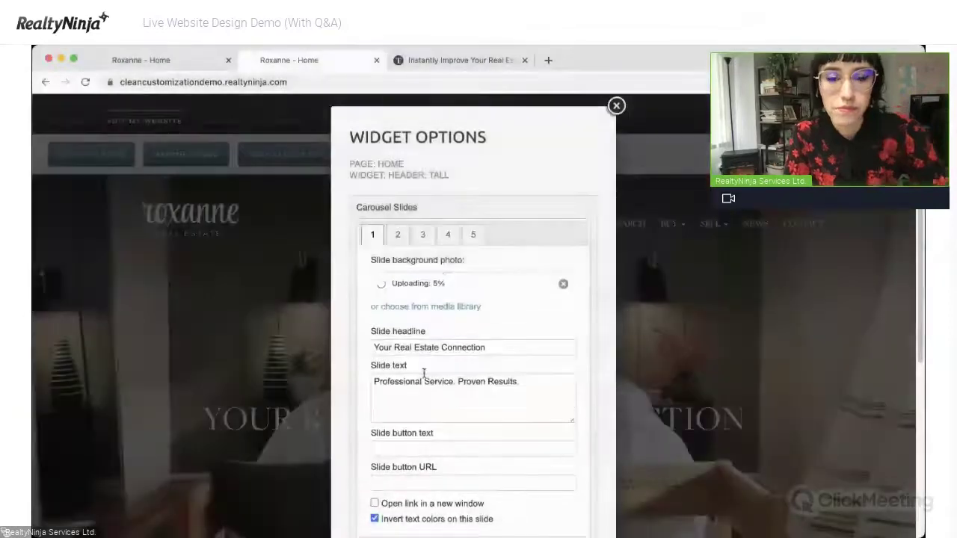
scroll(447, 377, "down", 2)
scroll(437, 389, "down", 1)
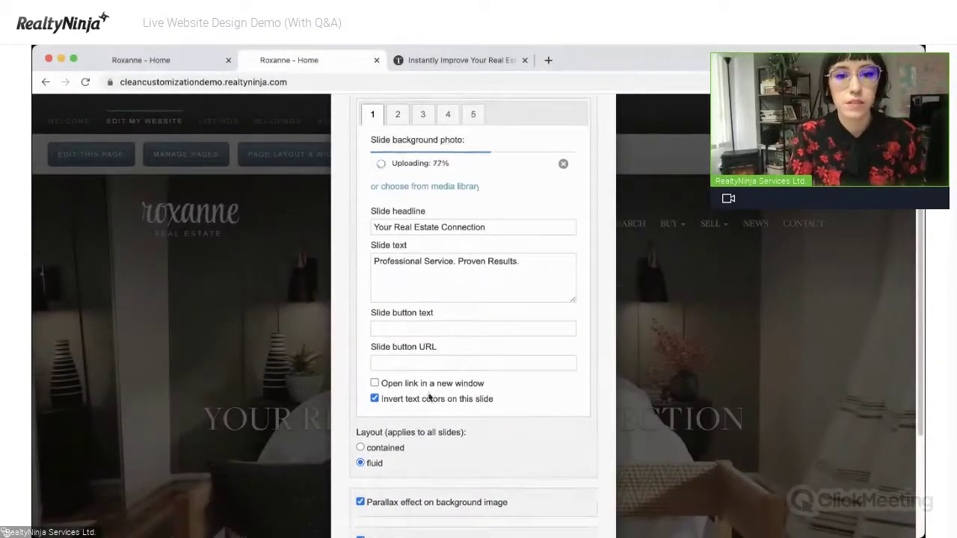
scroll(400, 413, "down", 5)
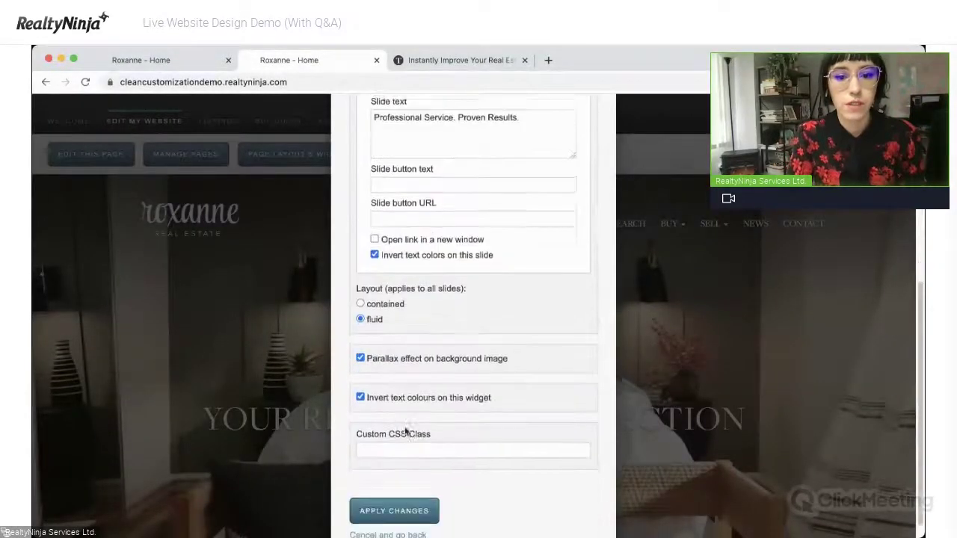
left_click(379, 489)
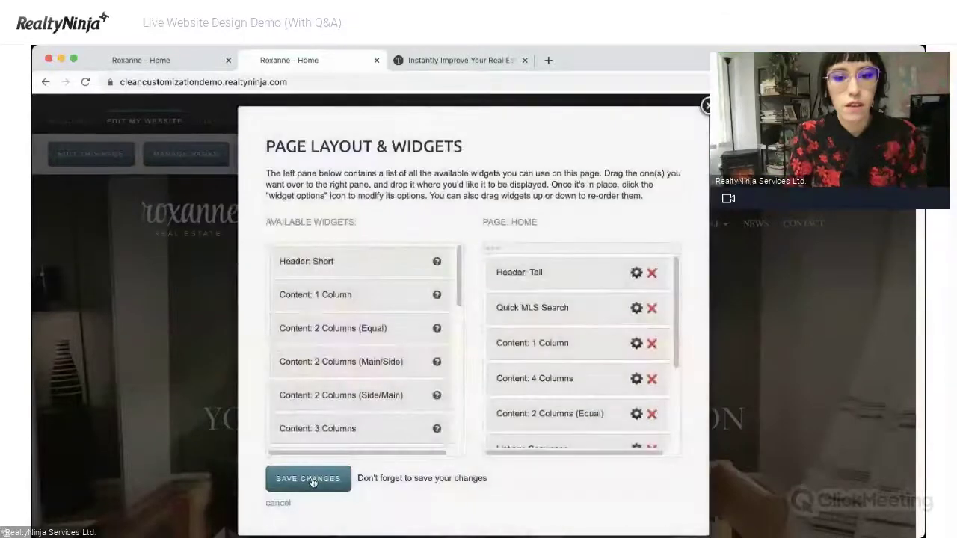
left_click(310, 480)
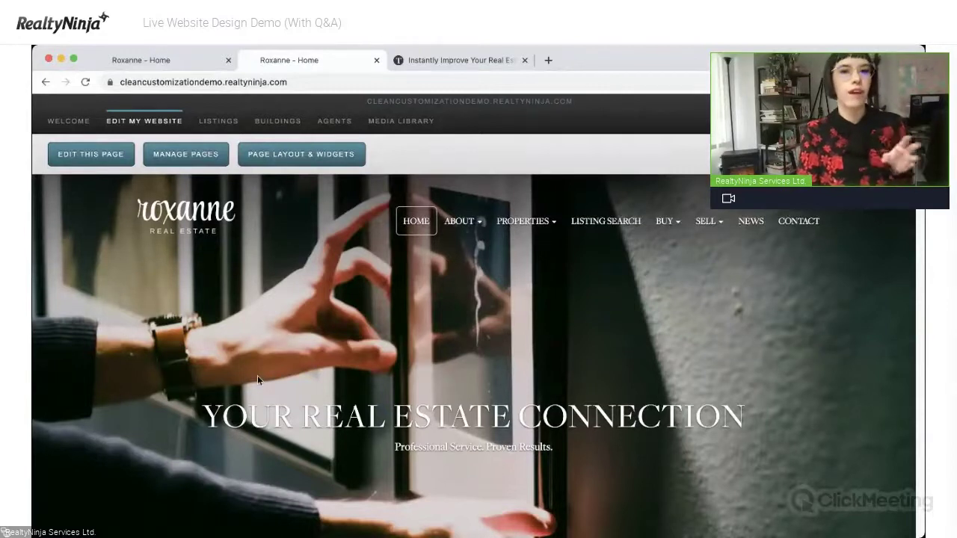
Examine the header's parallax effect and the search, welcome and four-column sections of the home page.
scroll(257, 375, "down", 2)
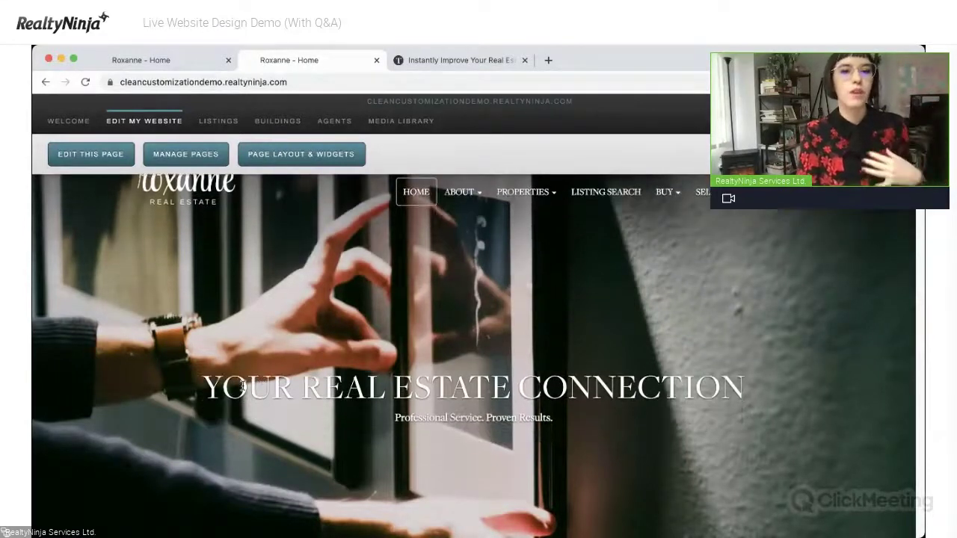
scroll(239, 386, "down", 1)
scroll(238, 389, "down", 3)
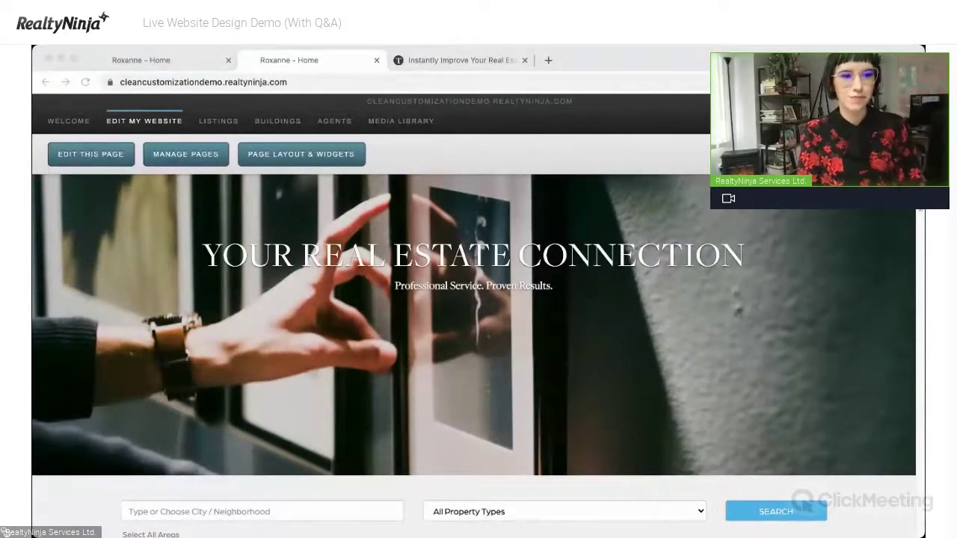
scroll(148, 510, "up", 3)
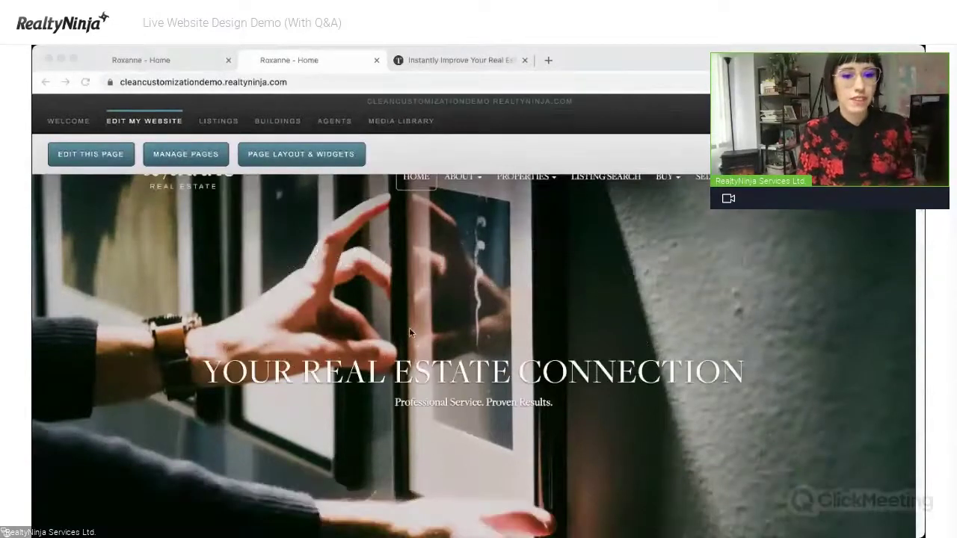
scroll(193, 371, "down", 5)
scroll(290, 399, "down", 3)
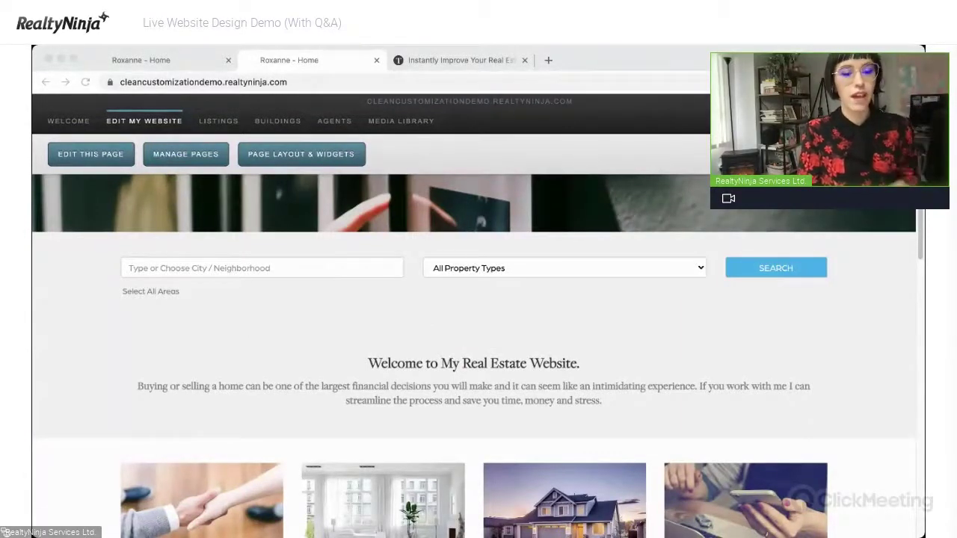
scroll(497, 389, "up", 3)
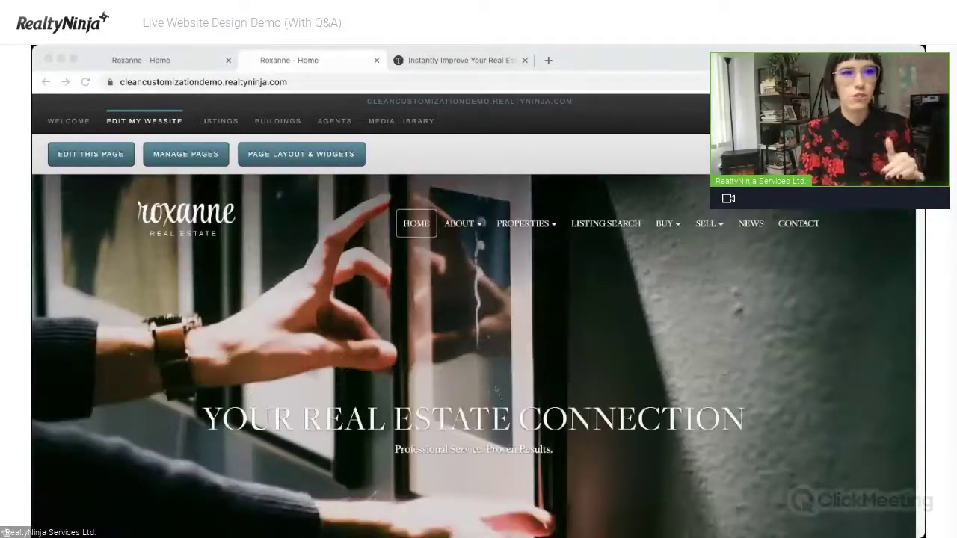
scroll(496, 389, "down", 5)
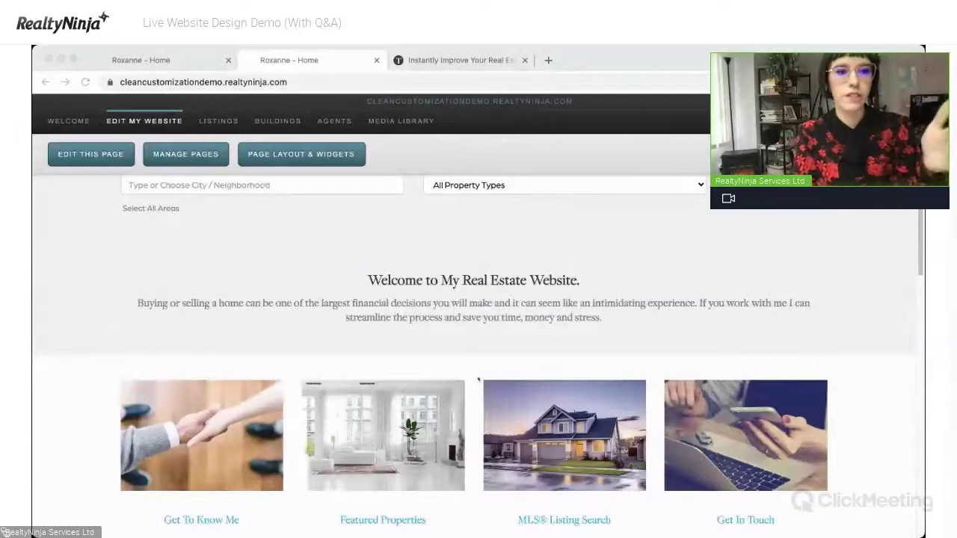
scroll(479, 379, "down", 2)
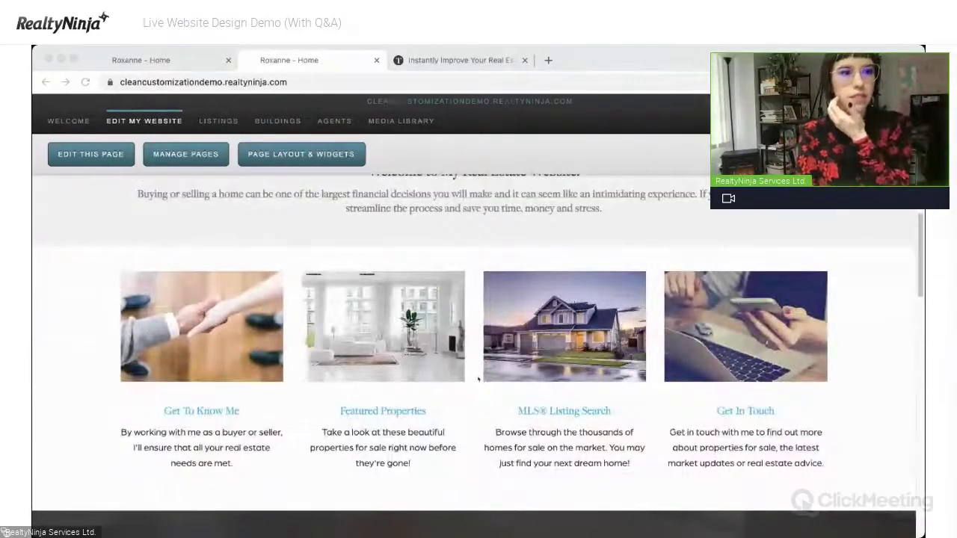
scroll(479, 337, "up", 2)
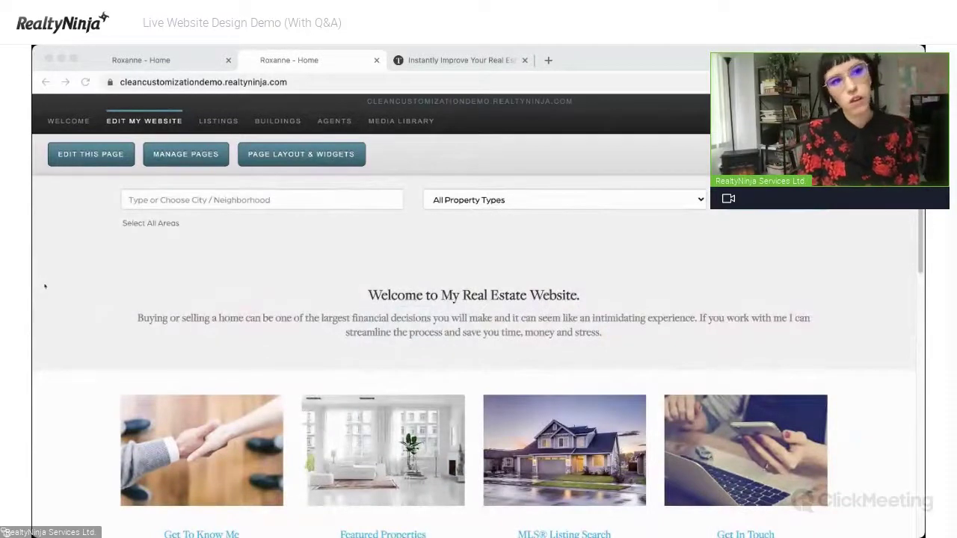
scroll(243, 311, "up", 1)
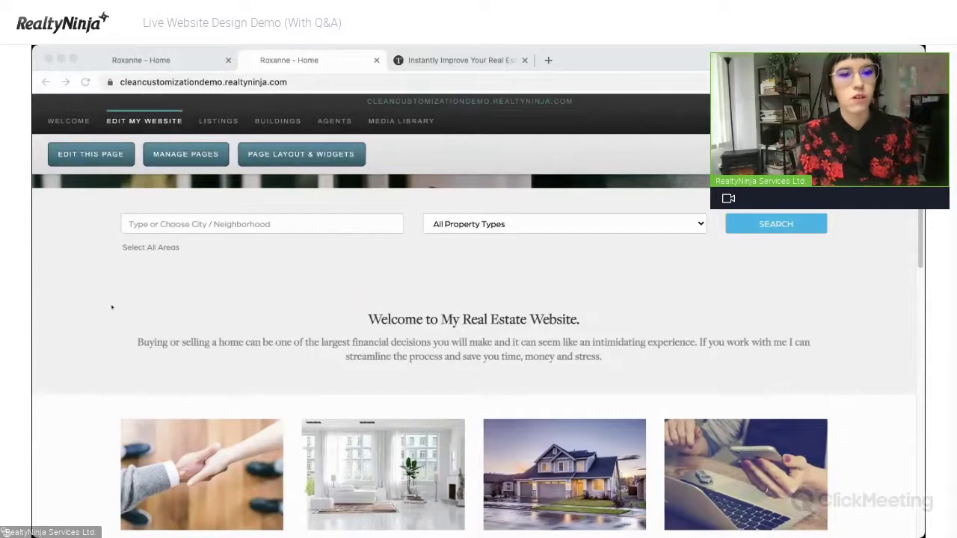
left_click(334, 323)
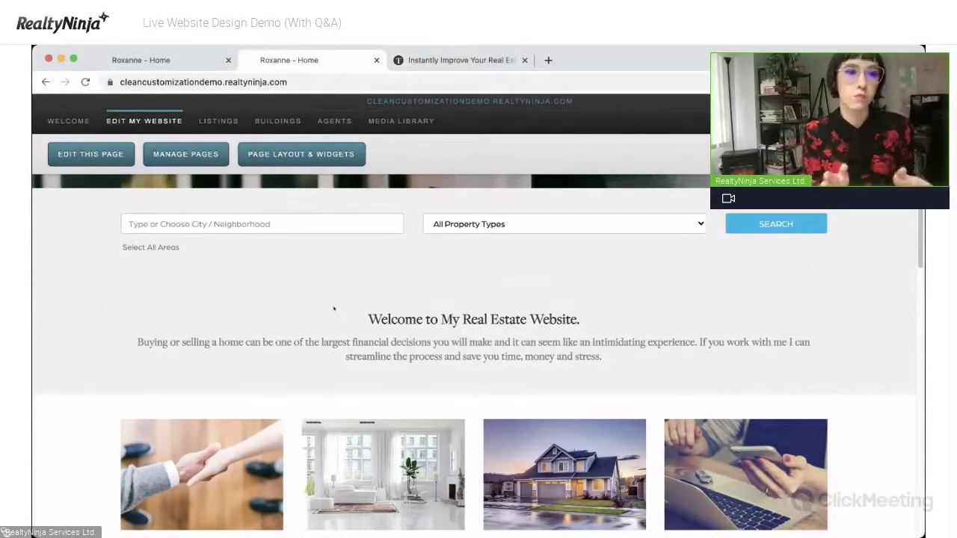
Set the Quick MLS Search widget's background colour to black #000000, apply it and save the page layout.
left_click(303, 155)
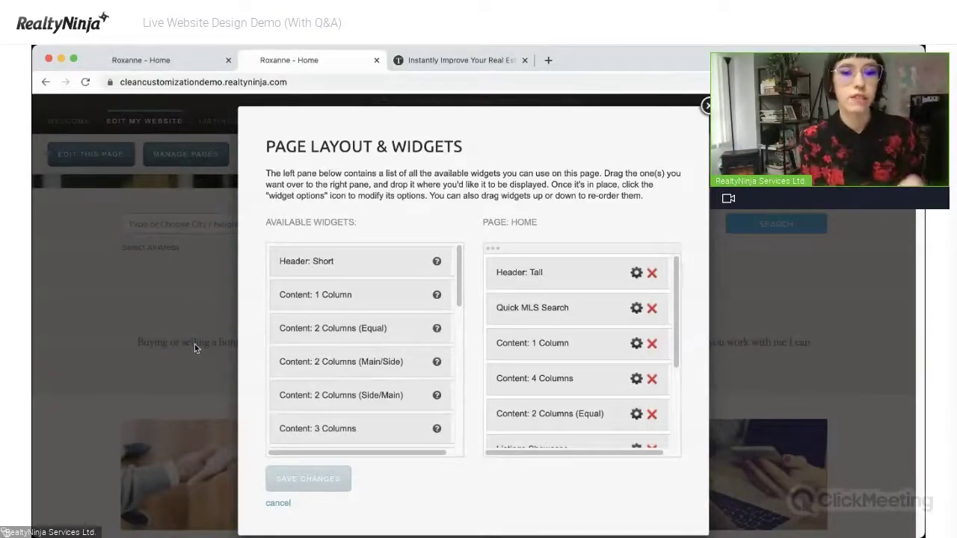
left_click(636, 310)
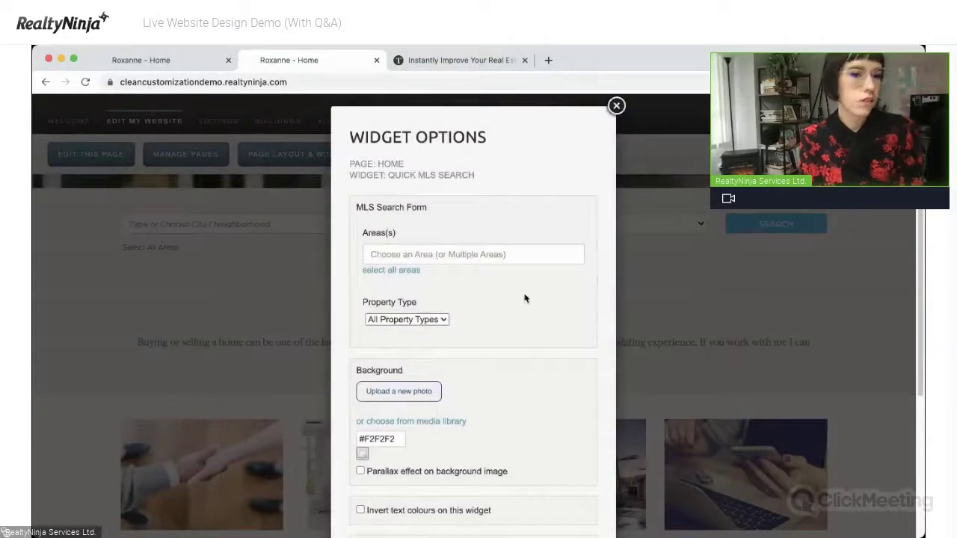
scroll(523, 300, "down", 3)
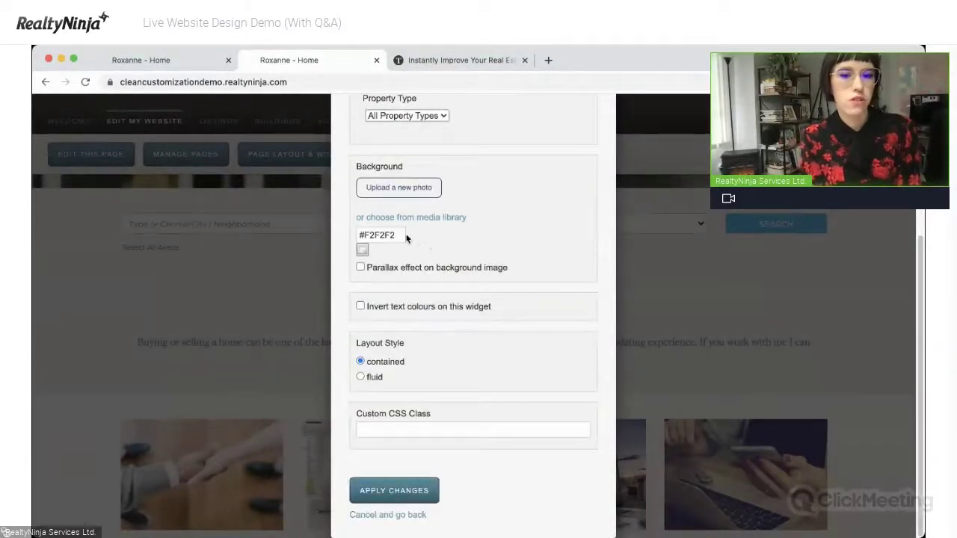
left_click(364, 234)
left_click(365, 234)
left_click(366, 234)
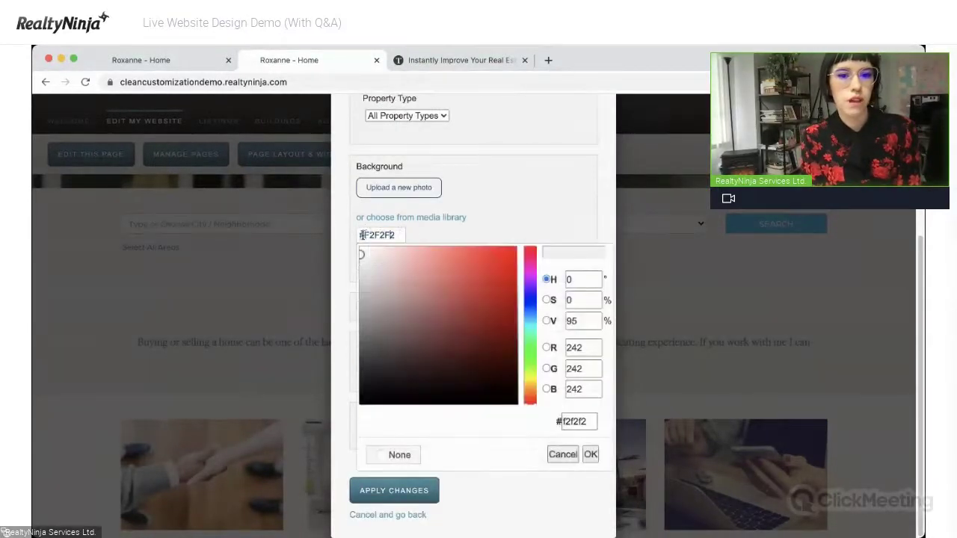
left_click(382, 234)
left_click(374, 234)
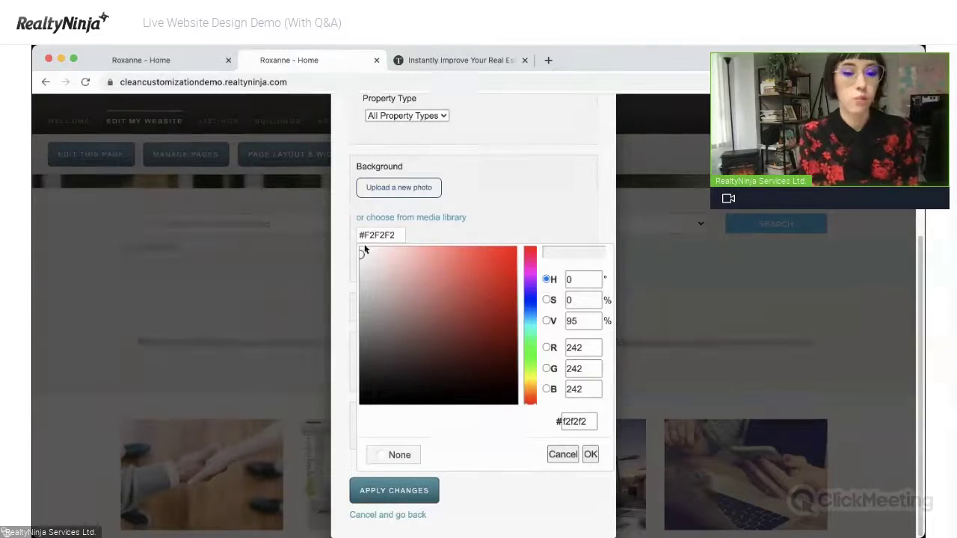
left_click_drag(363, 354, 365, 405)
key("Return")
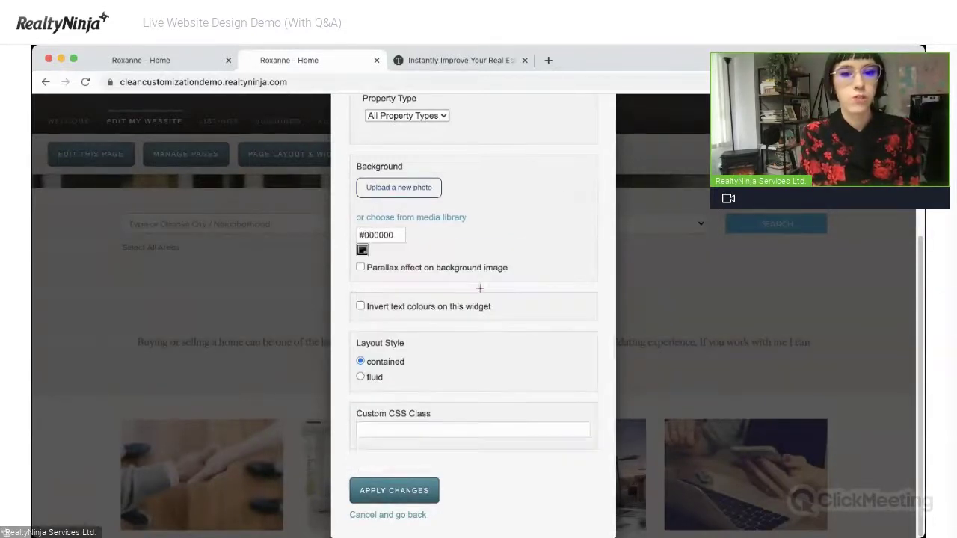
left_click(362, 249)
left_click(345, 419)
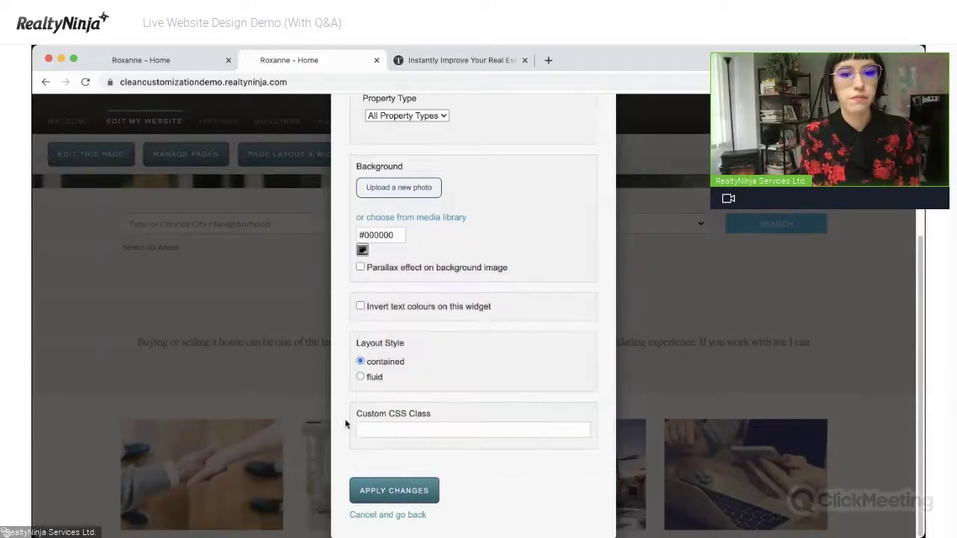
left_click(386, 497)
left_click(326, 480)
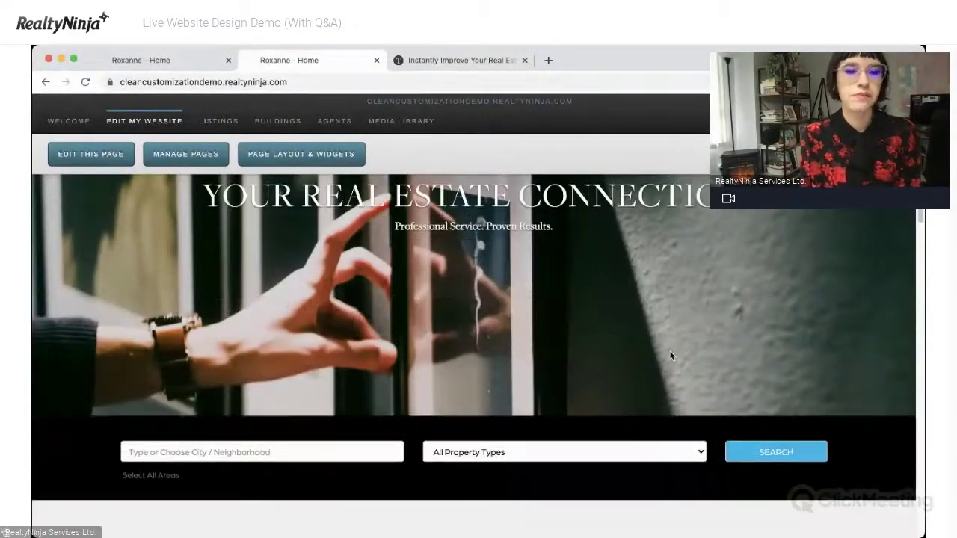
Set the background colour of the home page's Content: 1 Column widget to the muted brown #a58267.
scroll(669, 356, "down", 5)
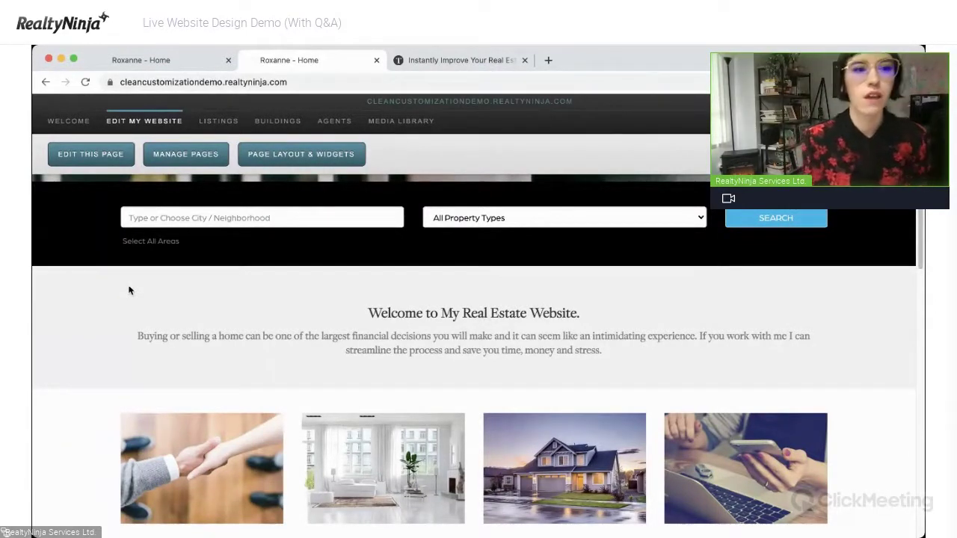
left_click(284, 158)
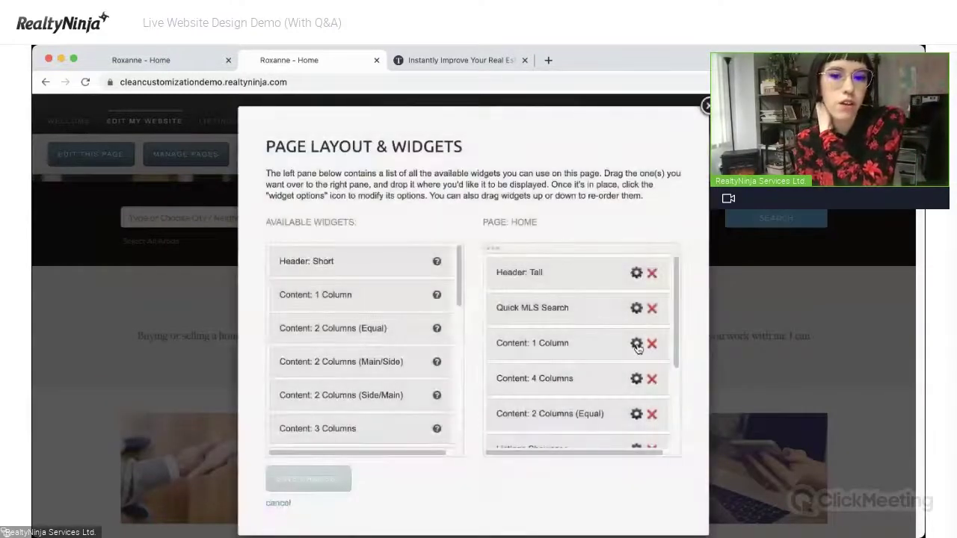
left_click(636, 344)
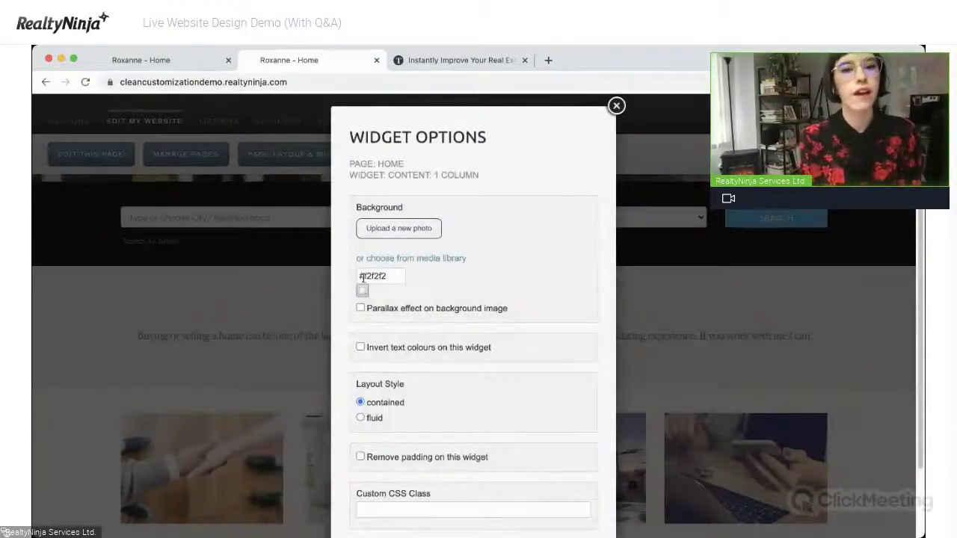
left_click(374, 277)
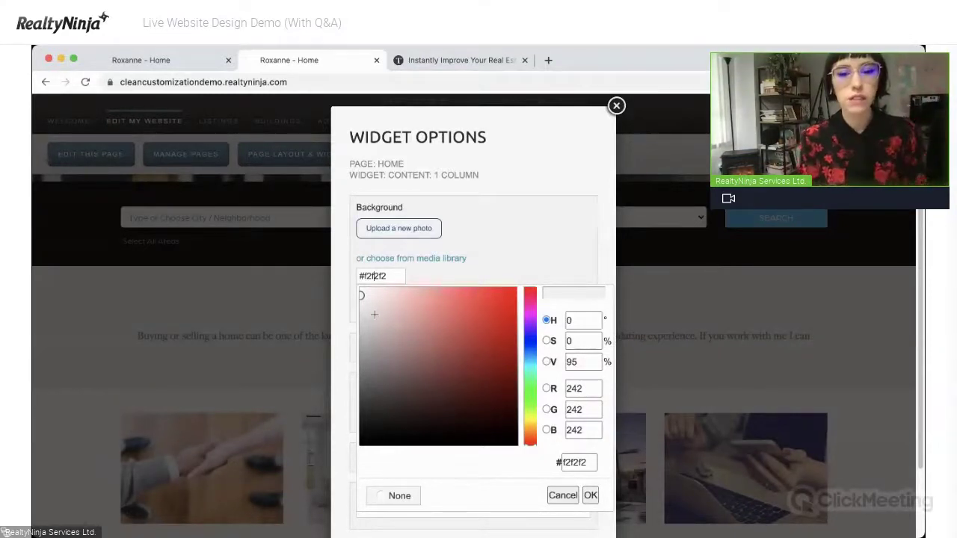
left_click(529, 428)
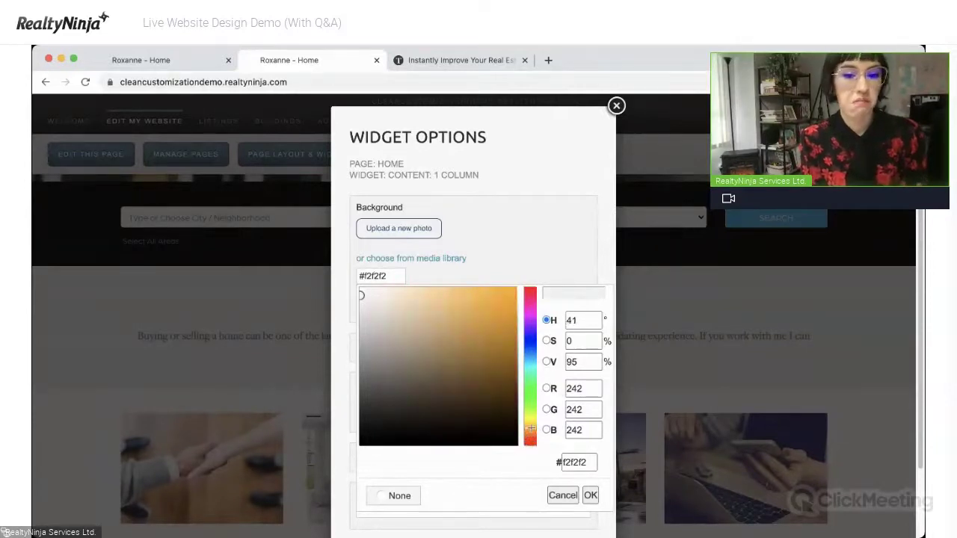
mouse_move(451, 391)
left_mouse_down()
mouse_move(436, 362)
mouse_move(460, 353)
left_mouse_up()
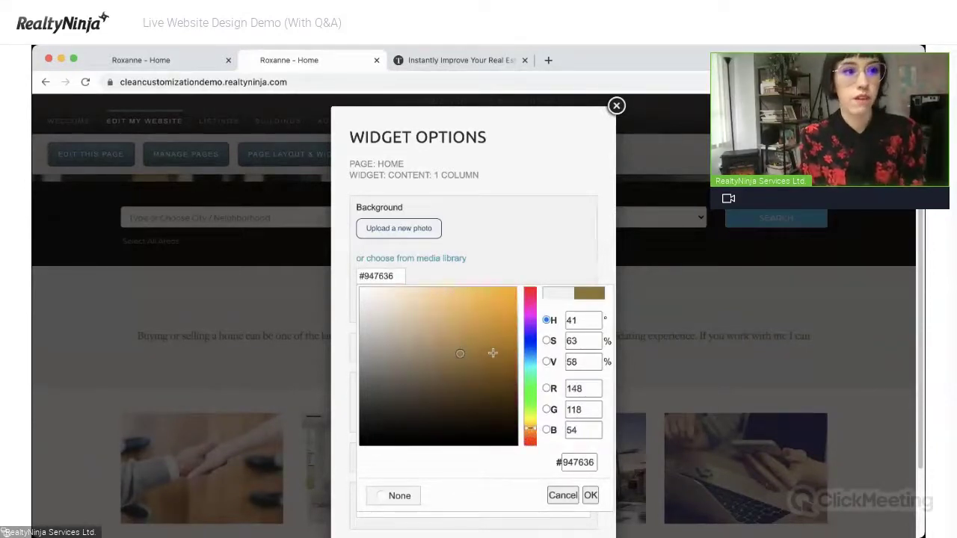
left_click(528, 433)
mouse_move(500, 376)
left_mouse_down()
mouse_move(451, 372)
mouse_move(447, 335)
mouse_move(428, 337)
left_mouse_up()
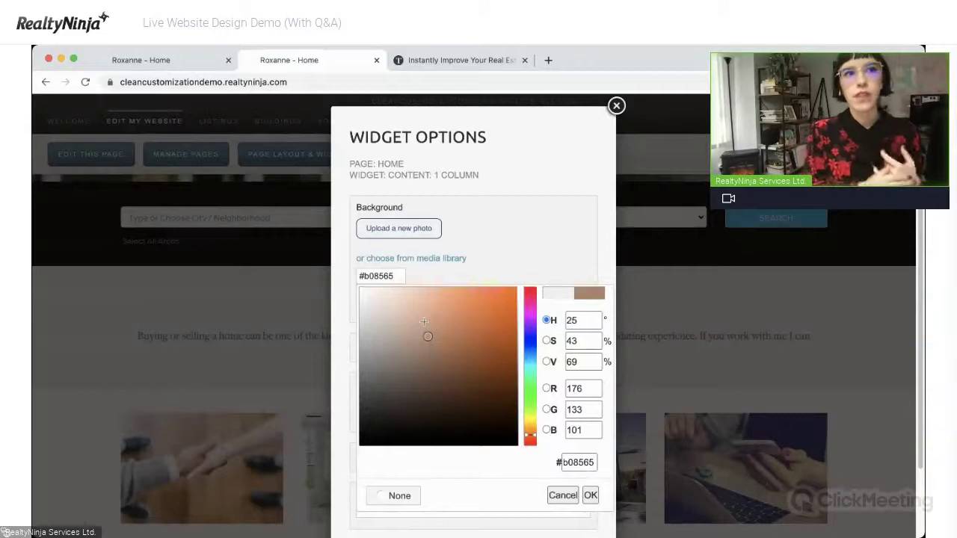
left_click_drag(439, 336, 481, 340)
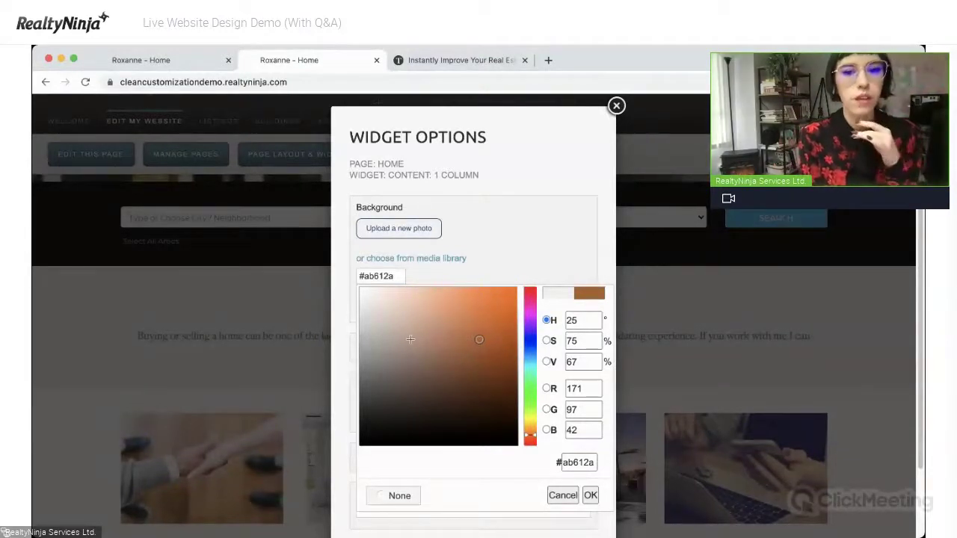
left_click(433, 338)
mouse_move(433, 338)
left_mouse_down()
mouse_move(445, 346)
mouse_move(419, 343)
left_mouse_up()
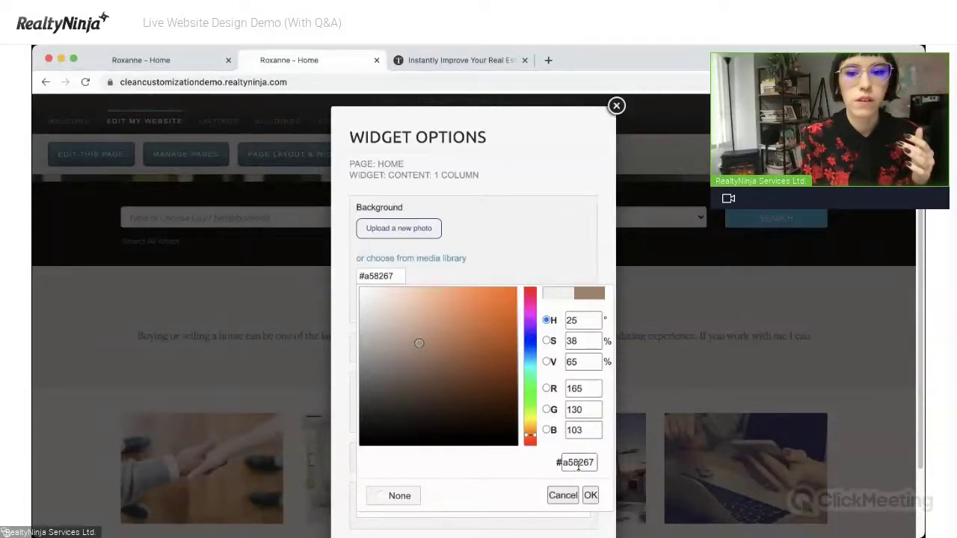
left_click(591, 496)
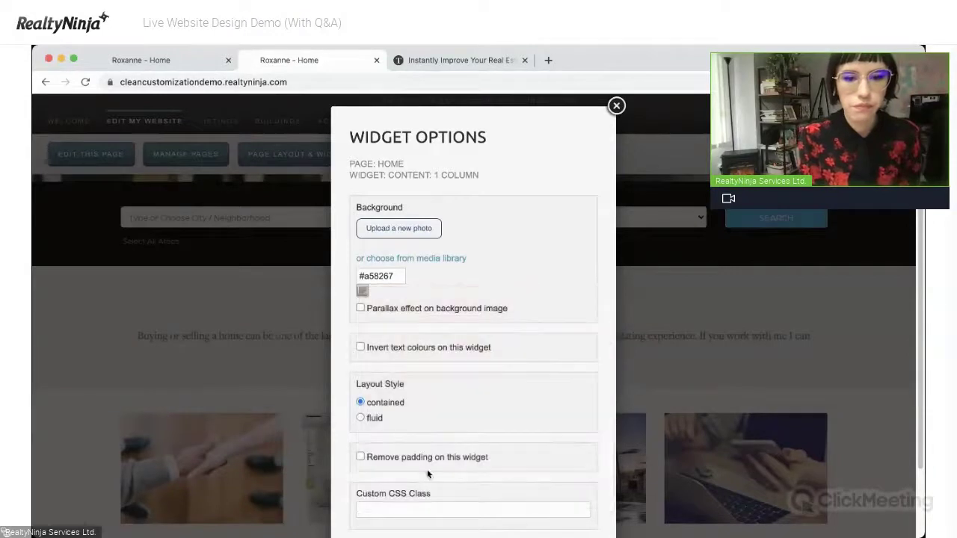
Apply the Content: 1 Column widget options and save the page layout.
scroll(425, 480, "down", 2)
left_click(394, 491)
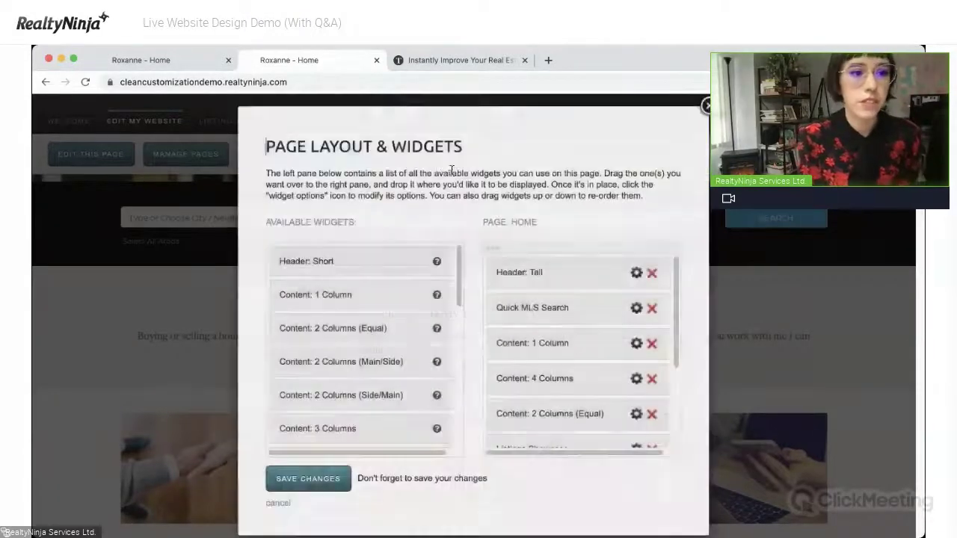
left_click(332, 482)
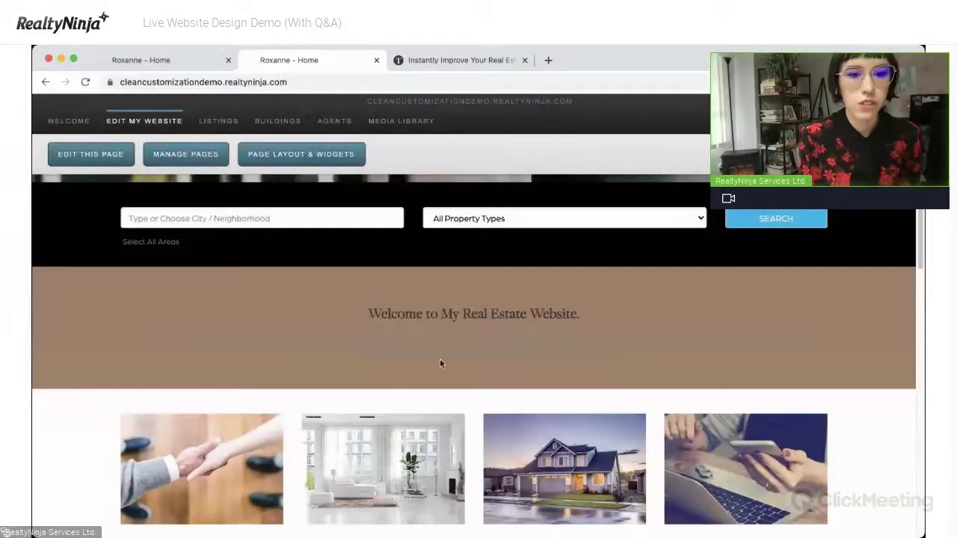
Examine the brown welcome section's text legibility and how its colour sits with the black search bar and header photo.
scroll(449, 344, "up", 1)
scroll(453, 331, "down", 3)
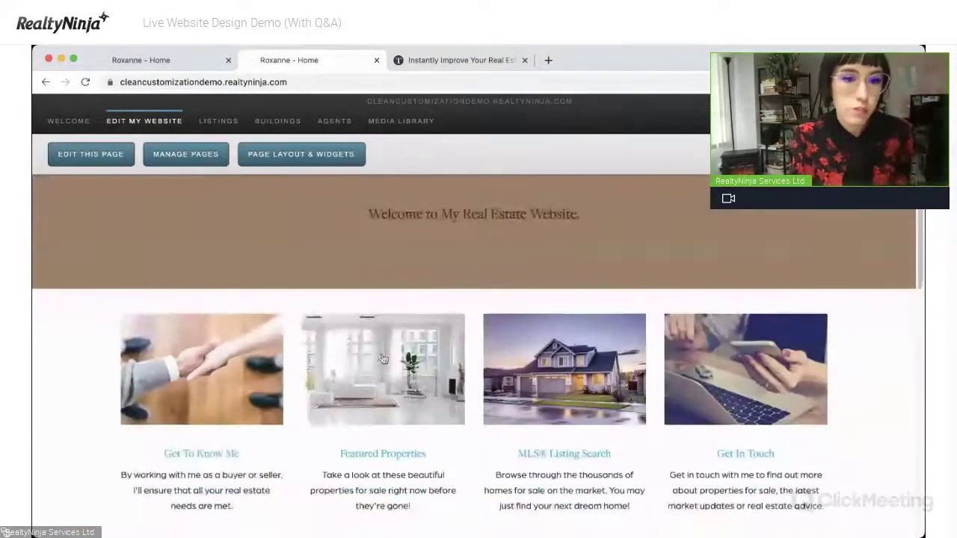
left_click_drag(641, 252, 423, 251)
left_click(423, 252)
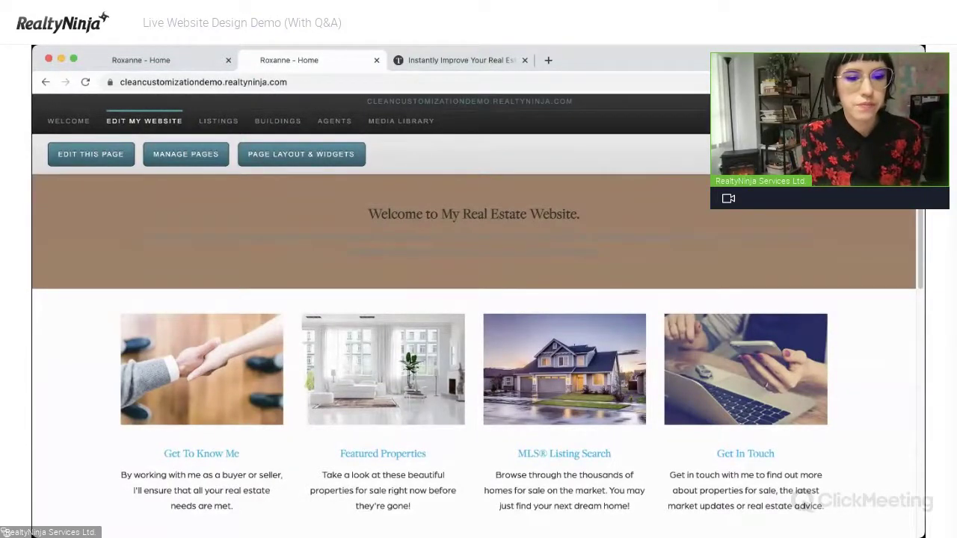
key("alt+Tab")
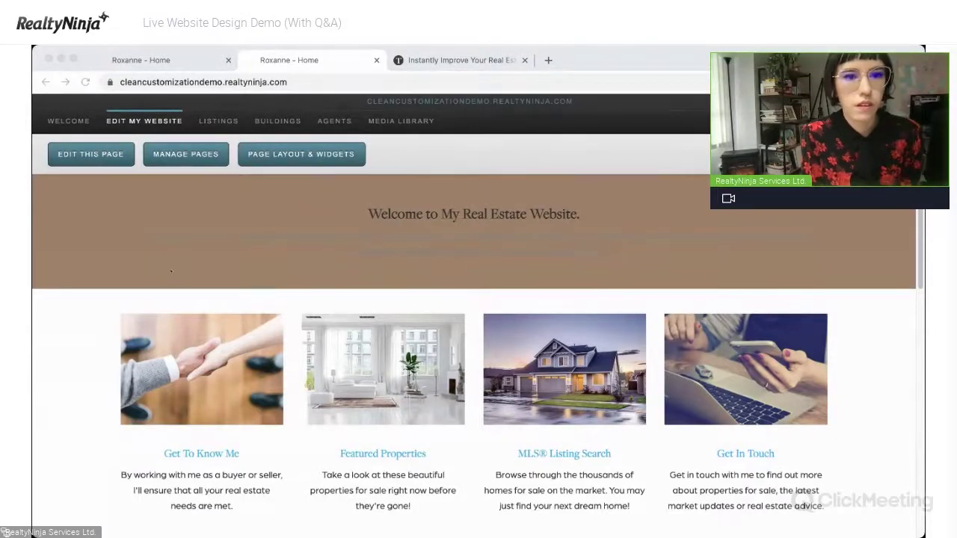
left_click(172, 272)
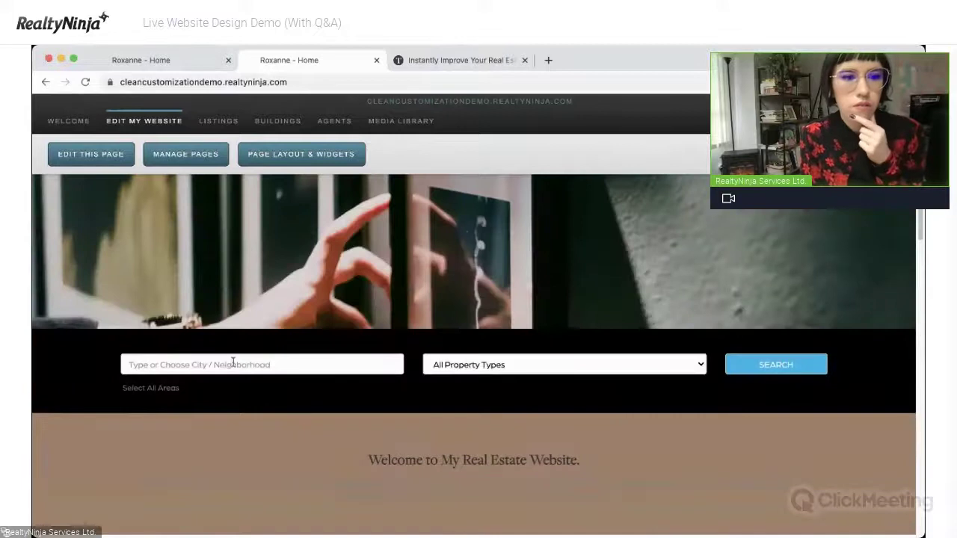
key("alt+Tab")
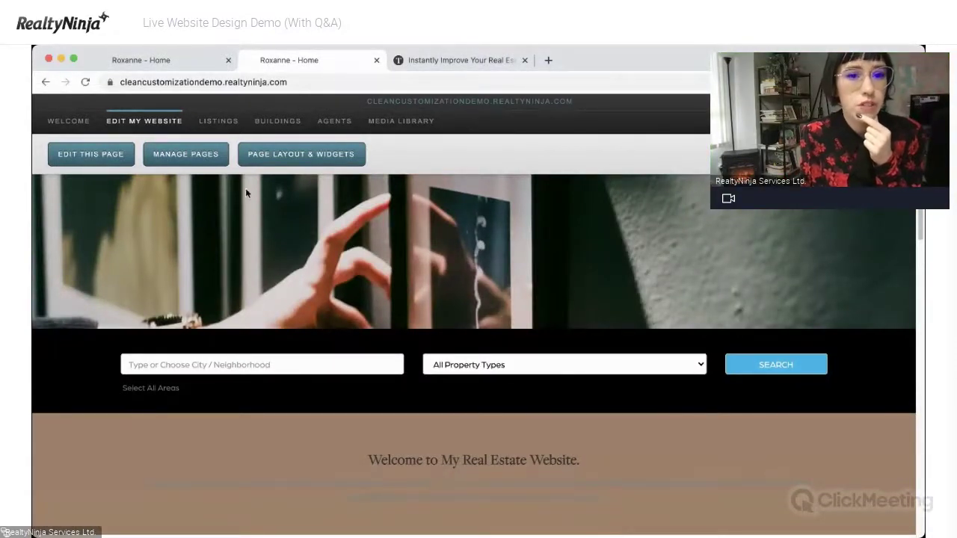
Set the background colour of the home page's Content: 1 Column widget to the darker brown #885e3e.
left_click(286, 153)
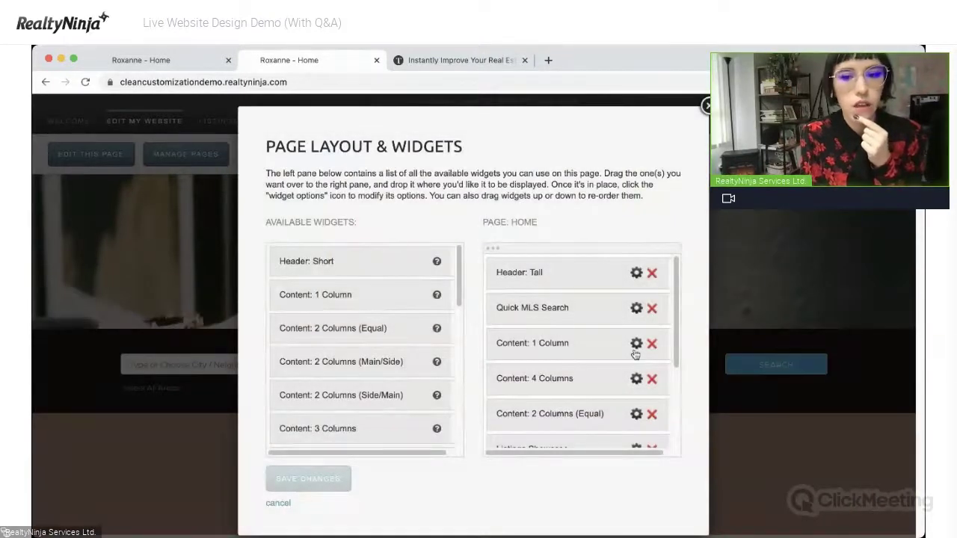
left_click(635, 344)
left_click(362, 291)
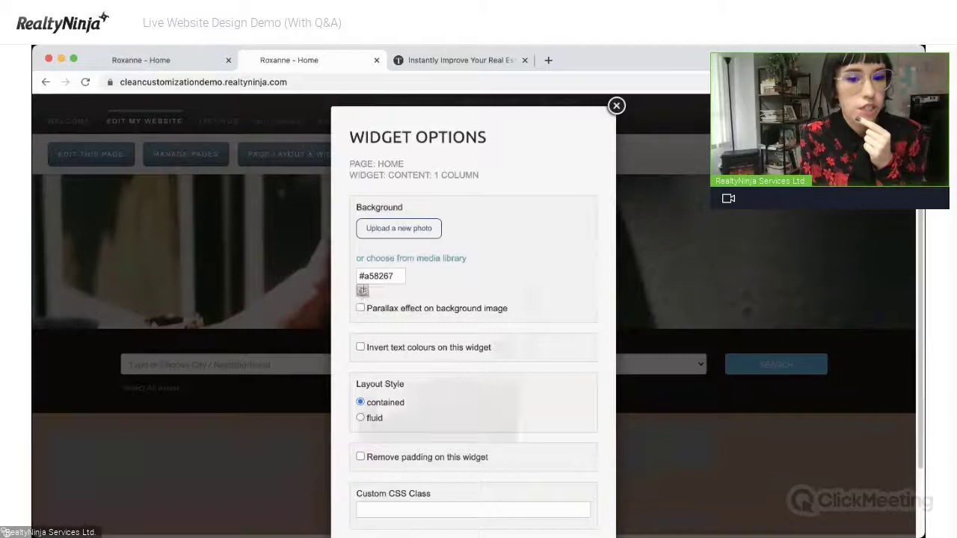
left_click(455, 361)
left_click_drag(447, 358, 445, 361)
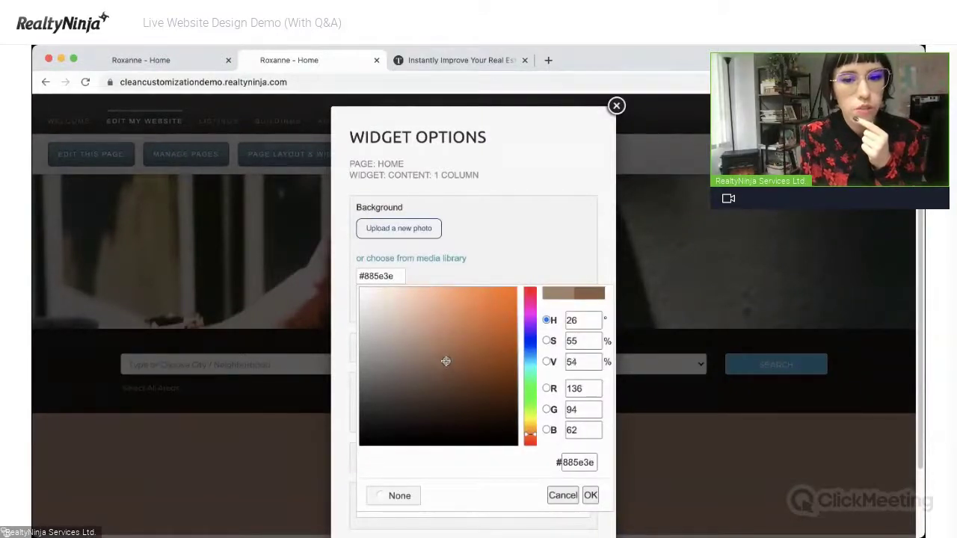
left_click(590, 495)
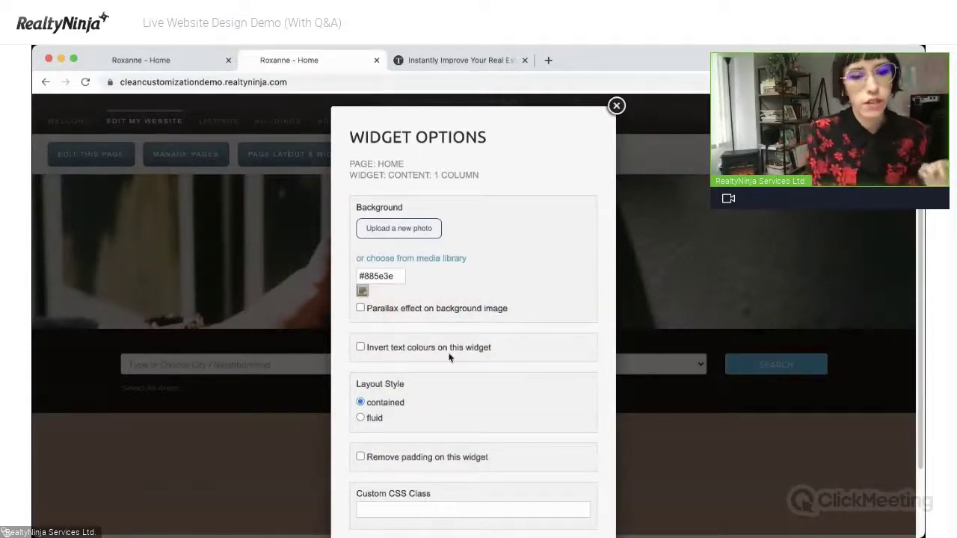
Invert the text colours on the Content: 1 Column widget, apply the options and save the page layout.
scroll(447, 349, "down", 1)
left_click(360, 329)
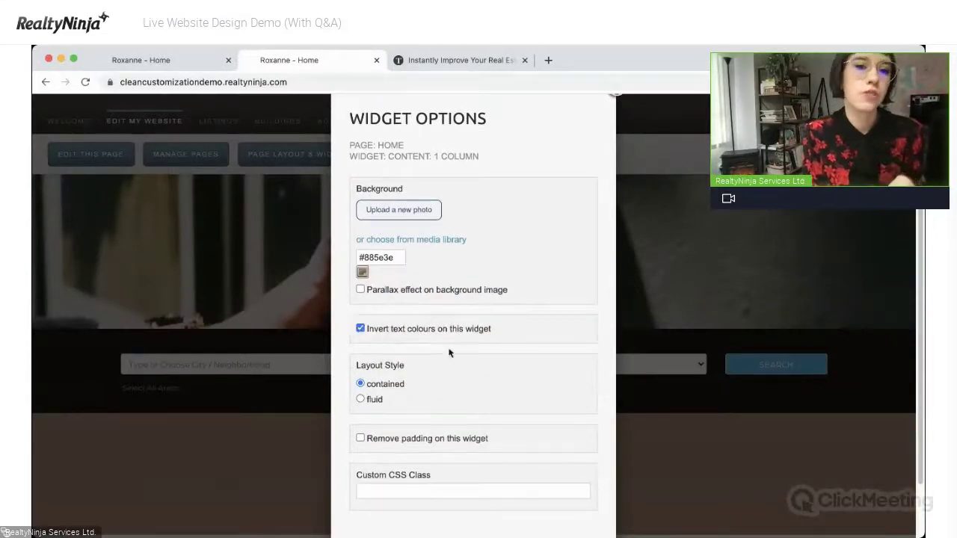
scroll(455, 362, "down", 2)
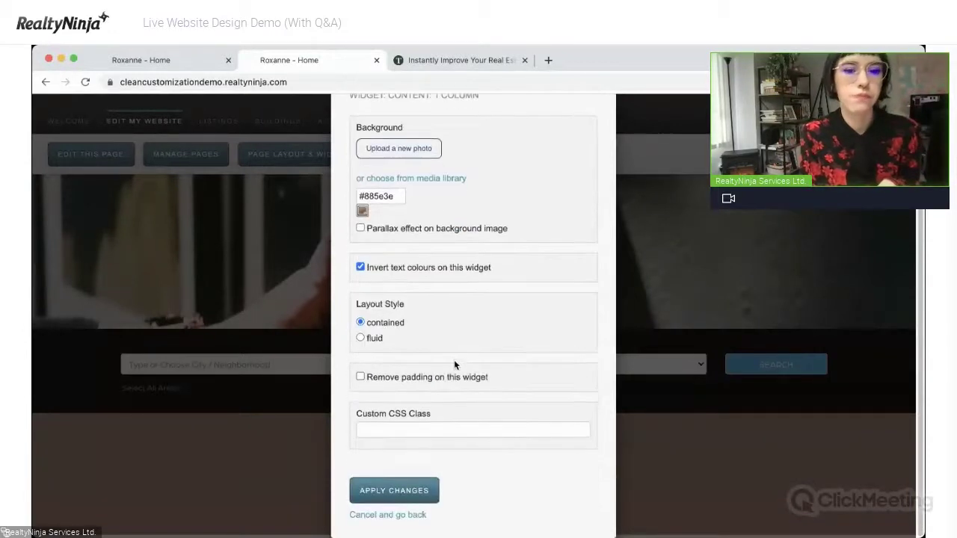
left_click(427, 489)
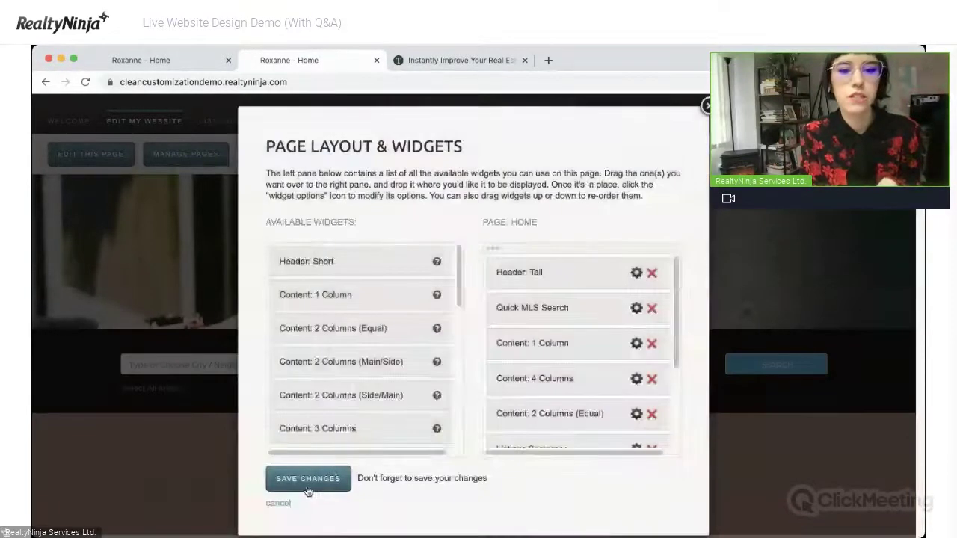
left_click(308, 485)
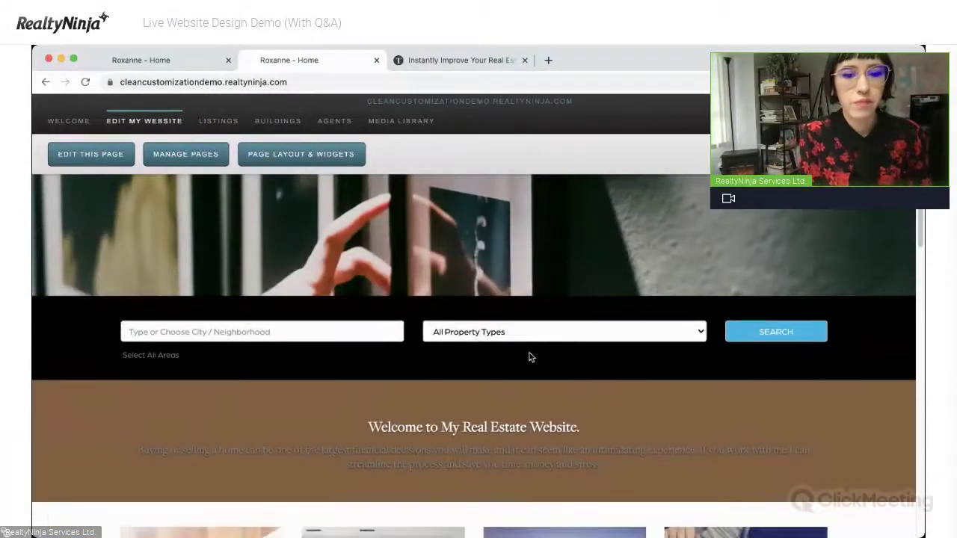
Recolour the welcome section's paragraph text white in page editing and save the page.
left_click_drag(149, 429, 174, 429)
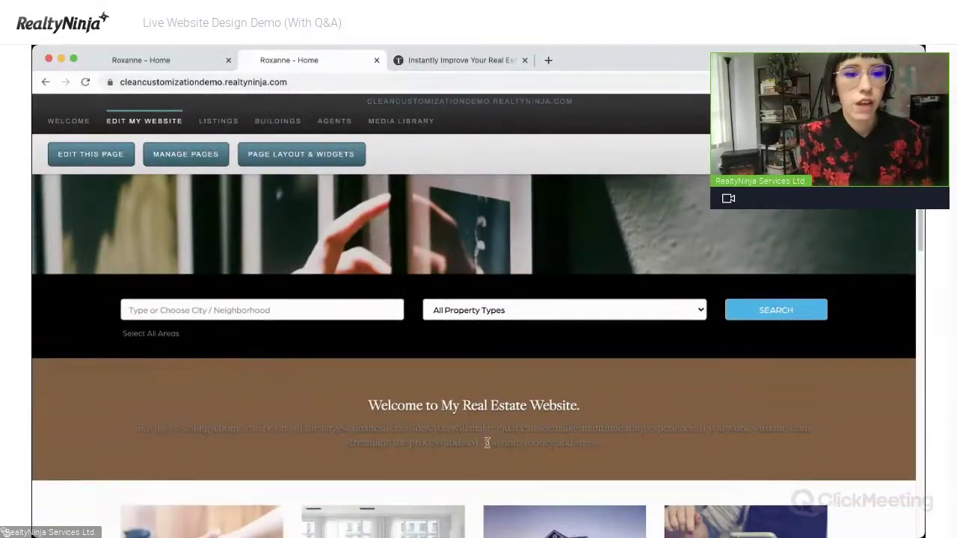
scroll(494, 438, "down", 3)
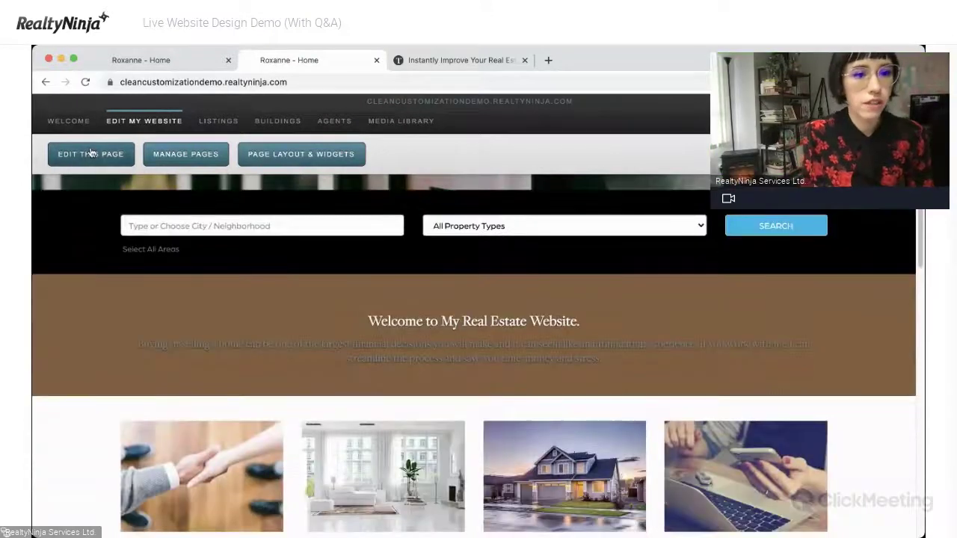
left_click(90, 153)
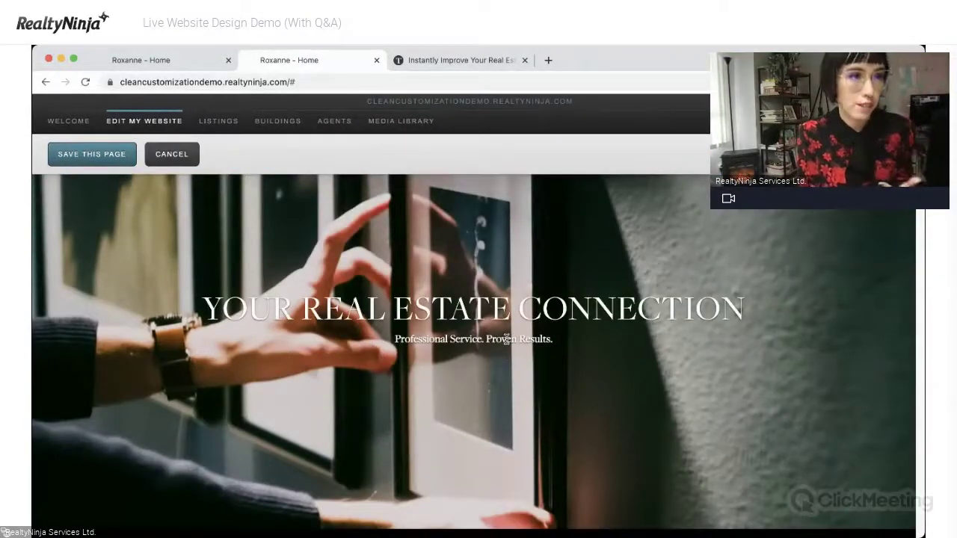
scroll(506, 344, "down", 5)
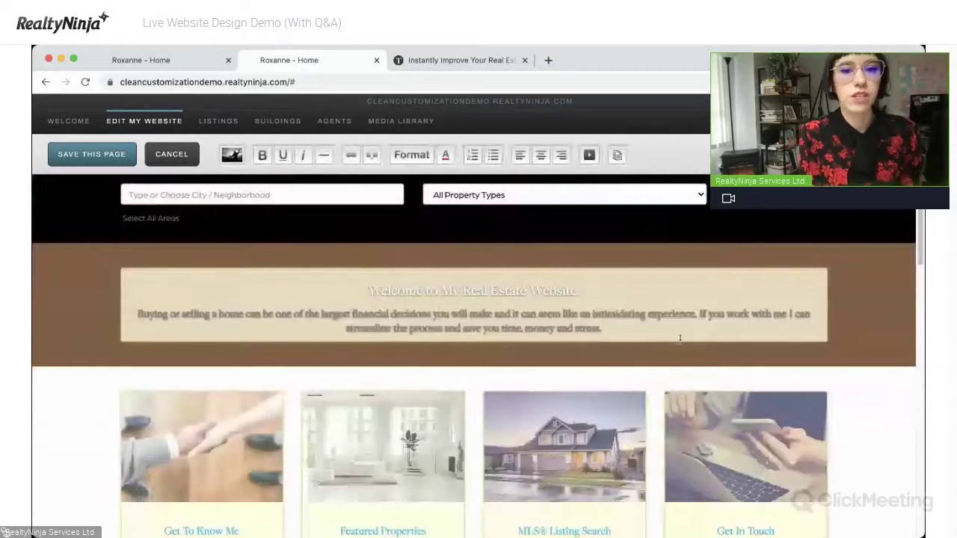
left_click_drag(228, 349, 139, 314)
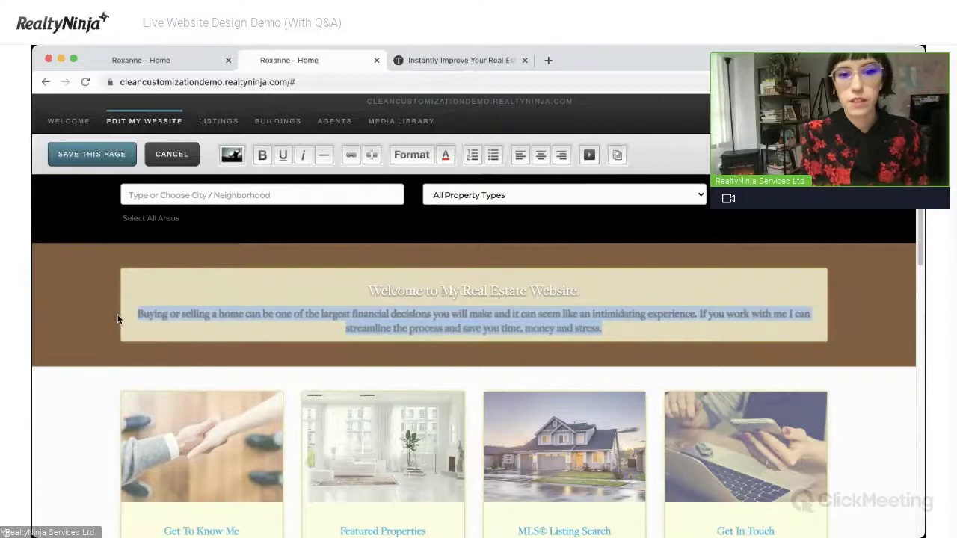
left_click(445, 159)
left_click(420, 202)
left_click(403, 320)
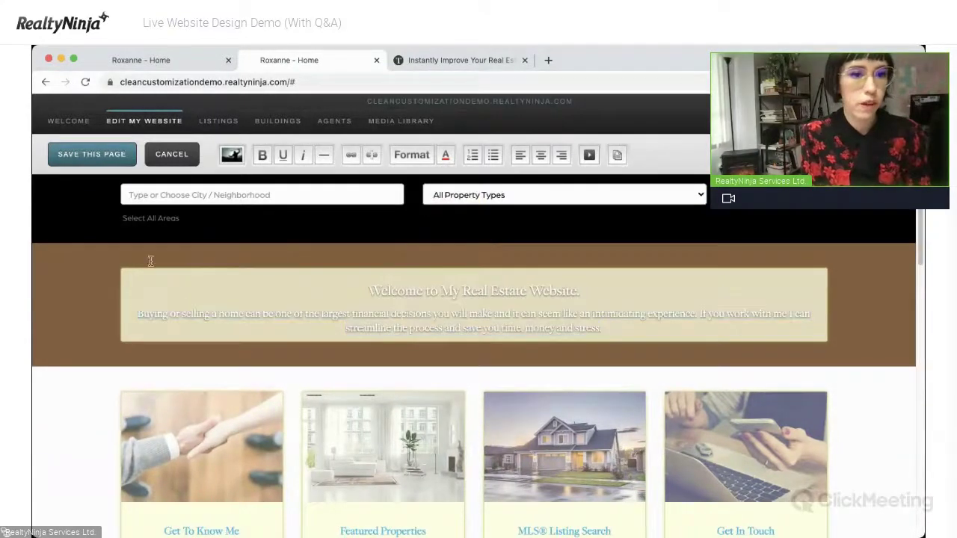
left_click(104, 158)
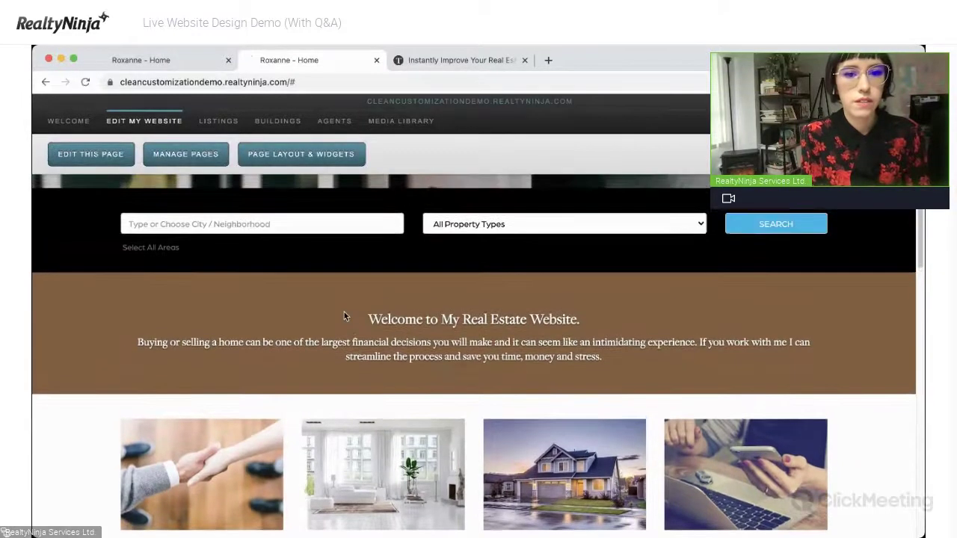
Edit the home page and, while replacing the Get To Know Me picture, upload the maple leaf and dark bathroom photos.
scroll(342, 314, "down", 5)
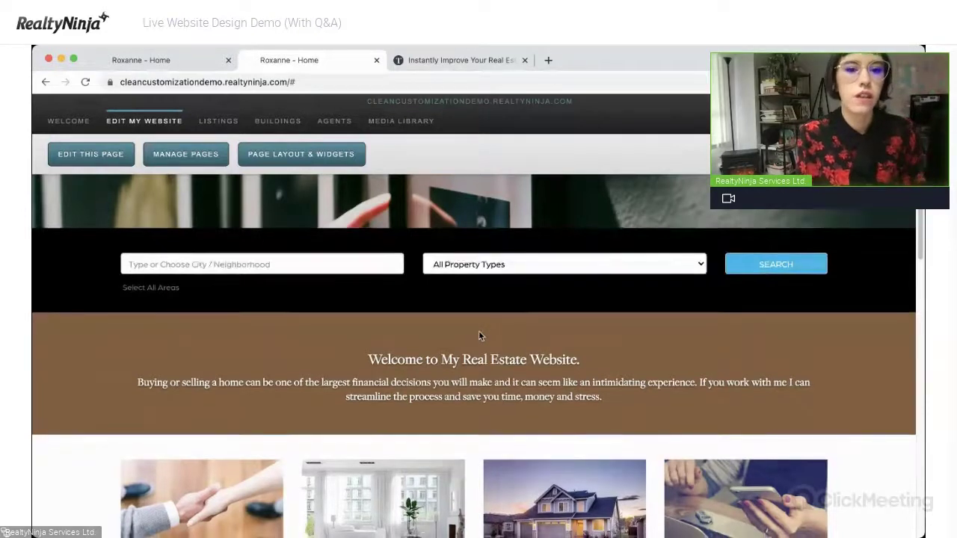
scroll(479, 335, "down", 3)
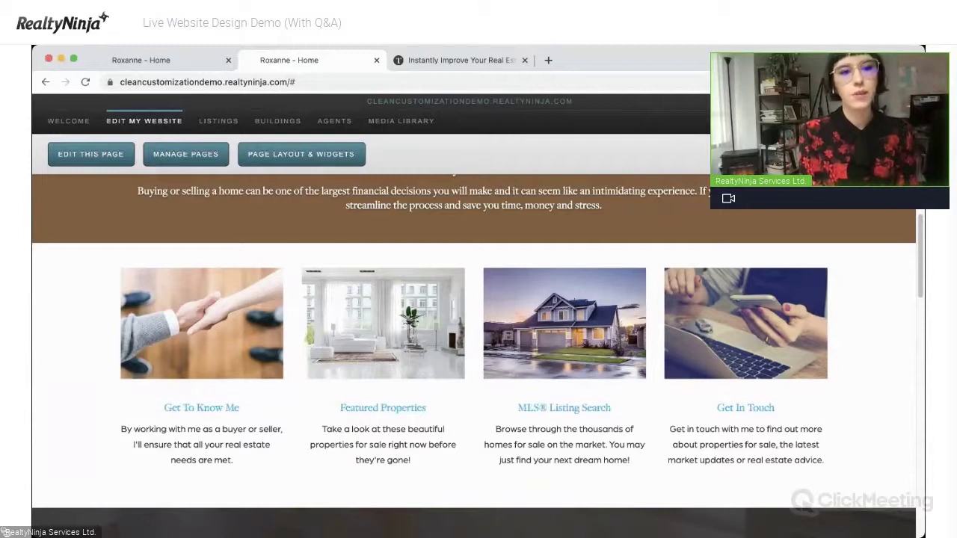
left_click(116, 157)
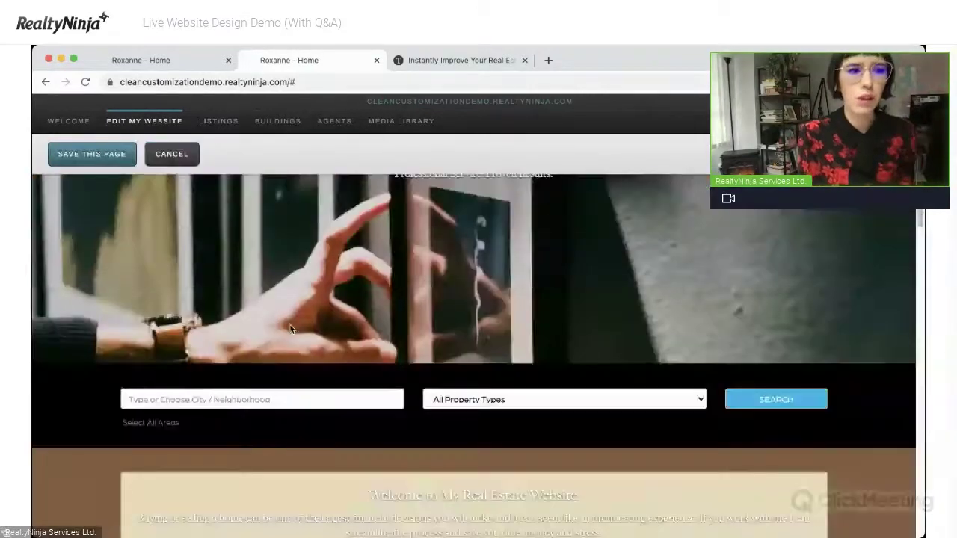
scroll(292, 329, "down", 4)
mouse_move(166, 310)
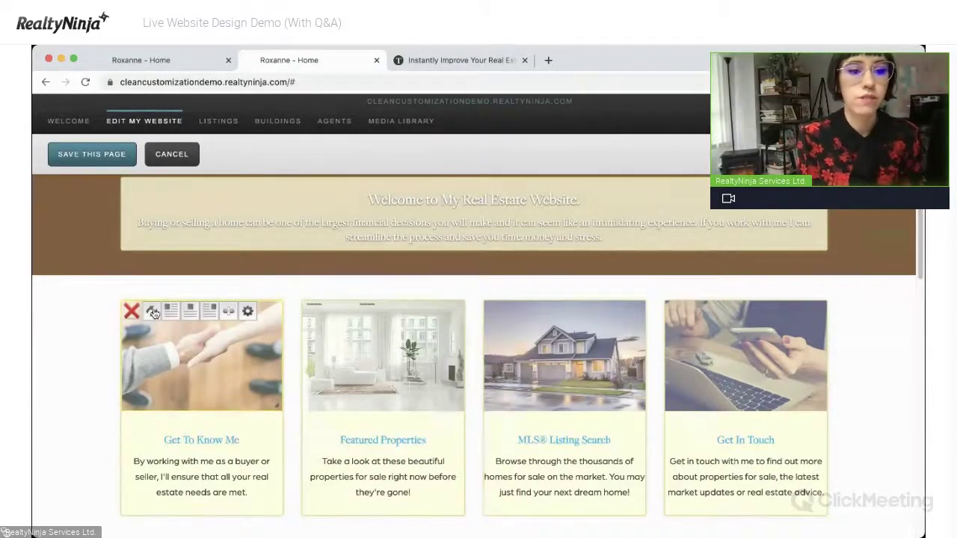
left_click(152, 312)
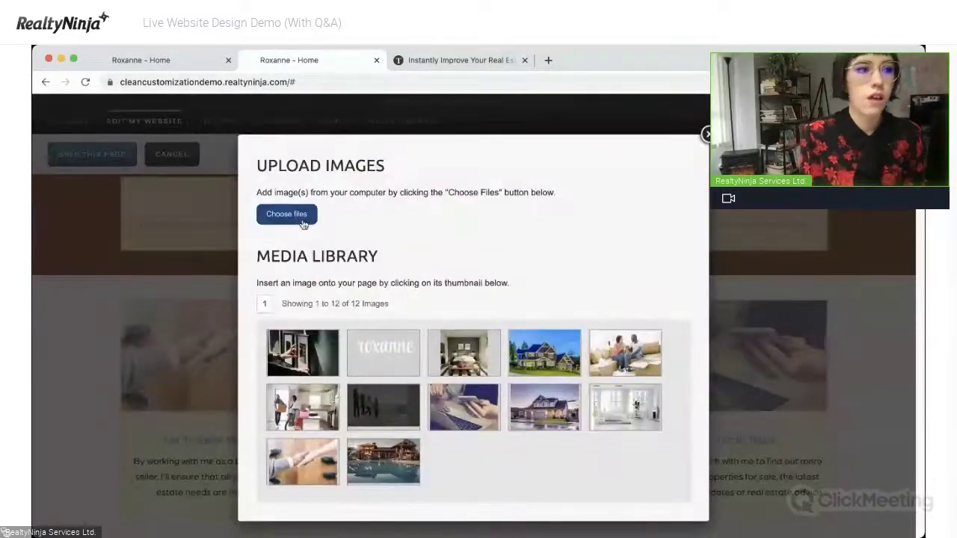
left_click(304, 223)
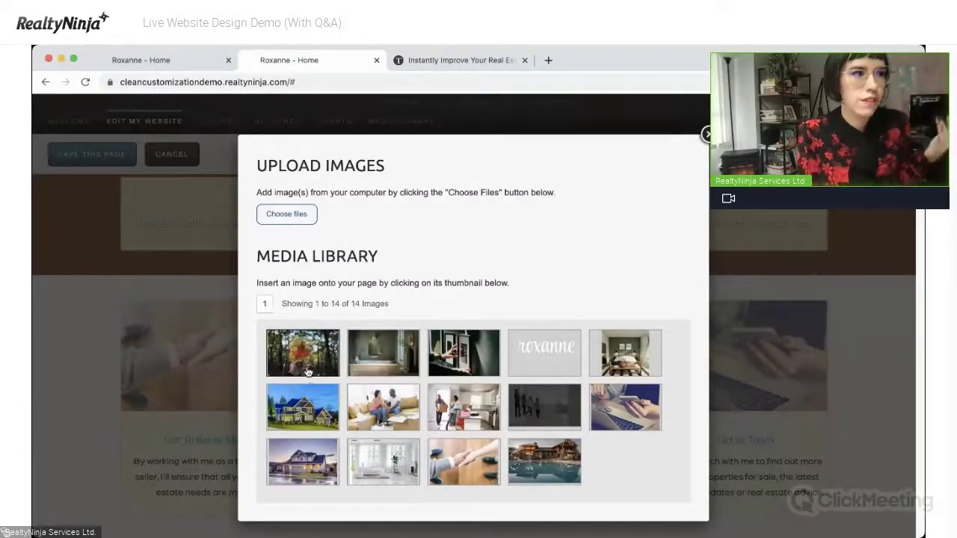
Upload the house exterior photo and the white laptop desk photo to the media library.
left_click(273, 221)
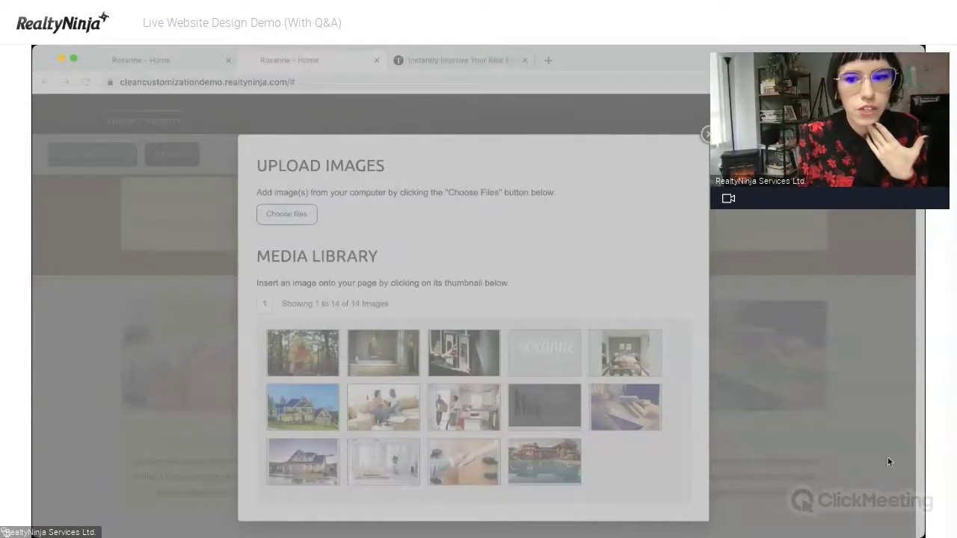
key("Return")
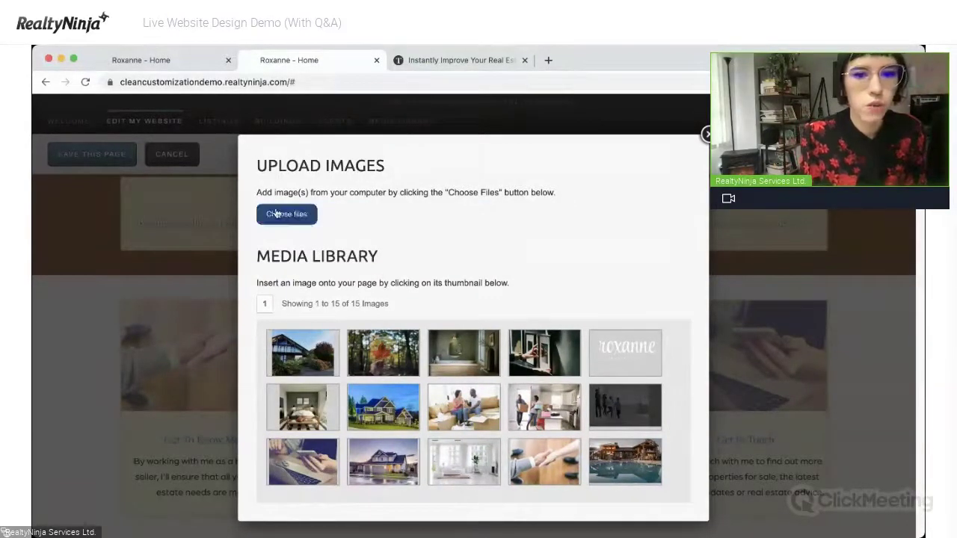
left_click(288, 217)
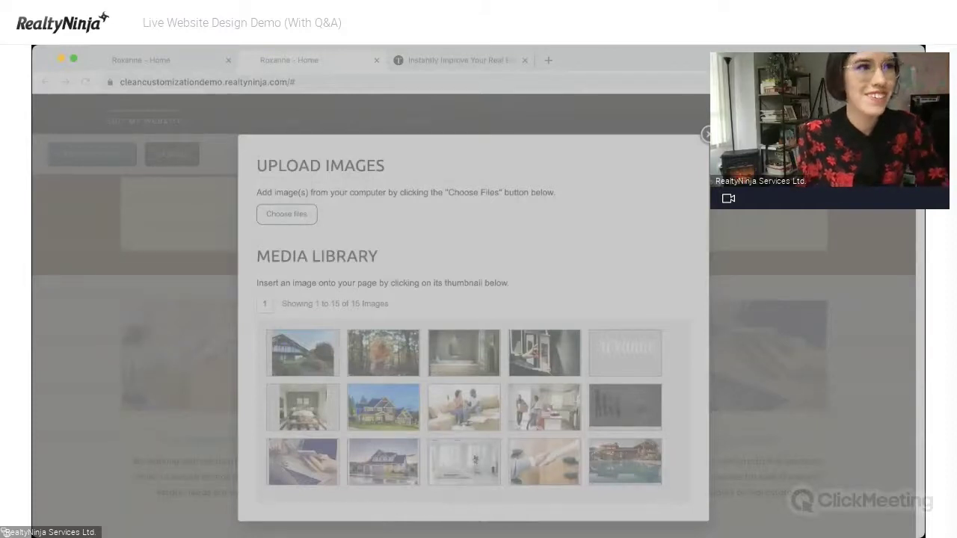
key("Return")
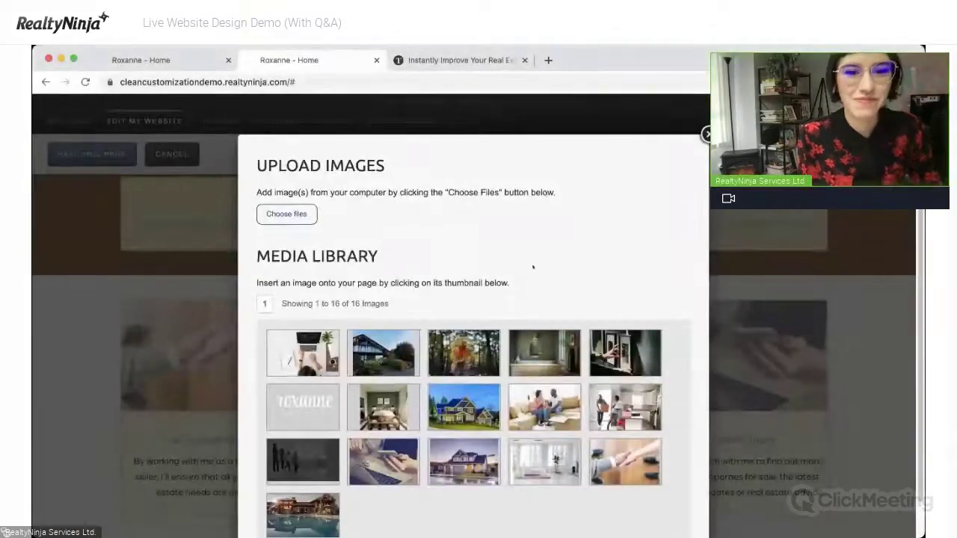
Replace the Get To Know Me, Featured Properties and MLS Listing Search pictures with the maple leaf, bathroom and house exterior photos respectively.
scroll(533, 266, "down", 1)
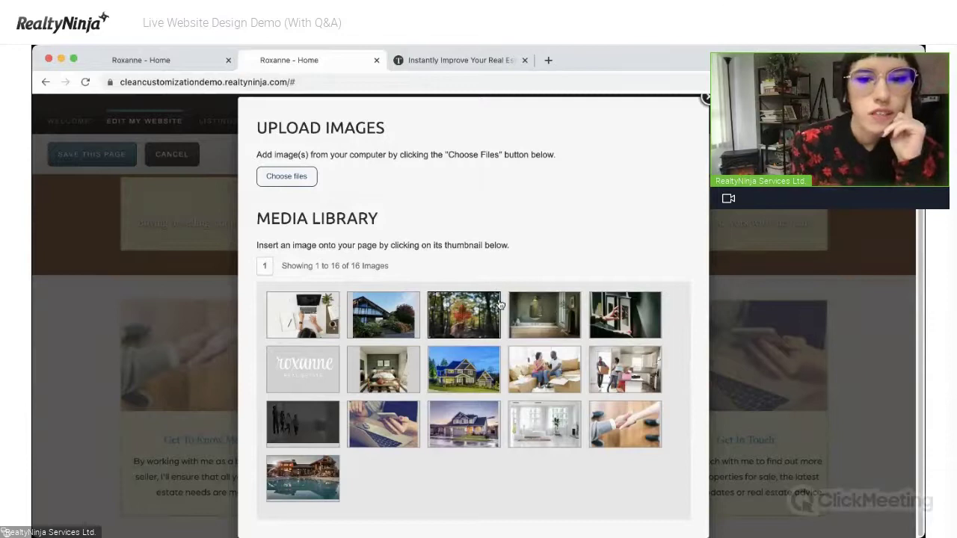
left_click(467, 326)
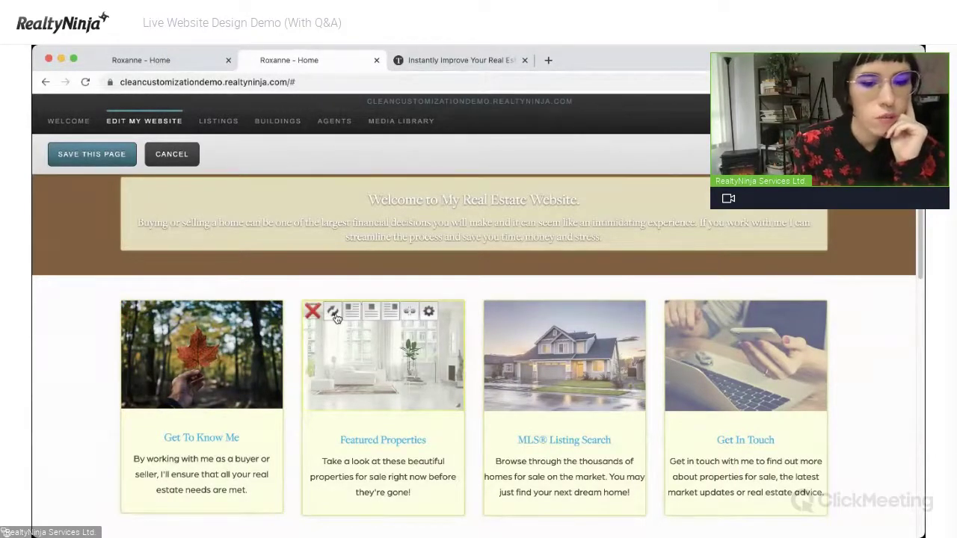
left_click(333, 313)
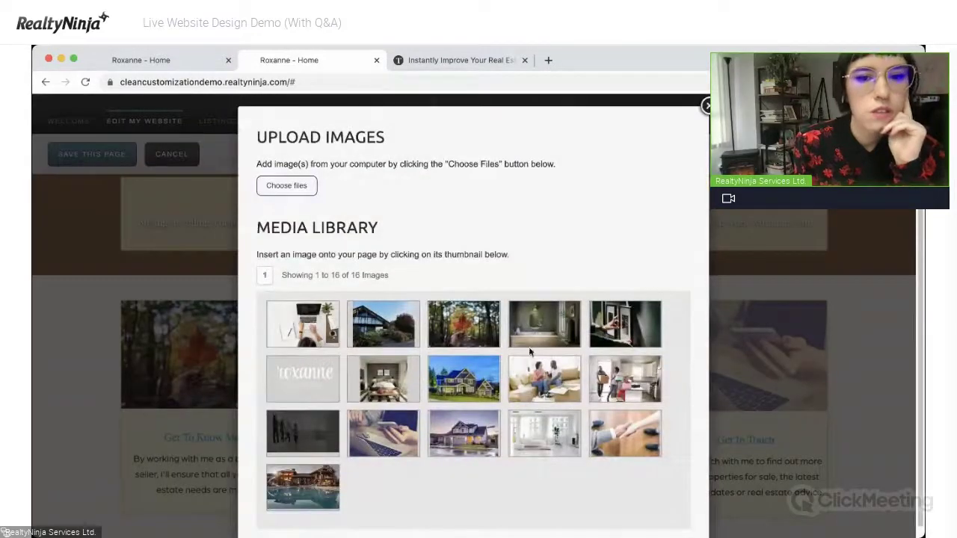
left_click(533, 333)
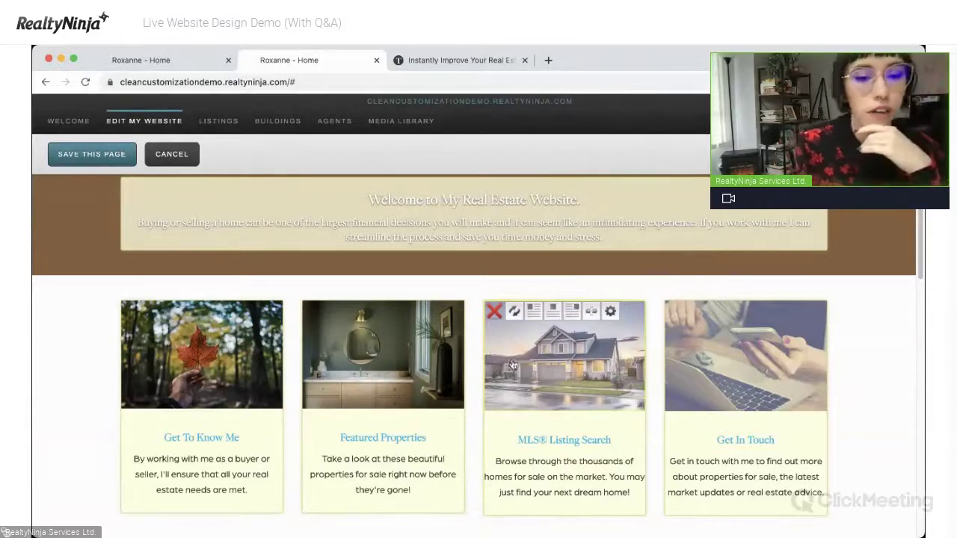
left_click(515, 313)
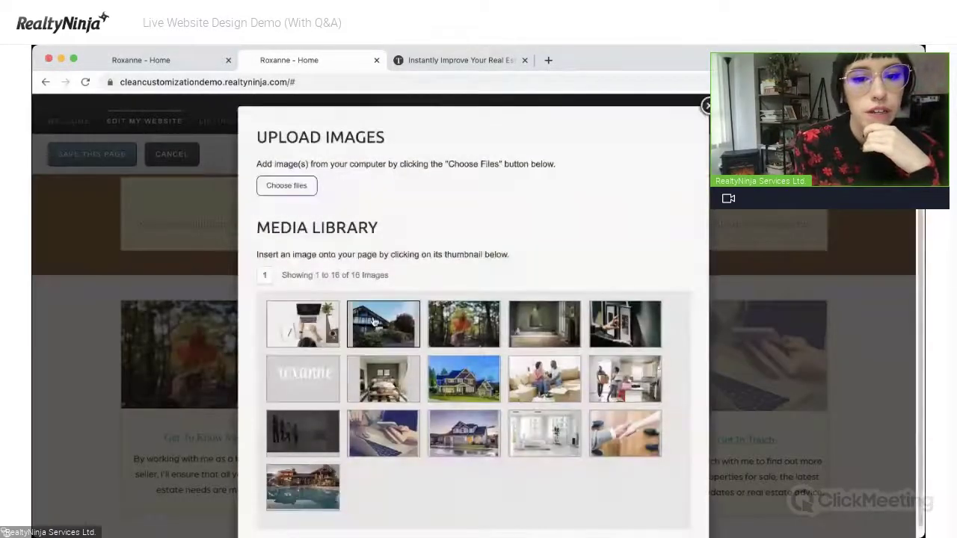
left_click(374, 322)
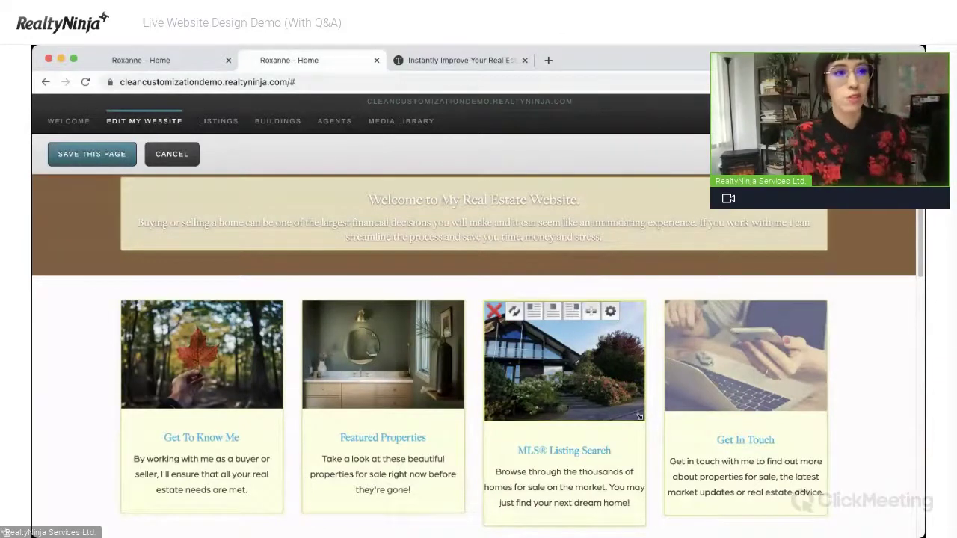
Shrink the MLS Listing Search photo to its neighbours' height and centre it, removing the extra blank line above the heading.
left_click_drag(641, 416, 641, 406)
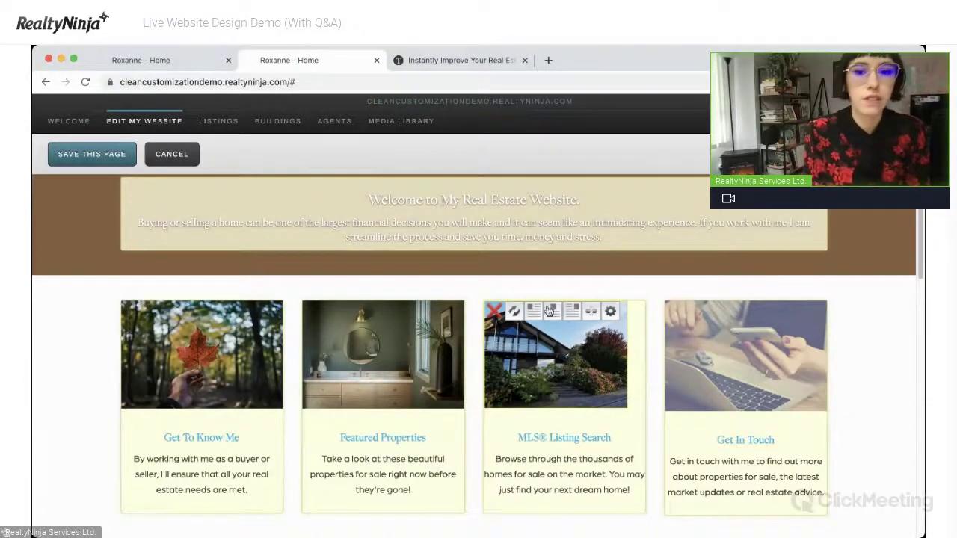
left_click(554, 311)
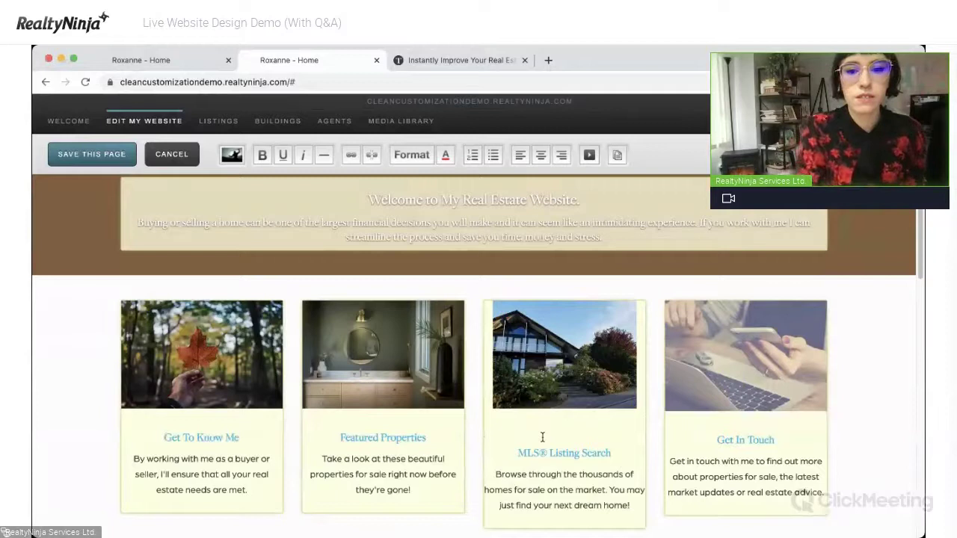
key("BackSpace")
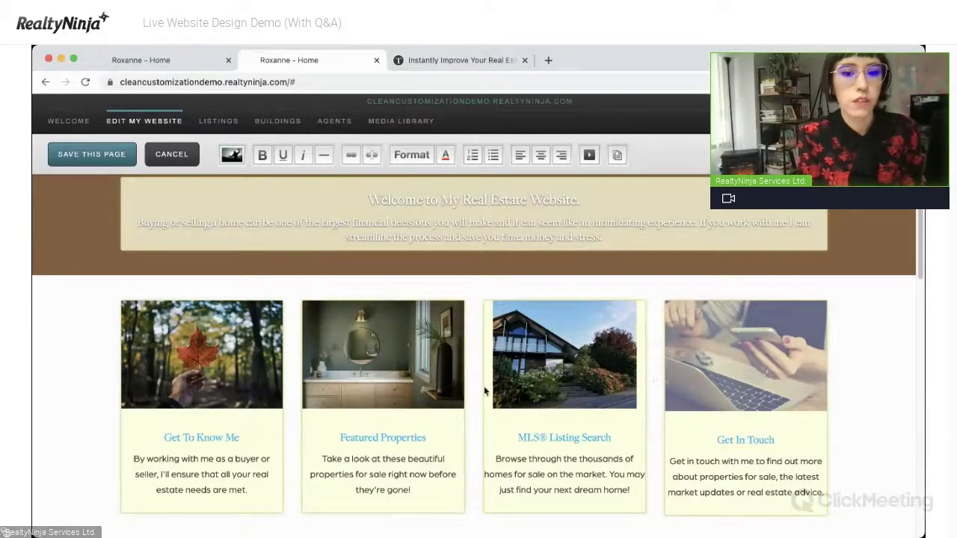
mouse_move(751, 390)
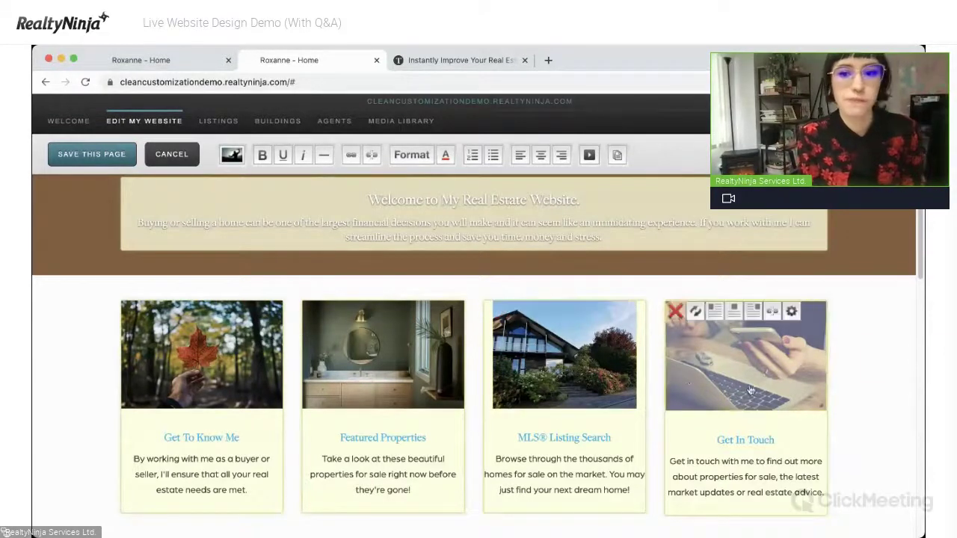
Try the white laptop desk photo in the Get In Touch column, then restore the phone-and-laptop photo.
left_click(694, 314)
left_click(865, 435)
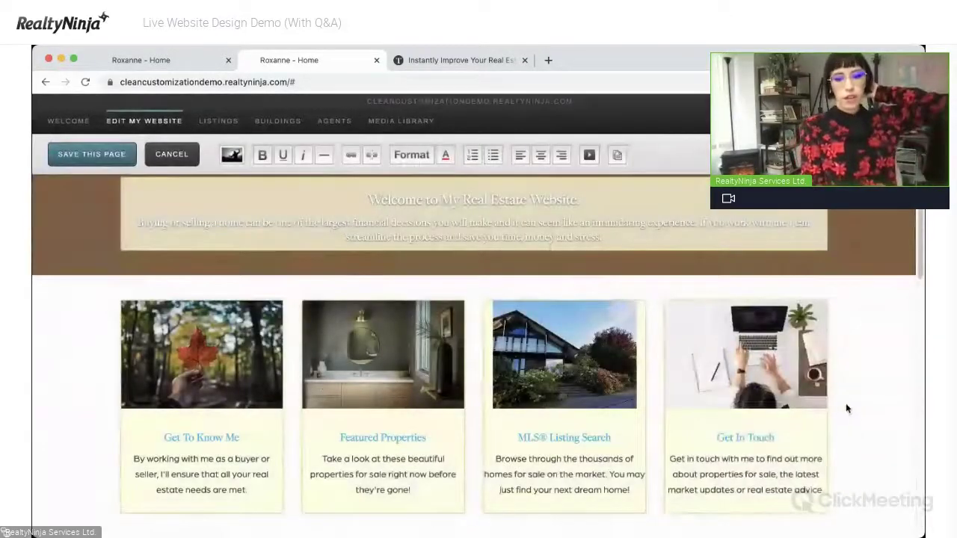
mouse_move(682, 329)
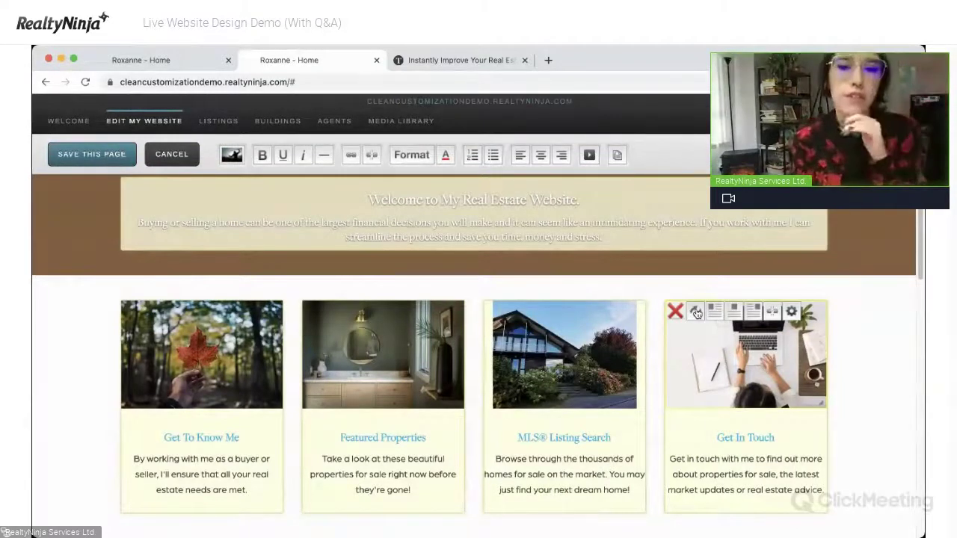
left_click(696, 313)
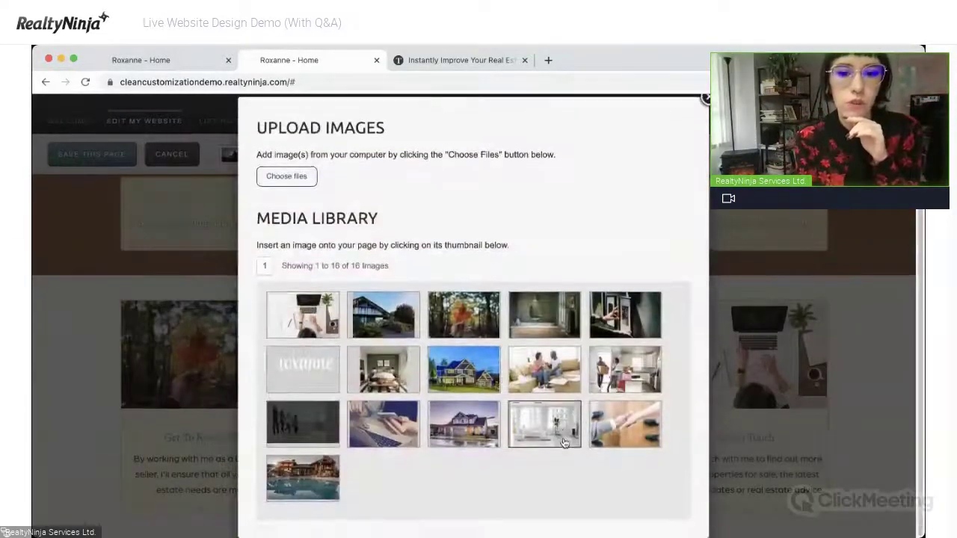
left_click(384, 430)
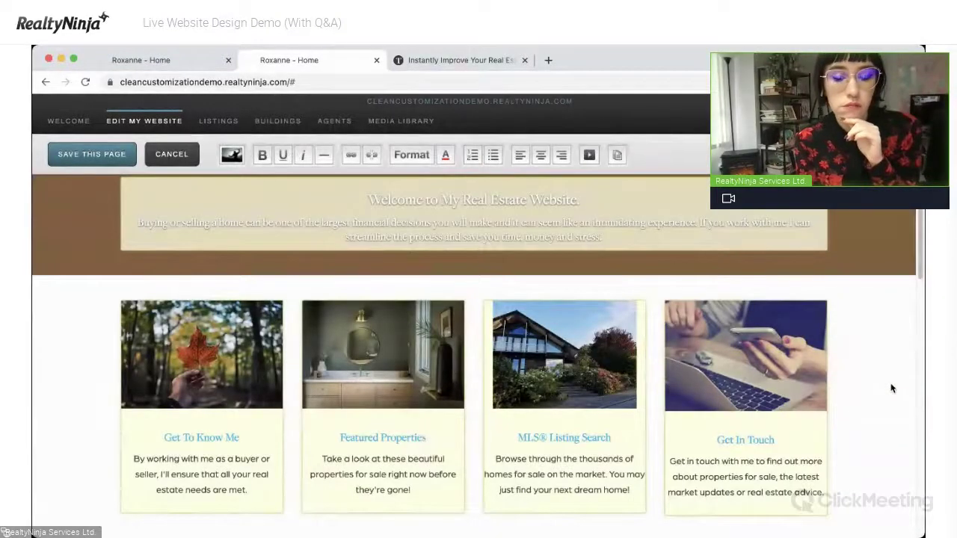
Pad the Buying A Home? text with one Normal-format blank line above its heading and two blank lines below the Read more link.
scroll(176, 344, "down", 3)
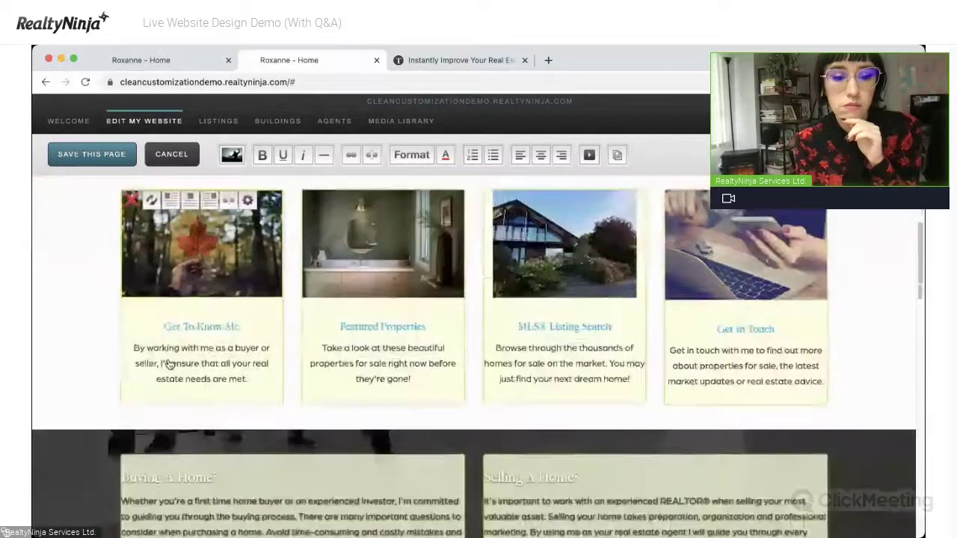
scroll(169, 366, "down", 3)
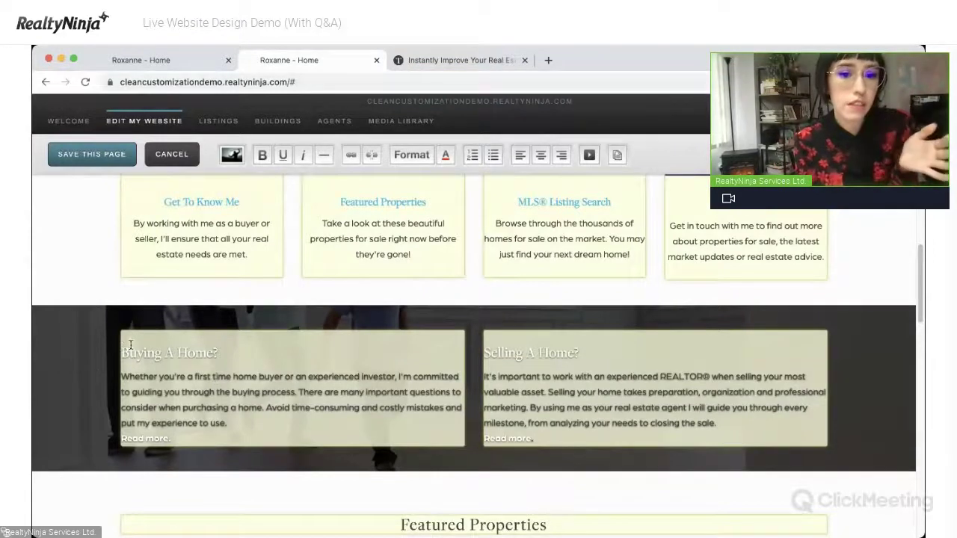
scroll(125, 364, "down", 2)
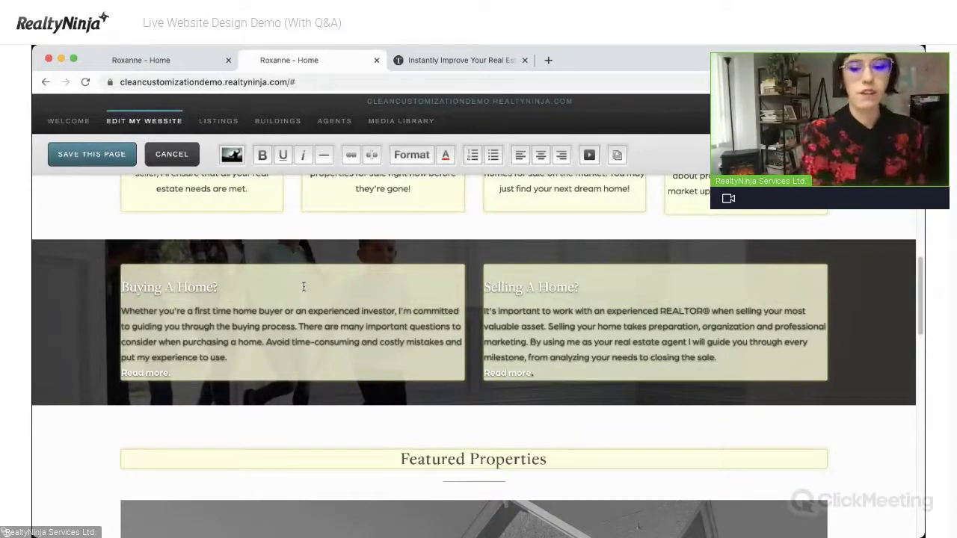
key("Return")
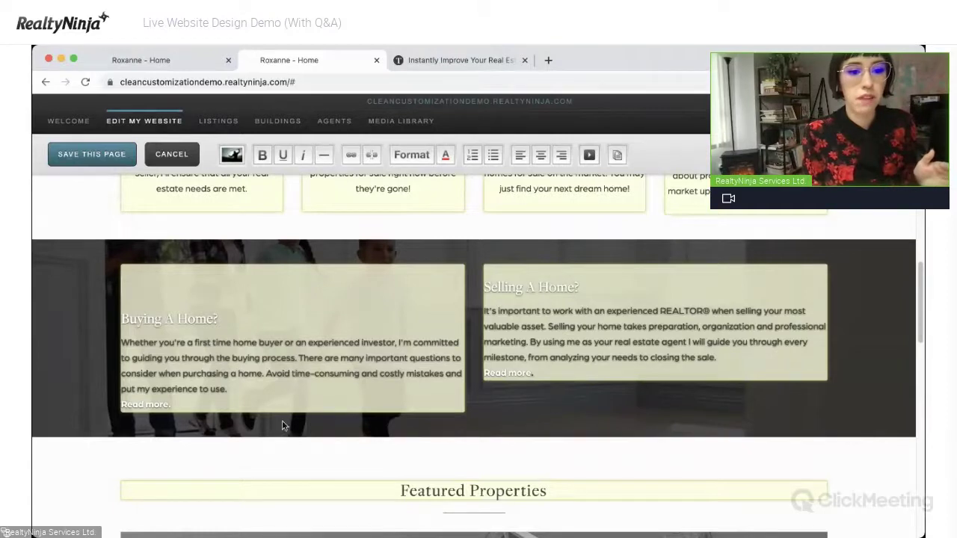
key("Return")
key("Return")
key("Return")
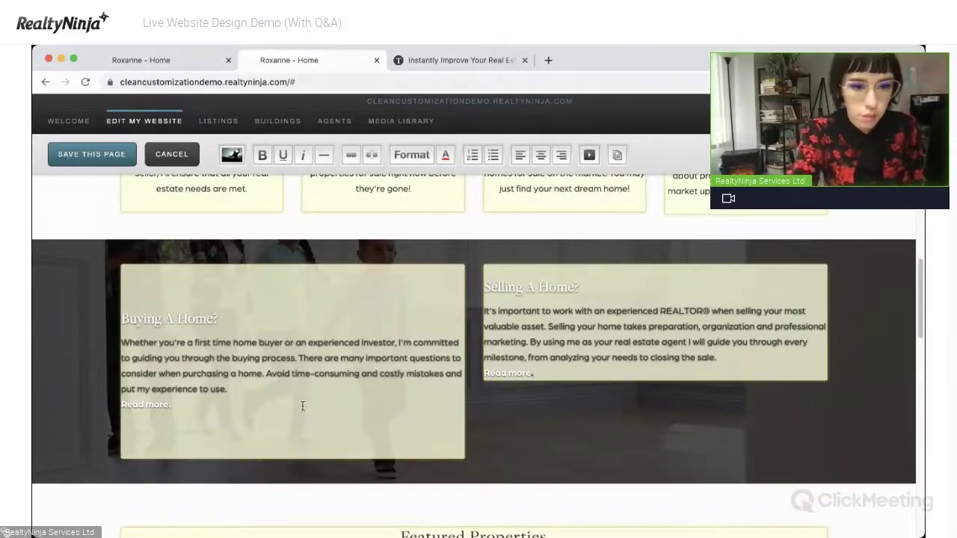
key("BackSpace")
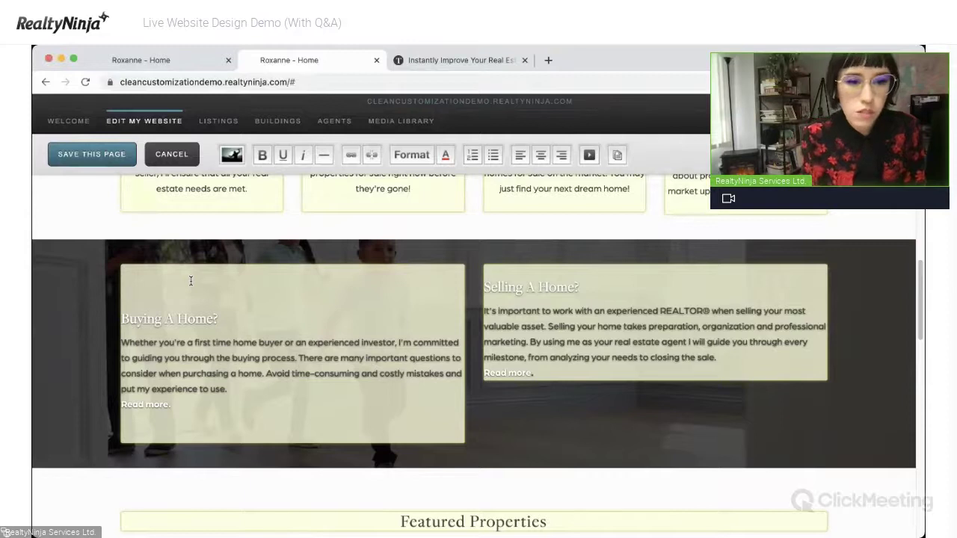
left_click(430, 158)
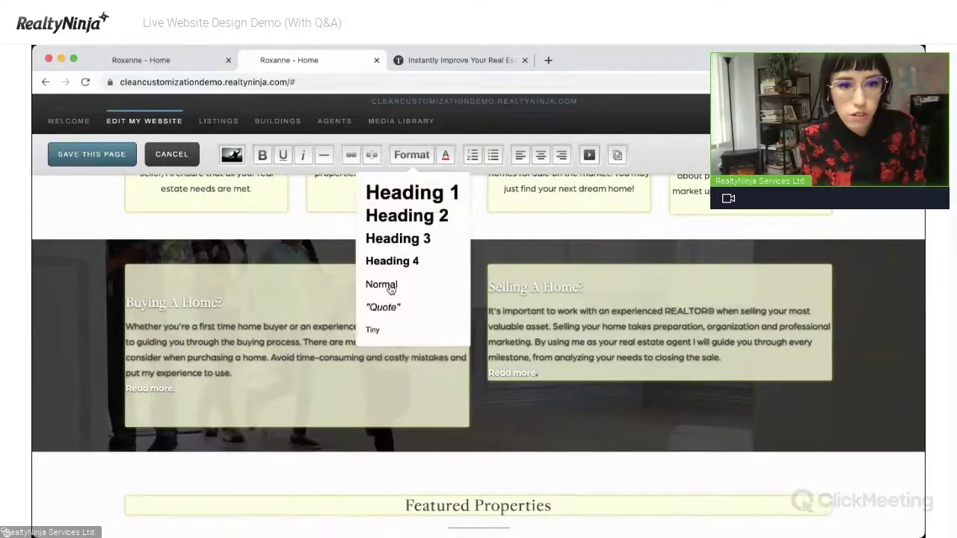
left_click(390, 287)
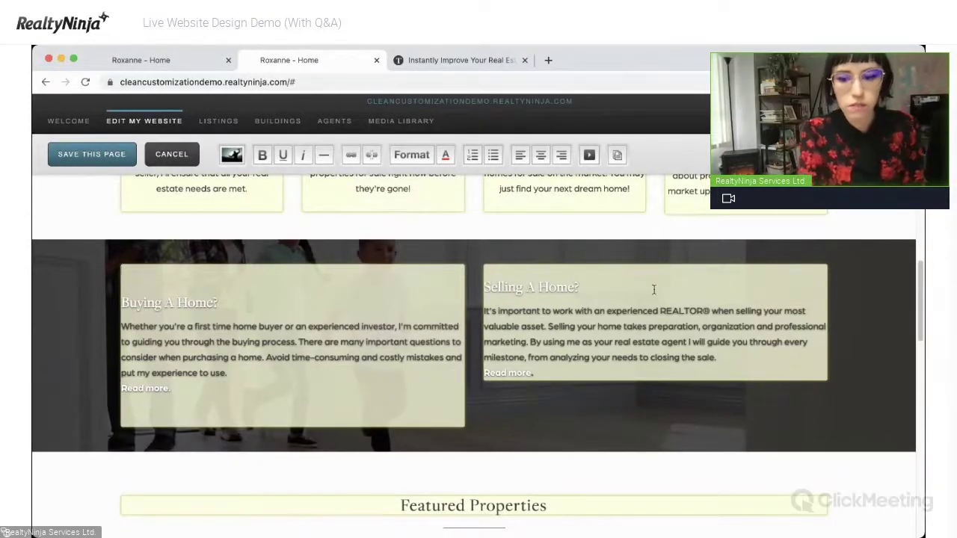
Pad the Selling A Home? text with a Normal-format blank line above and two blank lines below, and save the page.
key("Return")
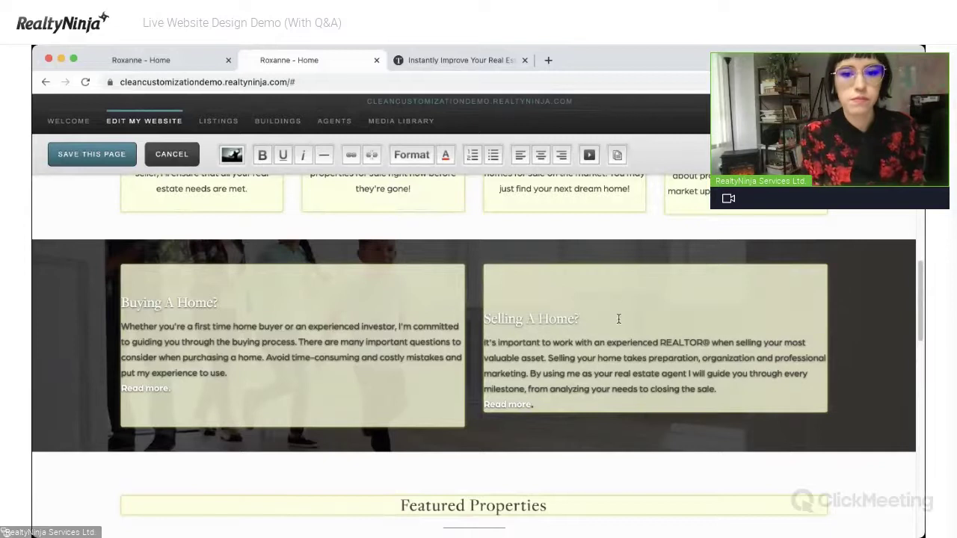
left_click(550, 409)
key("Return")
key("Return")
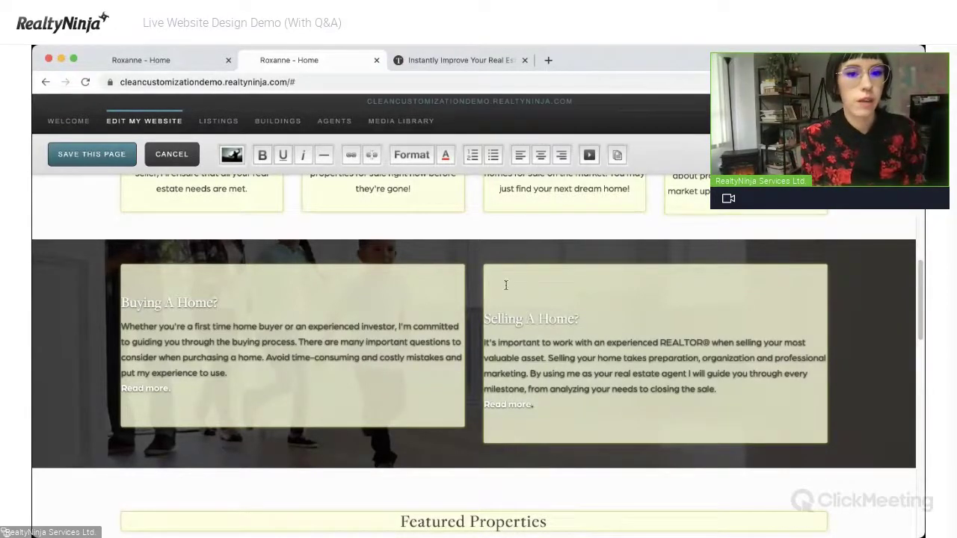
left_click(412, 155)
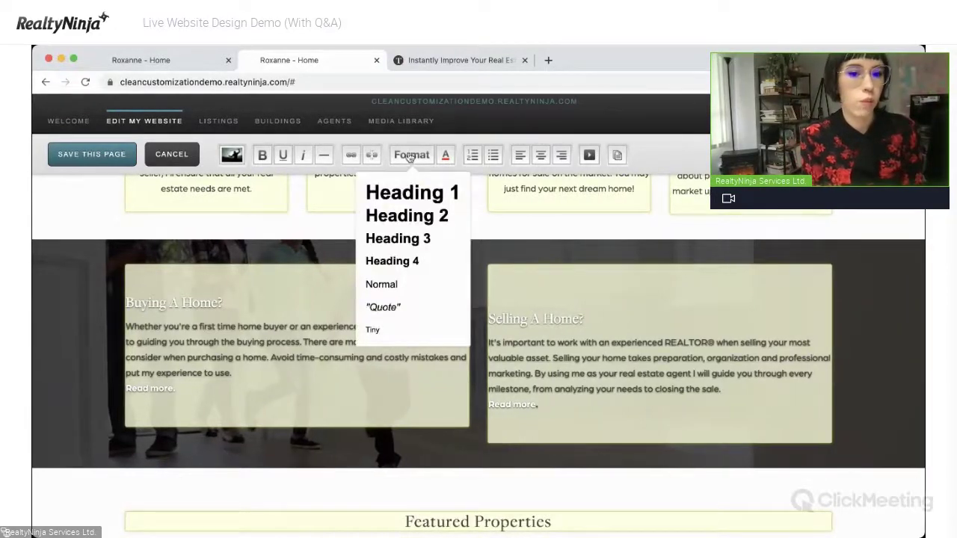
left_click(396, 288)
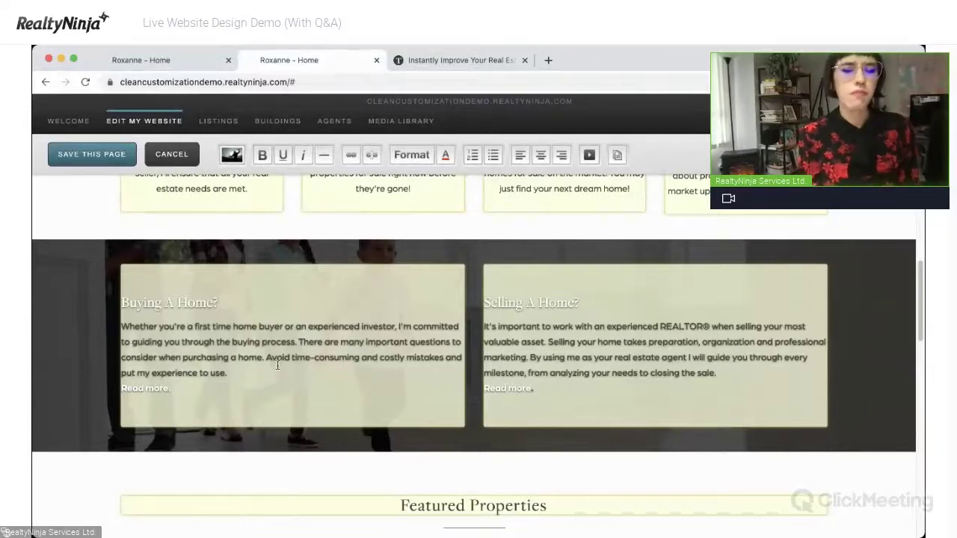
left_click(91, 154)
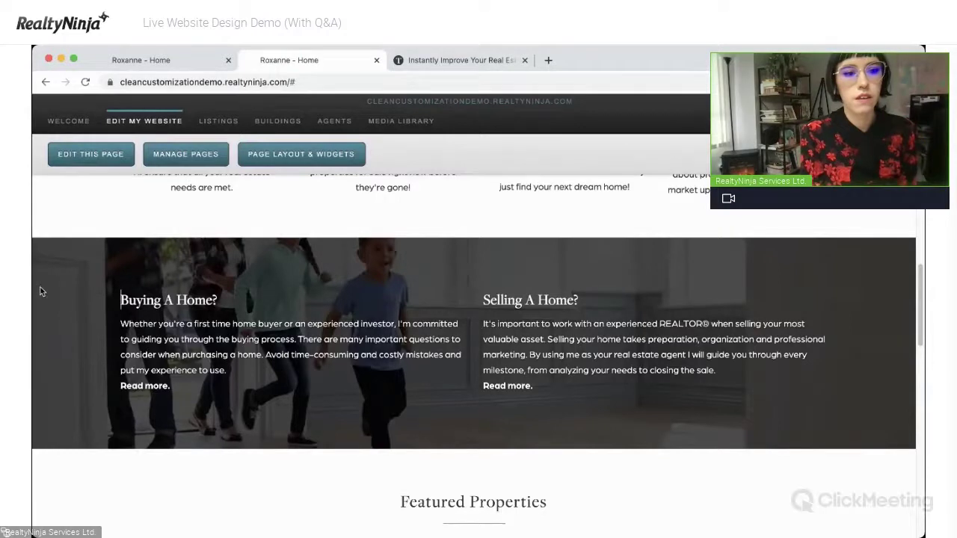
Narrow and widen the browser window to examine how the home page's photo columns and Buying/Selling section adapt.
left_click_drag(34, 289, 209, 337)
scroll(371, 419, "up", 4)
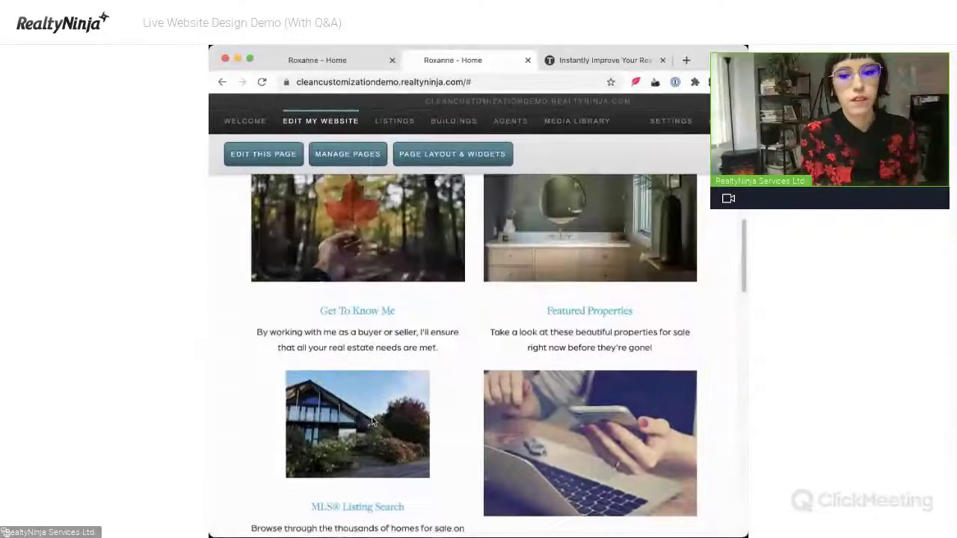
scroll(372, 421, "down", 3)
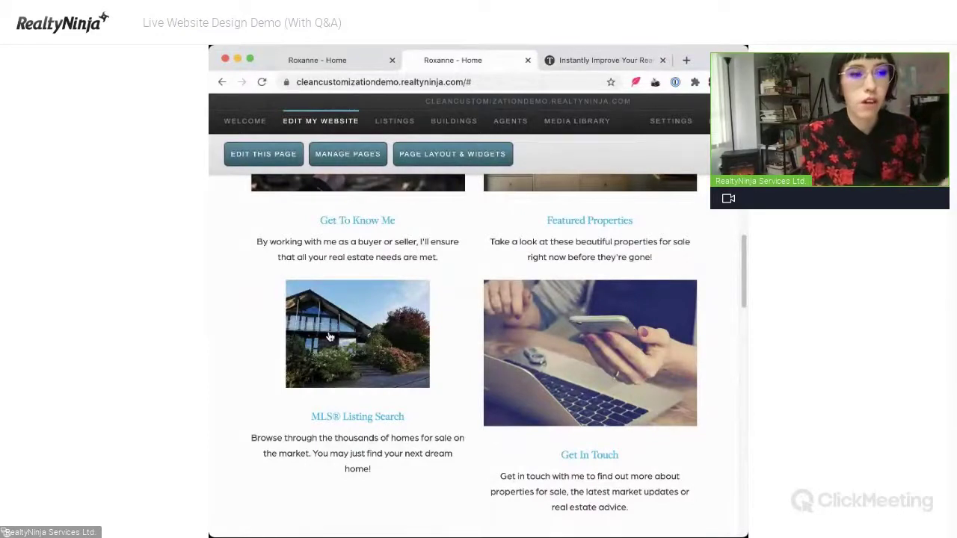
scroll(352, 370, "down", 4)
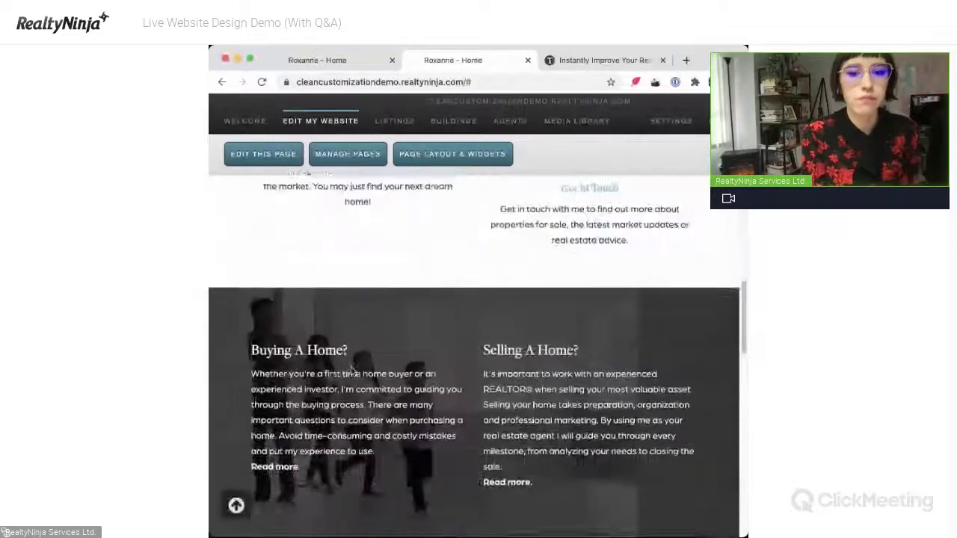
scroll(351, 370, "down", 1)
scroll(473, 352, "up", 5)
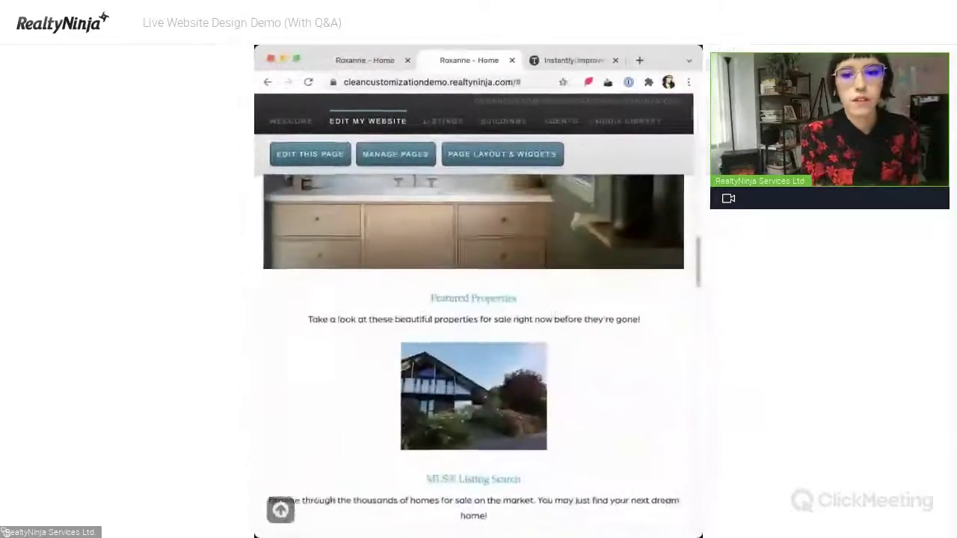
scroll(419, 385, "down", 10)
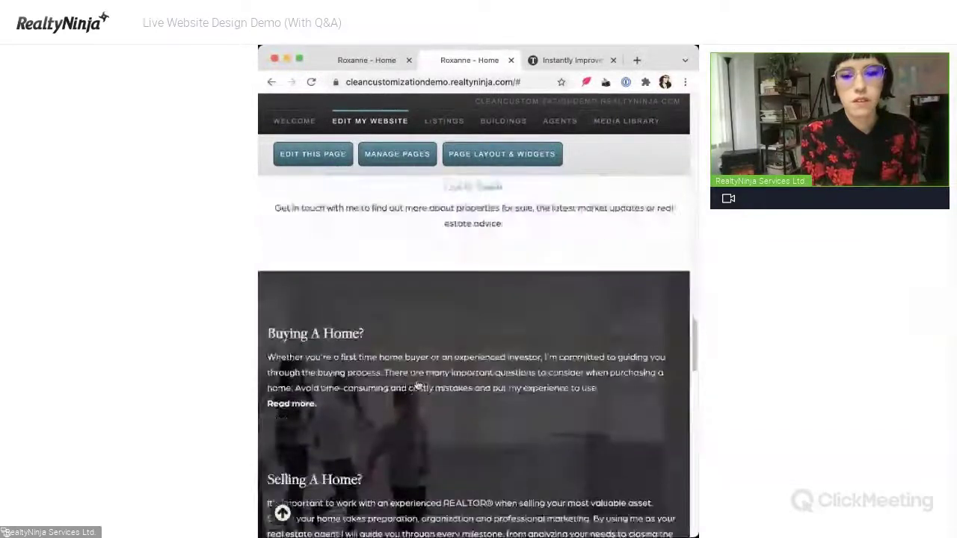
scroll(417, 385, "down", 1)
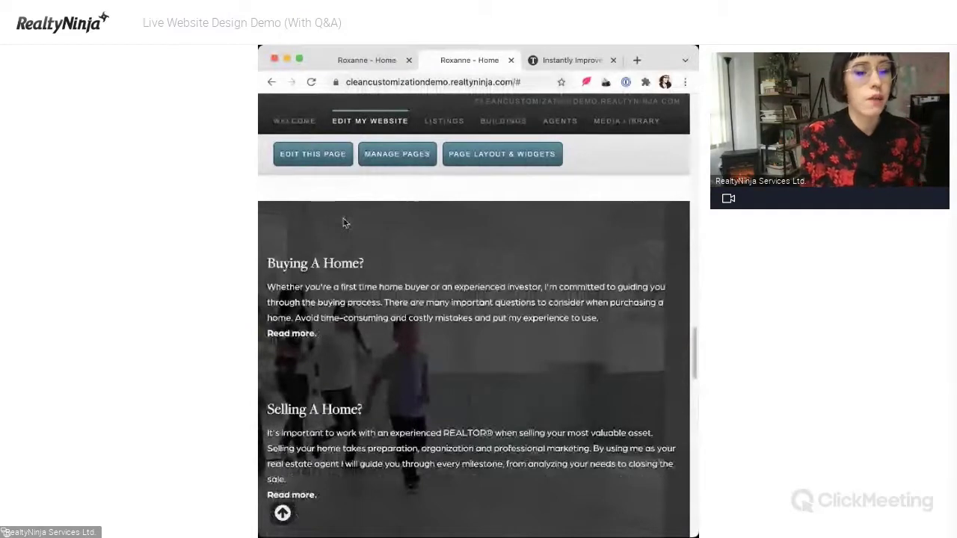
scroll(344, 299, "down", 5)
left_click_drag(258, 356, 76, 357)
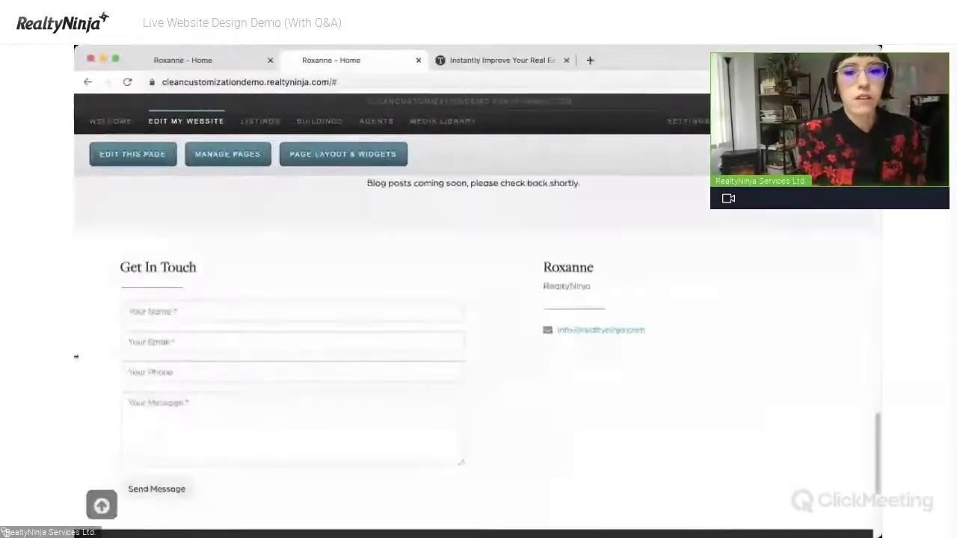
scroll(525, 343, "up", 10)
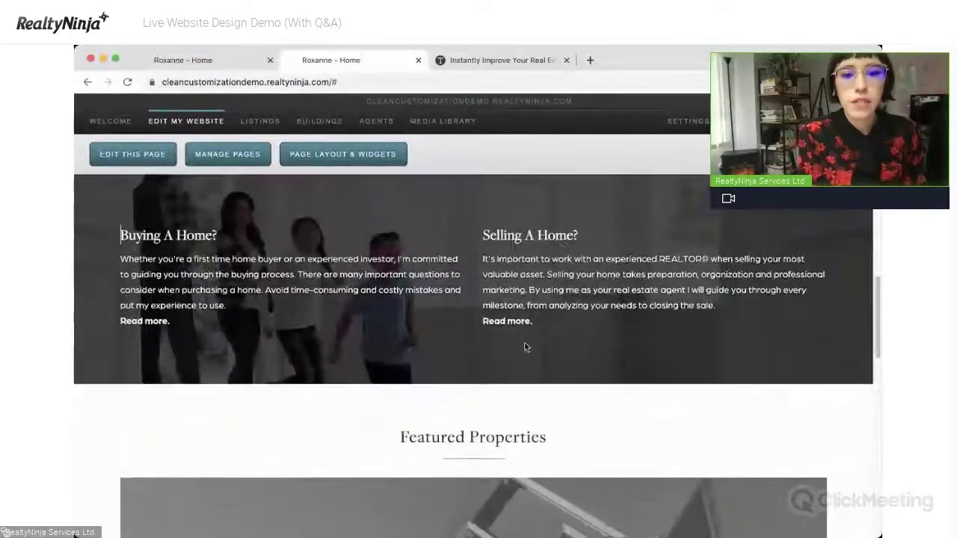
Open the home page's layout and widget settings and try to remove the Recent Blog Post Showcase widget.
scroll(525, 347, "down", 10)
scroll(525, 345, "up", 3)
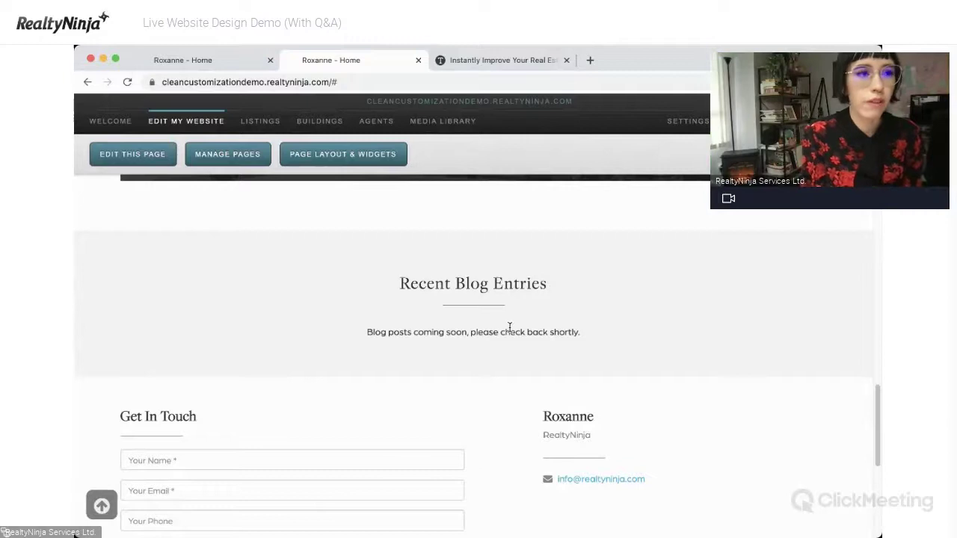
left_click(366, 159)
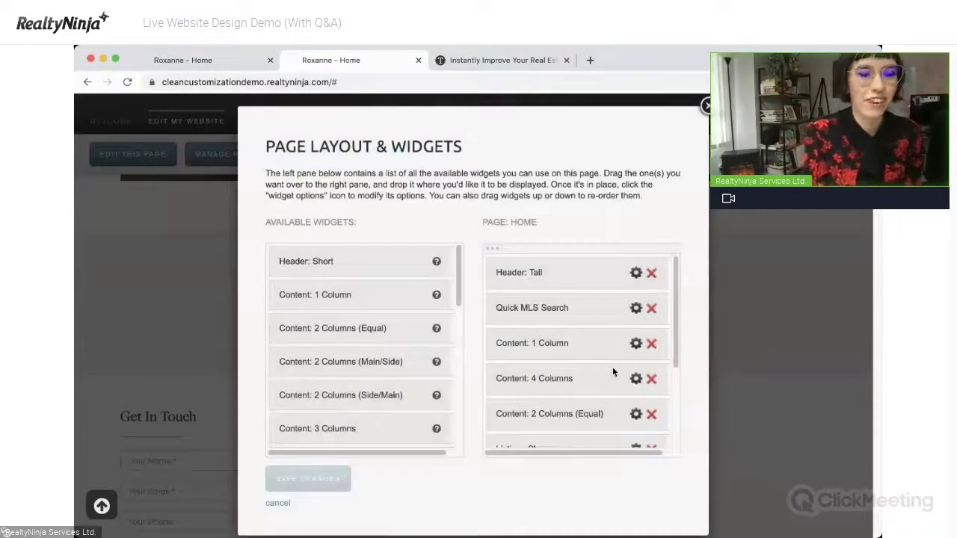
scroll(612, 366, "down", 3)
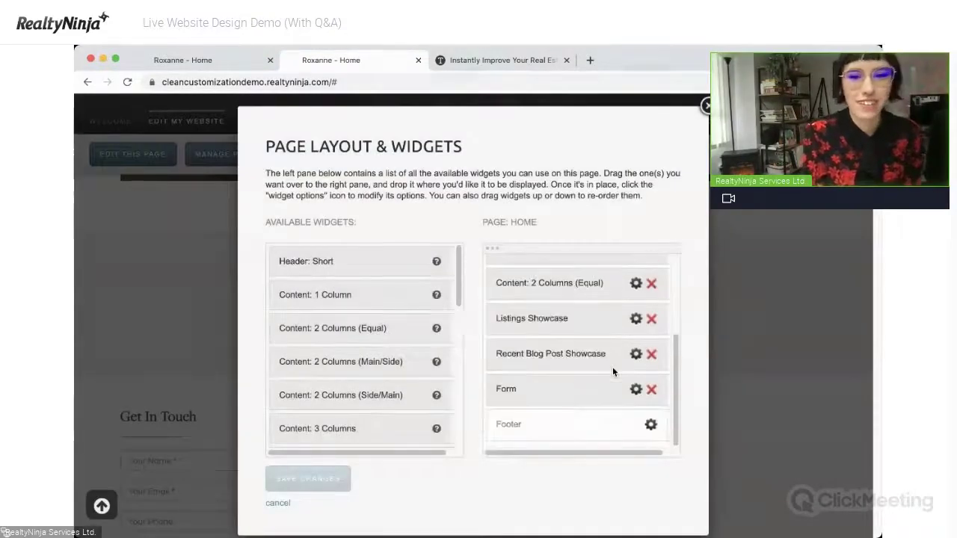
left_click(651, 354)
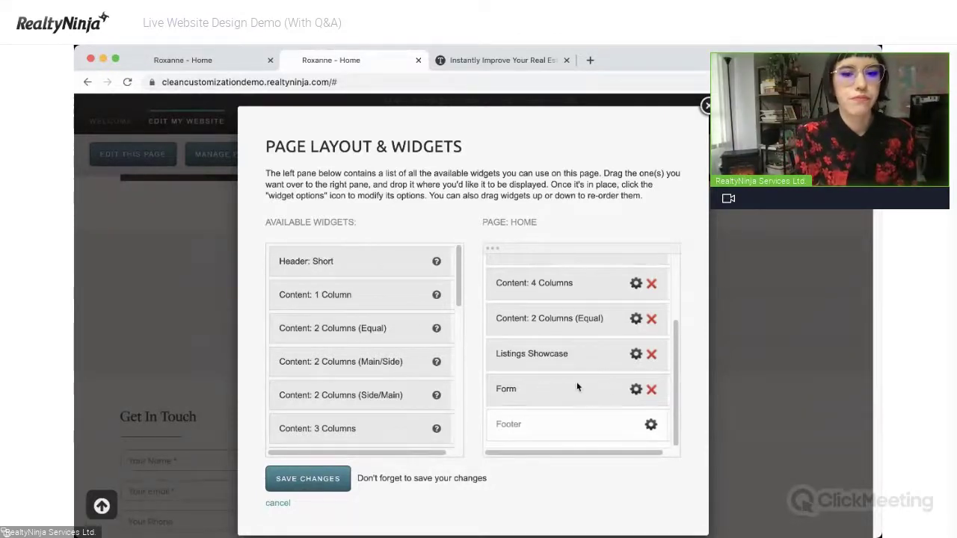
Give the Form widget a #000000 background, inverted text colours and the Contact form type, and apply the changes.
left_click(635, 390)
left_click(367, 275)
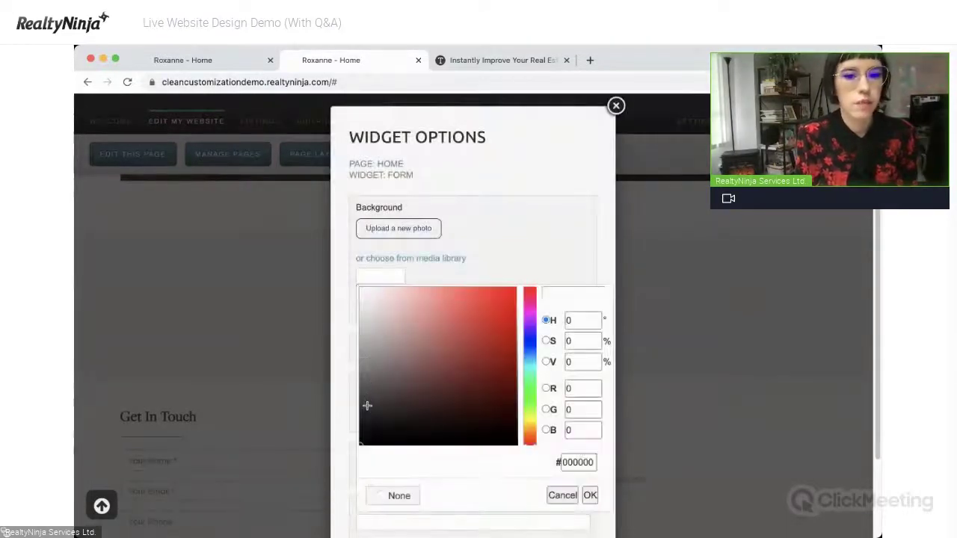
left_click(544, 477)
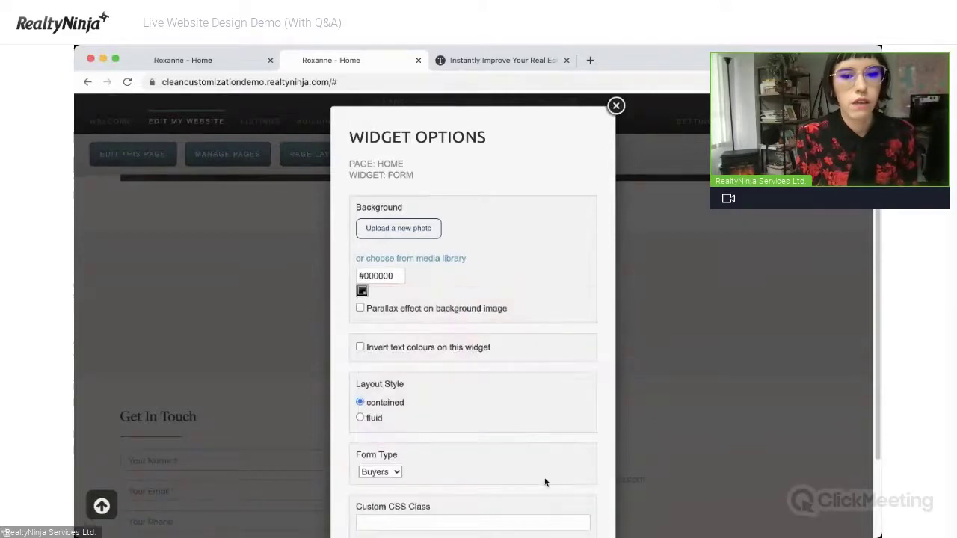
scroll(387, 341, "down", 1)
left_click(360, 322)
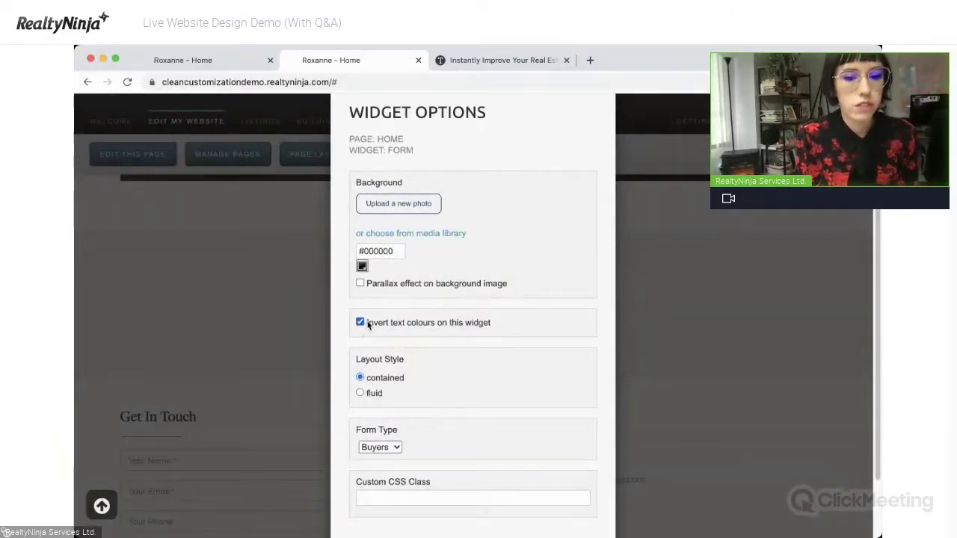
scroll(426, 335, "down", 3)
left_click(392, 380)
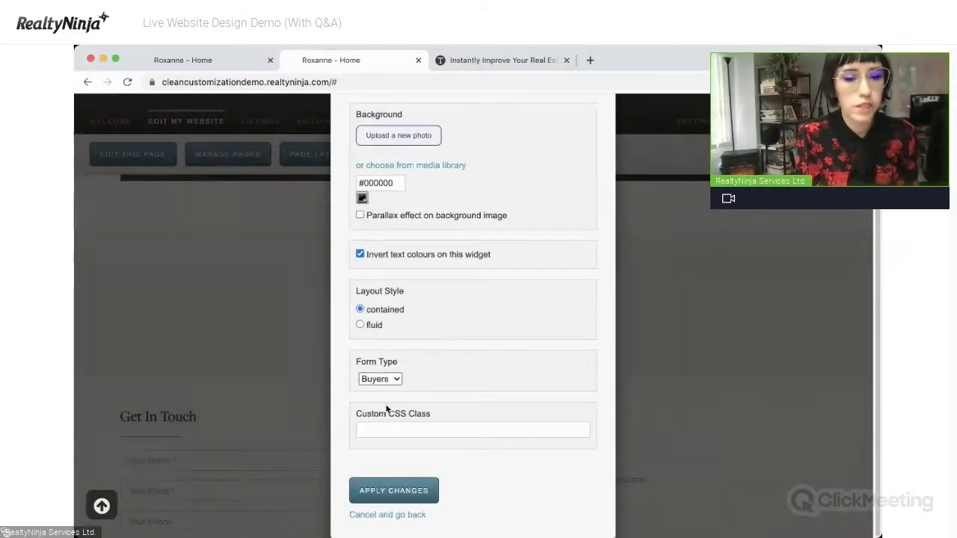
left_click(359, 420)
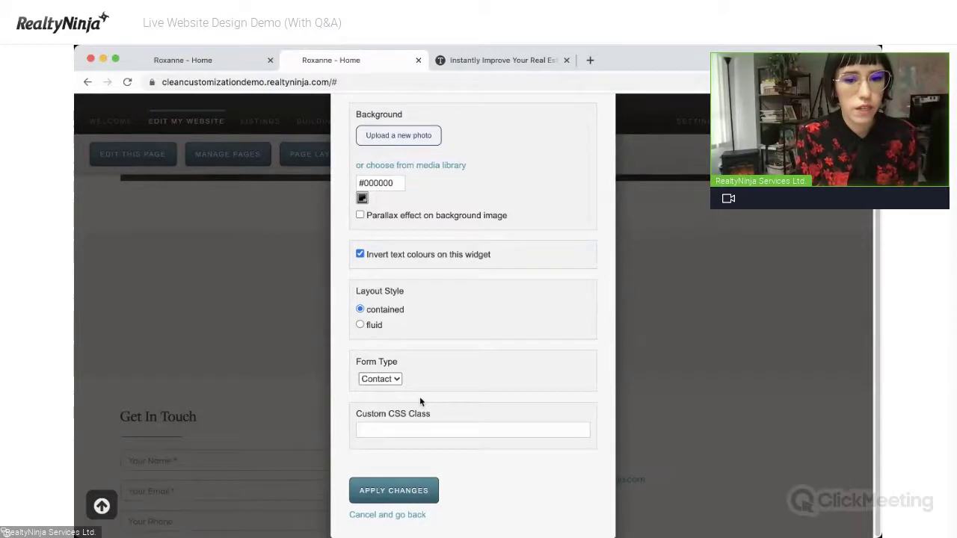
left_click(391, 492)
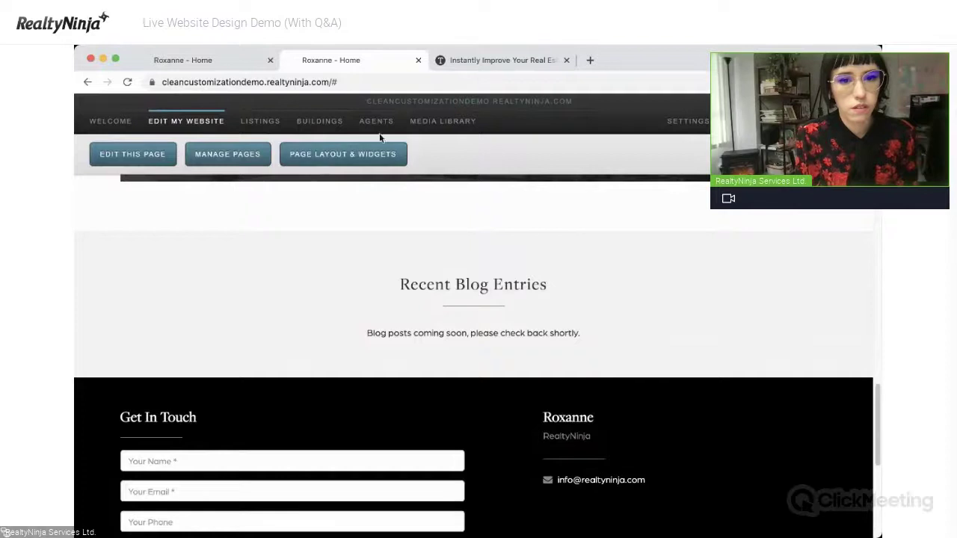
Remove the Recent Blog Post Showcase widget from the home page's layout and save the layout.
left_click(362, 157)
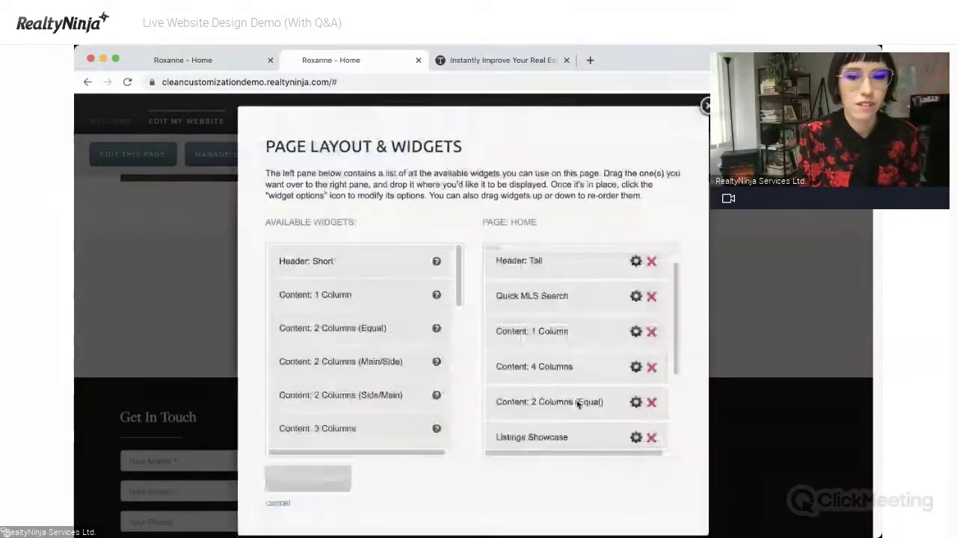
scroll(574, 374, "down", 3)
left_click_drag(570, 356, 478, 358)
left_click(342, 490)
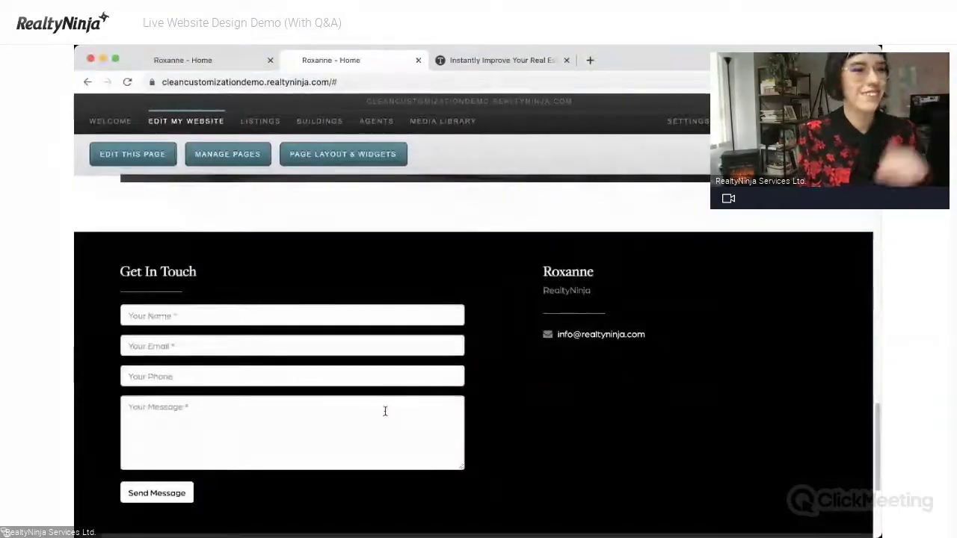
Review the whole home page, from the contact form through the listings and photo columns to the parallax header.
scroll(525, 406, "up", 4)
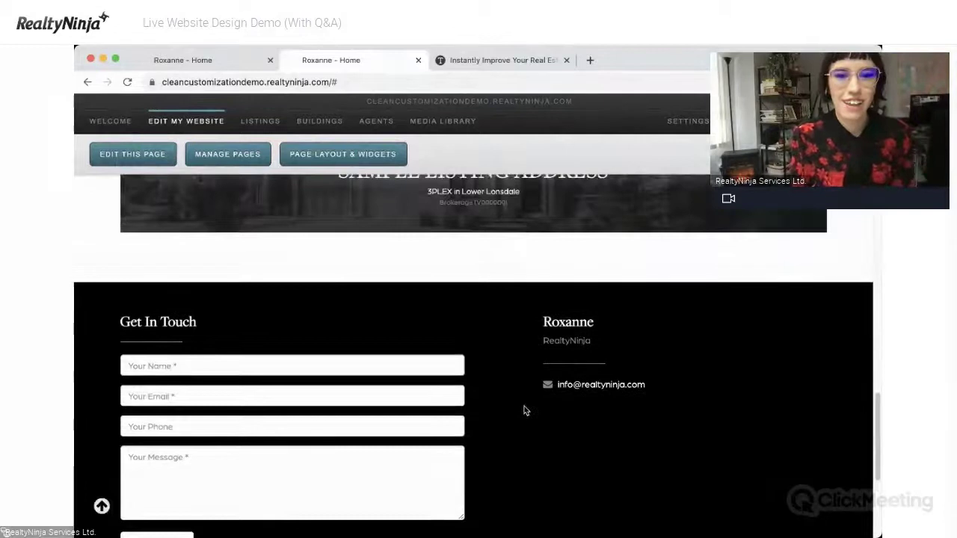
scroll(524, 410, "up", 5)
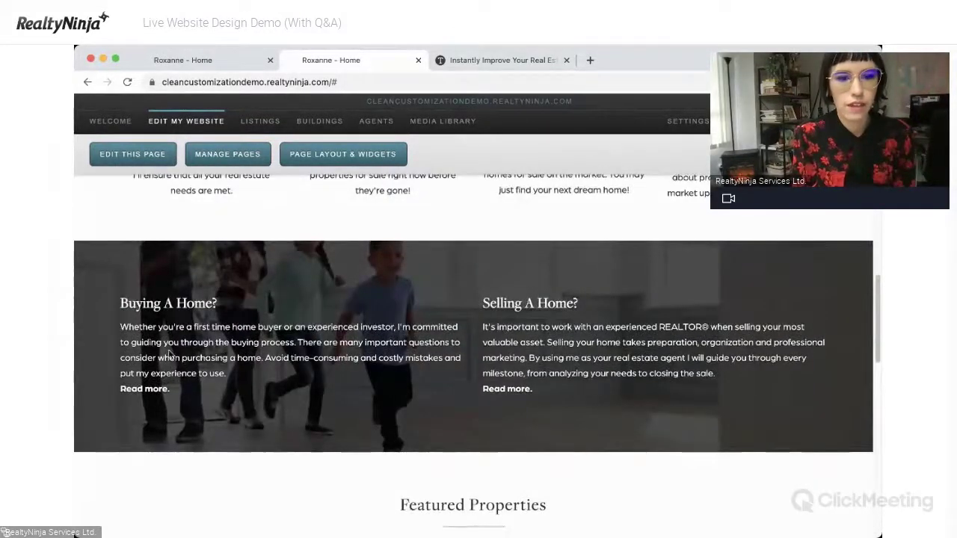
scroll(279, 367, "up", 2)
scroll(279, 367, "up", 2)
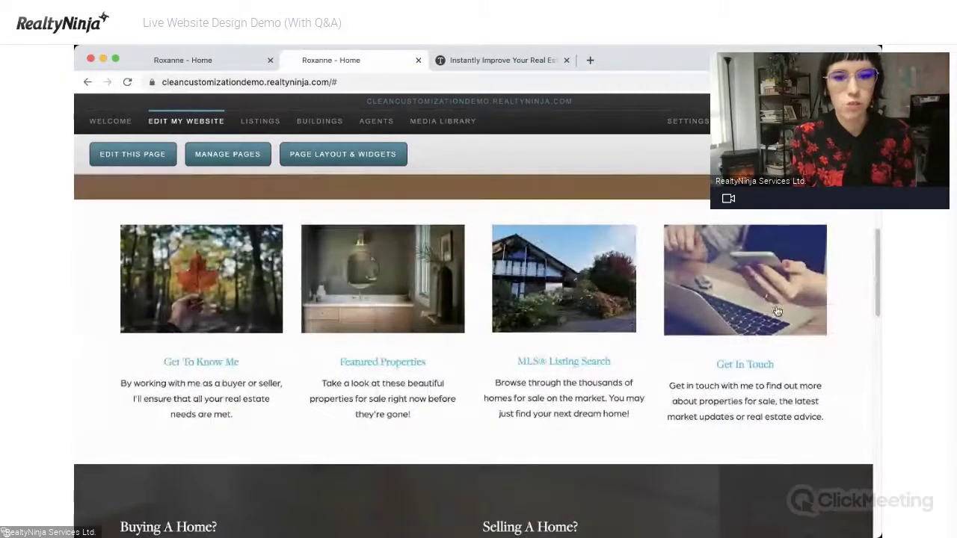
scroll(312, 364, "up", 6)
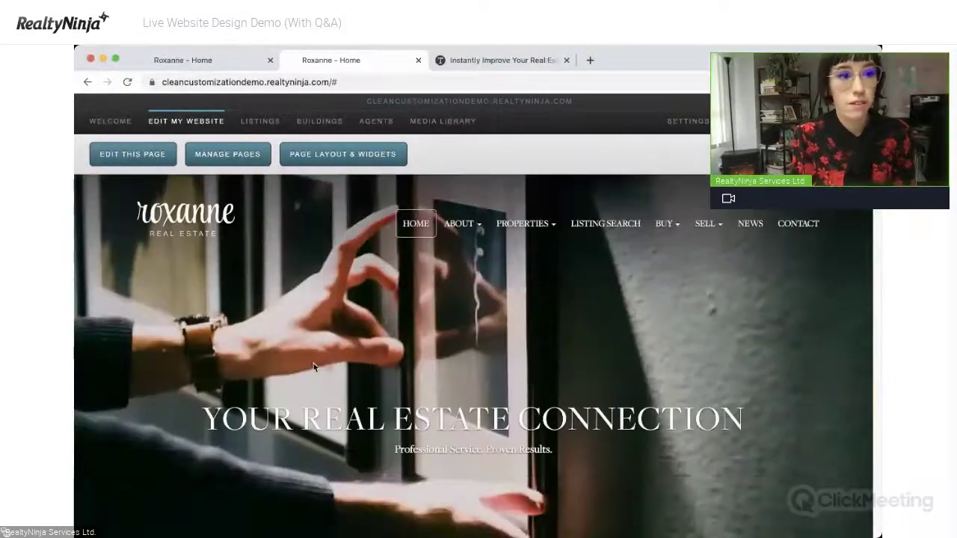
scroll(389, 373, "down", 20)
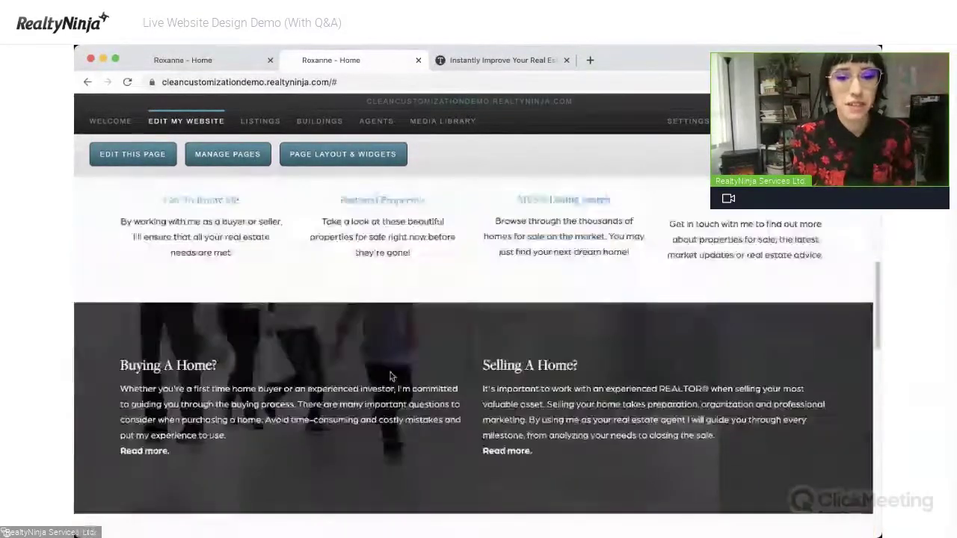
scroll(390, 372, "down", 3)
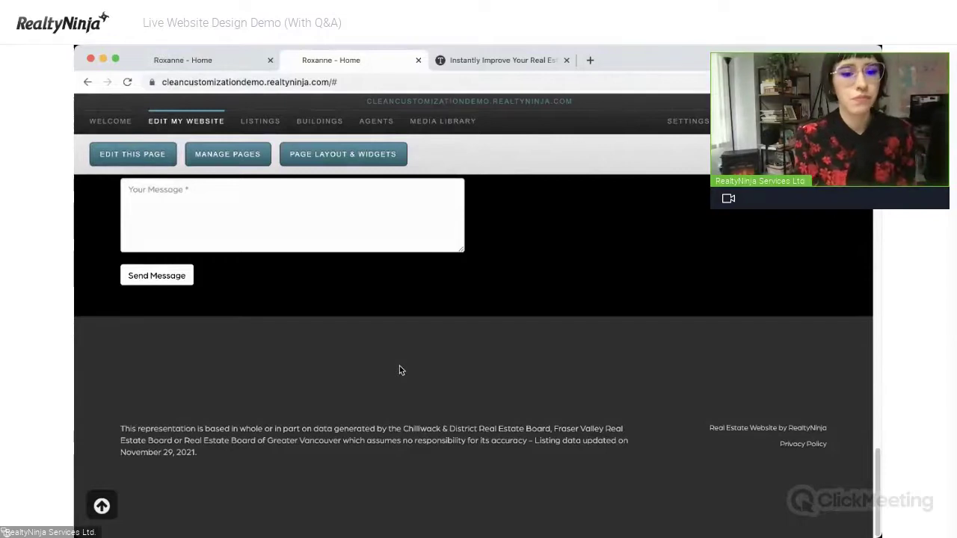
scroll(376, 406, "up", 3)
scroll(428, 412, "up", 6)
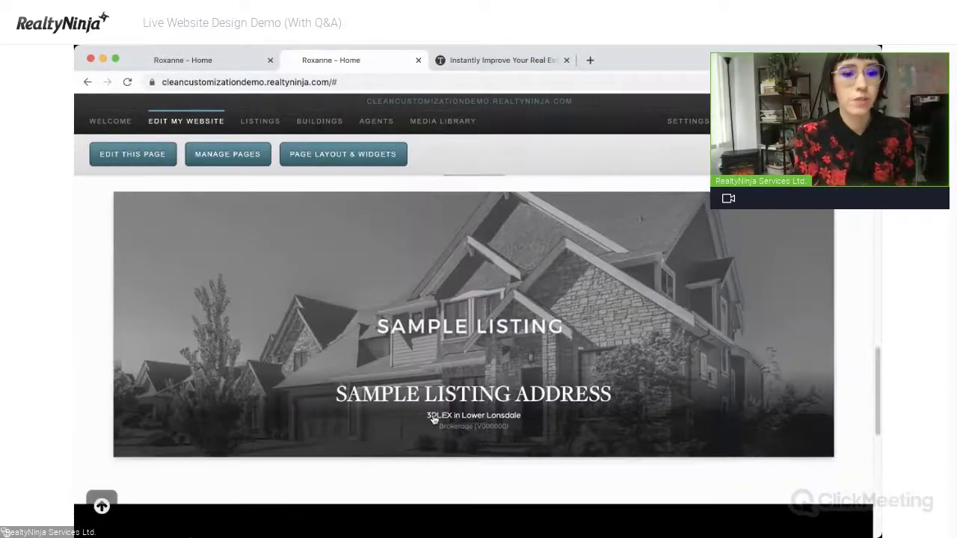
scroll(431, 410, "up", 8)
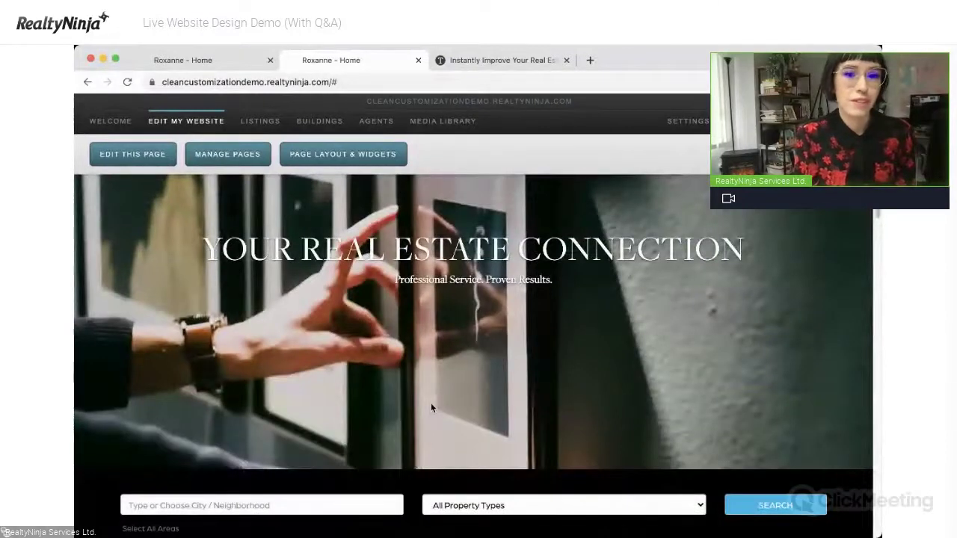
scroll(432, 407, "up", 3)
scroll(847, 417, "down", 15)
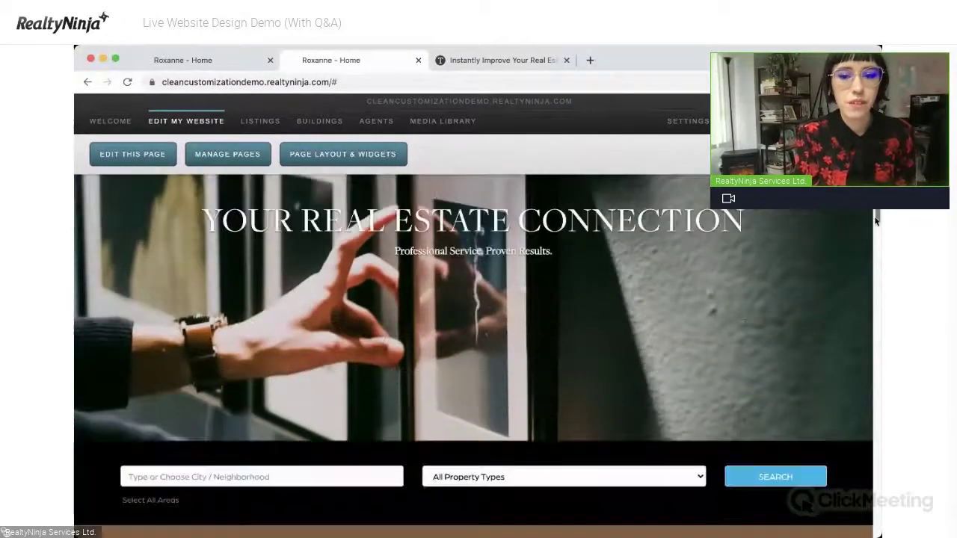
scroll(846, 417, "up", 8)
scroll(846, 418, "up", 10)
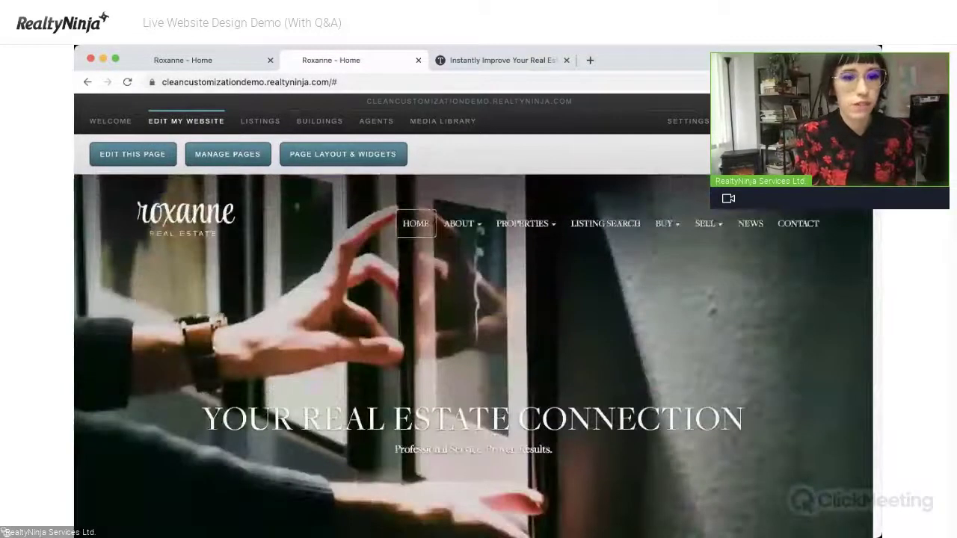
scroll(479, 356, "down", 15)
scroll(479, 356, "up", 15)
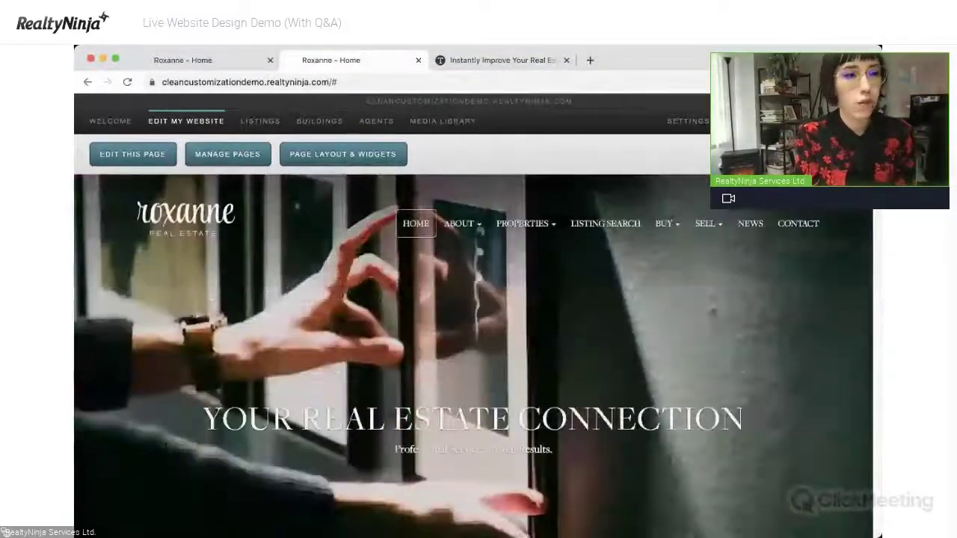
Open the Bio page and compare its short header with the home page's tall header.
mouse_move(469, 227)
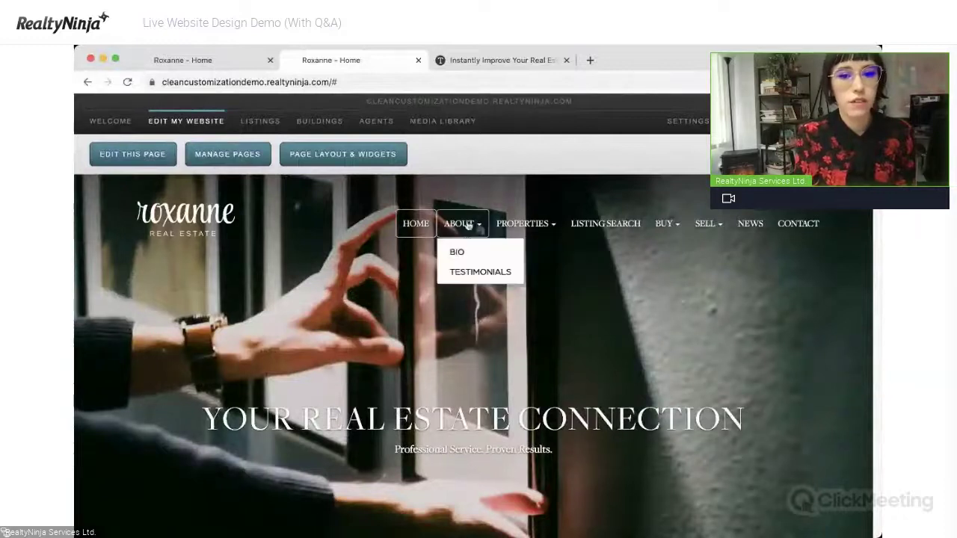
left_click(464, 252)
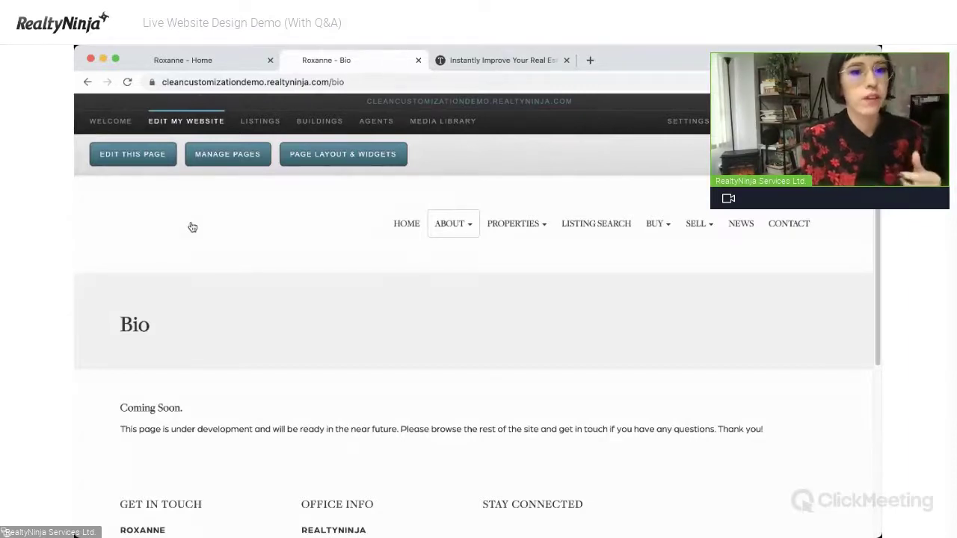
left_click(88, 82)
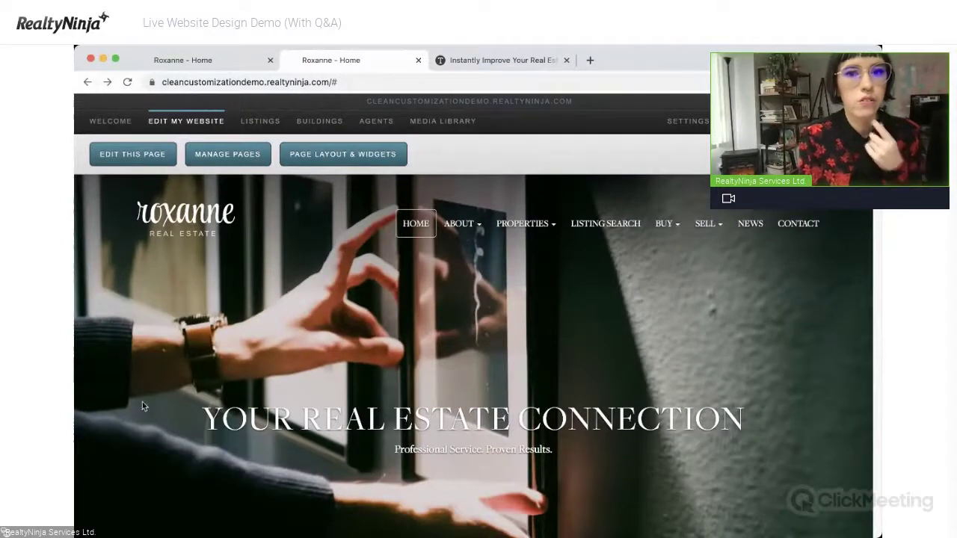
left_click(458, 224)
left_click(455, 252)
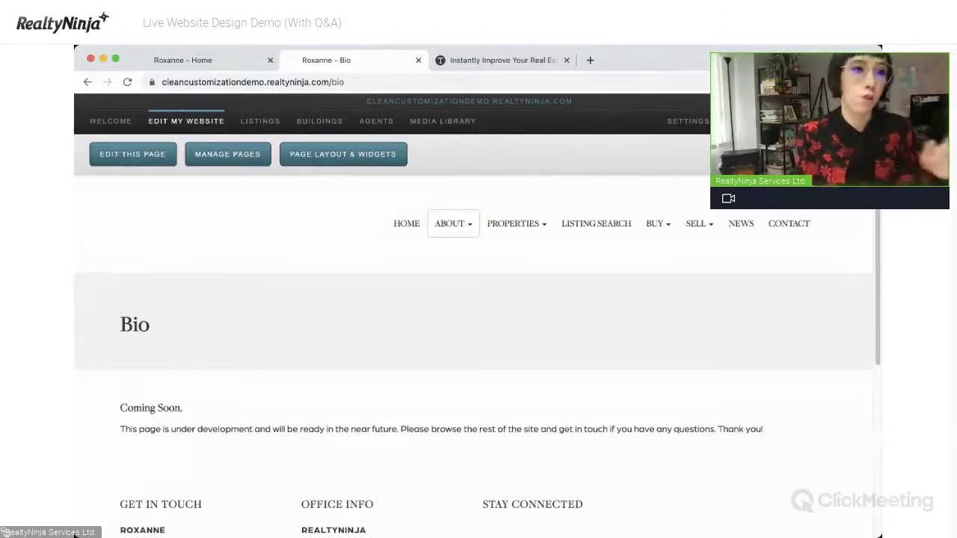
Open the site's Theme Settings and go to the Default Short Header Widget Options.
left_click(691, 125)
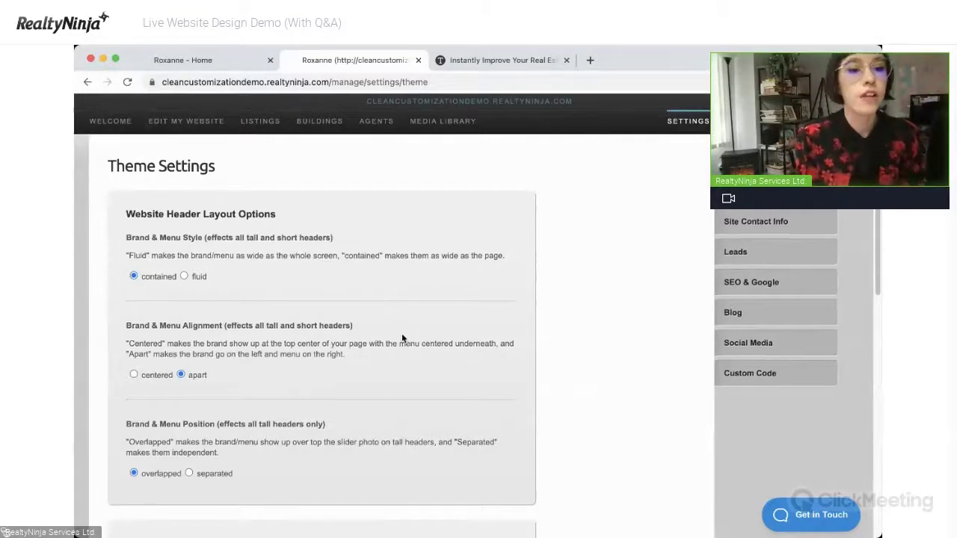
scroll(401, 338, "down", 3)
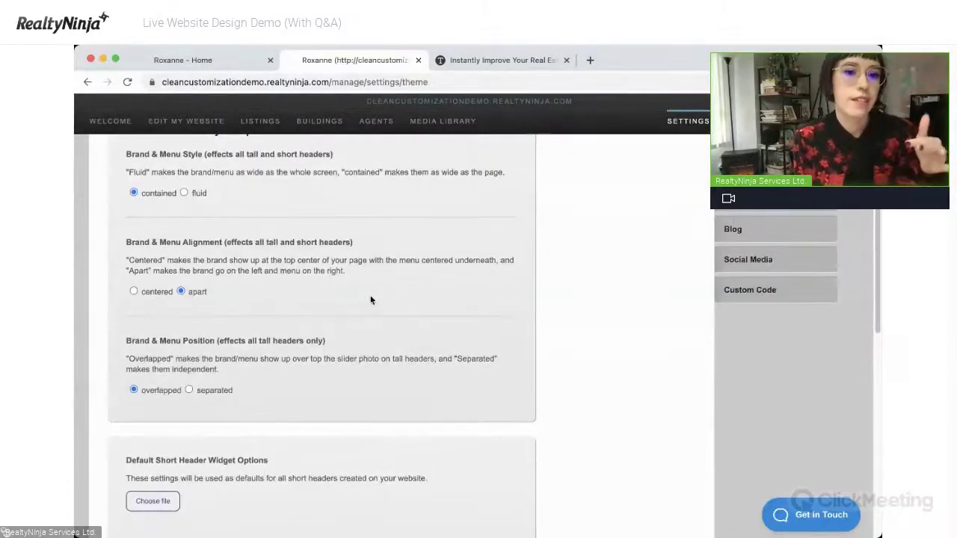
scroll(354, 302, "down", 4)
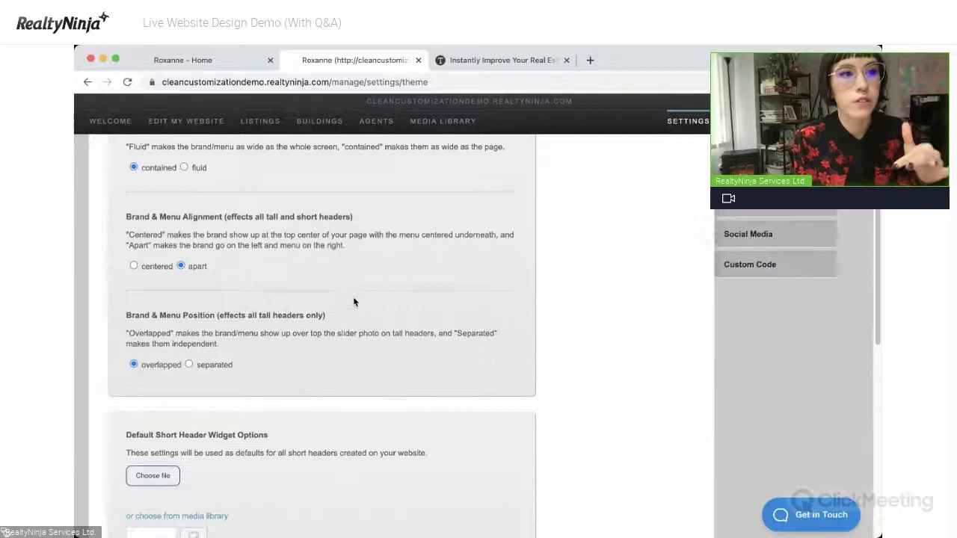
scroll(253, 402, "down", 1)
left_click_drag(157, 320, 222, 319)
left_click(224, 320)
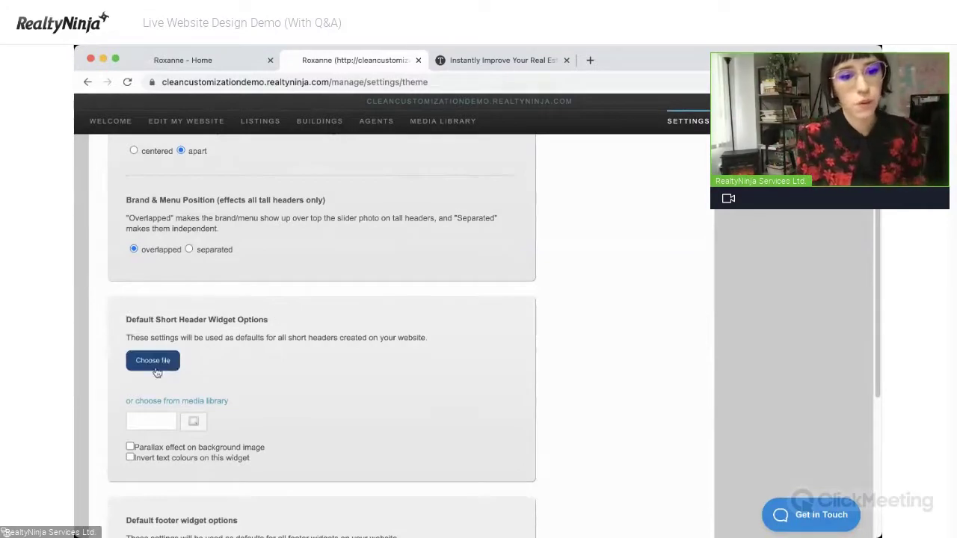
Set the default short header background to #164813, invert its text colours, and apply the theme changes.
left_click(152, 421)
left_click(331, 290)
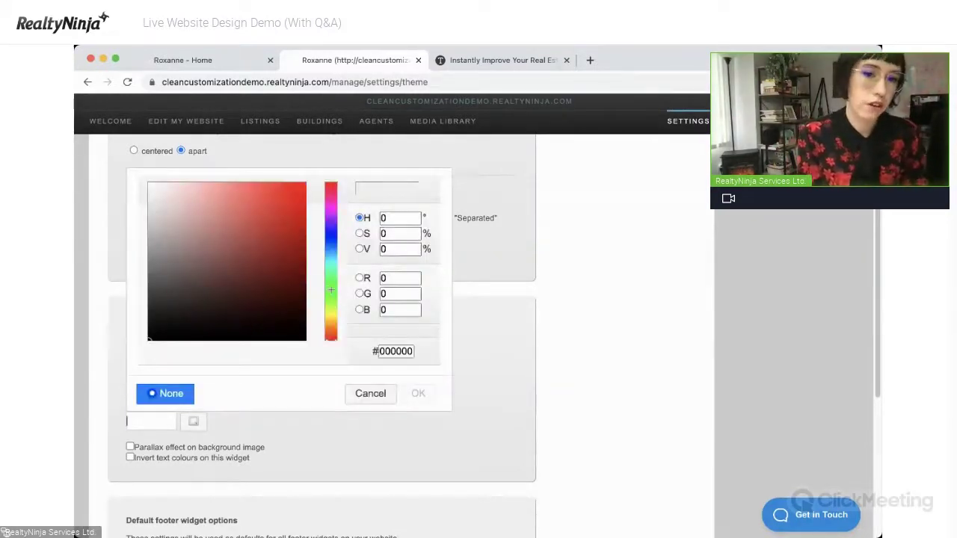
left_click(285, 292)
left_click_drag(265, 290, 262, 300)
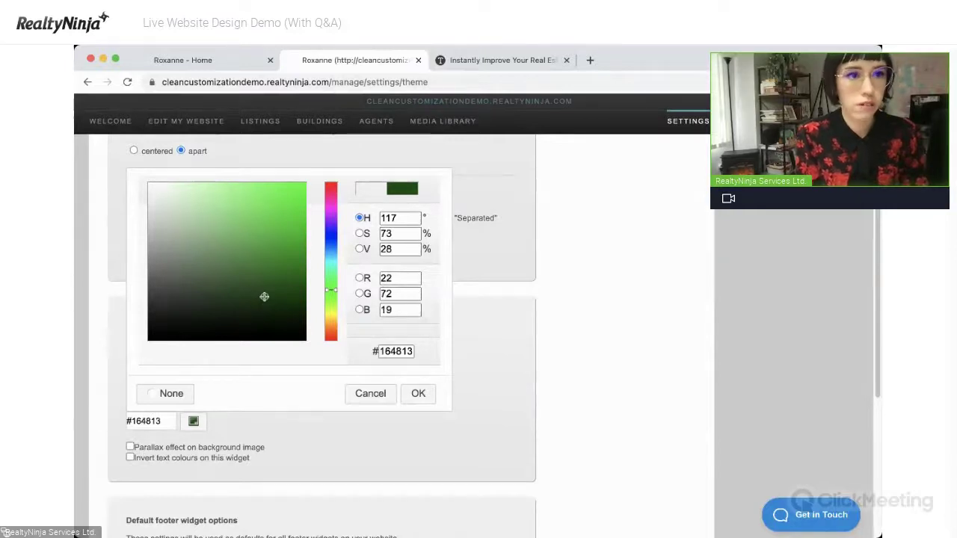
left_click(418, 394)
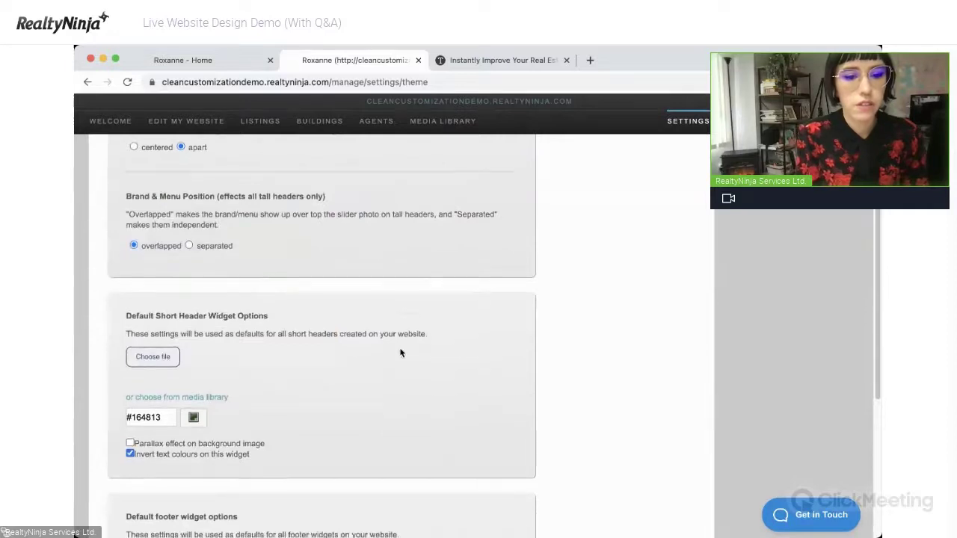
scroll(398, 351, "down", 4)
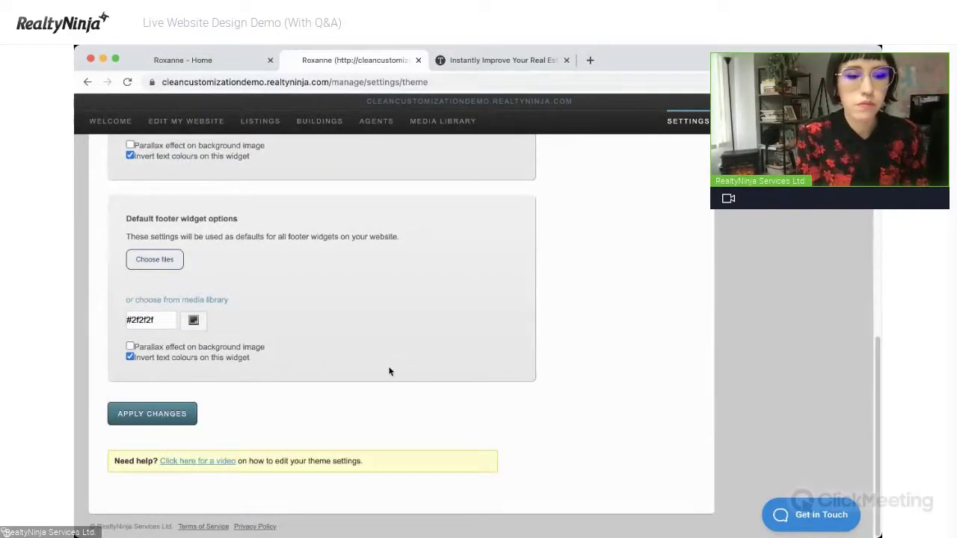
scroll(389, 371, "up", 1)
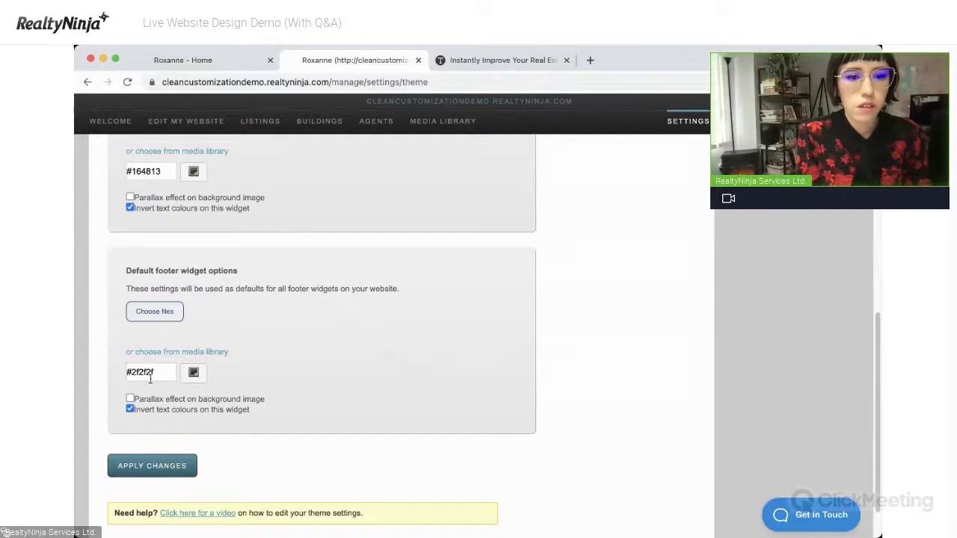
left_click(149, 466)
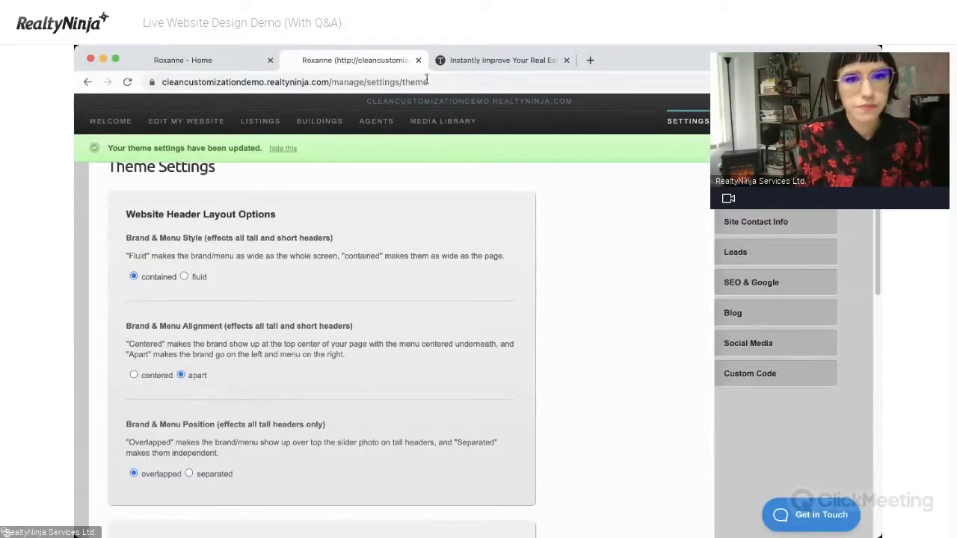
Return to the website and open the Bio page to check its recoloured short header.
left_click(187, 121)
mouse_move(458, 224)
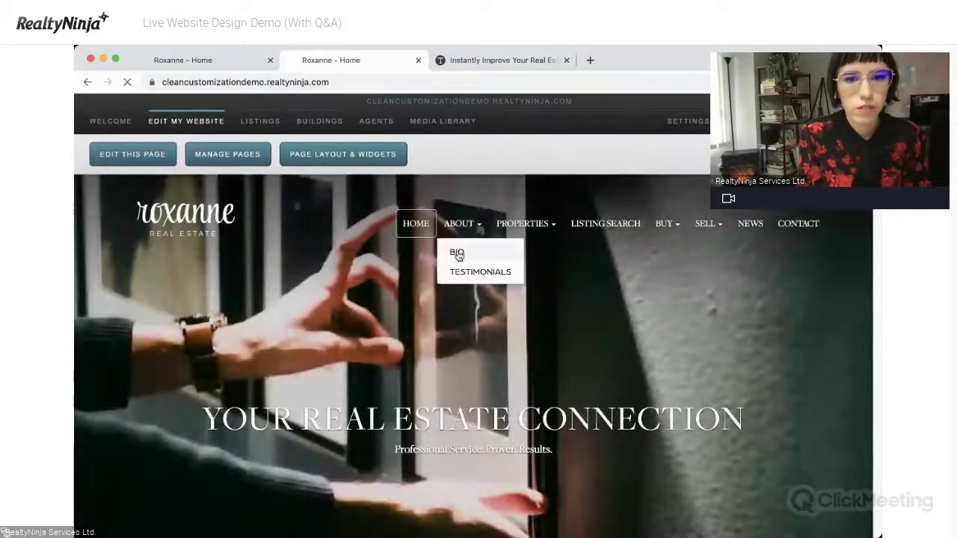
left_click(457, 253)
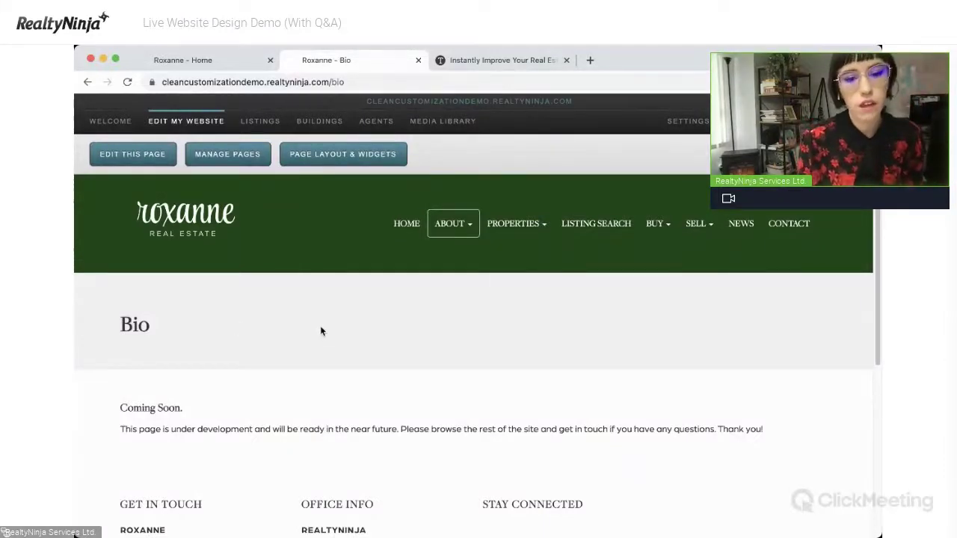
scroll(320, 327, "down", 1)
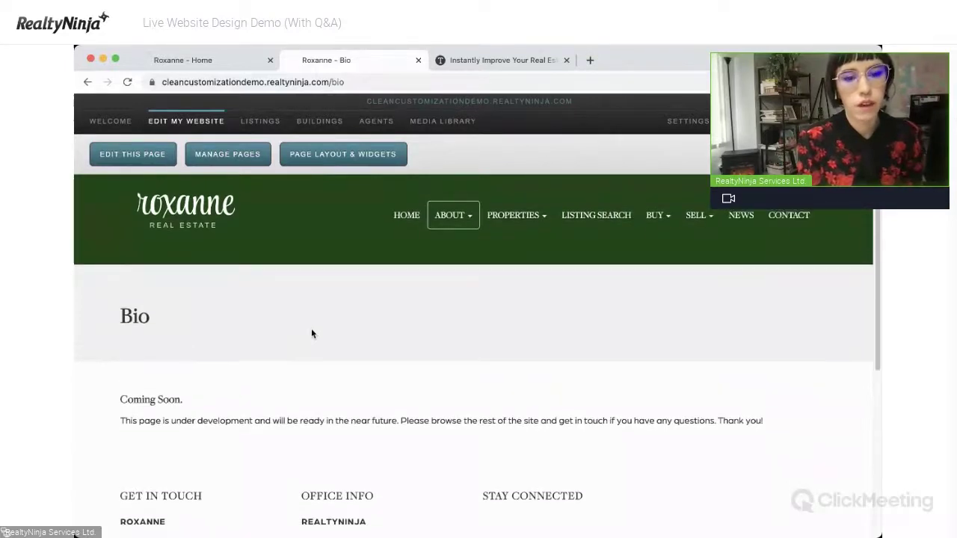
scroll(311, 328, "up", 1)
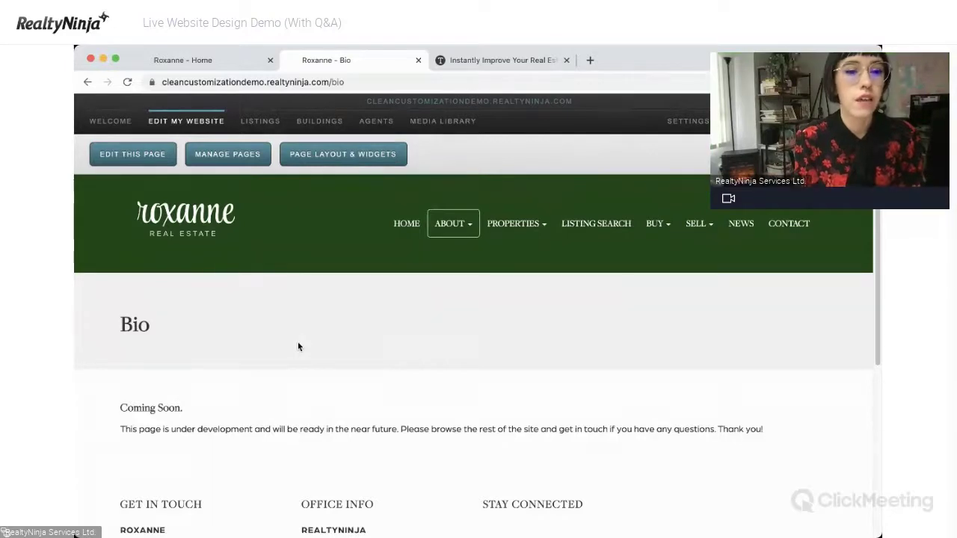
Open the sample listing from the Featured Properties page to check the short header there.
scroll(298, 347, "down", 5)
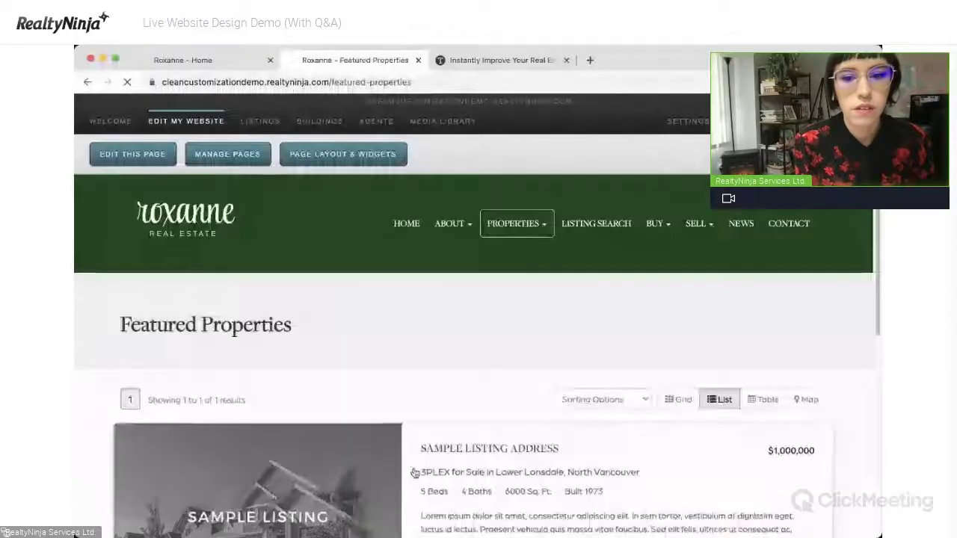
left_click(412, 472)
scroll(444, 358, "down", 2)
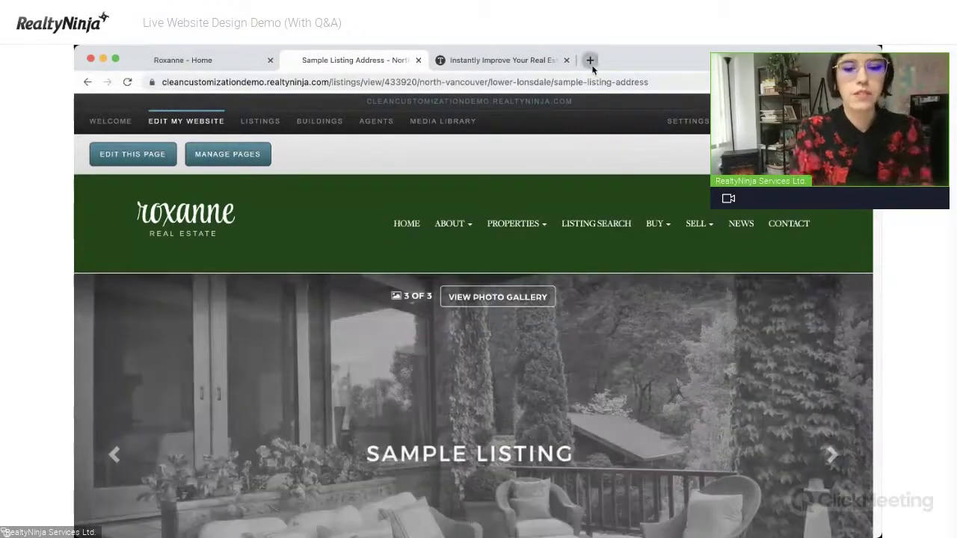
Open the RealtyNinja Help Docs site, support.realtyninja.com, in a new browser tab.
left_click(590, 60)
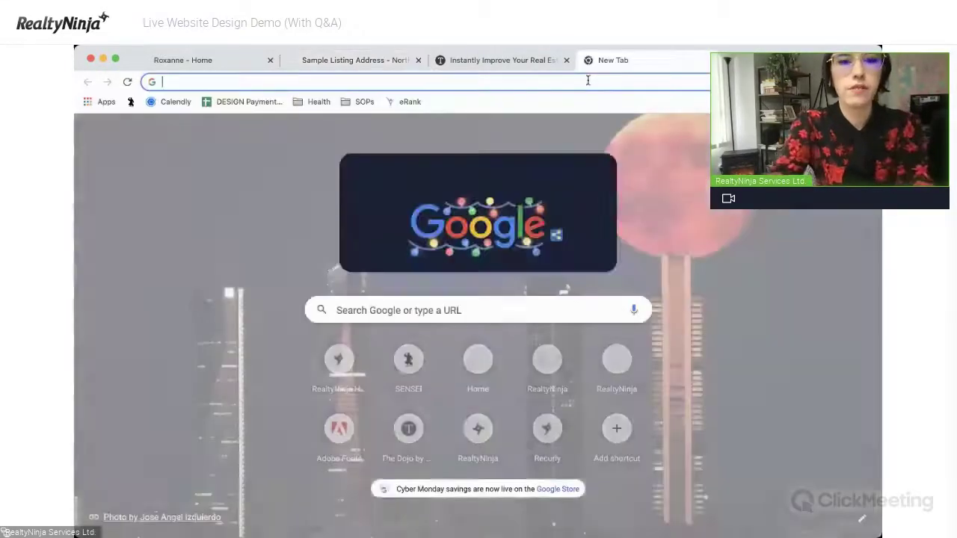
type("suppo")
key("Return")
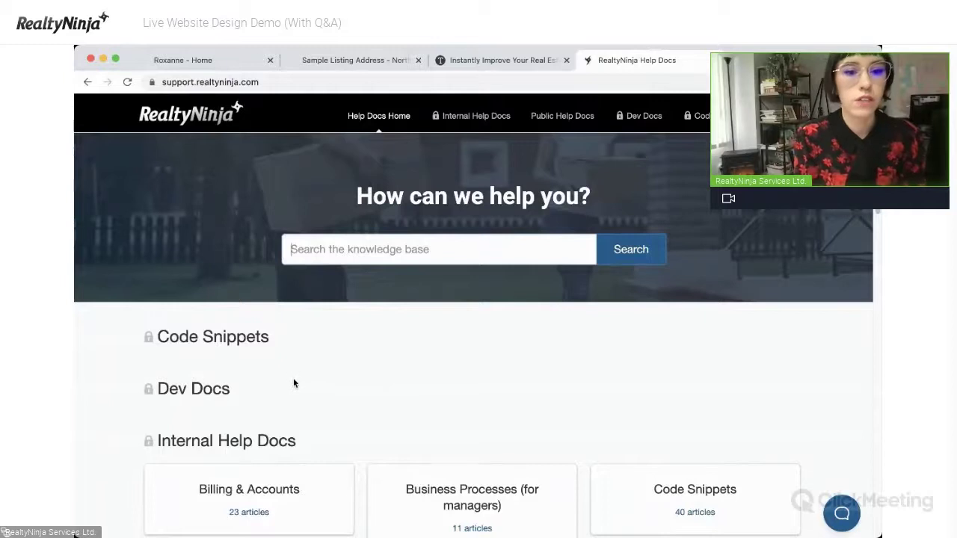
Open the Design help article "Changing the colours on your Katana site" and copy its entire CSS code block.
scroll(436, 346, "down", 3)
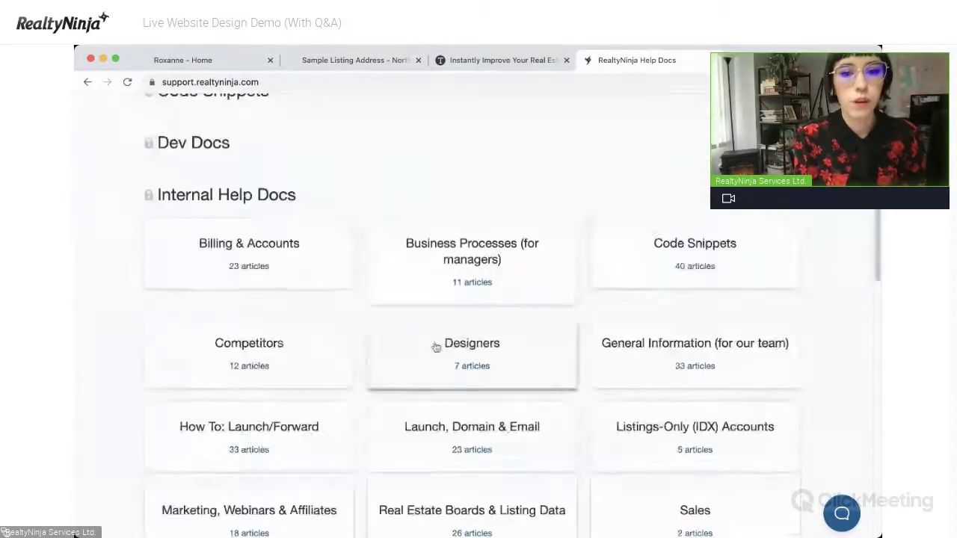
scroll(436, 346, "down", 3)
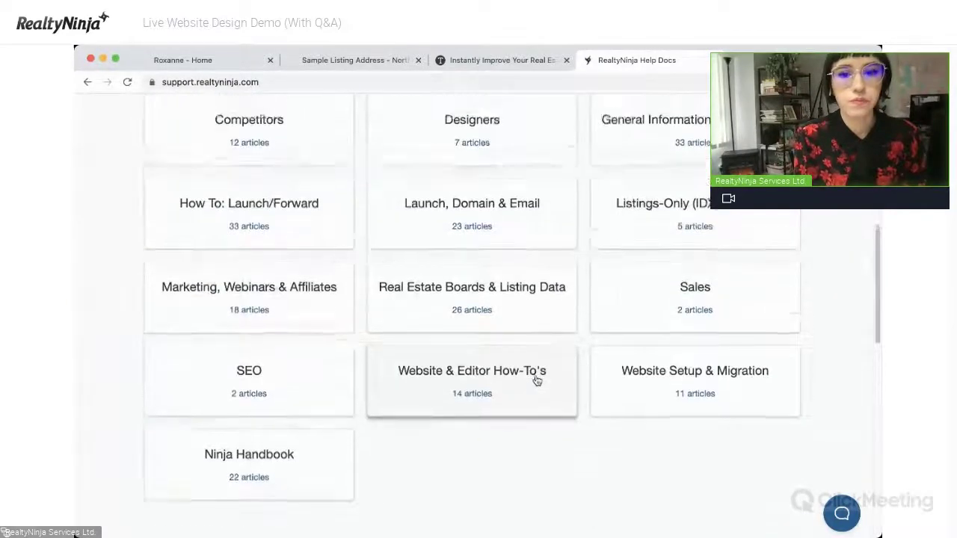
scroll(537, 381, "down", 5)
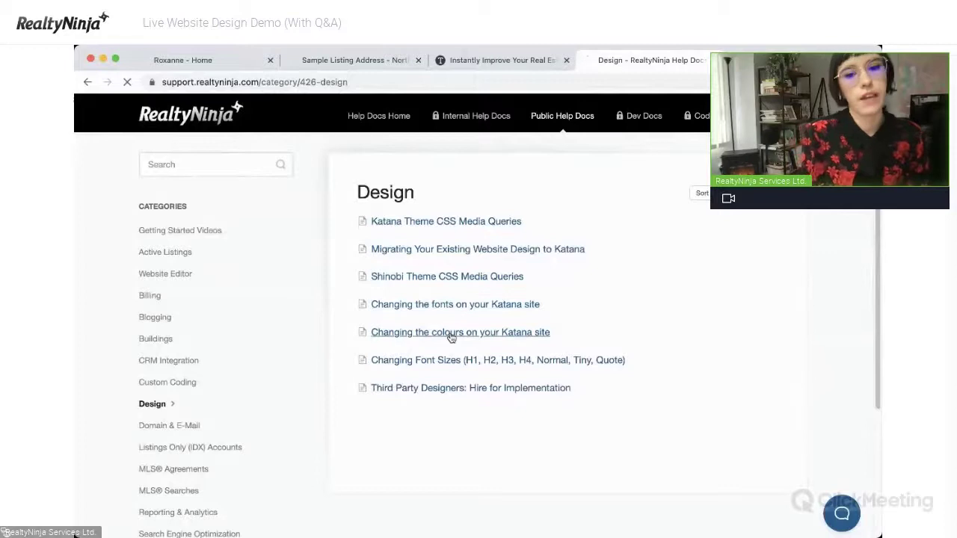
scroll(451, 335, "down", 3)
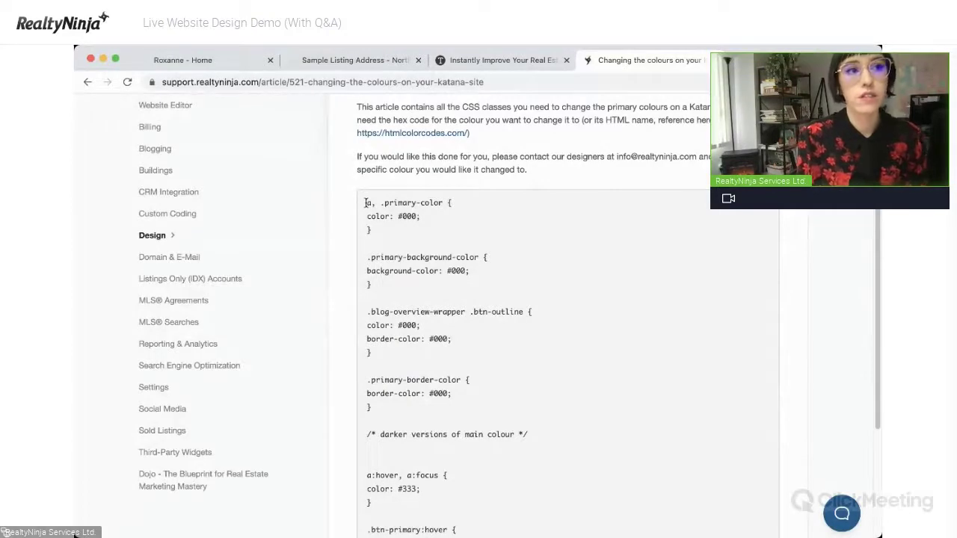
left_click_drag(366, 202, 538, 362)
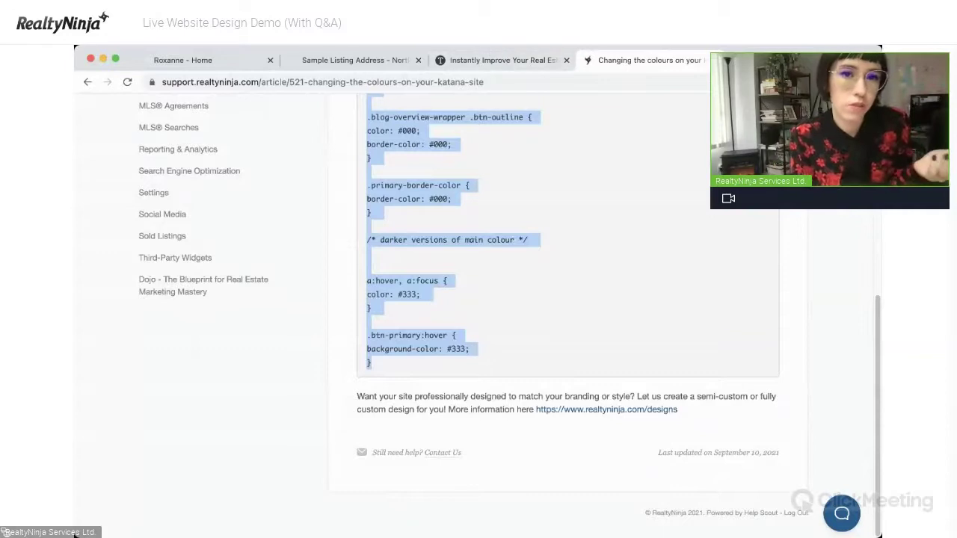
Return to the demo site and open its Custom Code settings.
left_click(218, 64)
left_click(347, 64)
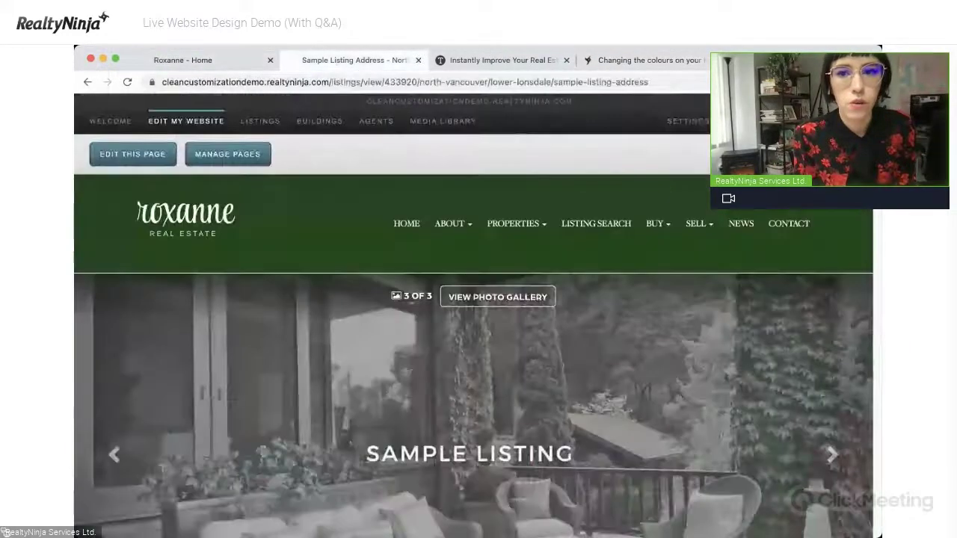
left_click(695, 126)
left_click(750, 374)
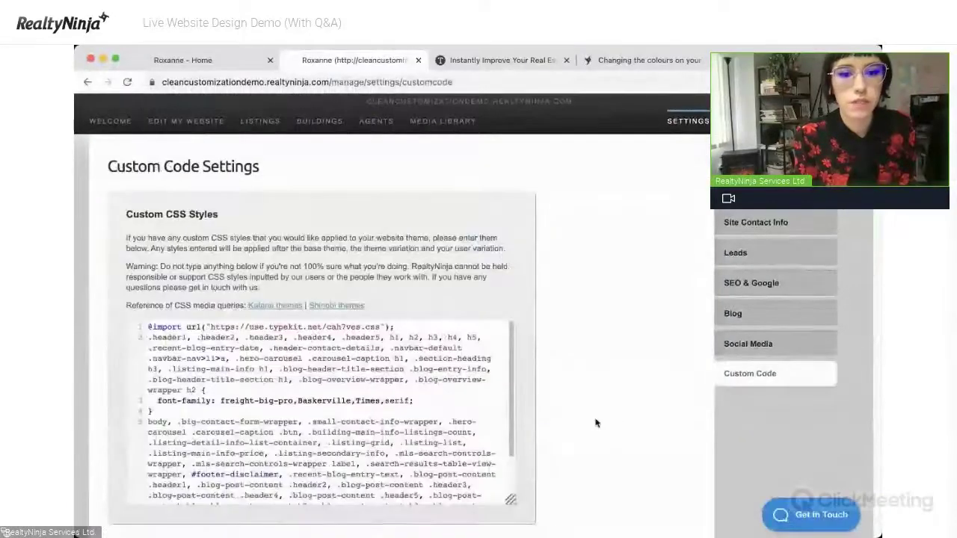
Paste the copied Katana colour CSS below the existing font rules in Custom CSS Styles, separated by a blank line.
scroll(431, 402, "down", 3)
left_click(161, 499)
key("Return")
key("Return")
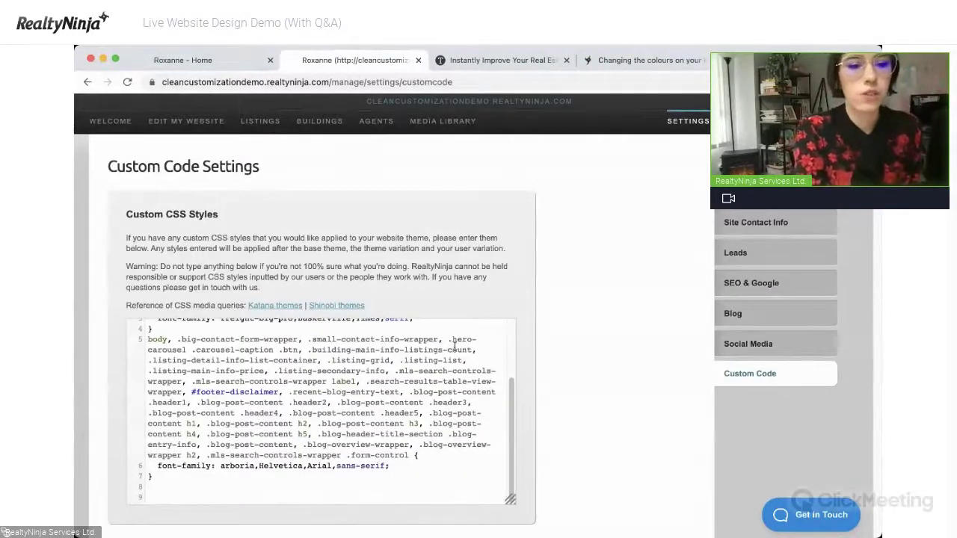
key("super+v")
scroll(349, 443, "up", 4)
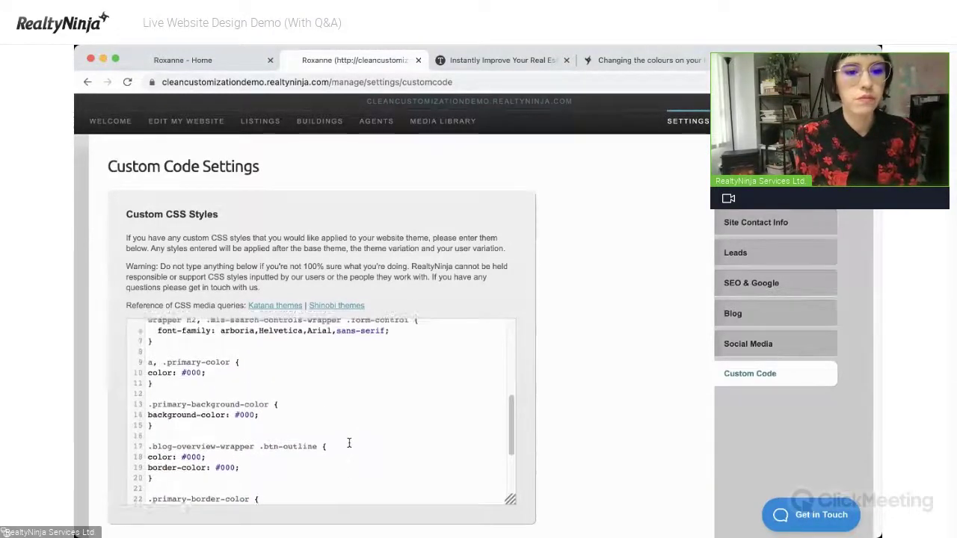
scroll(348, 443, "up", 1)
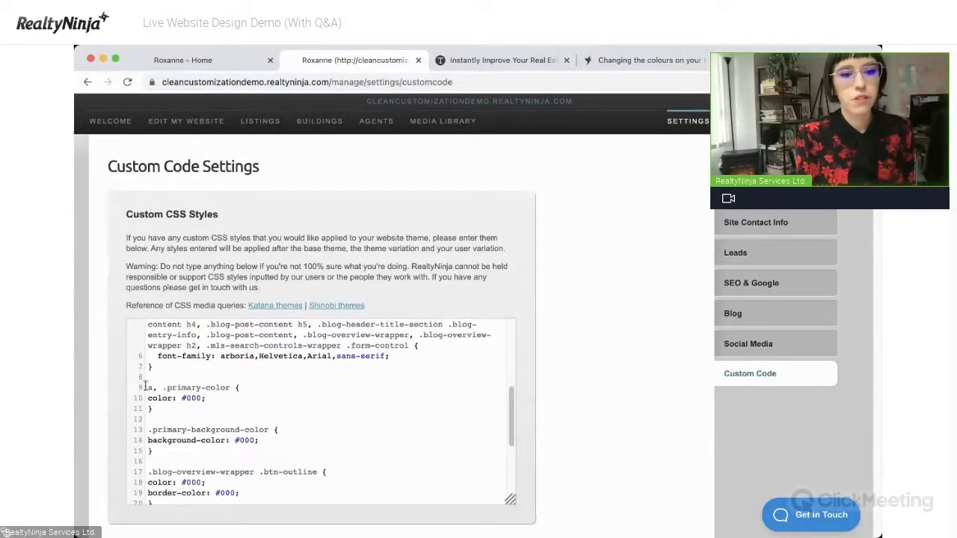
Review the primary colour rules and the darker hover colour rules in the custom CSS styles.
left_click_drag(163, 388, 212, 461)
left_click(216, 472)
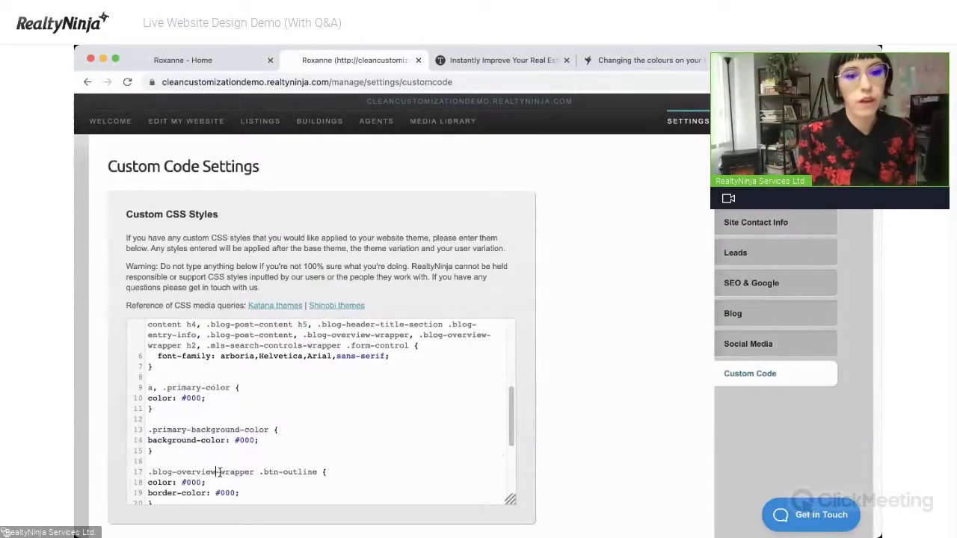
scroll(239, 437, "down", 3)
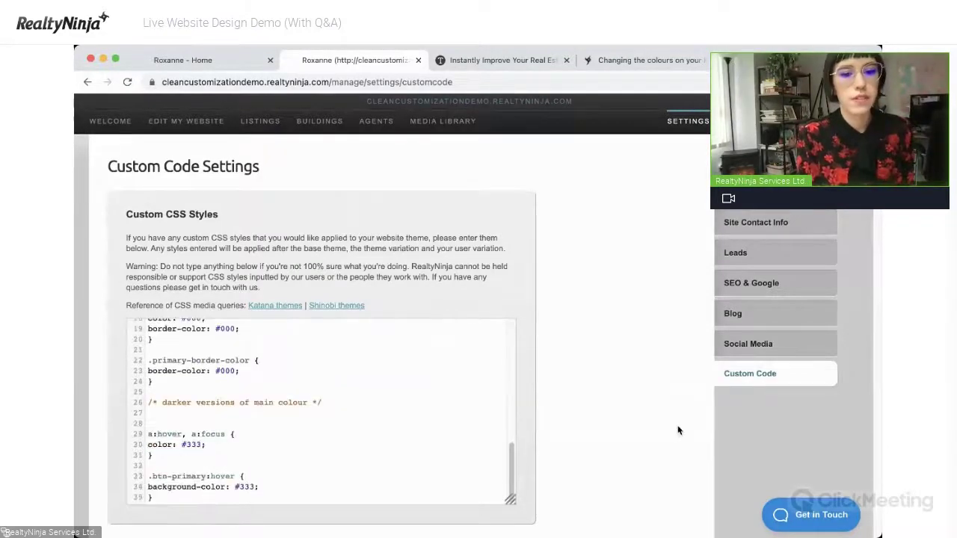
scroll(658, 431, "down", 5)
scroll(640, 432, "down", 10)
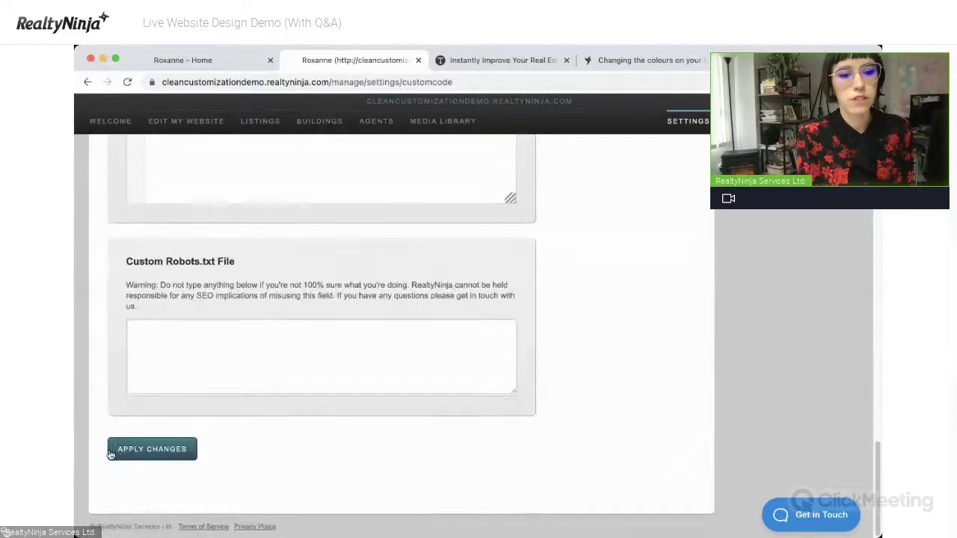
Copy the default short header's background colour code #164813 from the theme settings.
left_click(761, 196)
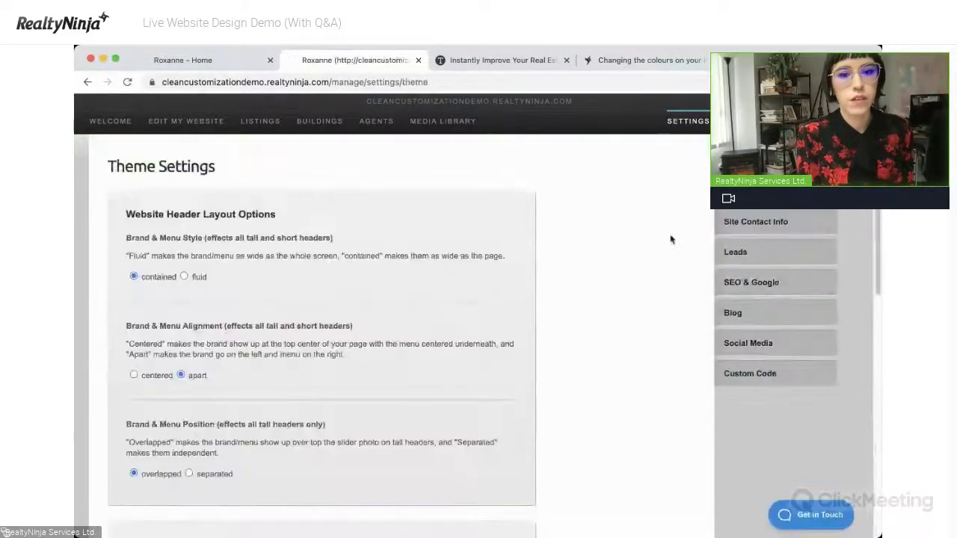
scroll(511, 316, "down", 5)
scroll(511, 316, "down", 2)
left_click_drag(162, 286, 129, 285)
key("super+c")
left_click(643, 248)
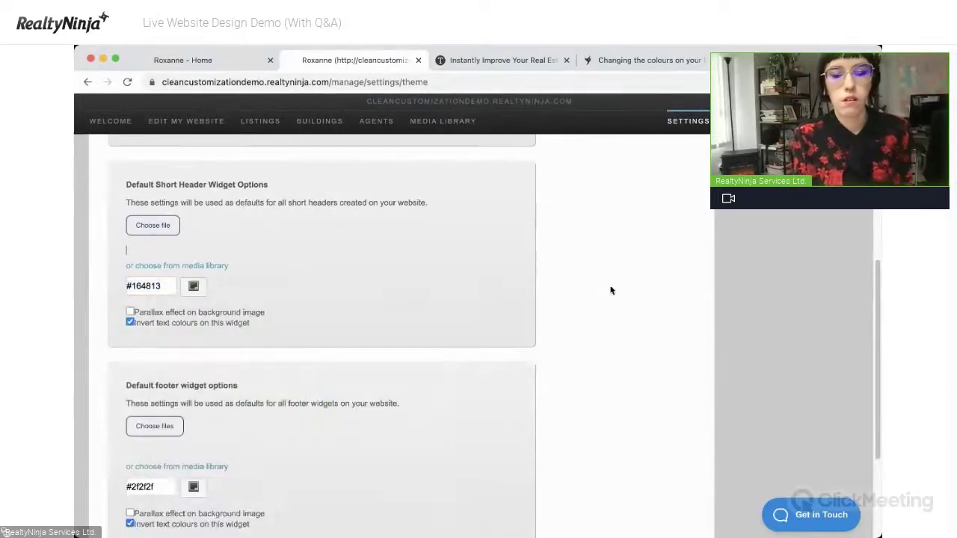
In the custom CSS, set the .primary-color rule's color and the .primary-background-color rule's background-color to #164813.
scroll(609, 290, "up", 6)
scroll(609, 290, "up", 2)
left_click(723, 373)
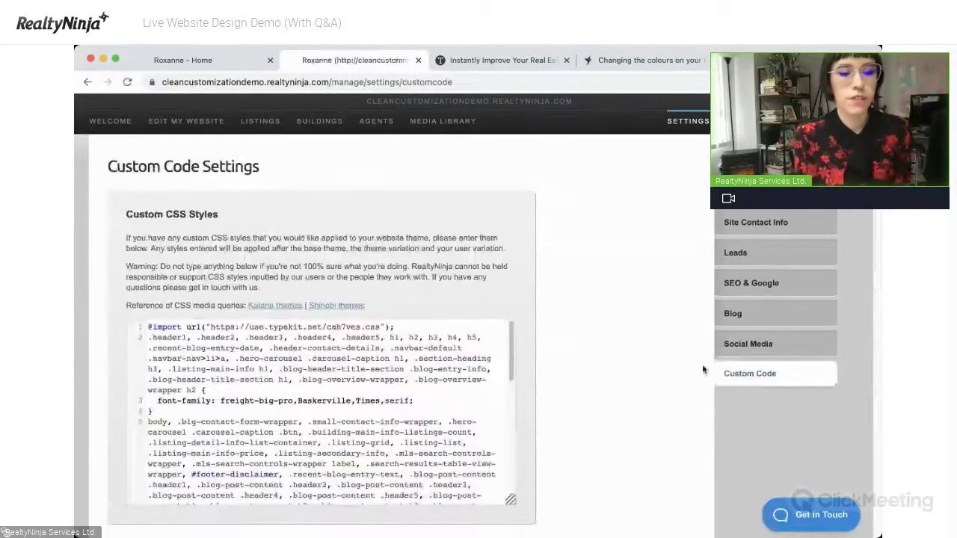
left_click_drag(512, 346, 512, 421)
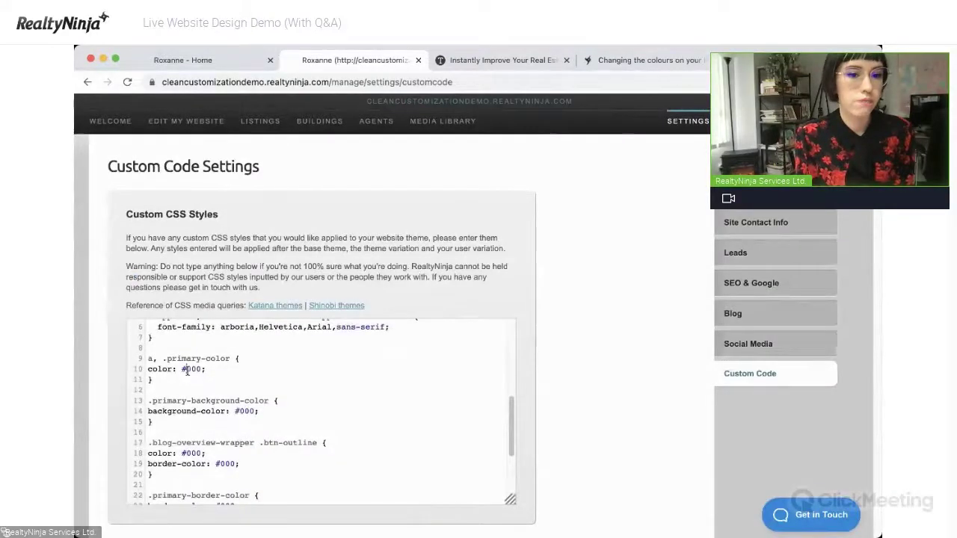
left_click_drag(200, 371, 181, 372)
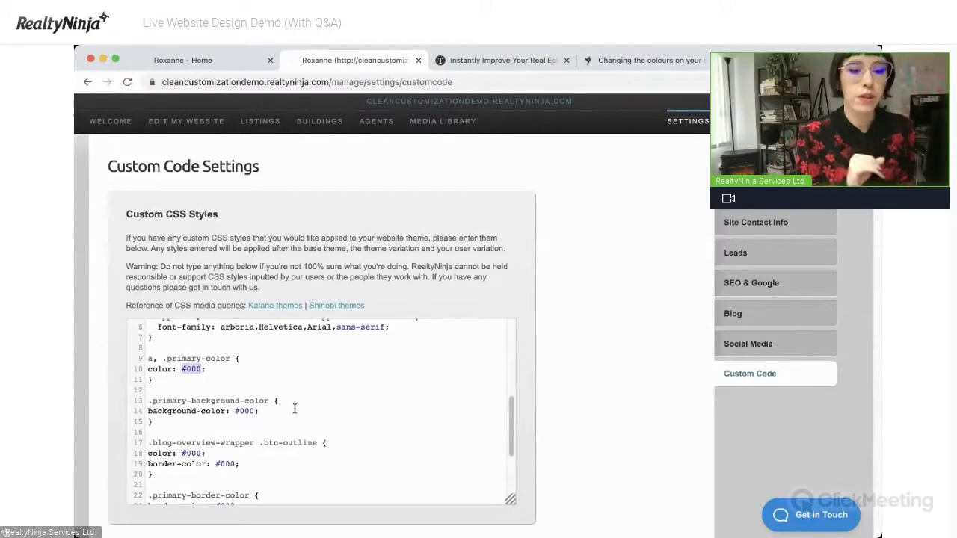
key("super+v")
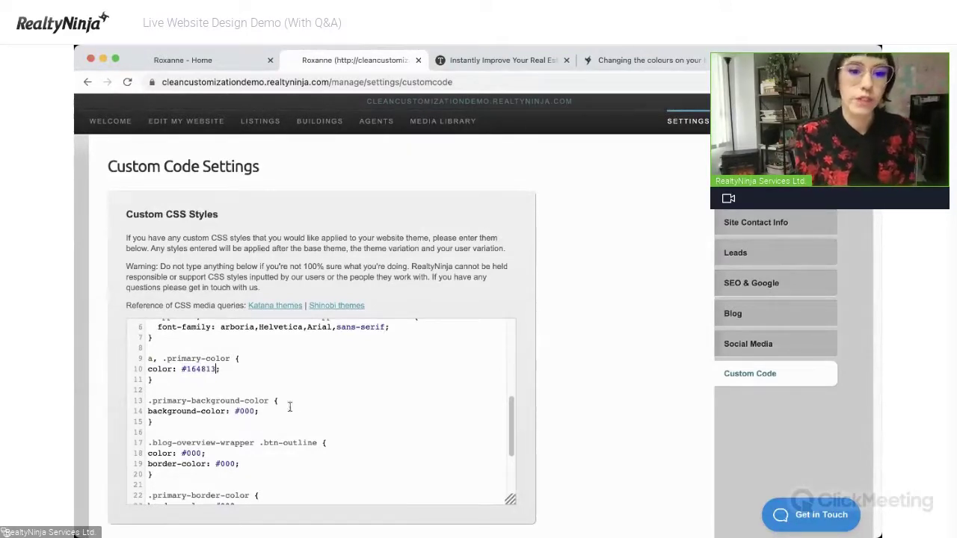
left_click_drag(234, 412, 256, 411)
key("super+v")
Set the .btn-outline rule's color and border-color and the .primary-border-color rule's border-color to #164813.
left_click_drag(182, 453, 232, 464)
key("super+v")
key("super+v")
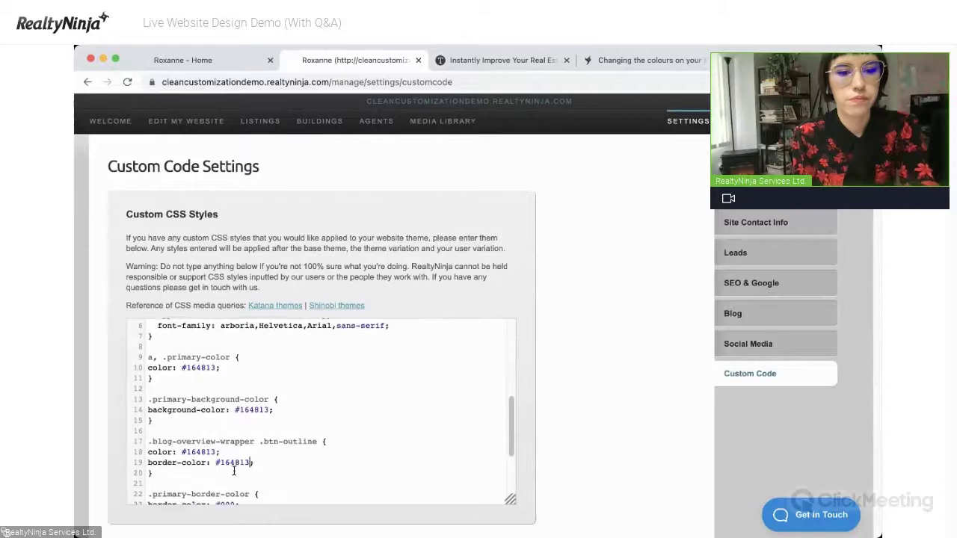
scroll(228, 470, "down", 2)
key("ctrl+v")
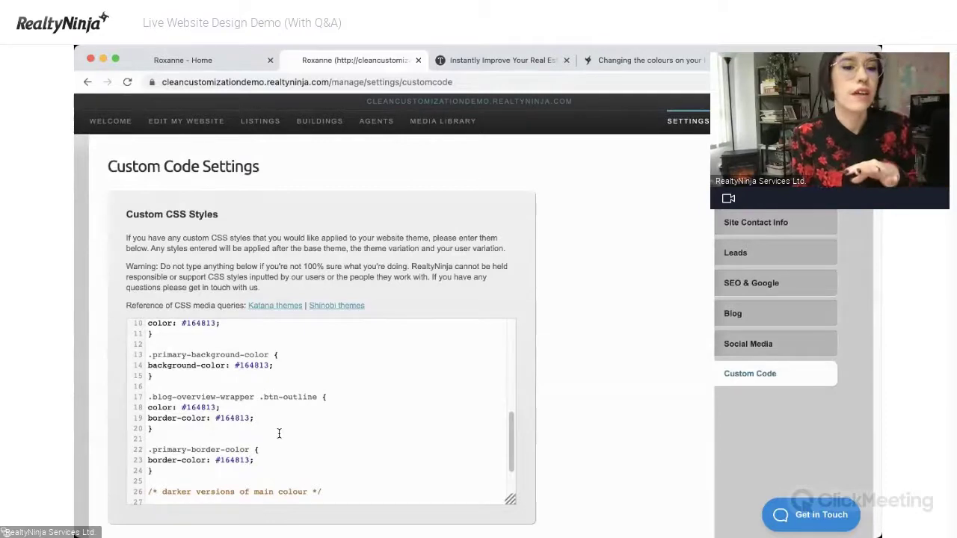
Leave the darker hover colour rules as they are and apply the custom code changes.
scroll(307, 423, "down", 3)
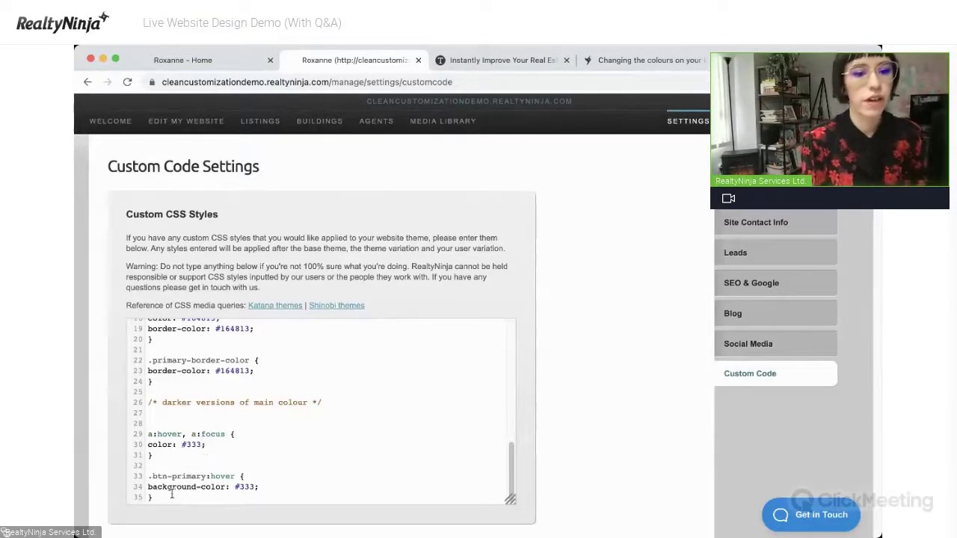
scroll(172, 471, "down", 5)
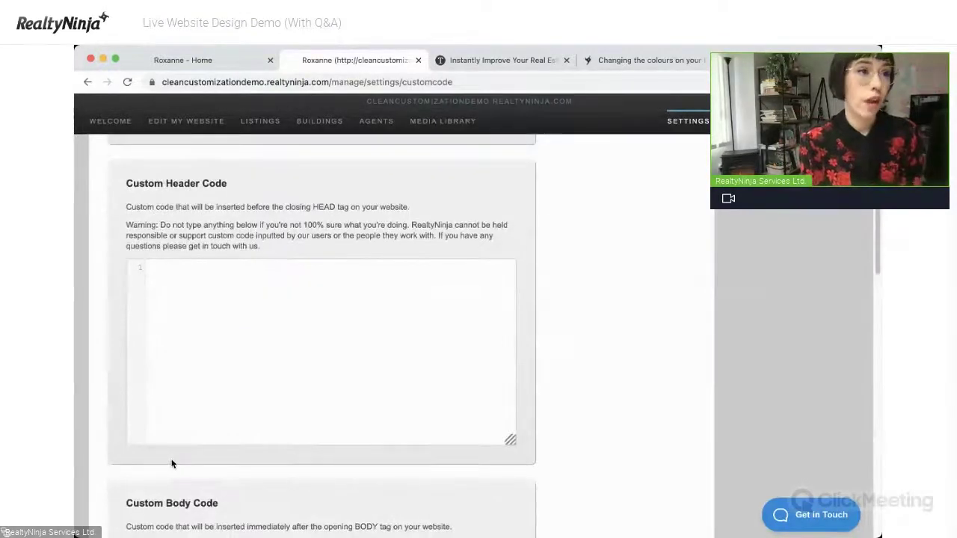
scroll(171, 464, "down", 6)
scroll(172, 465, "down", 5)
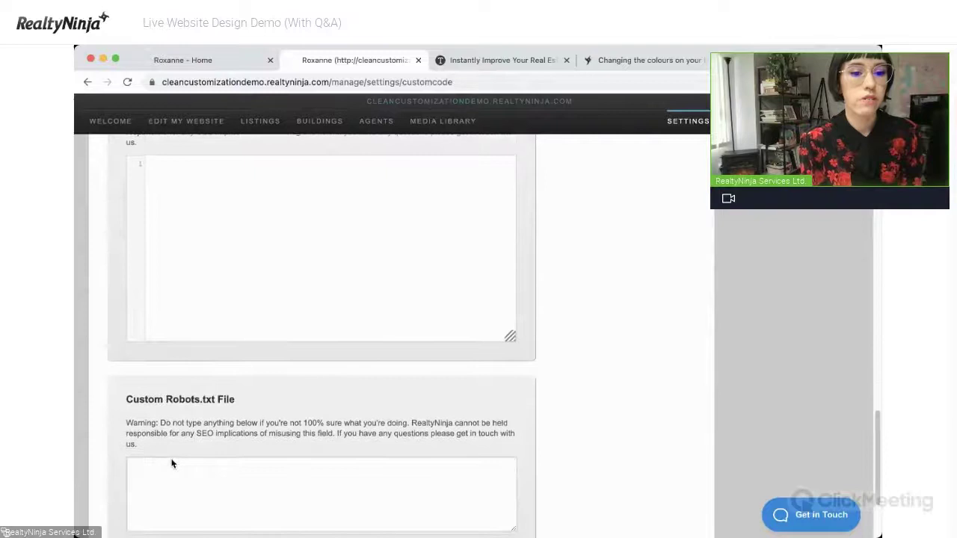
left_click(172, 457)
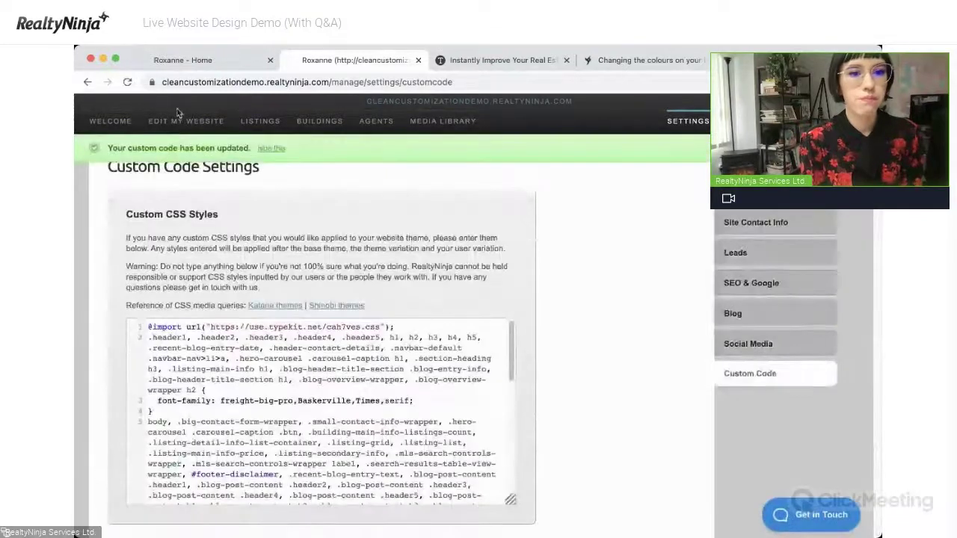
Open the website's home page and examine the colours of its search button, headings and content sections.
left_click(186, 121)
scroll(599, 337, "down", 15)
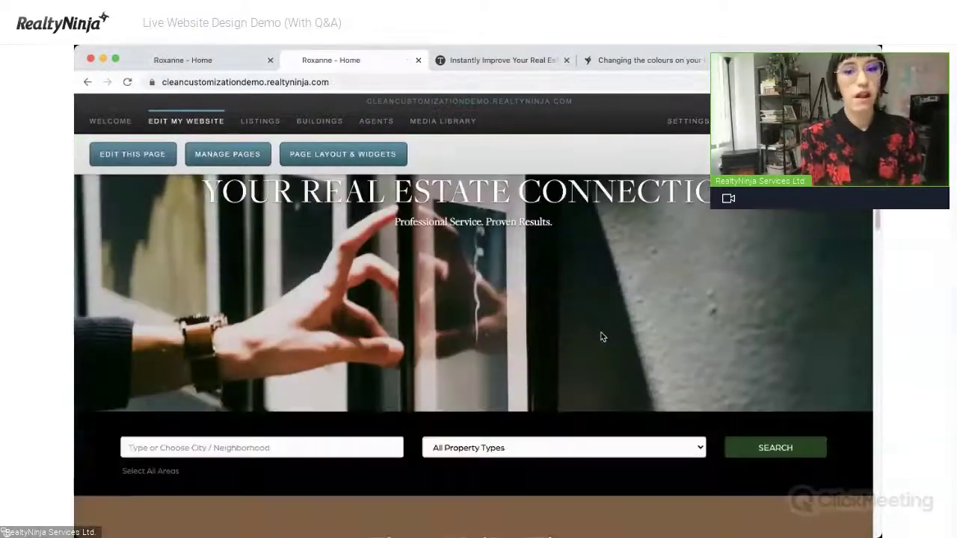
scroll(621, 358, "down", 4)
scroll(621, 358, "up", 10)
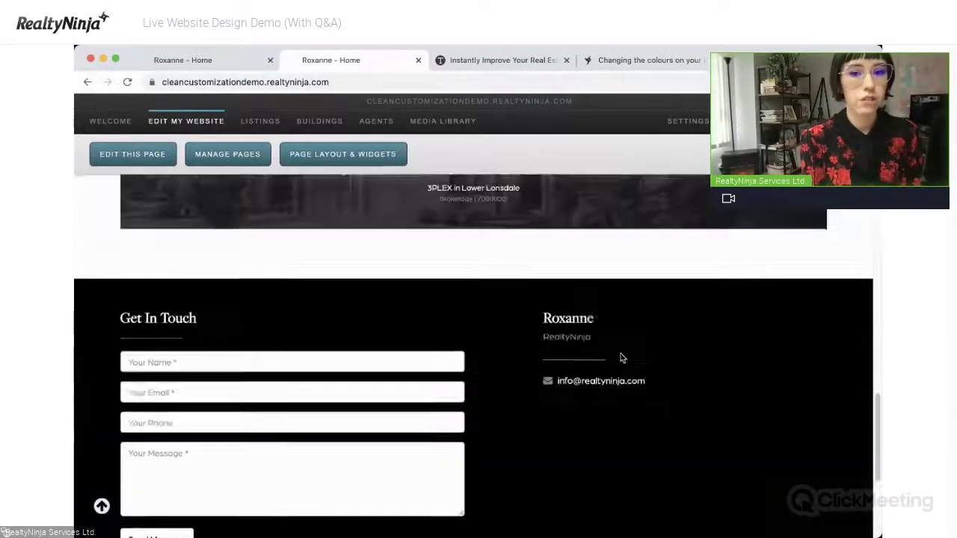
scroll(620, 356, "up", 4)
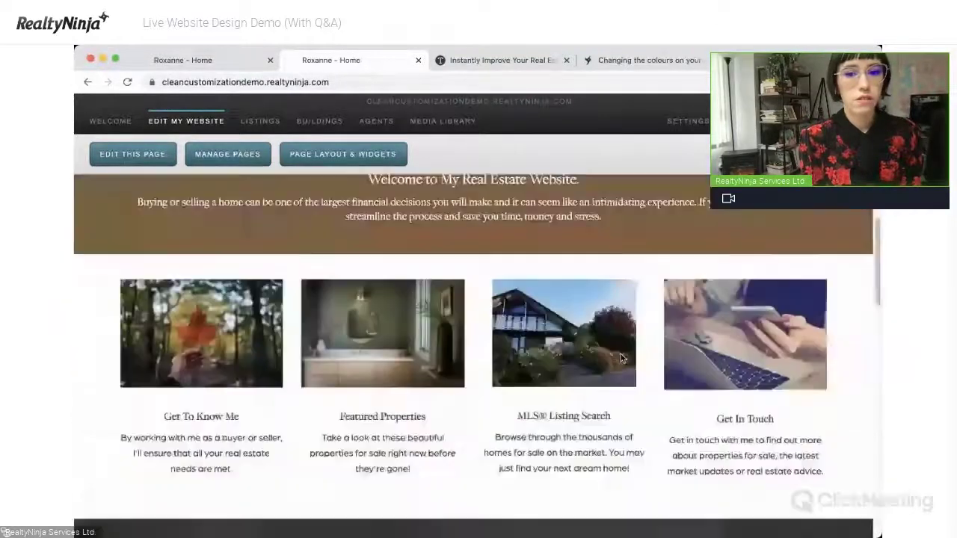
scroll(620, 354, "down", 2)
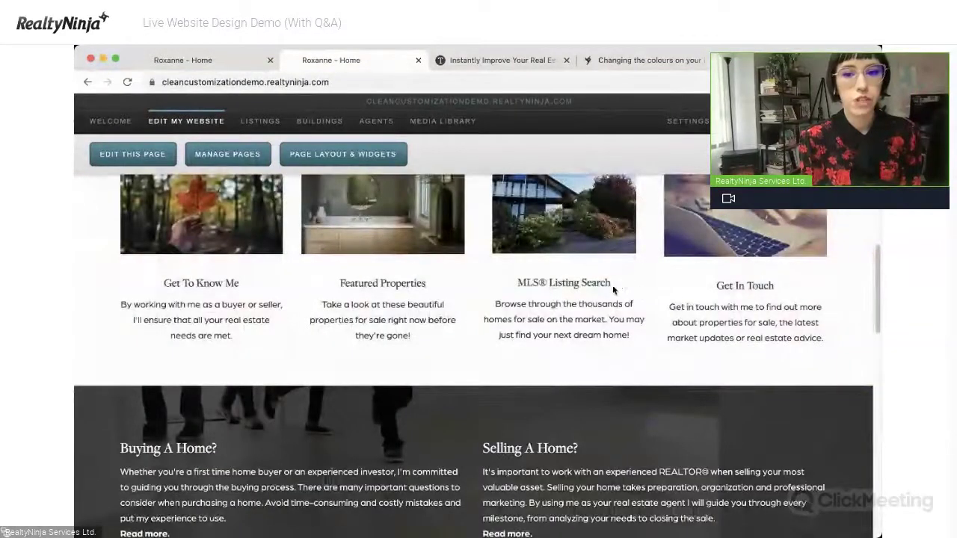
scroll(380, 313, "up", 1)
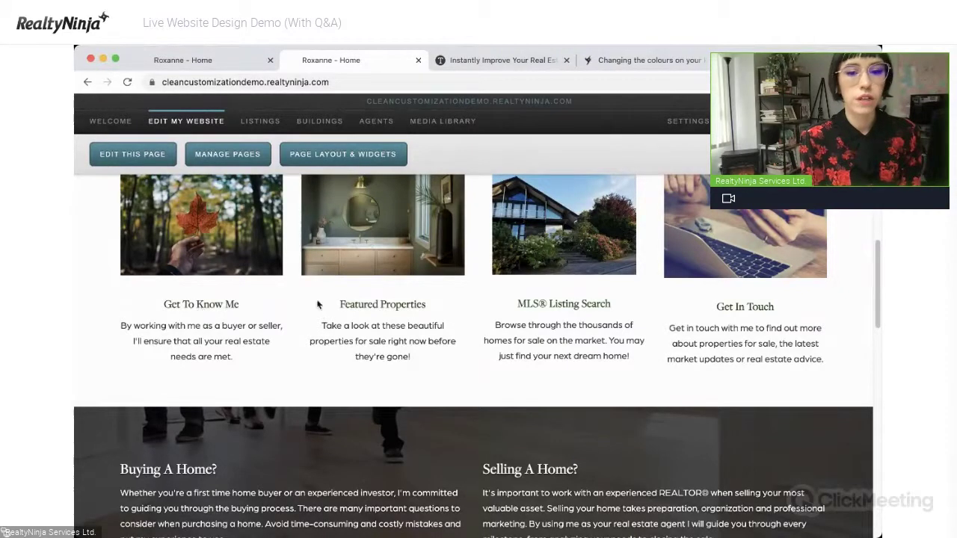
scroll(374, 374, "down", 1)
Open the sample listing page and check the colours of its request buttons and header.
left_click(374, 374)
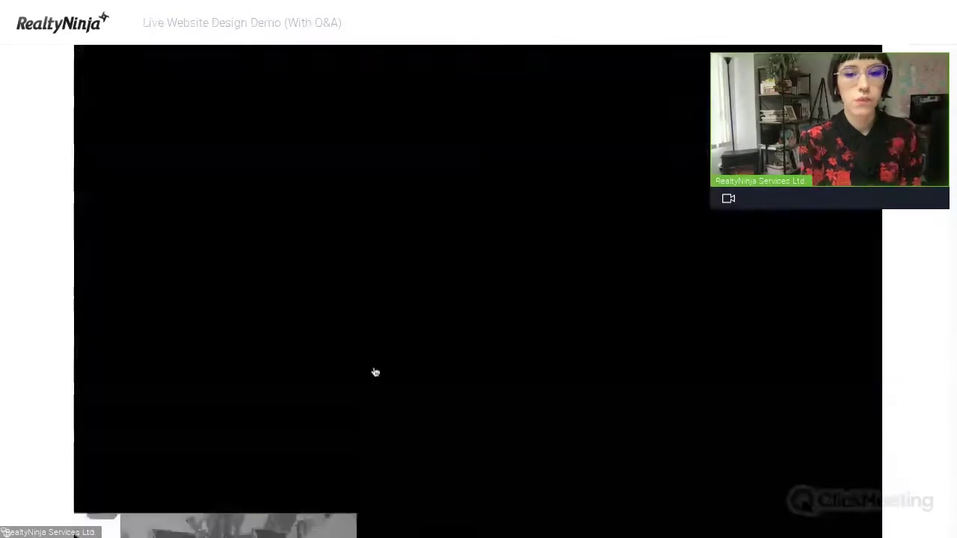
scroll(410, 396, "down", 3)
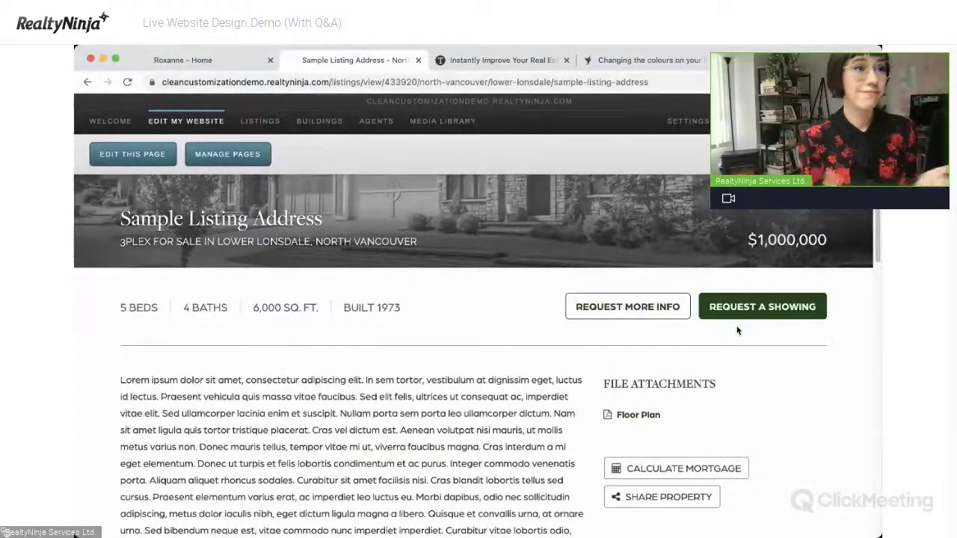
scroll(246, 323, "up", 10)
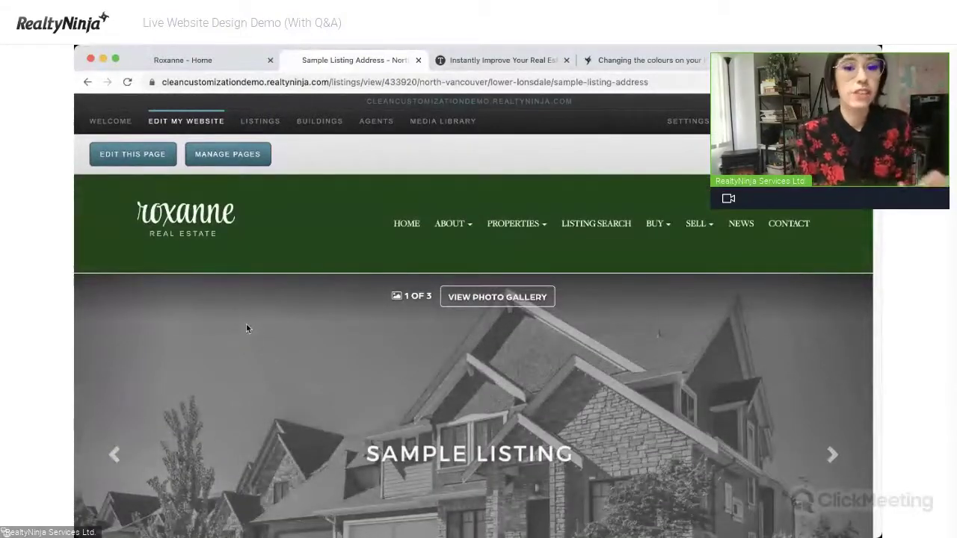
Open the Bio page under About and highlight its Coming Soon placeholder text.
left_click(453, 224)
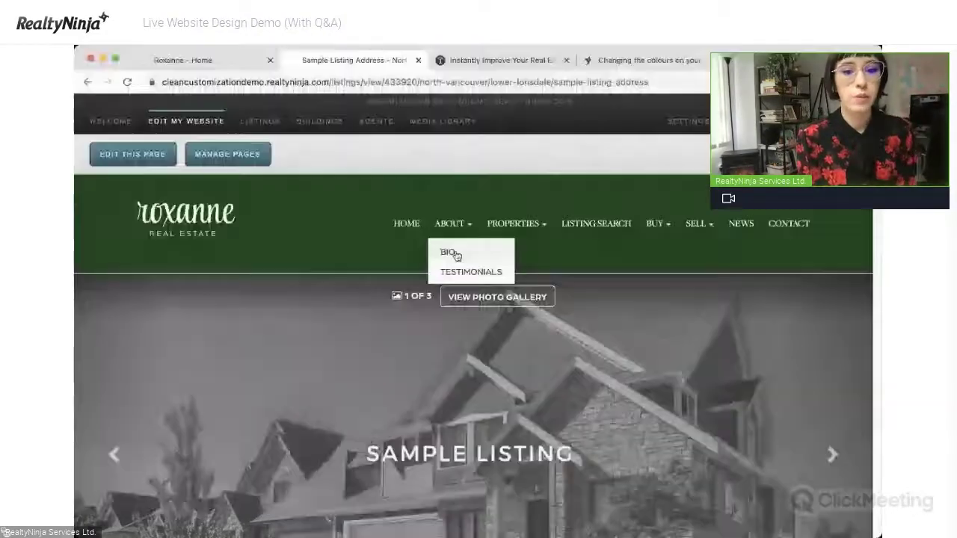
left_click(448, 252)
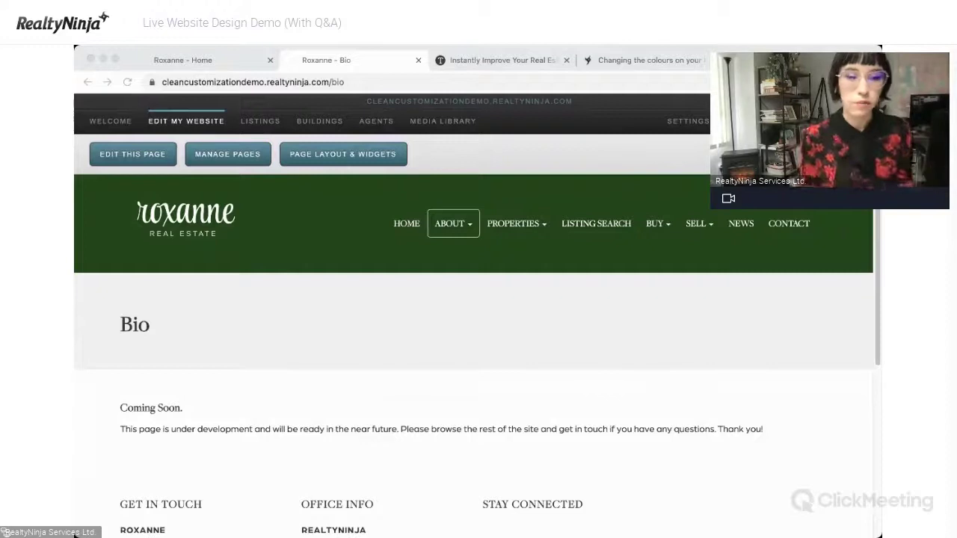
left_click(251, 364)
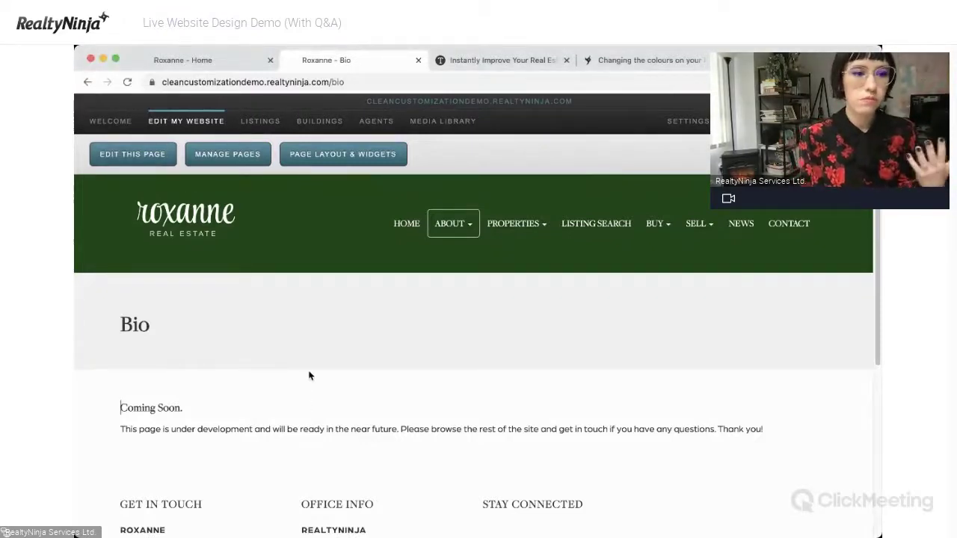
scroll(309, 377, "down", 2)
left_click_drag(119, 317, 352, 340)
triple_click(160, 313)
left_click_drag(234, 326, 640, 354)
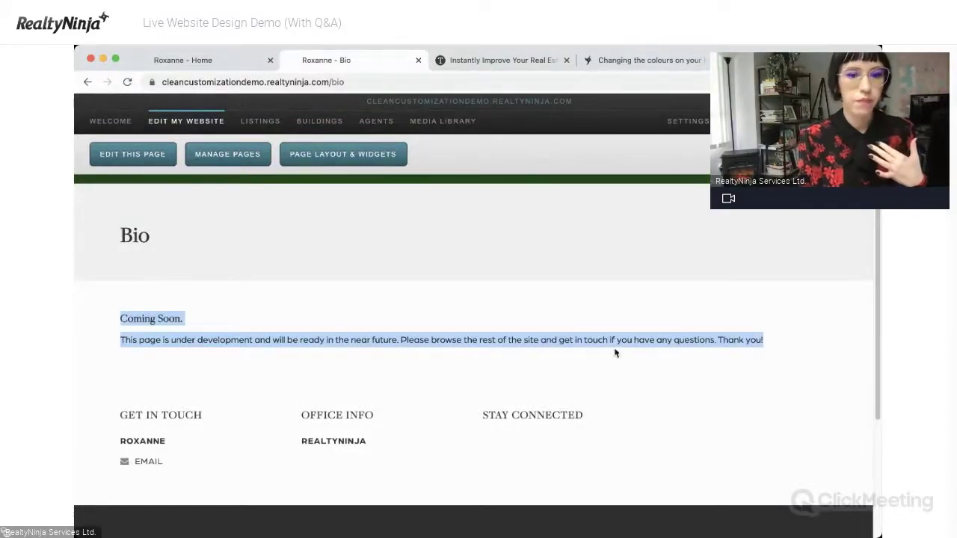
Remove the second 1-column content widget and the Quick Contact widget from the Bio page layout.
left_click(347, 155)
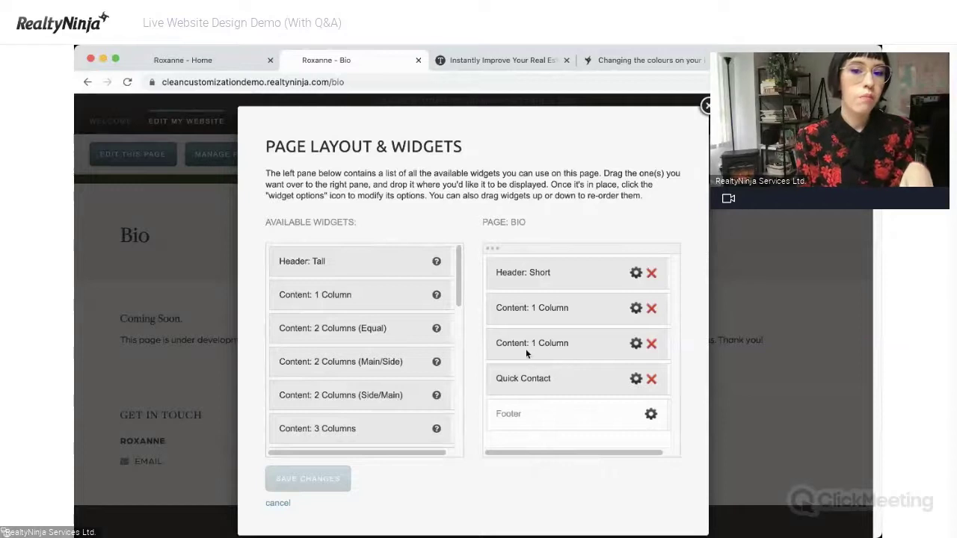
left_click(651, 344)
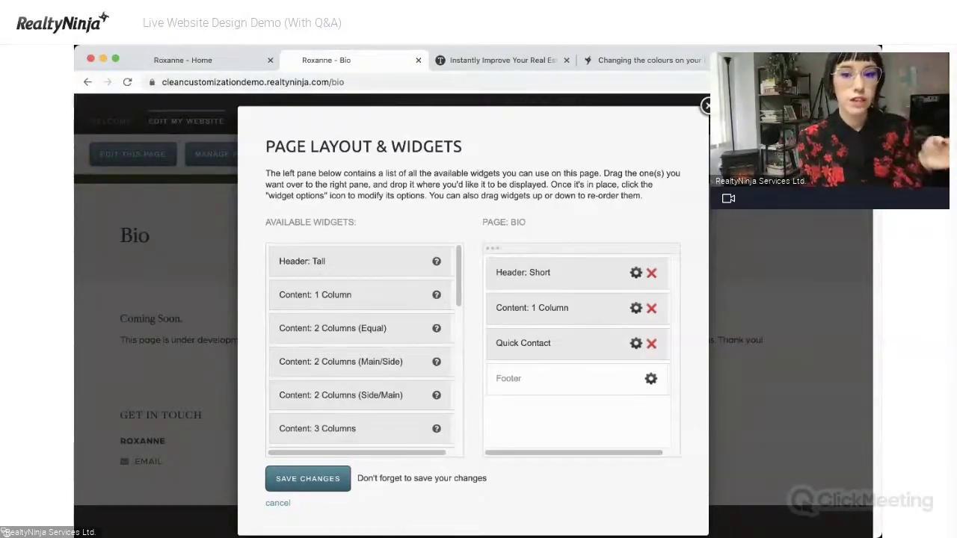
left_click(652, 344)
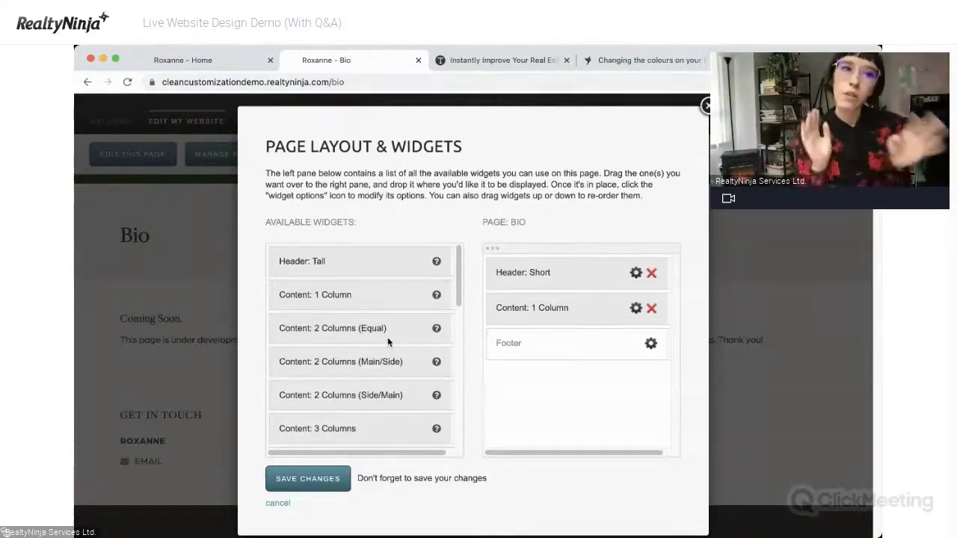
Add a Content: 2 Columns (Equal) widget and a Form widget above the footer in the Bio page layout.
left_click_drag(378, 338, 575, 330)
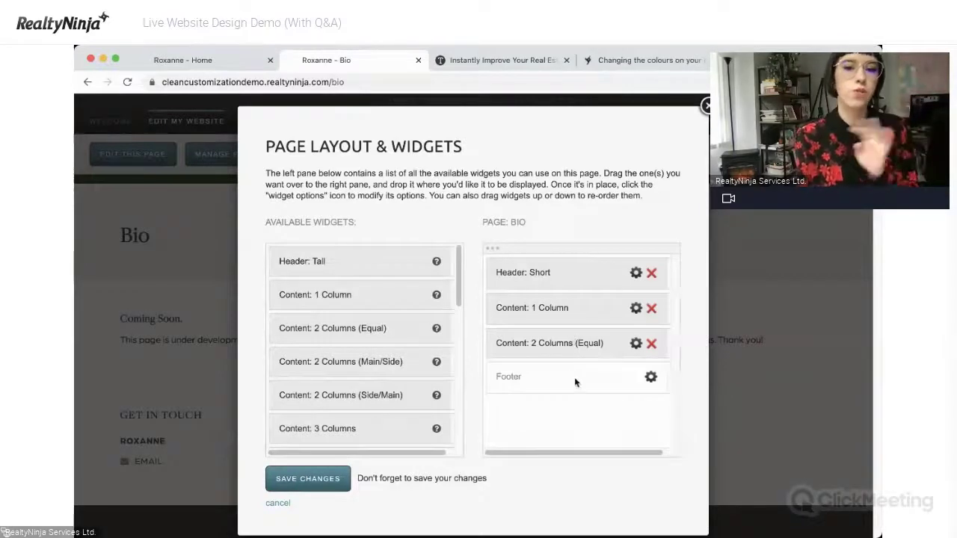
mouse_move(323, 389)
scroll(327, 395, "down", 10)
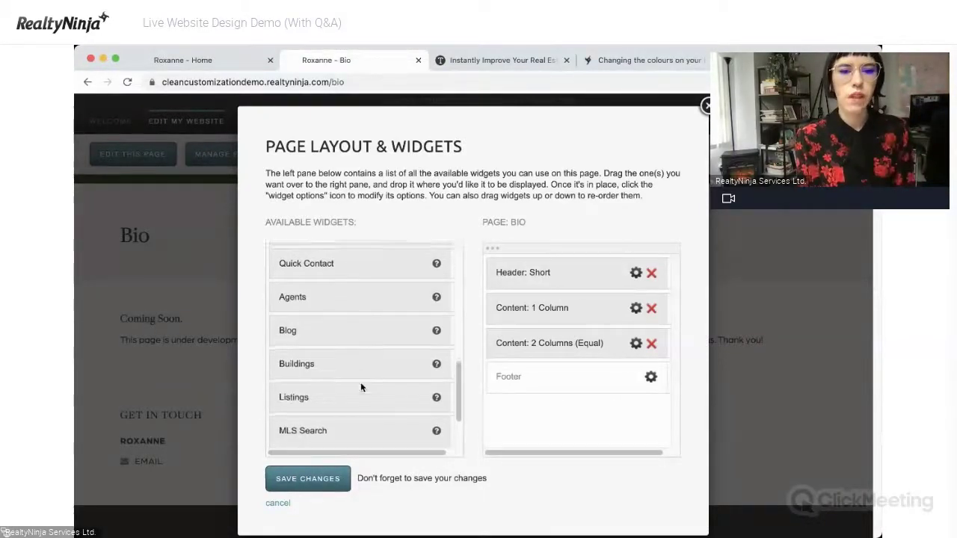
scroll(359, 422, "up", 5)
left_click_drag(299, 414, 410, 371)
left_click_drag(510, 364, 526, 388)
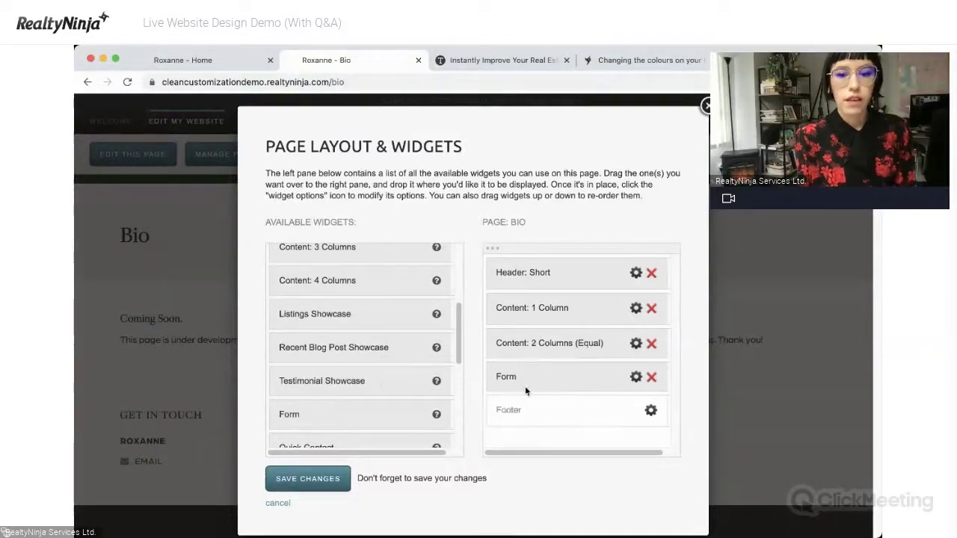
Set the Form widget's background colour to #000000 in its widget options.
left_click(634, 377)
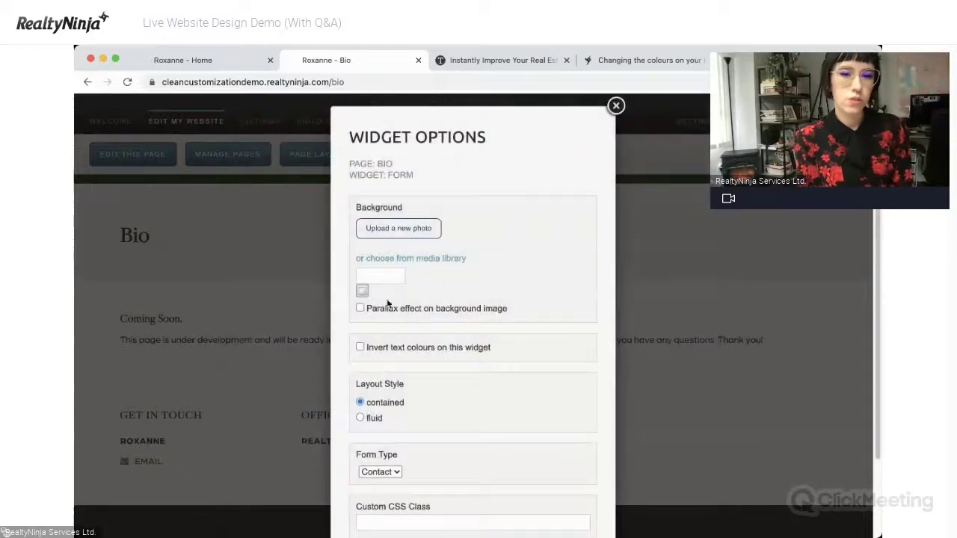
left_click(363, 291)
left_click(590, 495)
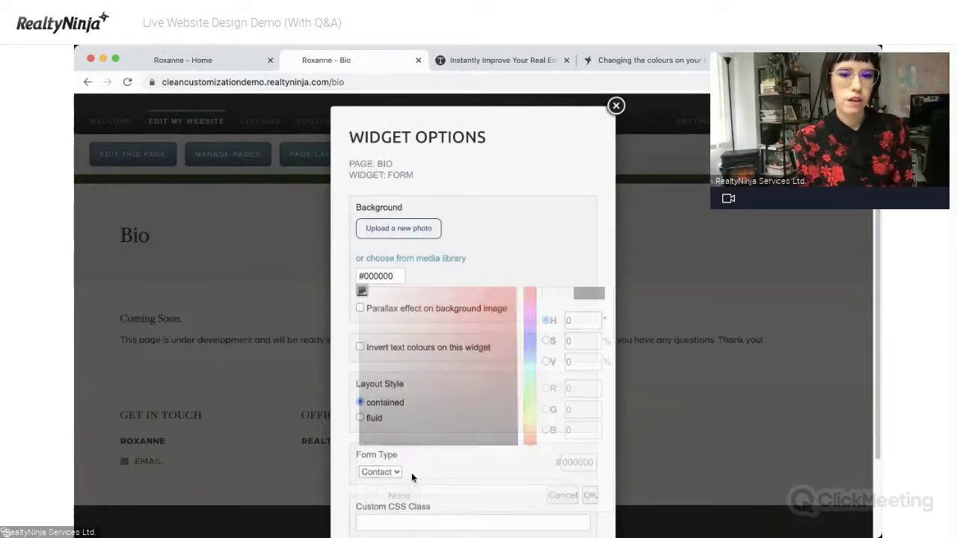
Invert the text colours on the Form widget, apply its options, and save the Bio page layout.
left_click(360, 346)
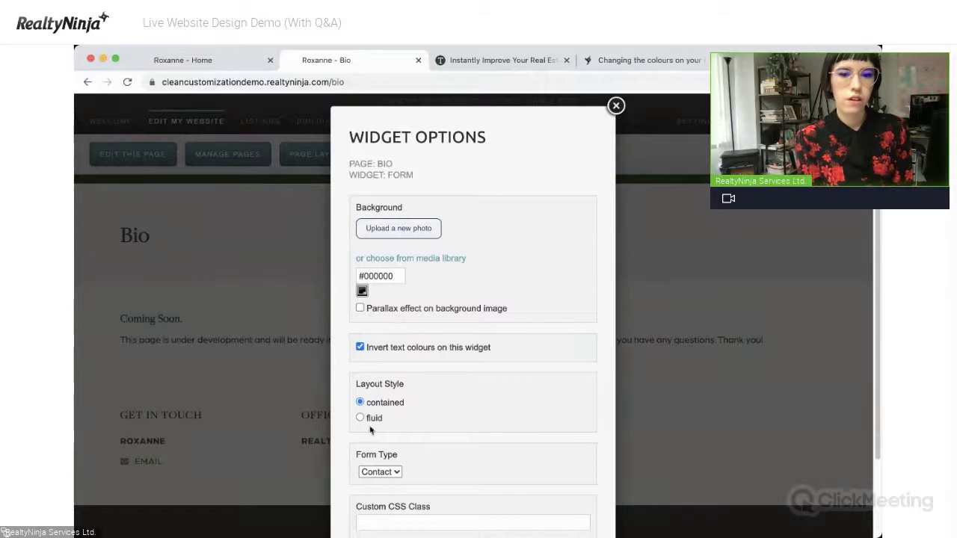
scroll(428, 458, "down", 1)
left_click(394, 491)
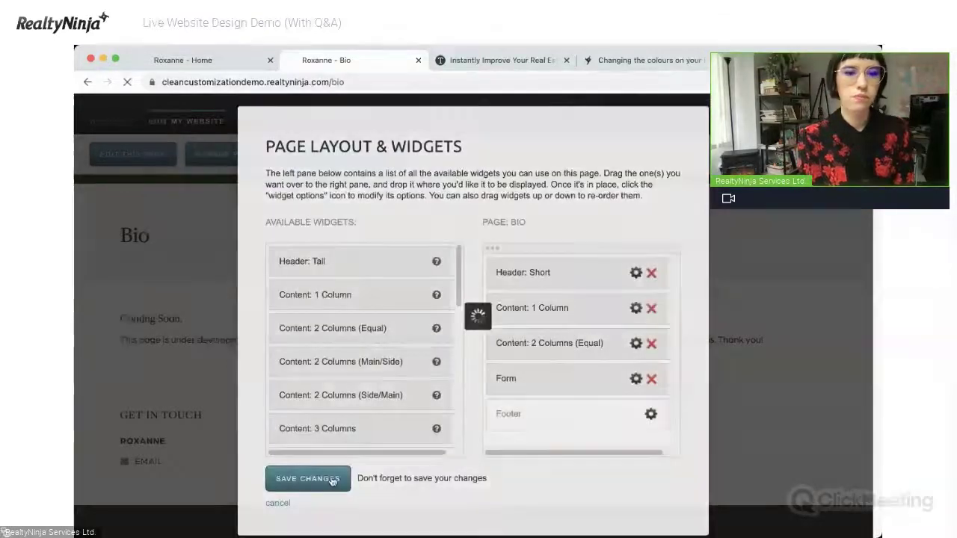
left_click(334, 480)
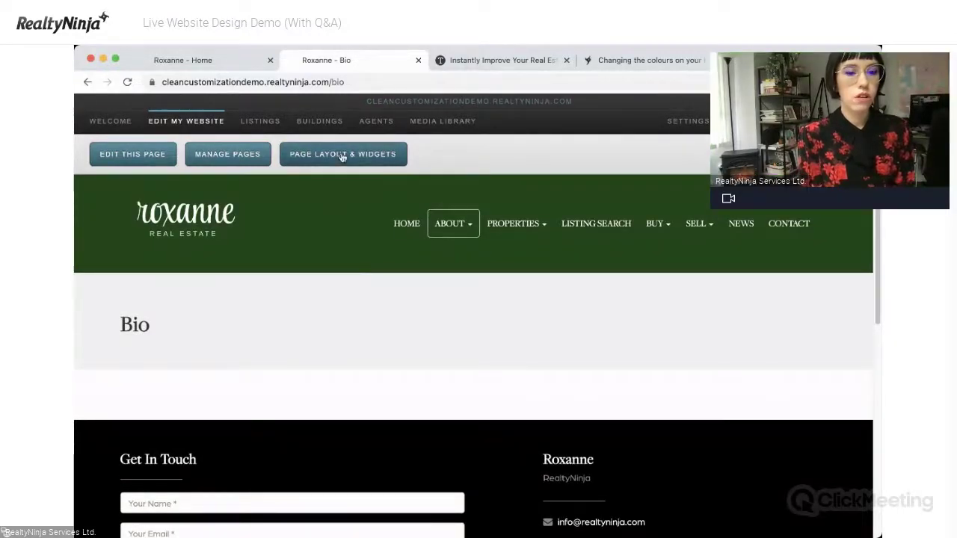
Start editing the Bio page and replace its header title with "About Me".
left_click(124, 156)
left_click_drag(147, 320, 98, 329)
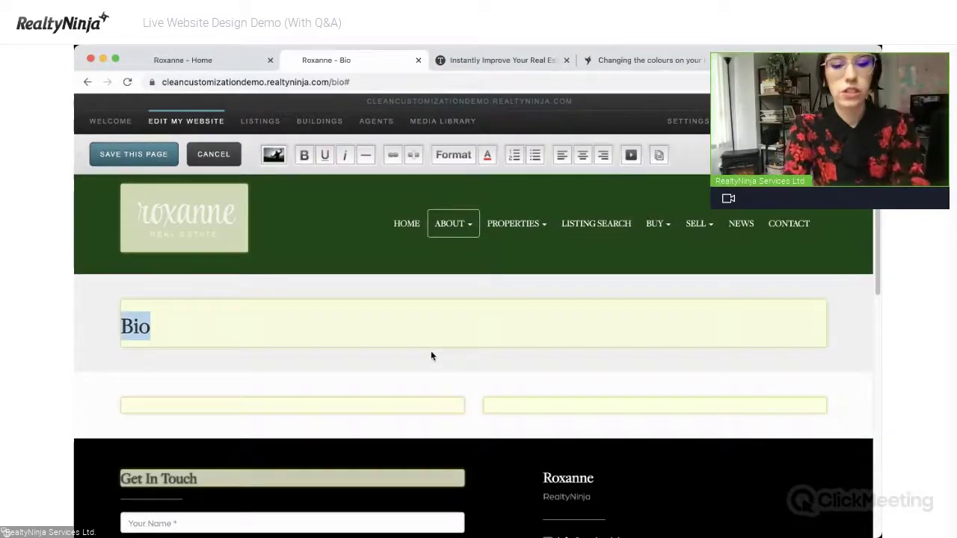
type("About Me")
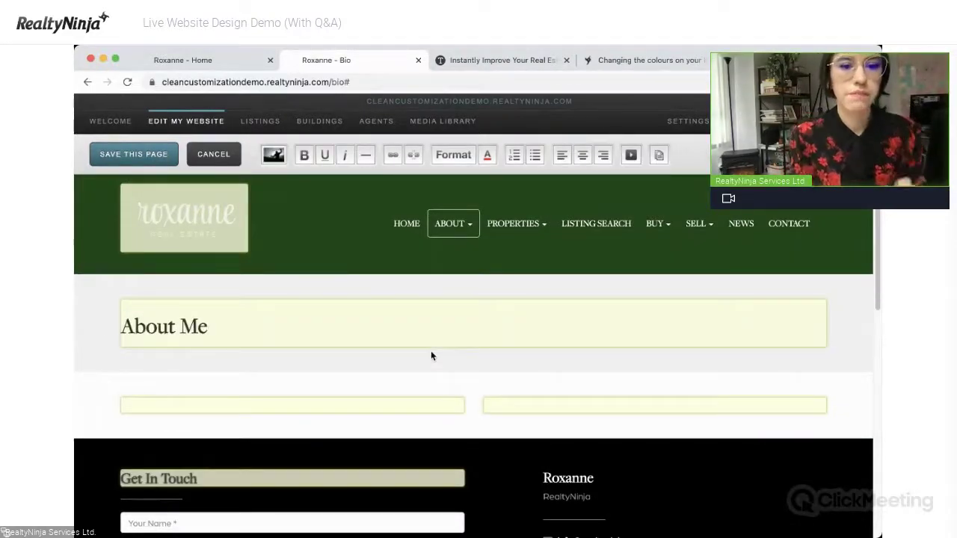
Insert the media library photo of hands typing on a laptop into the first column of the two-column section.
left_click(361, 408)
scroll(364, 382, "down", 3)
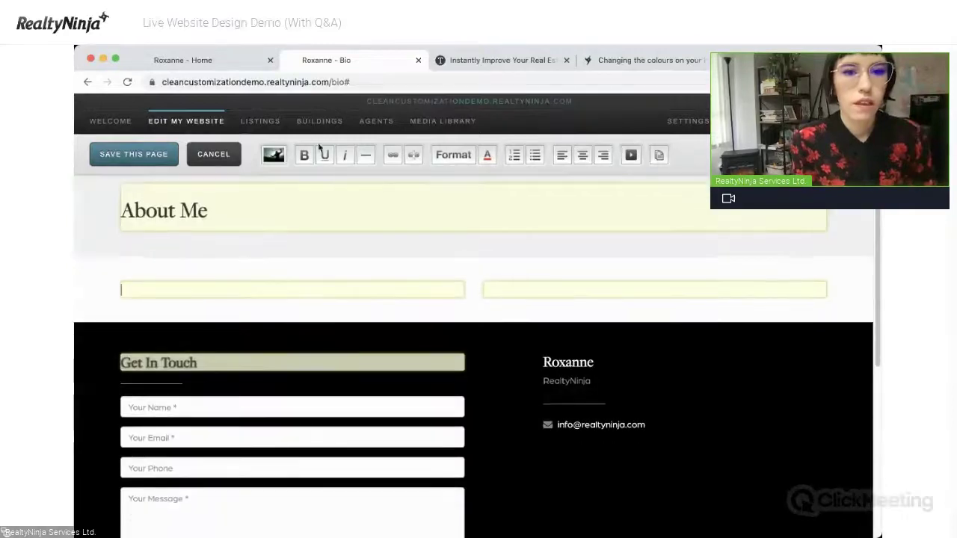
left_click(274, 155)
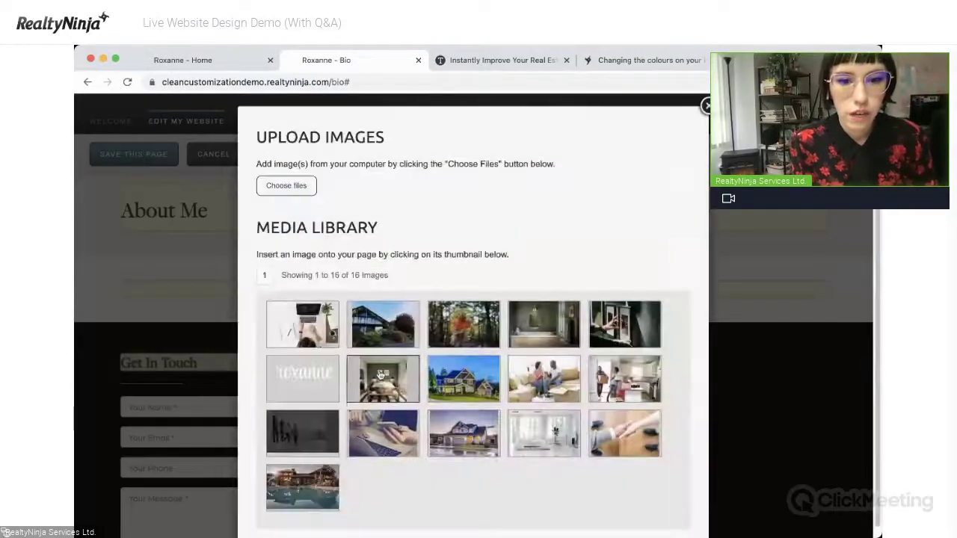
left_click(287, 329)
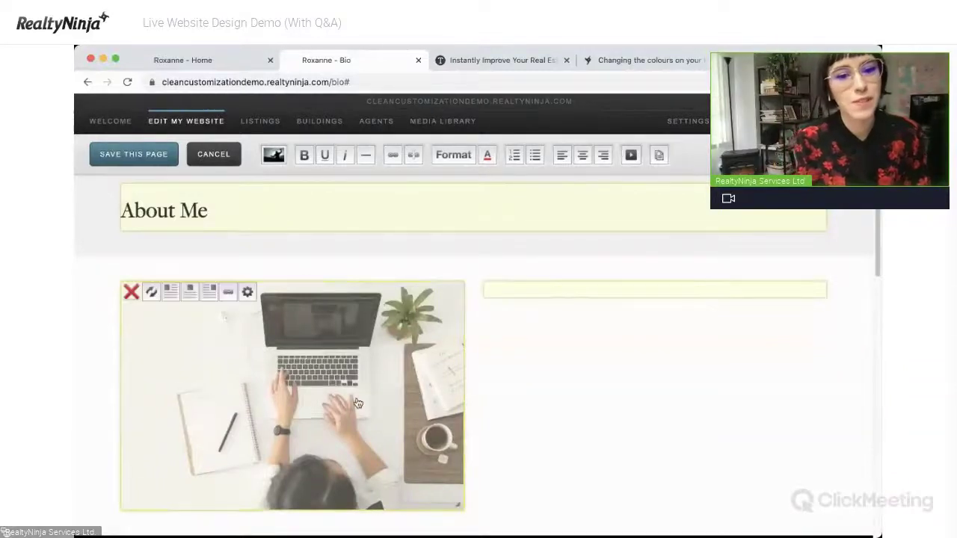
scroll(499, 278, "down", 1)
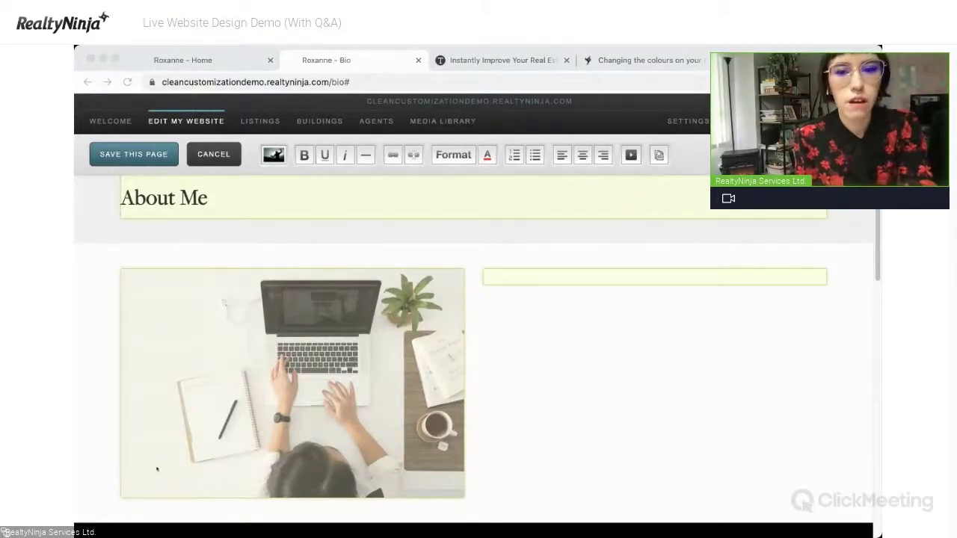
Paste the bio text beginning "Vancouver, British Columbia is a great place to live and work" into the second column and save the page.
left_click(534, 276)
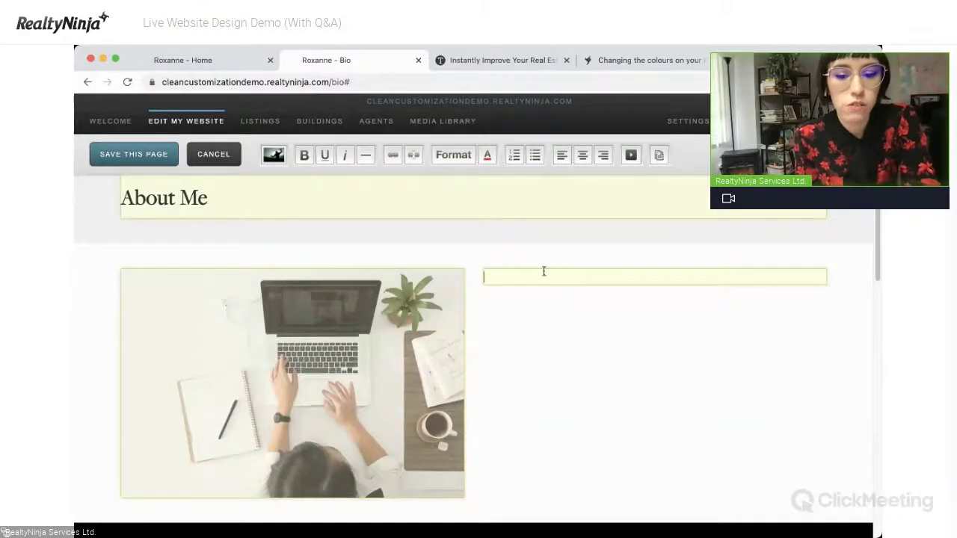
type("Vancouver, British Columbia is a great place to live and work, which is why Roxanne chose to call it home. With roots in Winnipeg, Roxanne came to Vancouver in 2014. Real estate is a passion for Roxanne, with a background in graphic design, it is easy to see why more than 500 clients called Roxanne for help buying and selling.  Roxanne has been a part of the RealtyNinja family for 7 years and is passionate about helping clients take the next step in their homeownership journey.  When Roxanne isn't in the office, you'll often find her and enjoying time with friends and family.")
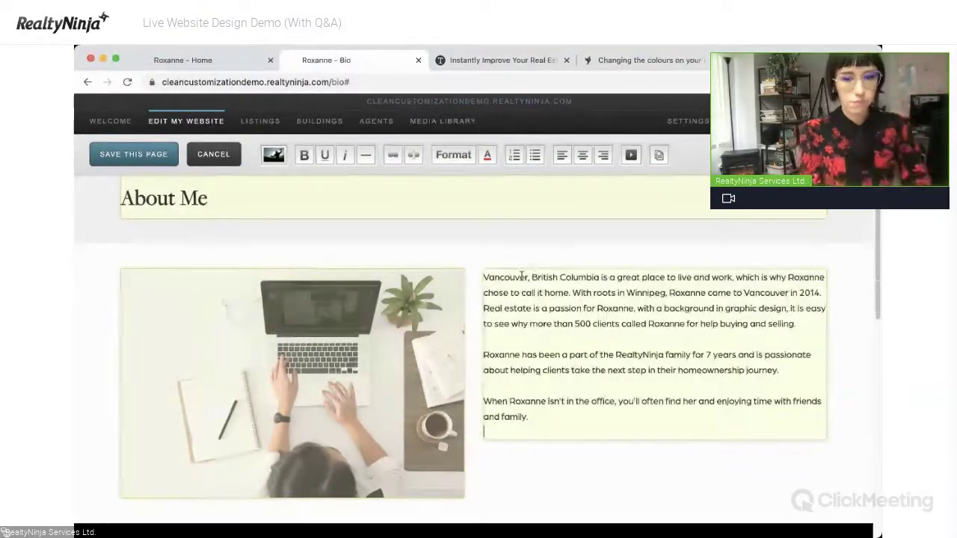
key("BackSpace")
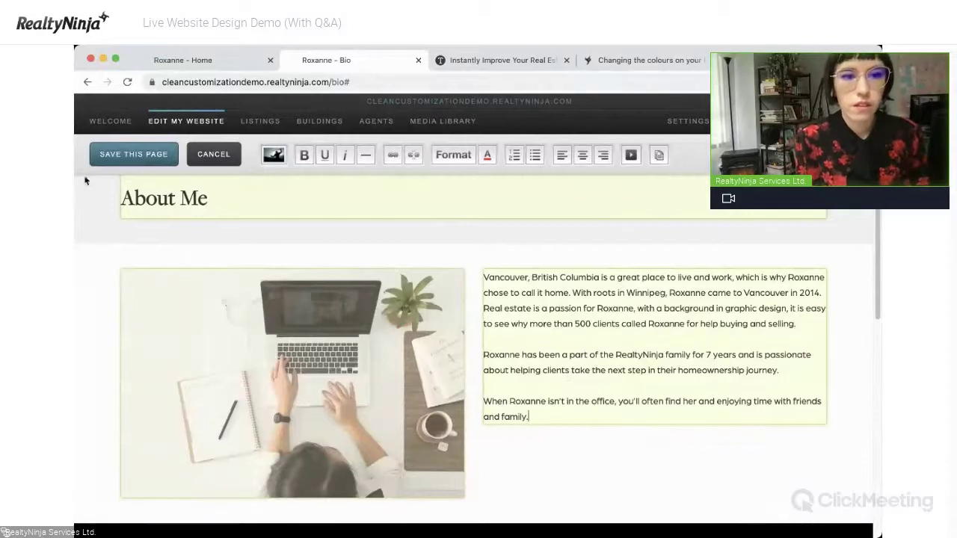
left_click(127, 159)
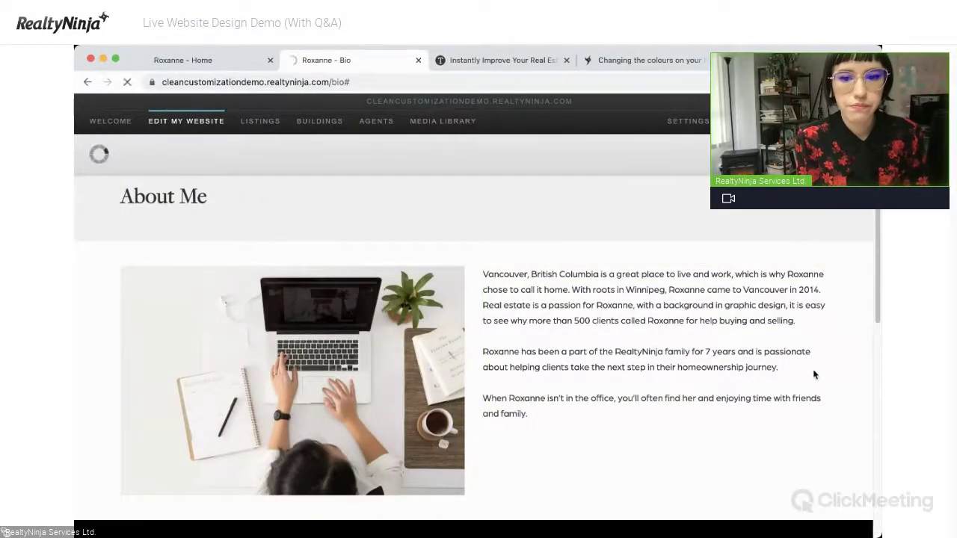
Add Content: 4 Columns and Testimonial Showcase widgets between the two-column content and the Form in the Bio page layout.
scroll(756, 390, "down", 6)
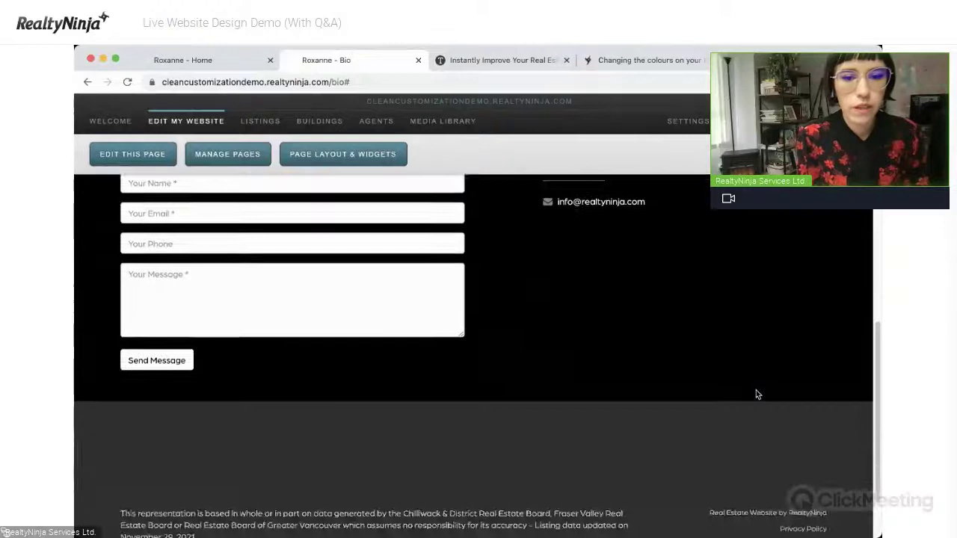
scroll(756, 394, "up", 8)
scroll(756, 394, "down", 4)
scroll(756, 394, "up", 3)
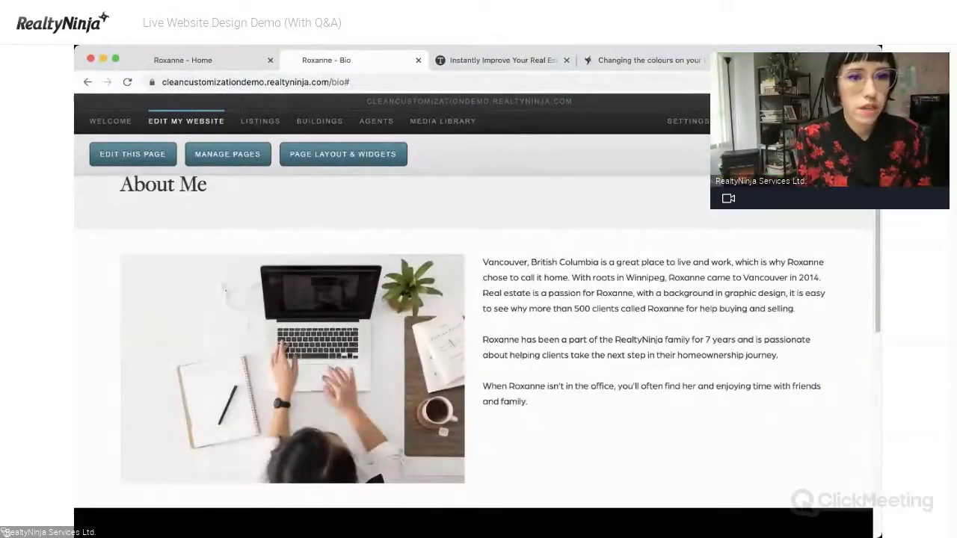
left_click(369, 159)
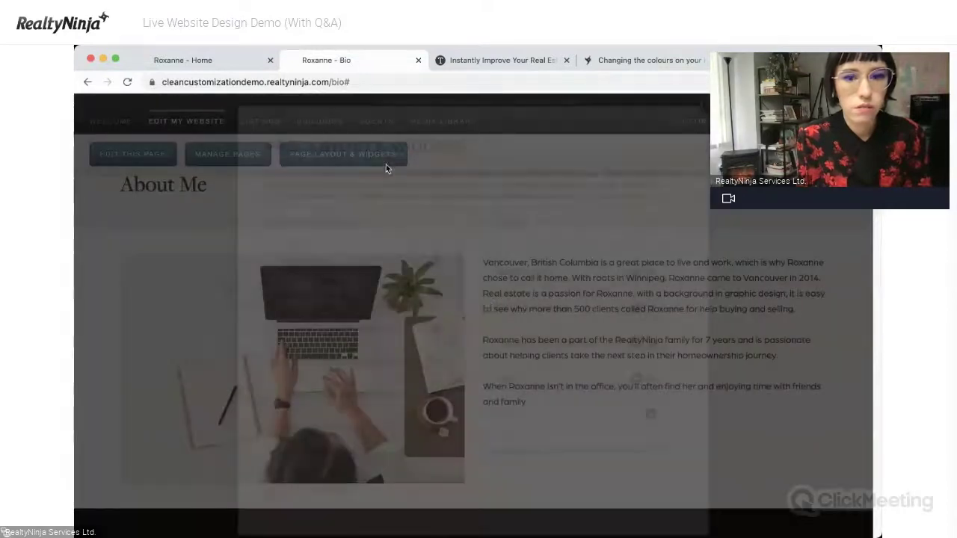
scroll(366, 337, "down", 5)
scroll(346, 345, "up", 2)
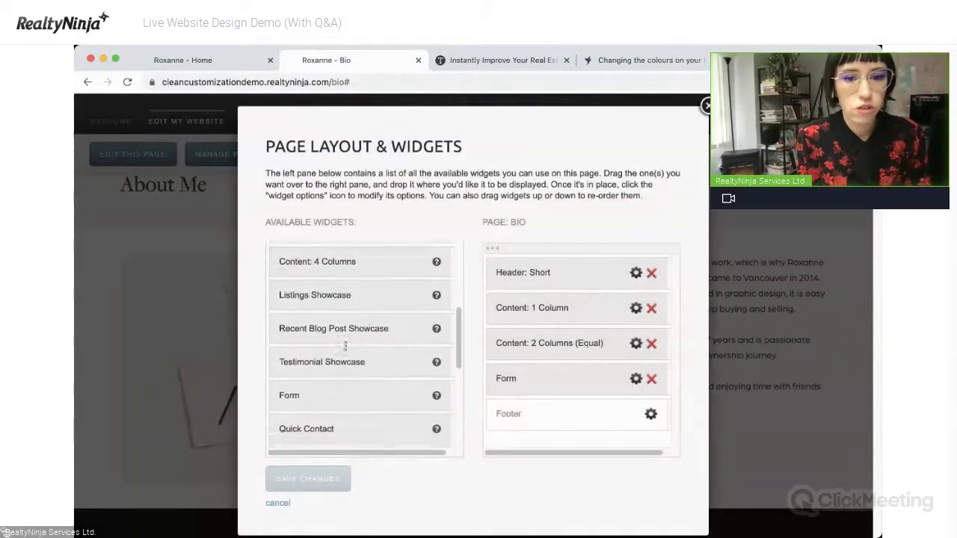
left_click_drag(343, 284, 557, 351)
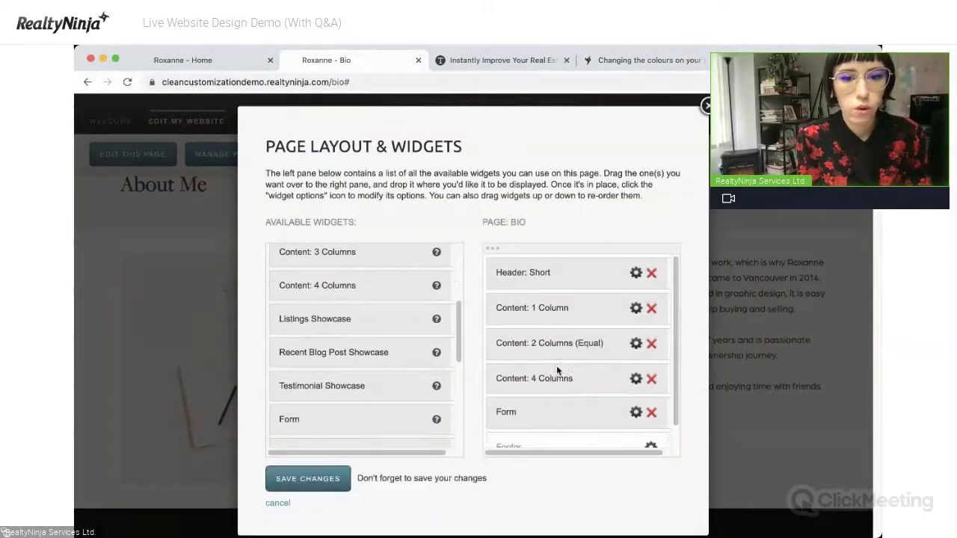
left_click_drag(367, 391, 612, 390)
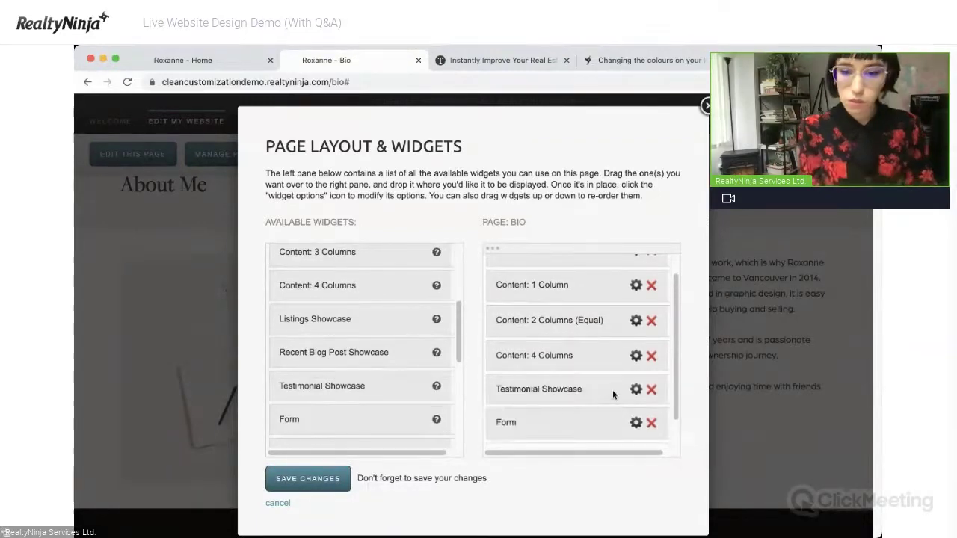
Fill the first testimonial with pasted lorem ipsum text and the name "Someone", apply the widget options, and save the page layout.
left_click(635, 391)
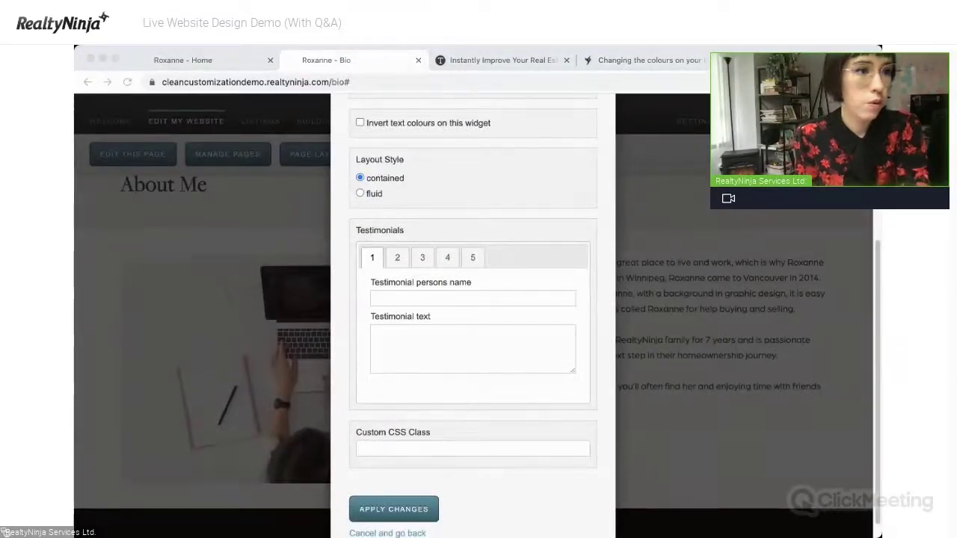
left_click(459, 345)
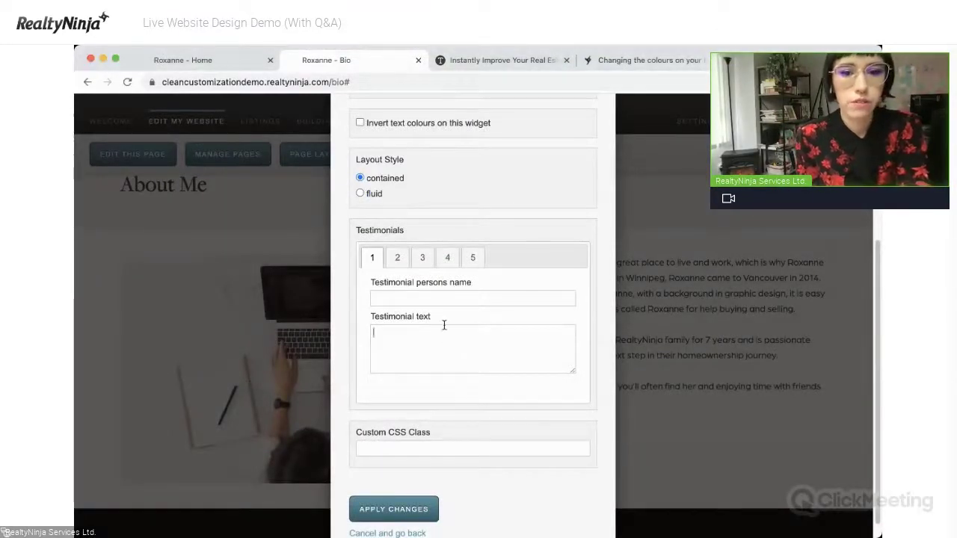
key("super+v")
left_click(444, 296)
type("Som")
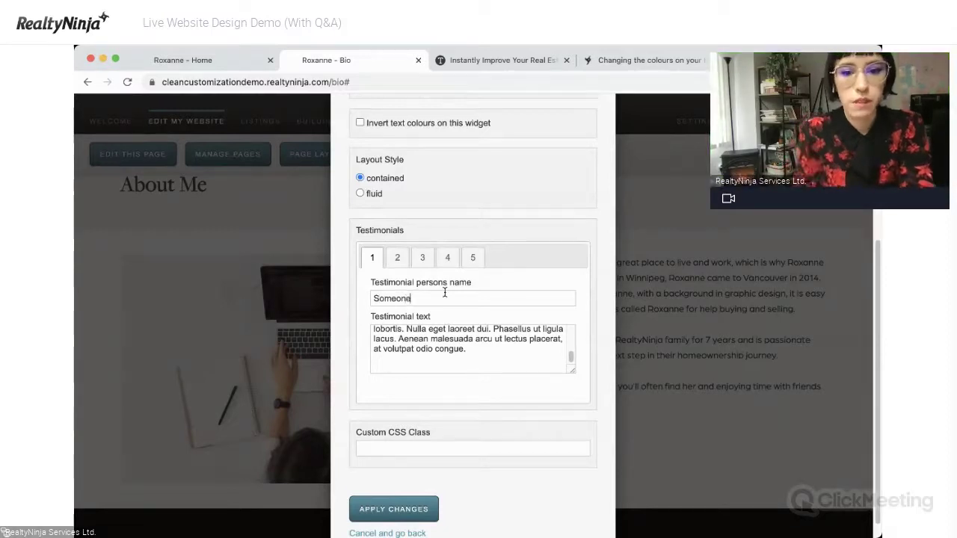
scroll(434, 359, "up", 1)
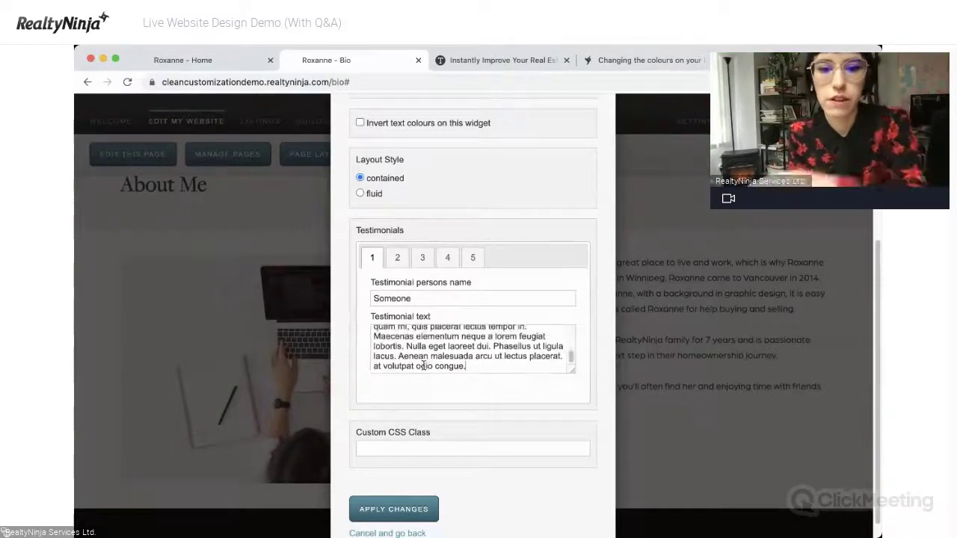
left_click(419, 490)
left_click(322, 478)
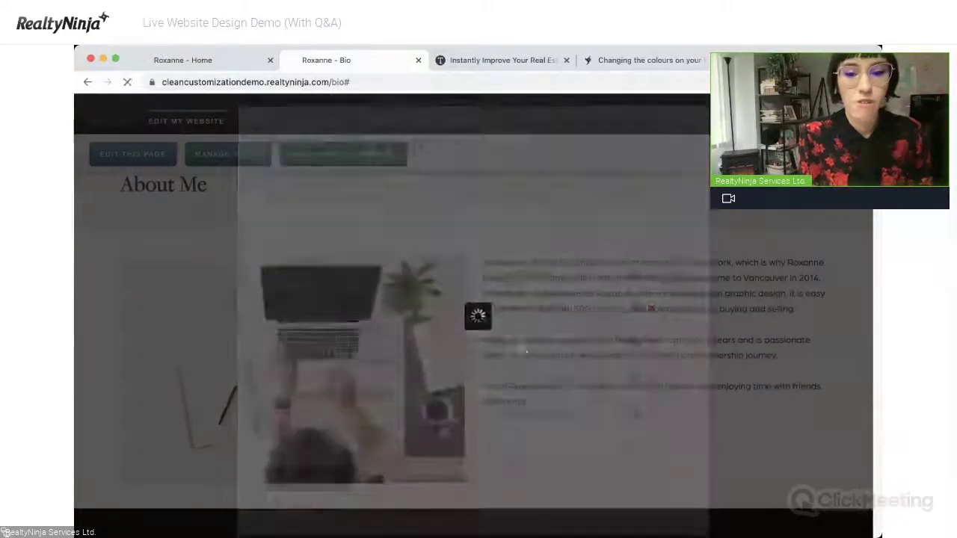
Edit the Bio page and insert the house-with-garden photo and the bathroom photo into the first and second columns of the four-column section.
scroll(598, 337, "down", 3)
scroll(447, 412, "down", 3)
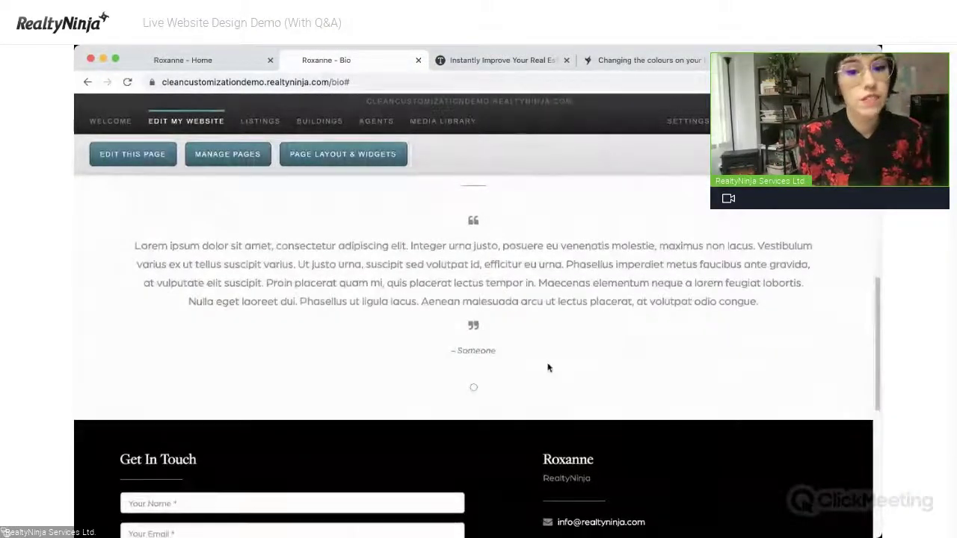
scroll(269, 262, "up", 3)
scroll(390, 399, "up", 2)
scroll(390, 399, "down", 2)
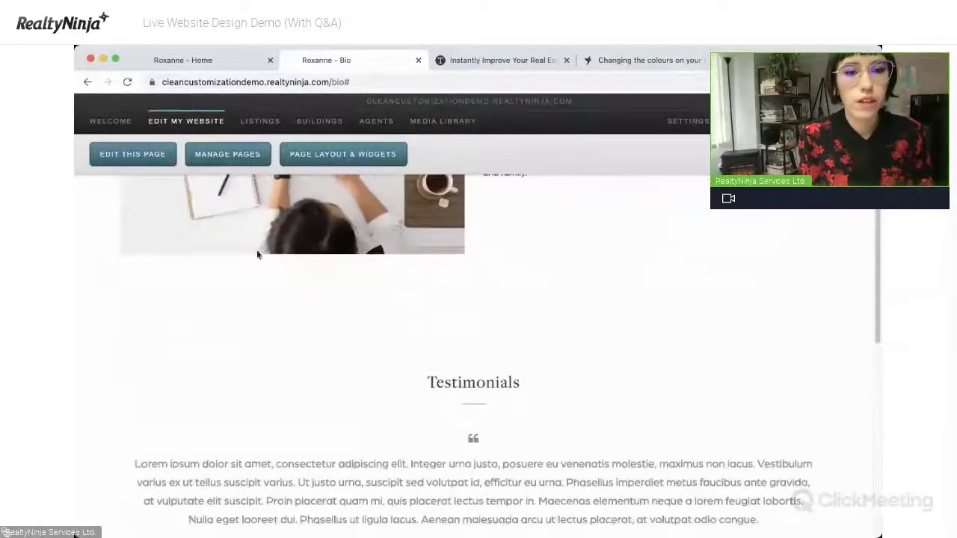
left_click(132, 157)
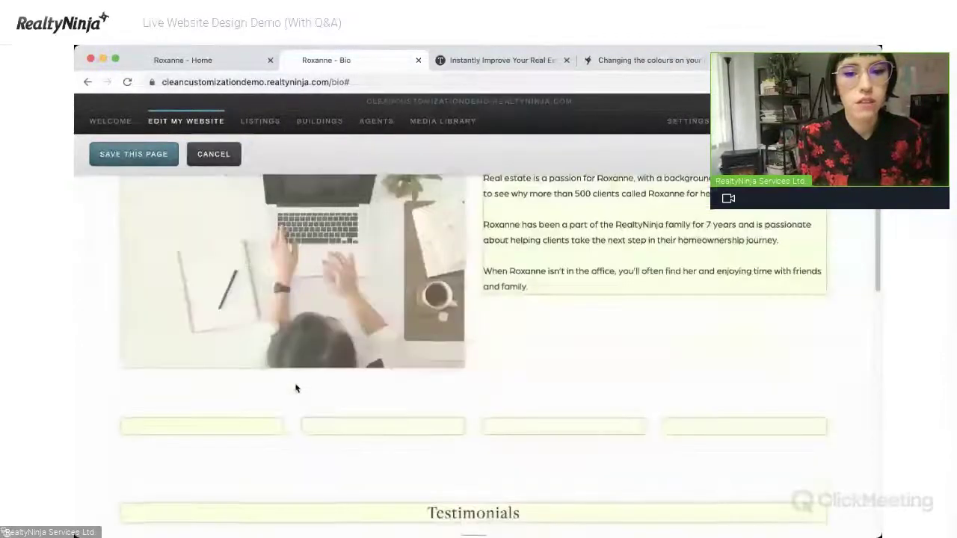
left_click(313, 217)
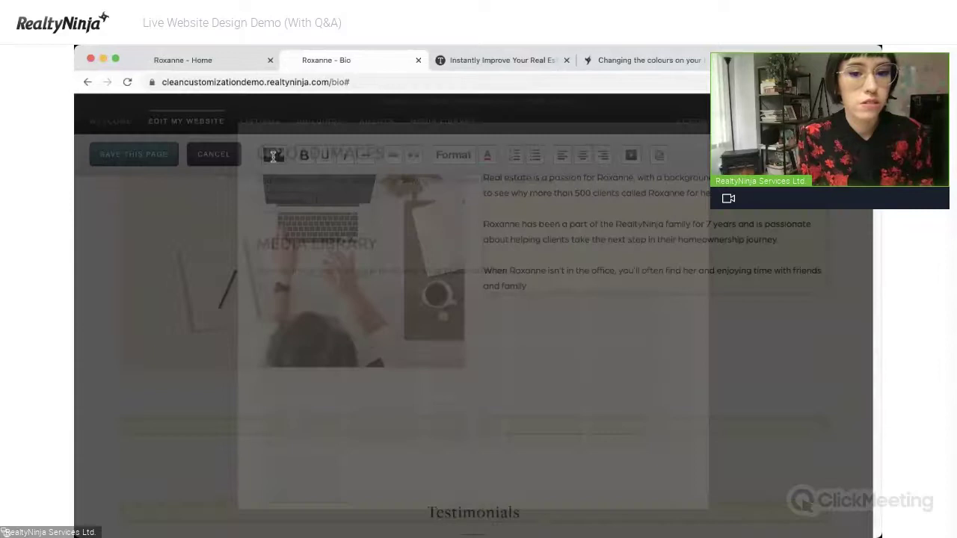
left_click(397, 340)
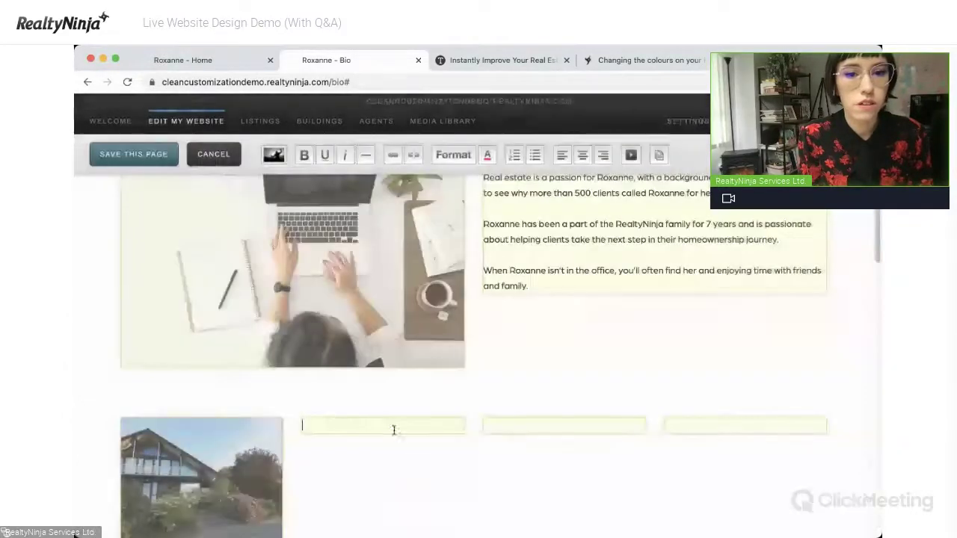
left_click(282, 161)
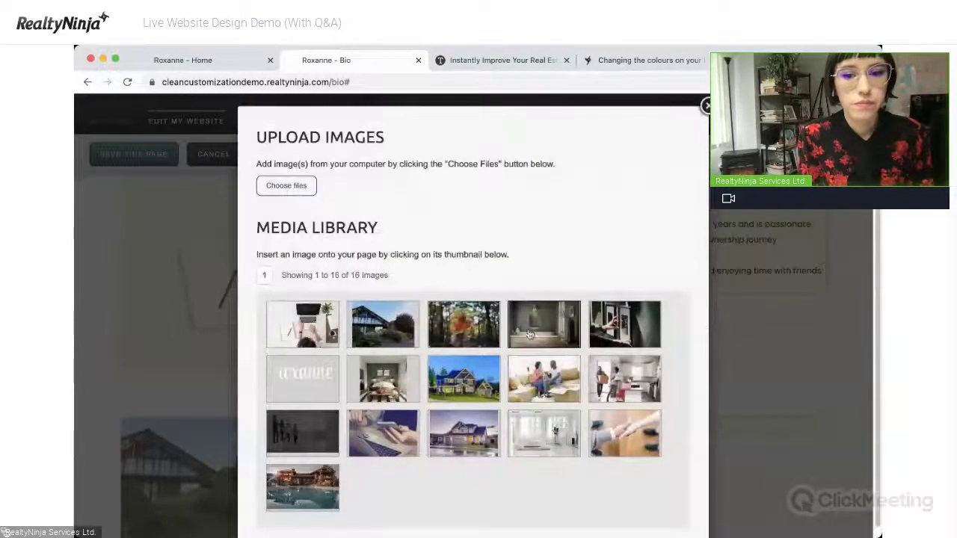
left_click(707, 103)
Insert the red maple leaf photo into the third column and the photo of hands with picture frames into the fourth column.
left_click(585, 430)
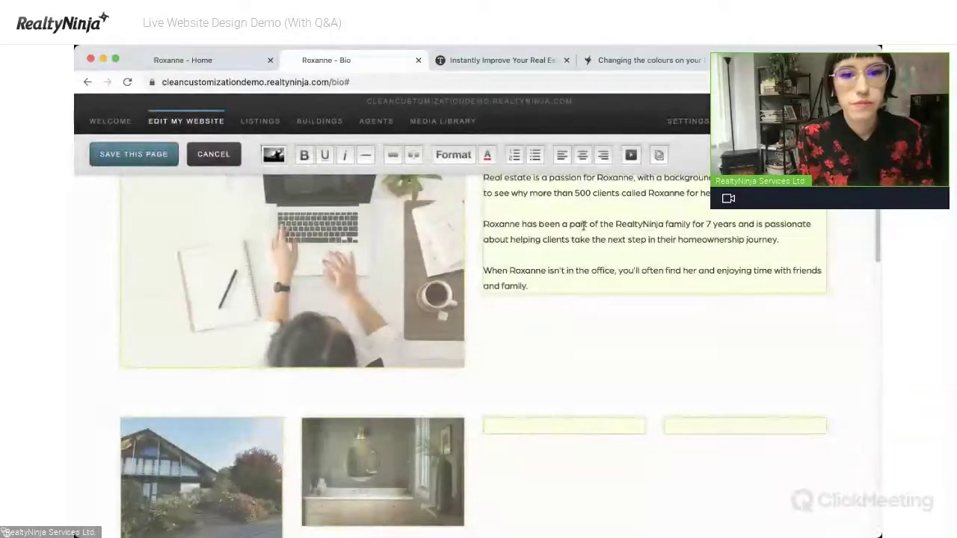
left_click(270, 157)
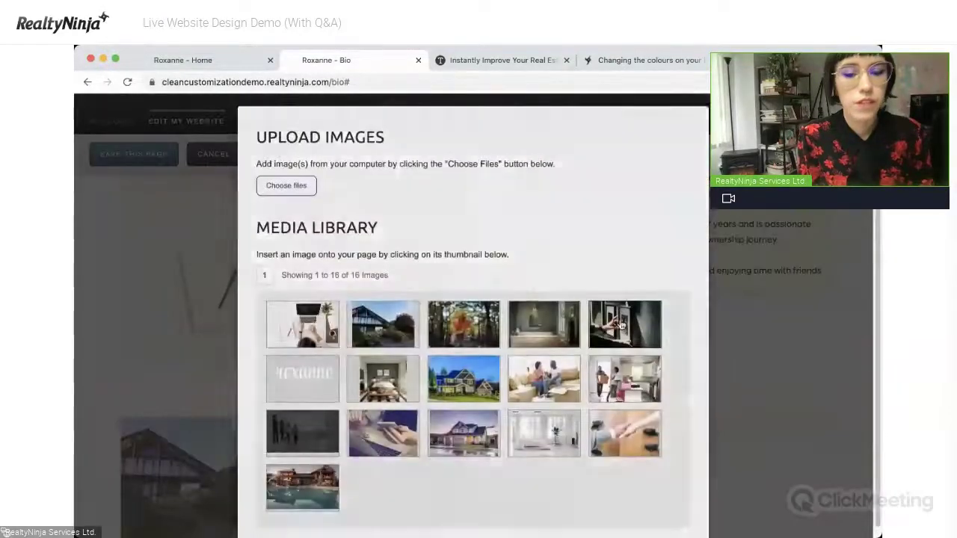
left_click(656, 398)
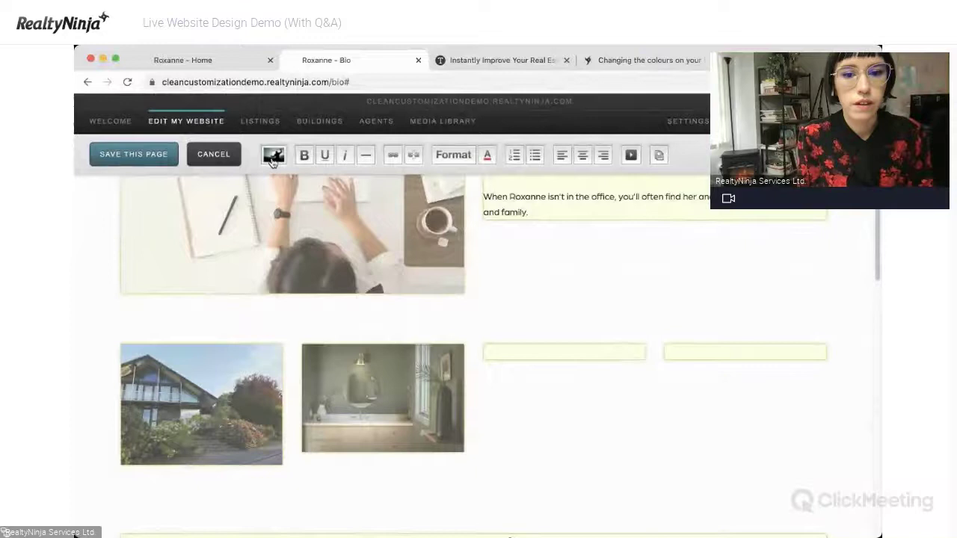
left_click(273, 156)
left_click(464, 332)
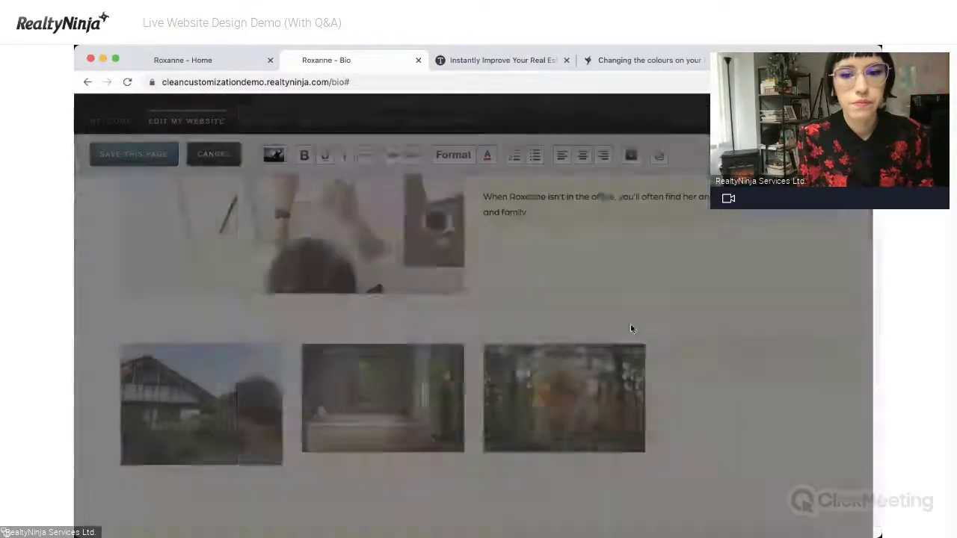
left_click(273, 155)
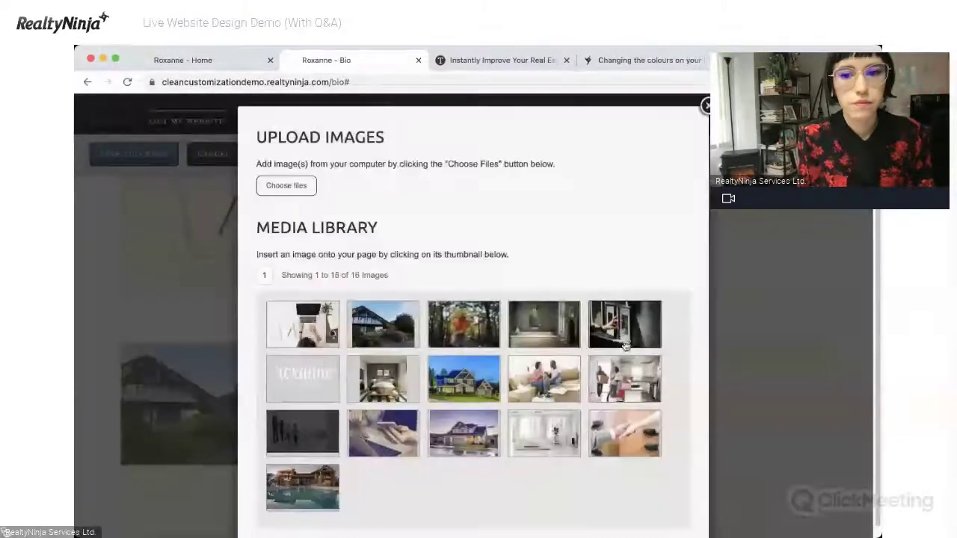
left_click(620, 321)
Swap the first column's photo for the desk photo and back to the house-with-garden photo, center it, and save the page.
left_click(179, 396)
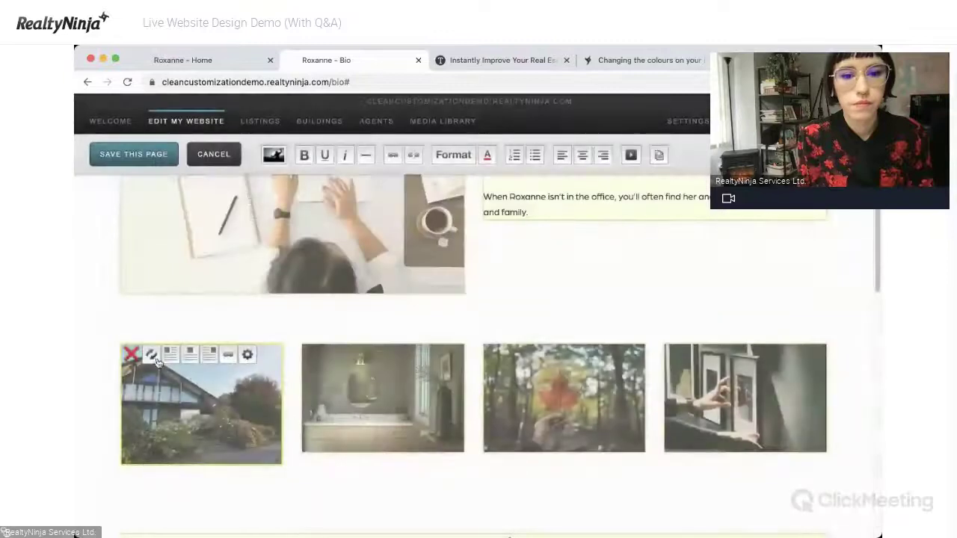
left_click(167, 396)
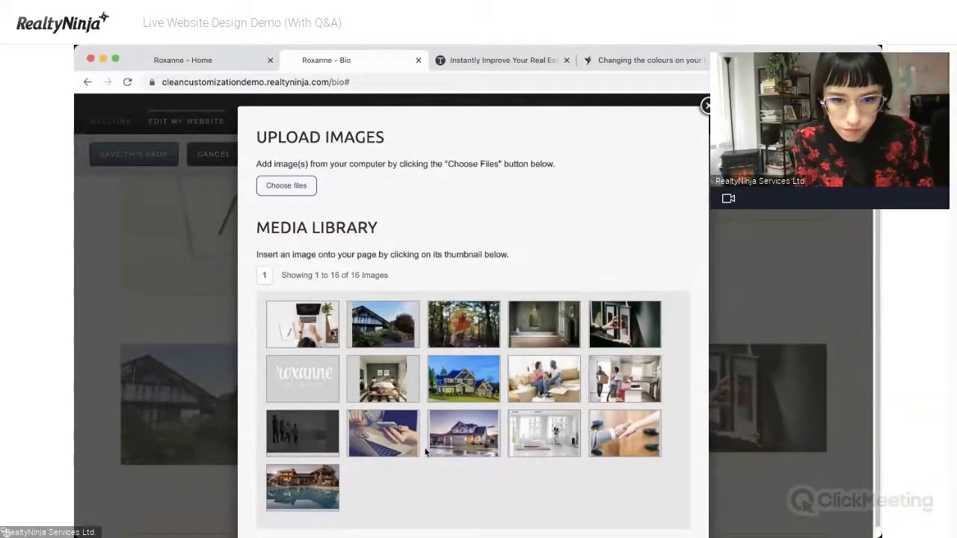
left_click(296, 337)
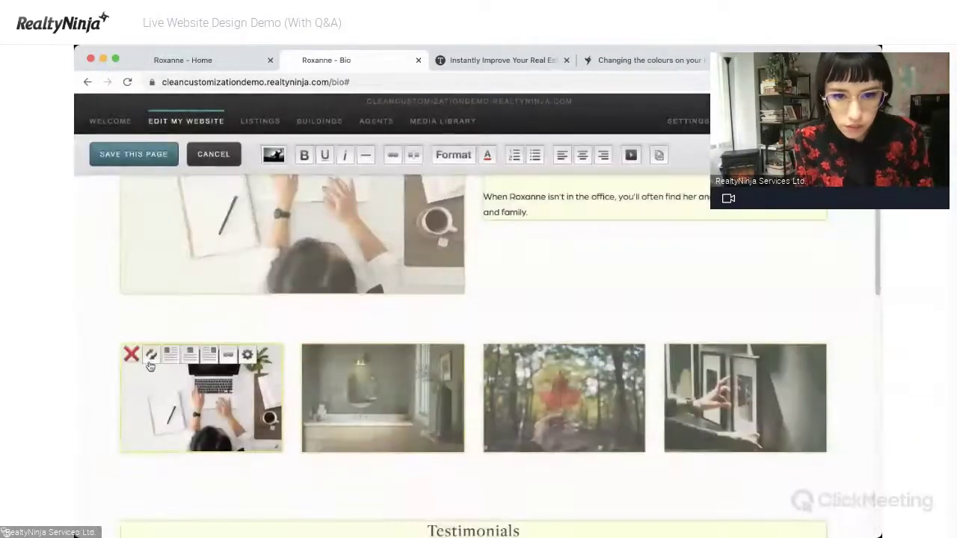
left_click(150, 357)
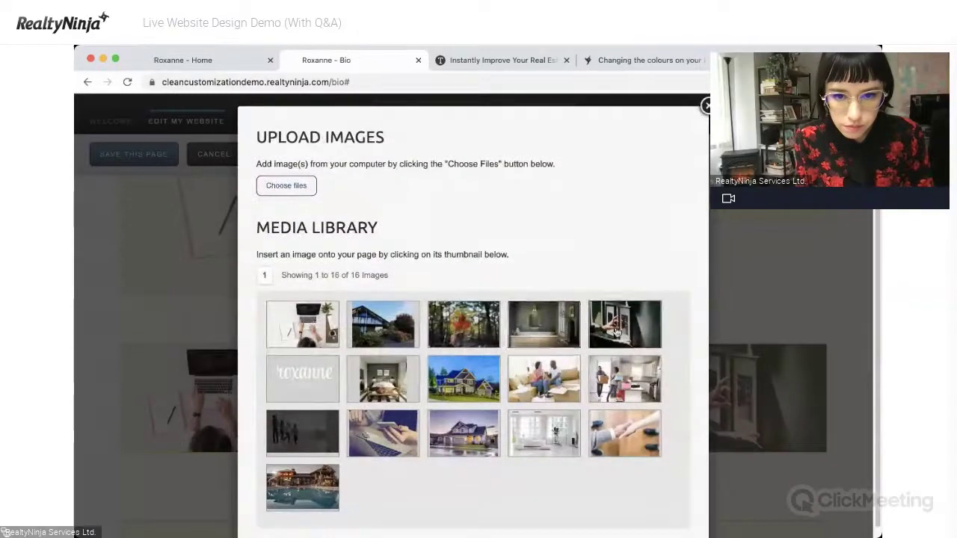
left_click(384, 334)
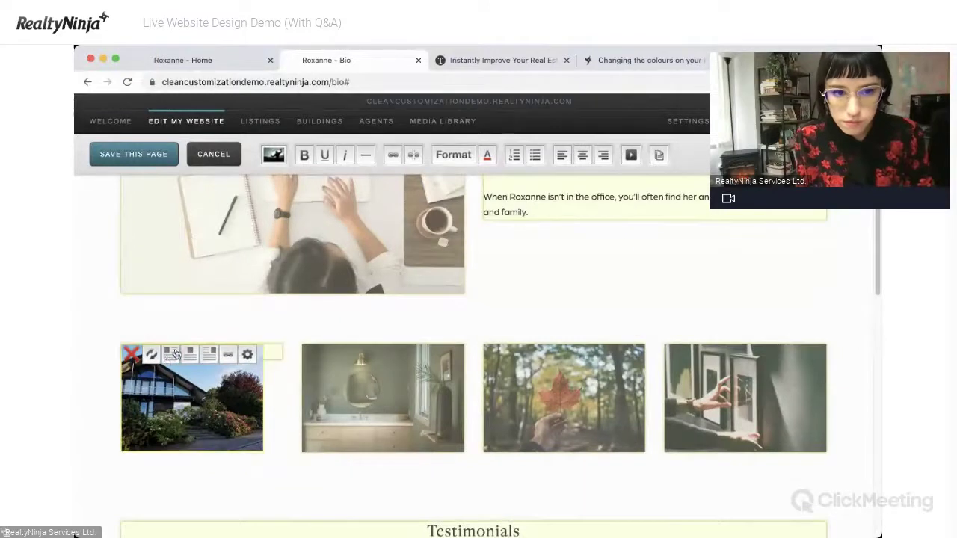
left_click(177, 365)
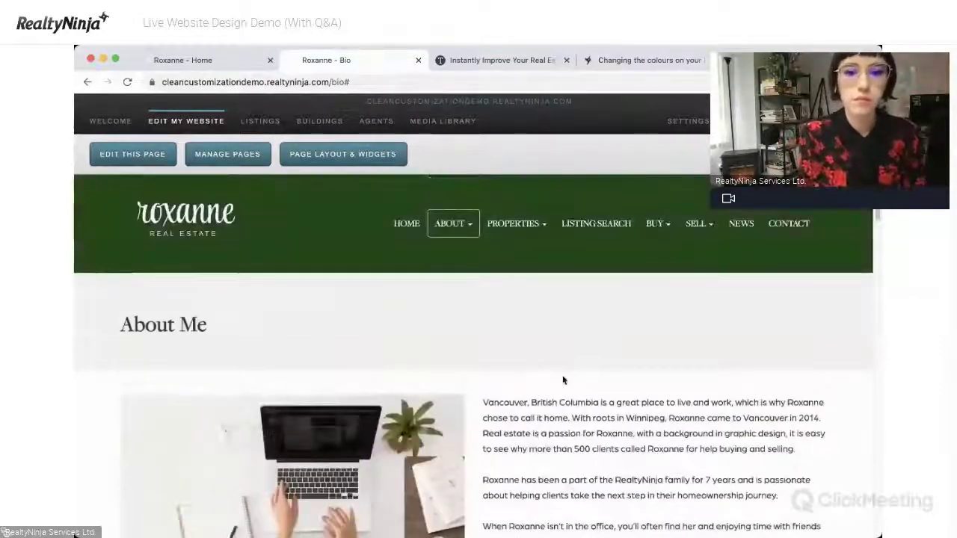
Set the Bio page's Testimonial Showcase background colour to #145511, apply the widget options, and save the page layout.
scroll(575, 389, "down", 3)
scroll(576, 393, "down", 10)
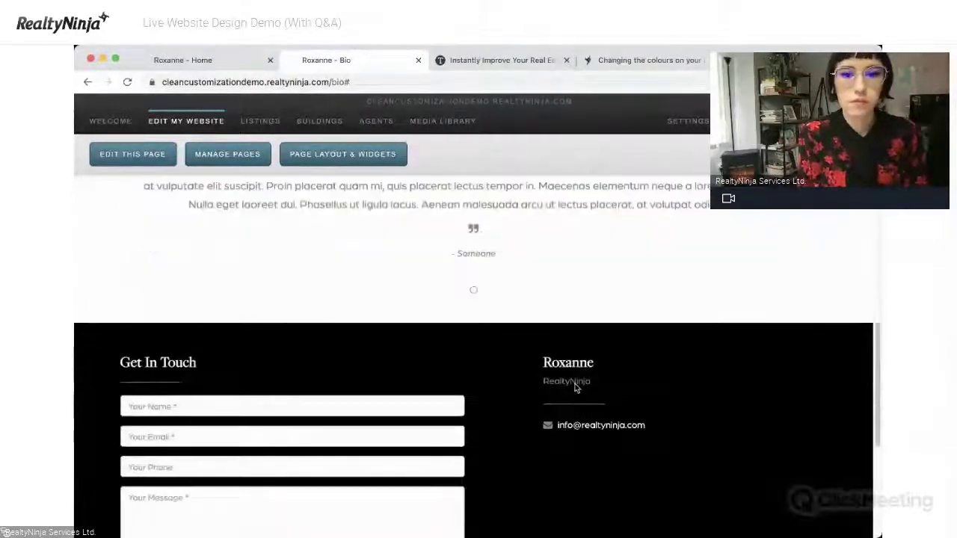
scroll(513, 354, "up", 1)
left_click(343, 154)
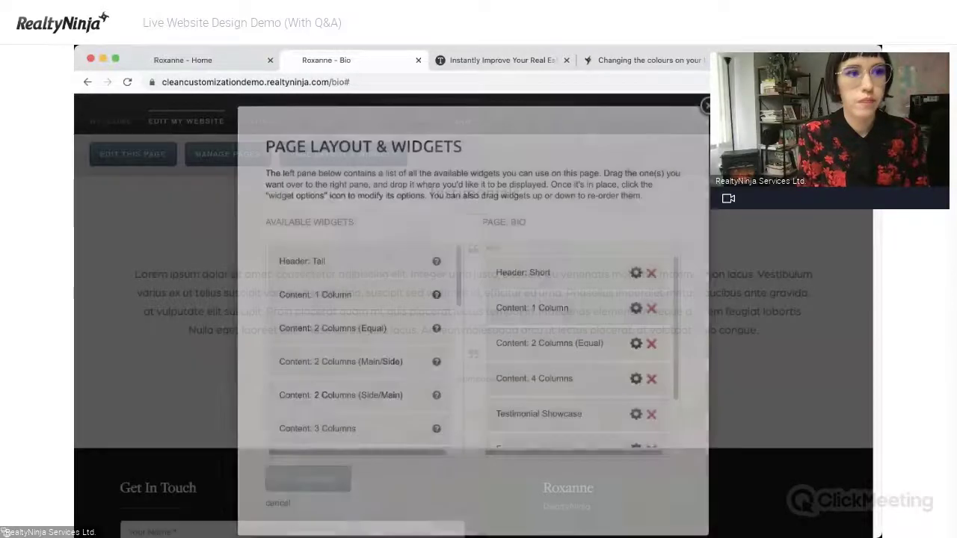
scroll(630, 392, "down", 2)
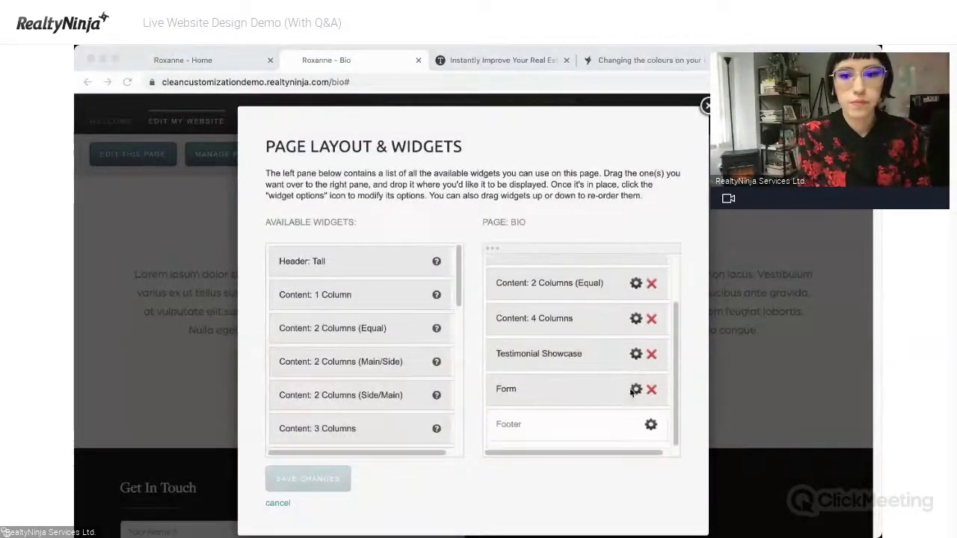
left_click(635, 355)
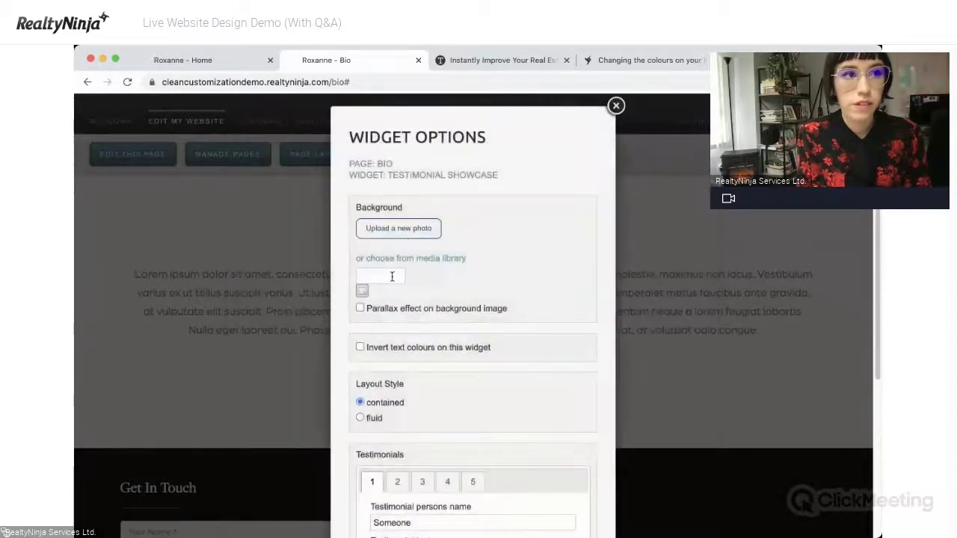
left_click(391, 276)
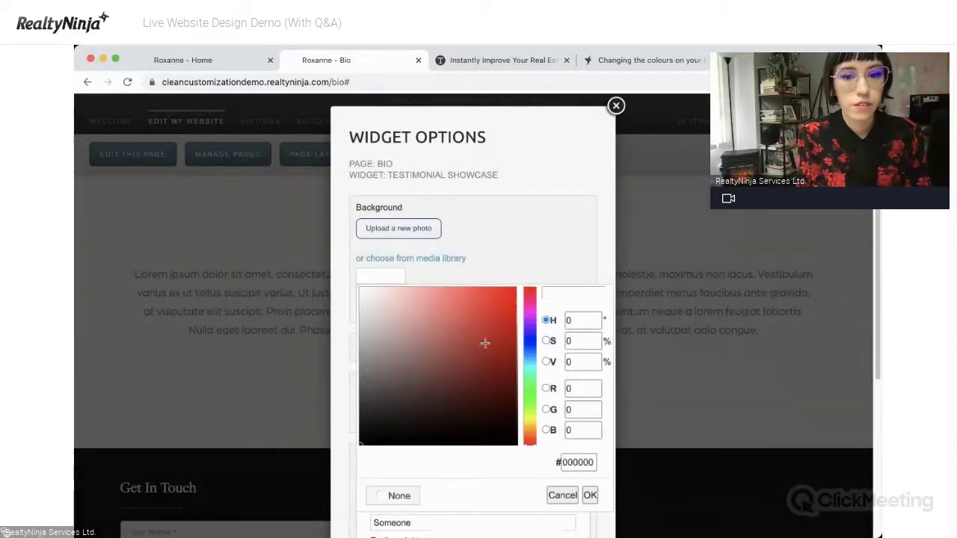
left_click(530, 395)
left_click(506, 386)
left_click(483, 392)
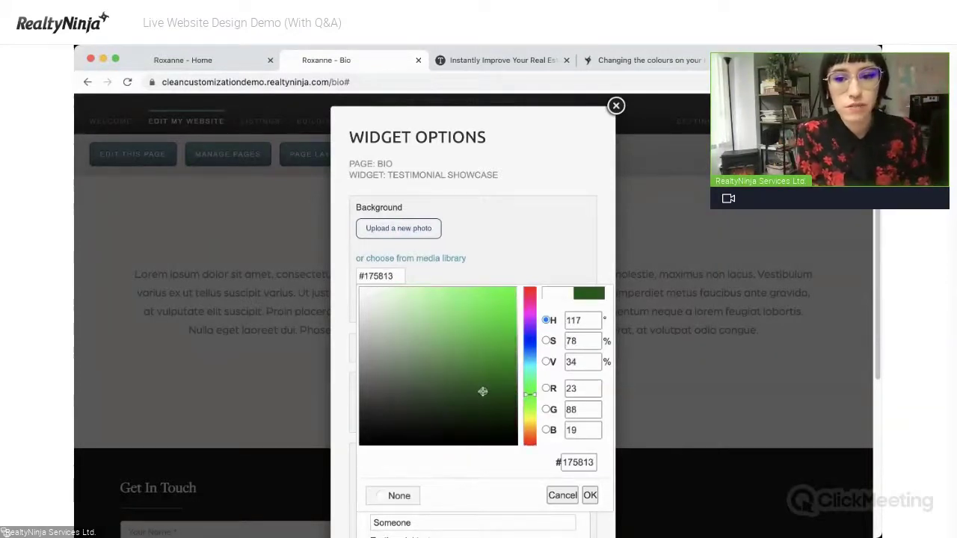
left_click(590, 495)
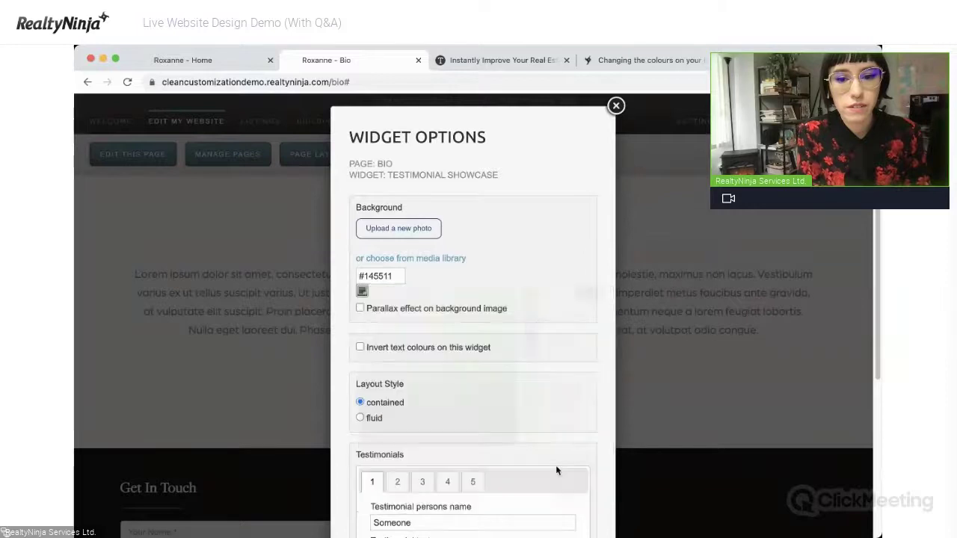
scroll(555, 465, "down", 4)
left_click(395, 491)
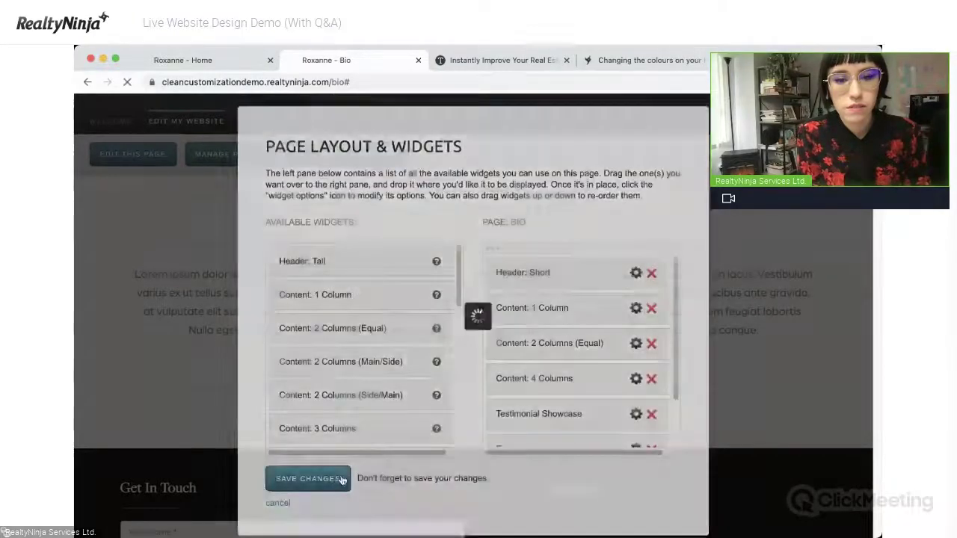
left_click(306, 476)
Invert the text colours on the Testimonial Showcase widget, apply the widget options, and save the page layout.
left_click(400, 154)
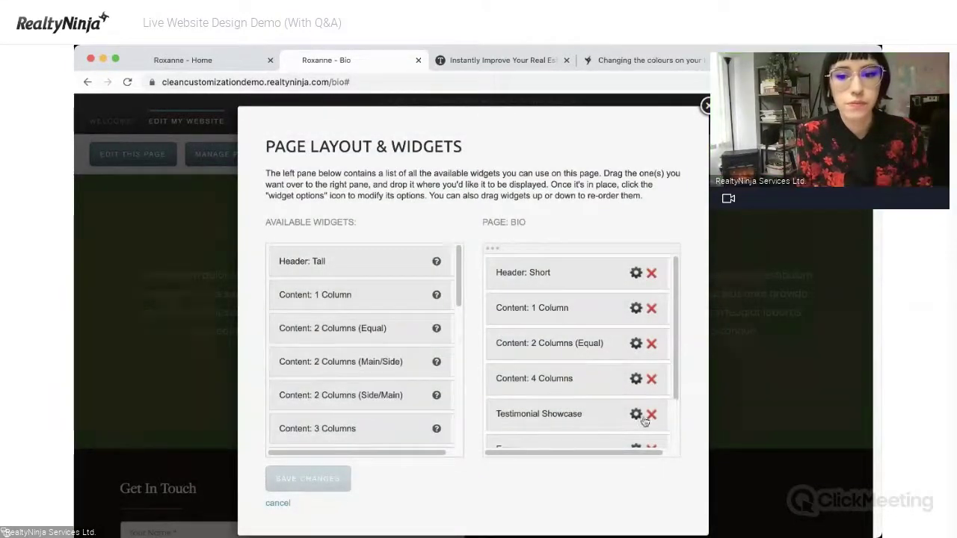
left_click(635, 416)
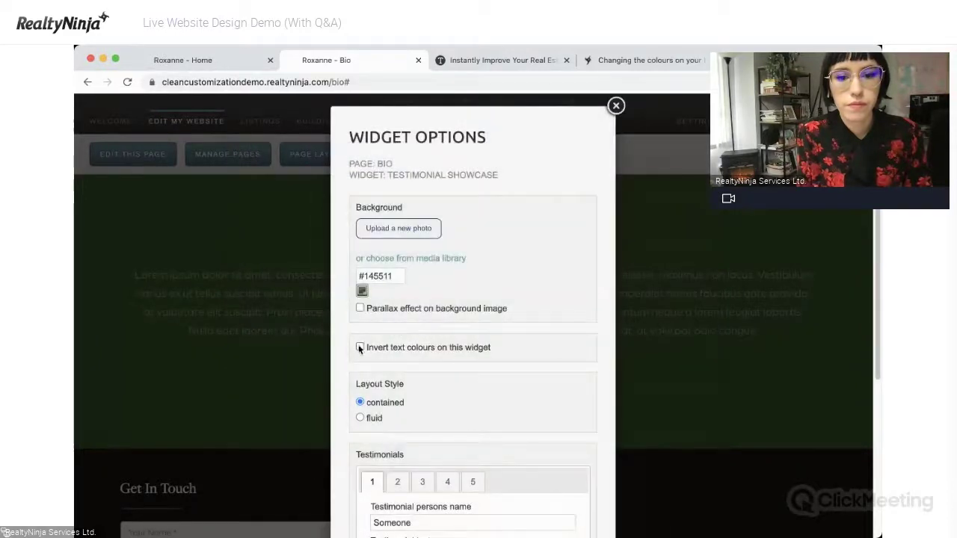
left_click(359, 348)
scroll(360, 350, "down", 4)
left_click(378, 490)
left_click(321, 480)
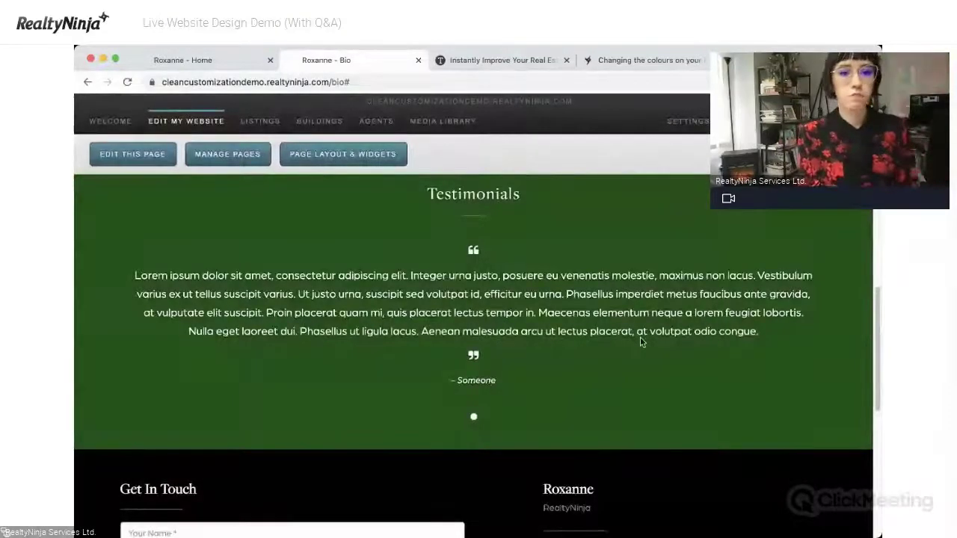
Review the Bio page's photo row, testimonial section, contact form and header from end to end.
scroll(646, 404, "down", 5)
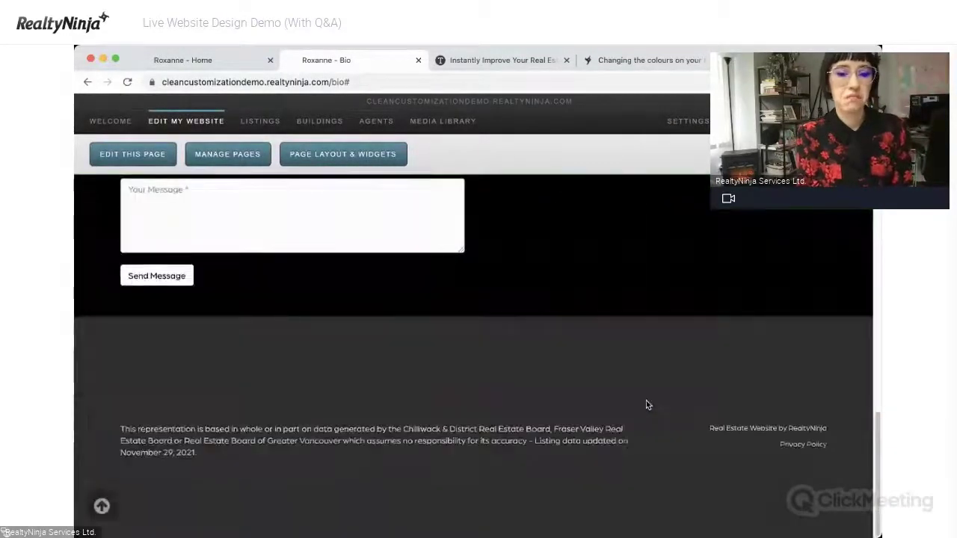
scroll(648, 405, "up", 7)
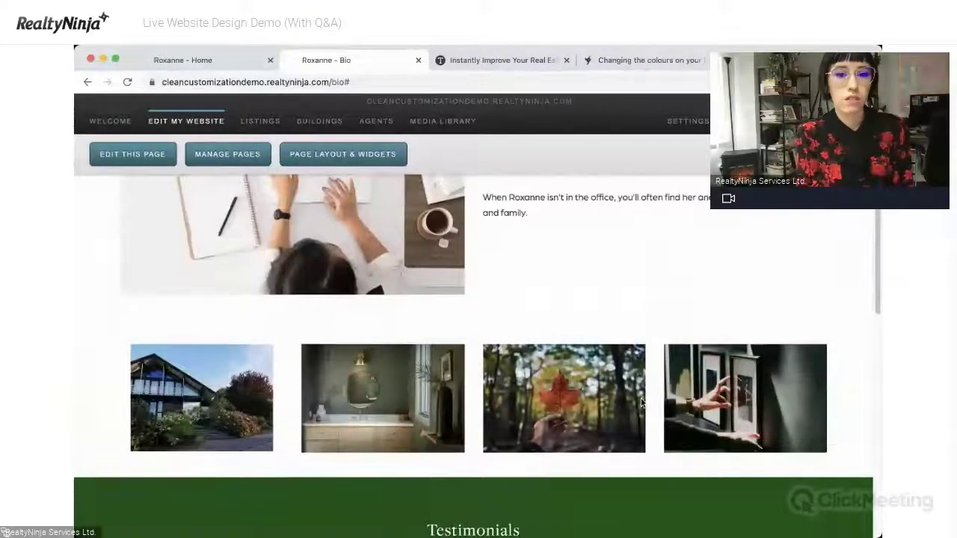
scroll(641, 402, "up", 4)
scroll(641, 402, "down", 6)
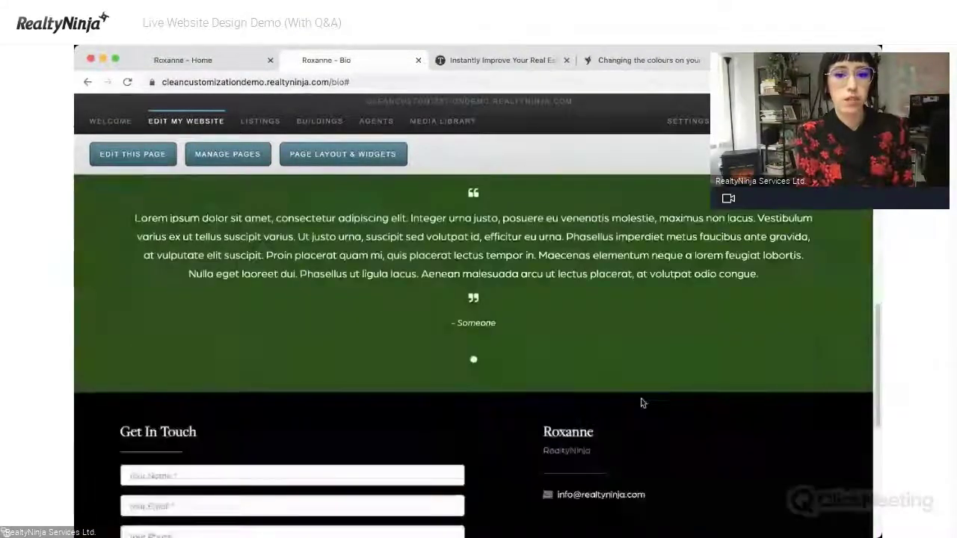
scroll(640, 403, "down", 2)
scroll(641, 403, "up", 6)
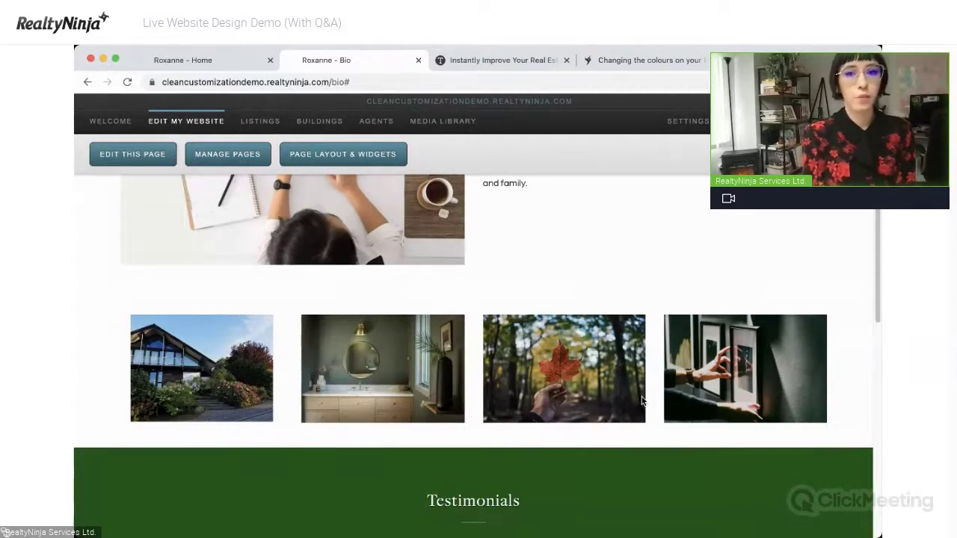
scroll(560, 361, "up", 5)
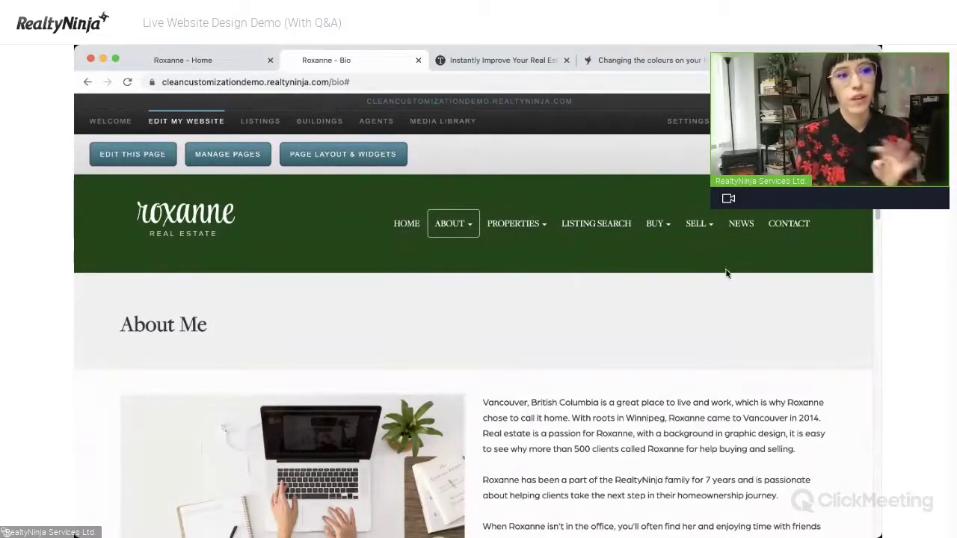
Open the Selling Your Home page and examine its heading, intro text, photo and home information form.
mouse_move(696, 228)
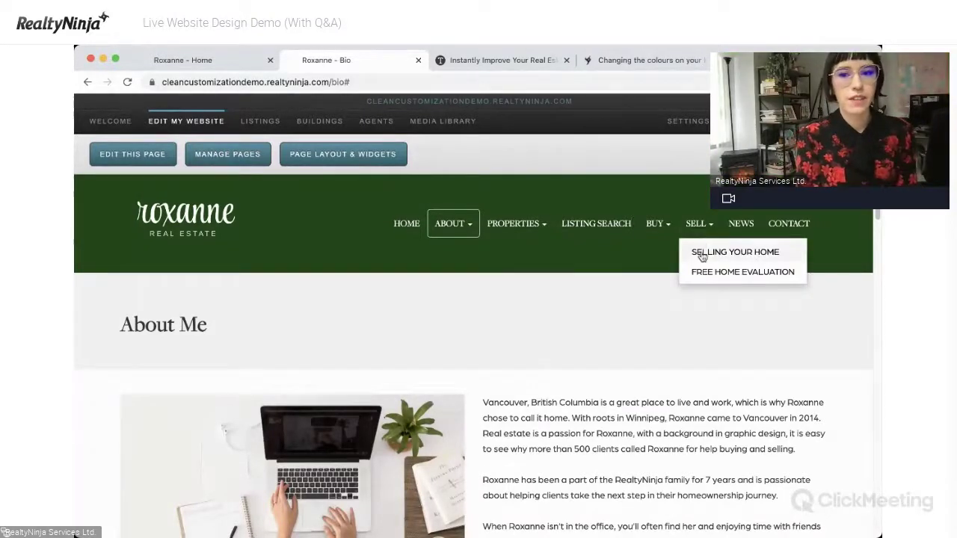
left_click(706, 253)
scroll(451, 380, "down", 2)
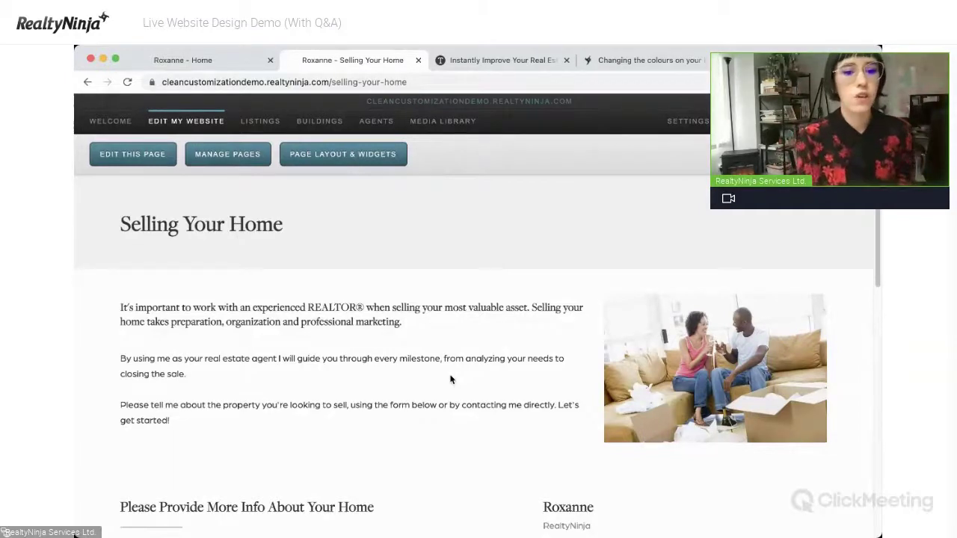
scroll(450, 380, "down", 3)
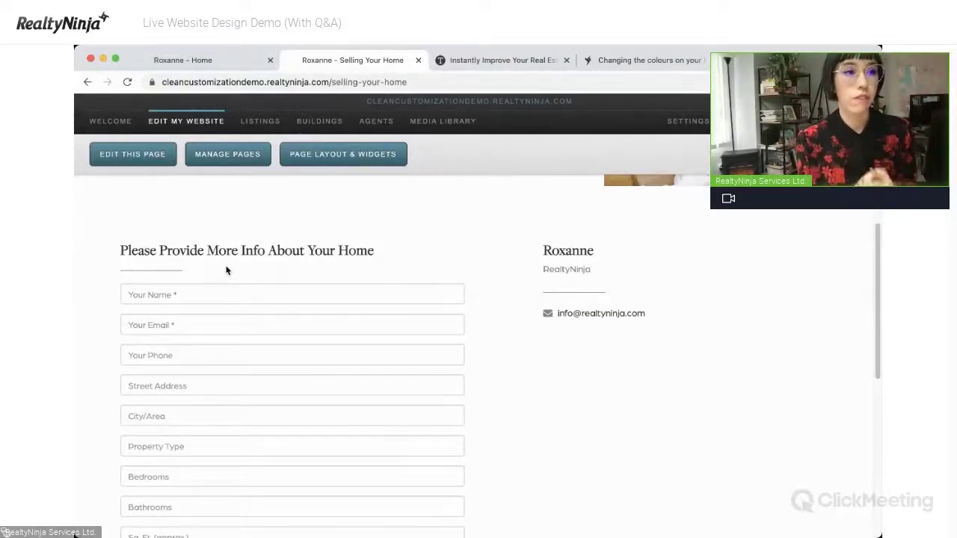
scroll(227, 276, "up", 5)
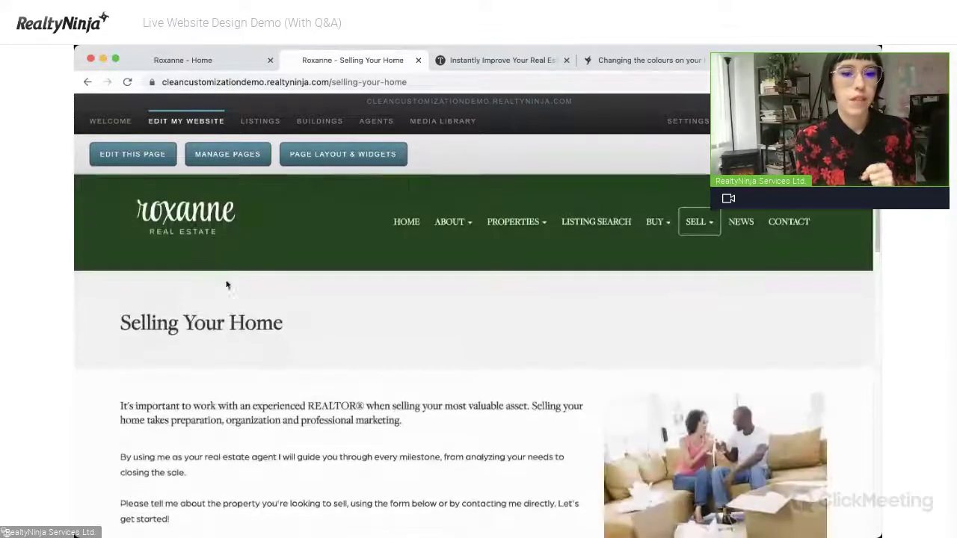
scroll(227, 285, "down", 1)
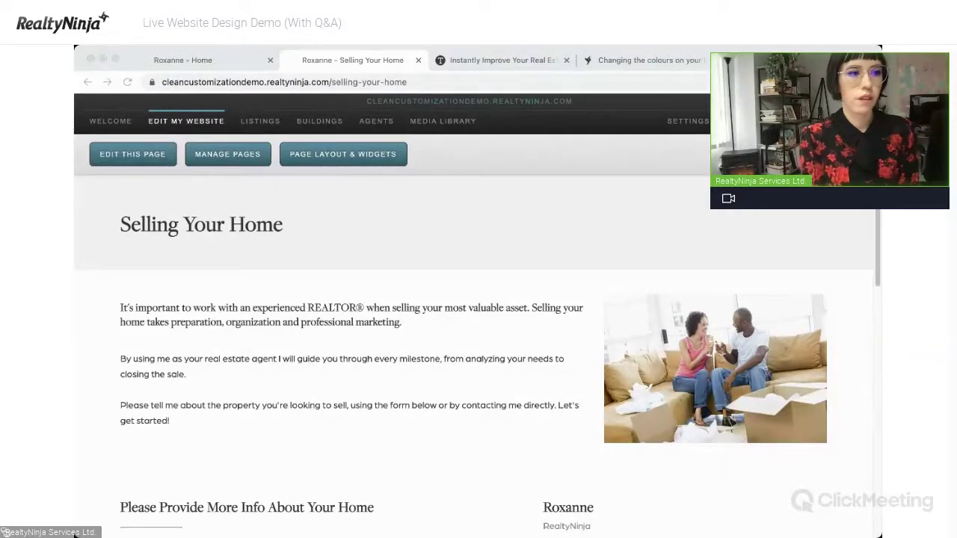
left_click(93, 498)
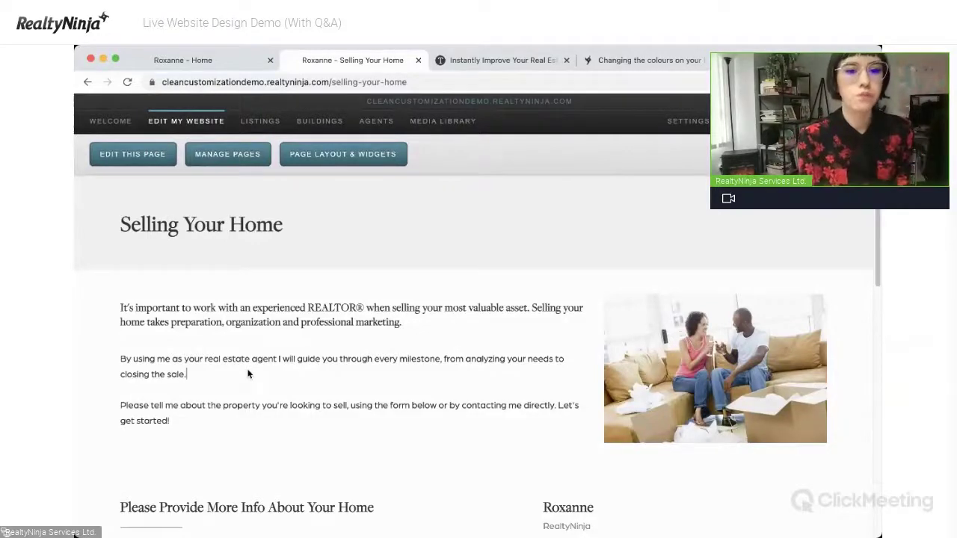
scroll(249, 374, "down", 1)
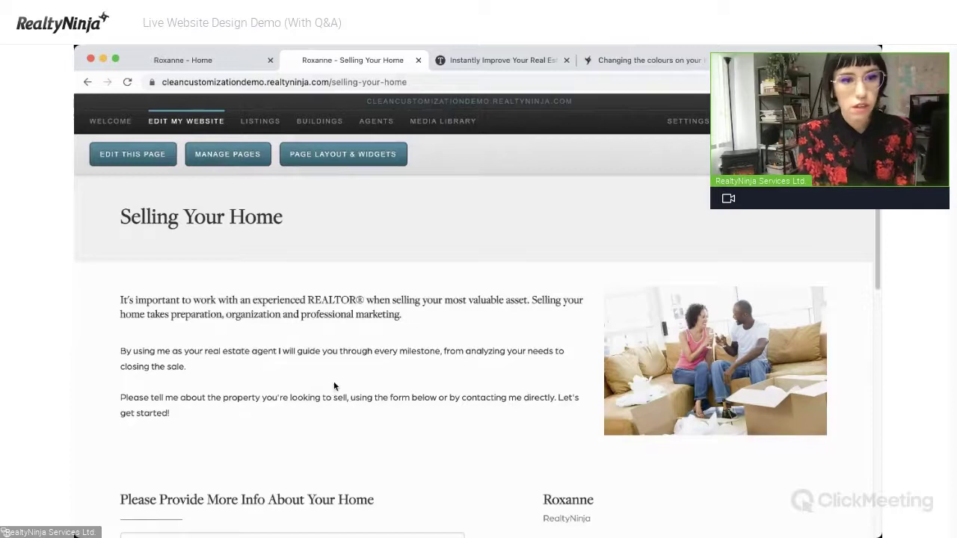
scroll(441, 322, "down", 1)
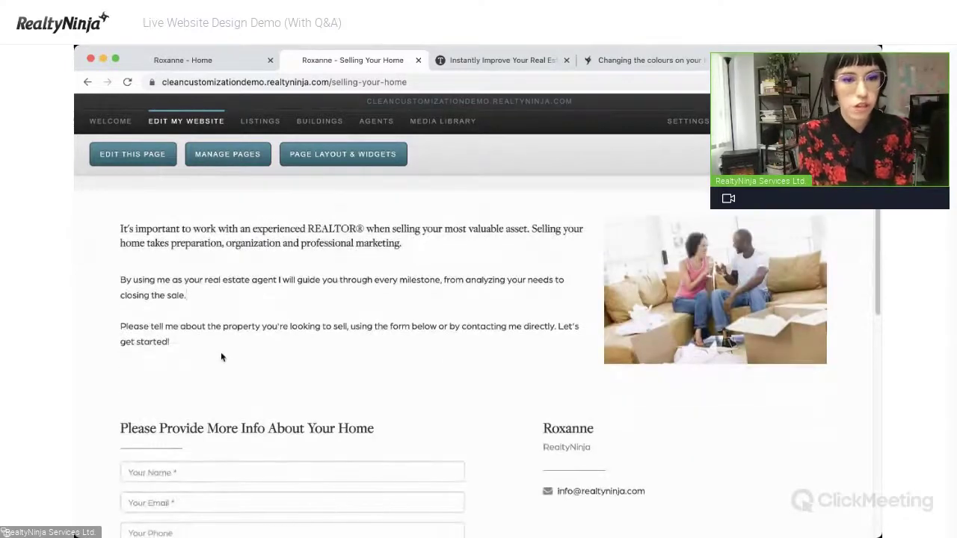
Open the Selling Your Home page layout and add another Content: 1 Column widget above the Content: 2 Columns (Main/Side) widget.
scroll(220, 358, "up", 2)
left_click(305, 160)
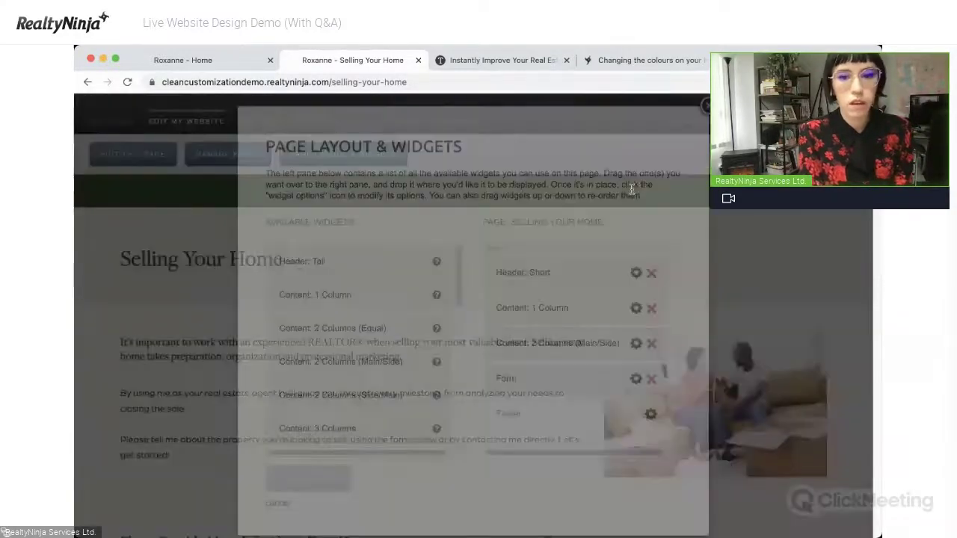
left_click_drag(326, 296, 546, 335)
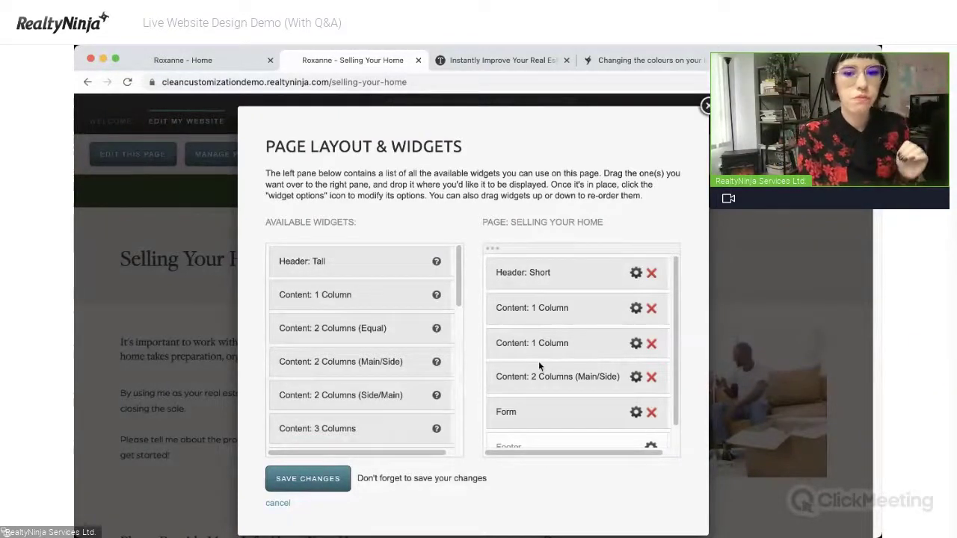
scroll(539, 360, "down", 1)
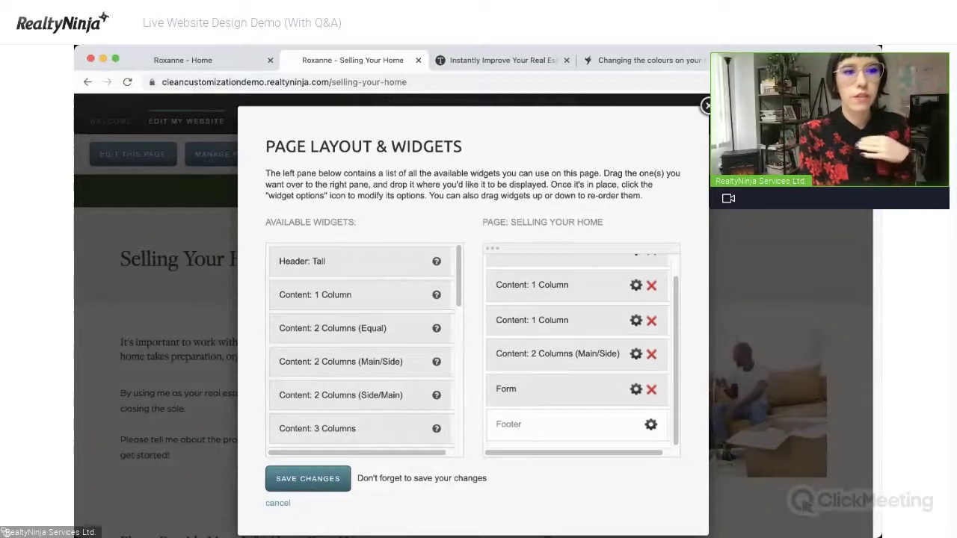
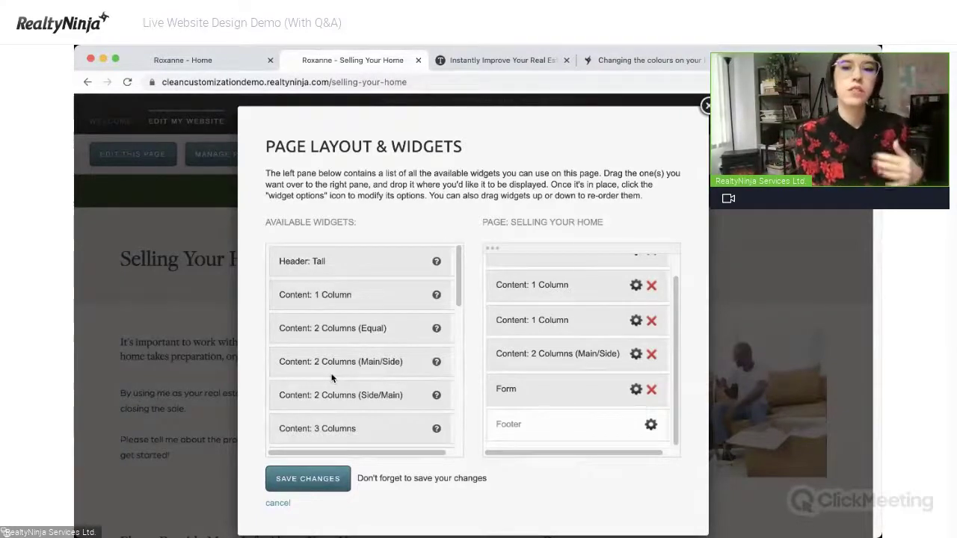
Add a Content: 2 Columns (Side/Main) widget and a second Content: 2 Columns (Main/Side) widget directly above the Form widget.
left_click_drag(346, 397, 569, 386)
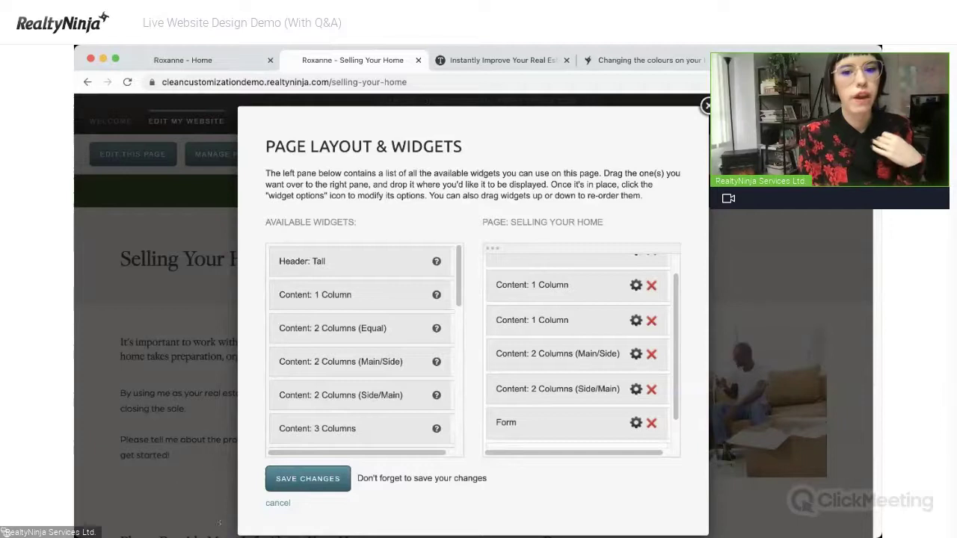
scroll(619, 410, "down", 1)
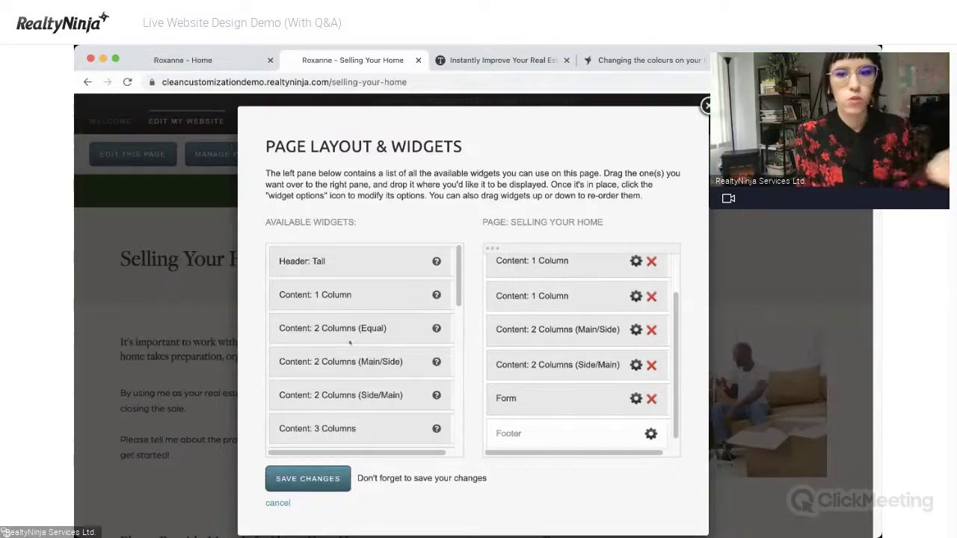
left_click_drag(360, 362, 546, 397)
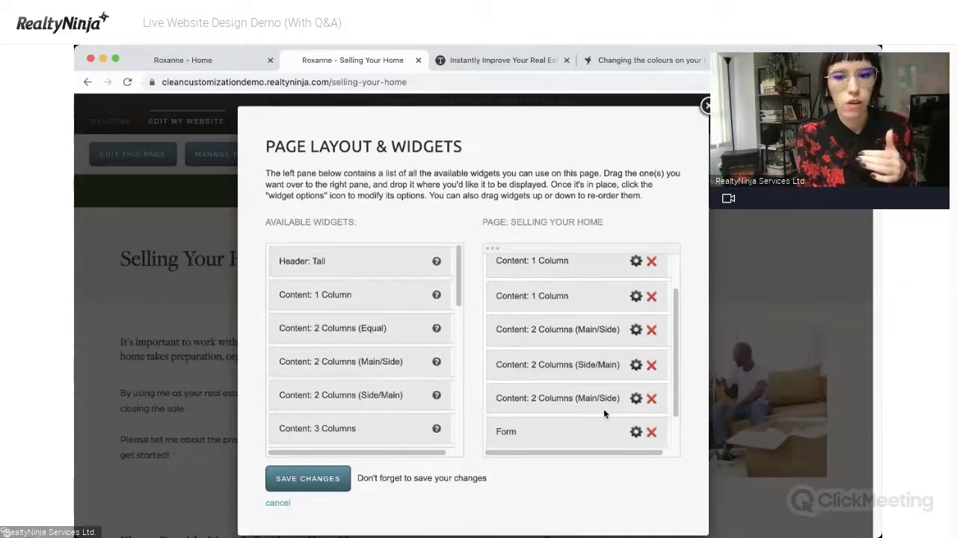
scroll(603, 409, "down", 1)
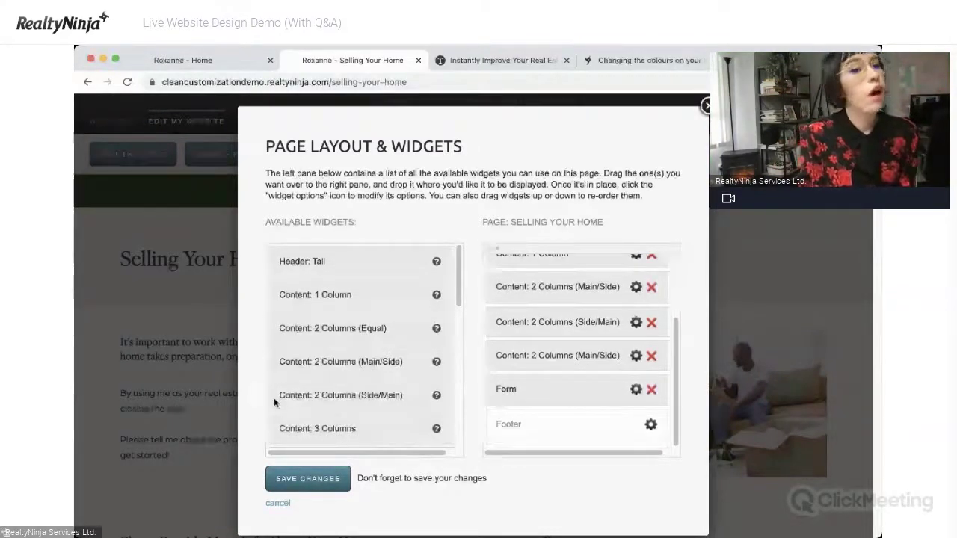
scroll(274, 397, "down", 4)
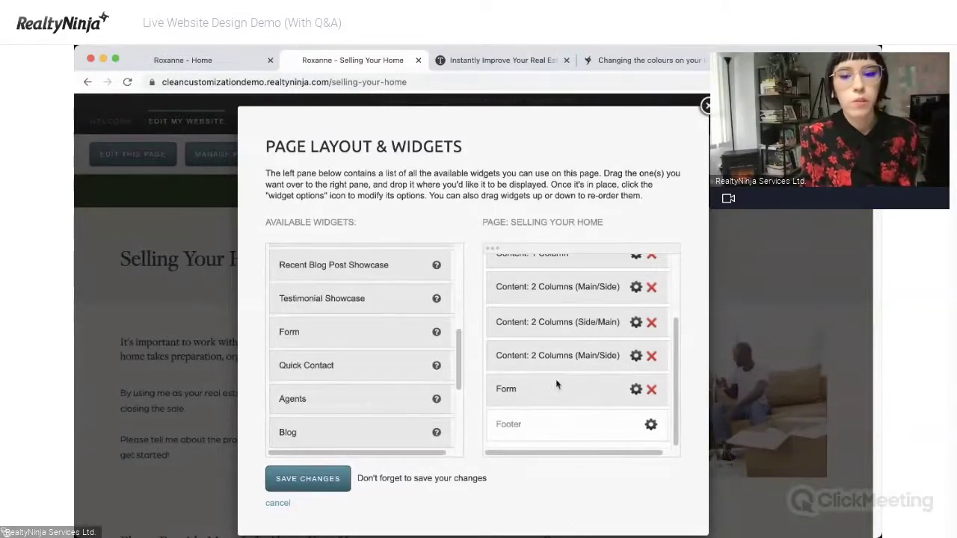
Give the Form widget a #000000 background with inverted text colours, apply the widget options, and save the page layout.
left_click(635, 389)
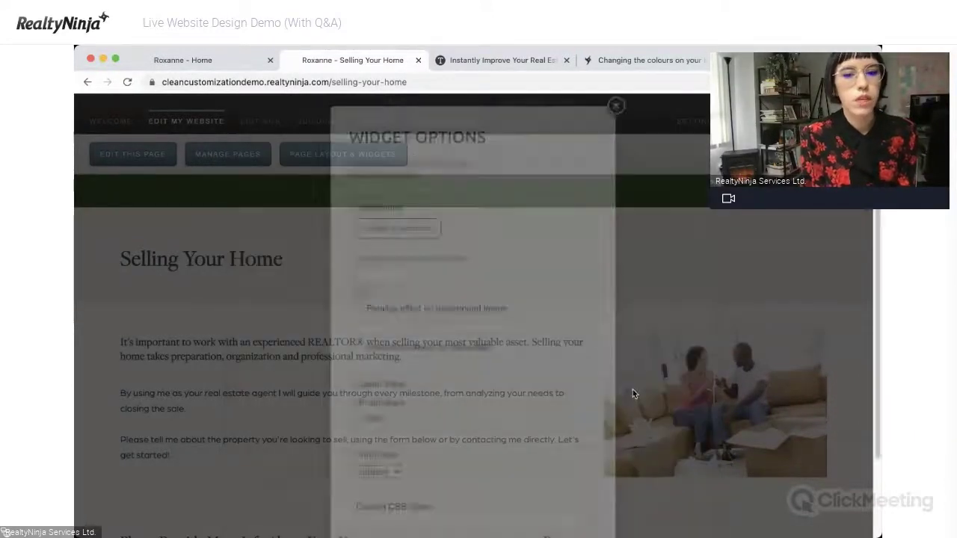
scroll(415, 429, "down", 3)
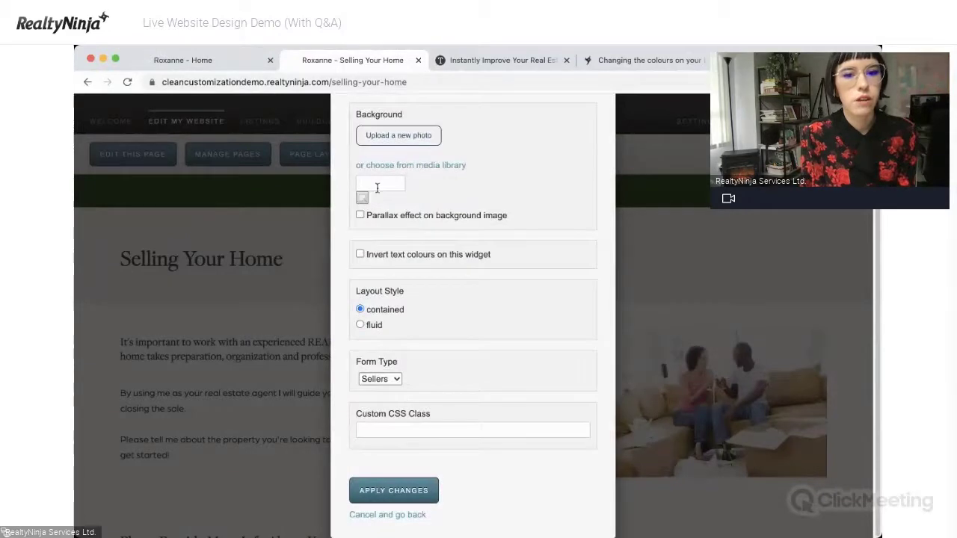
left_click(380, 184)
left_click(374, 346)
left_click(590, 403)
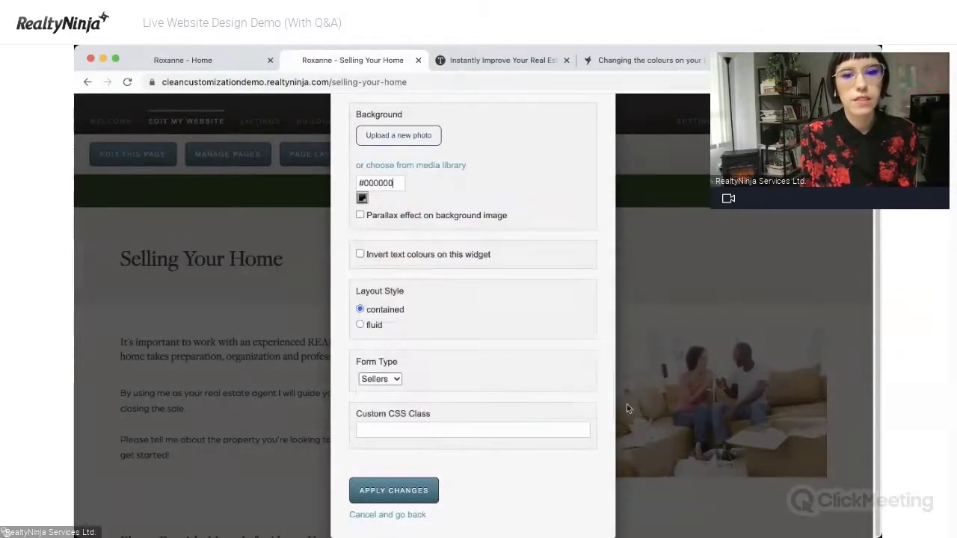
left_click(359, 254)
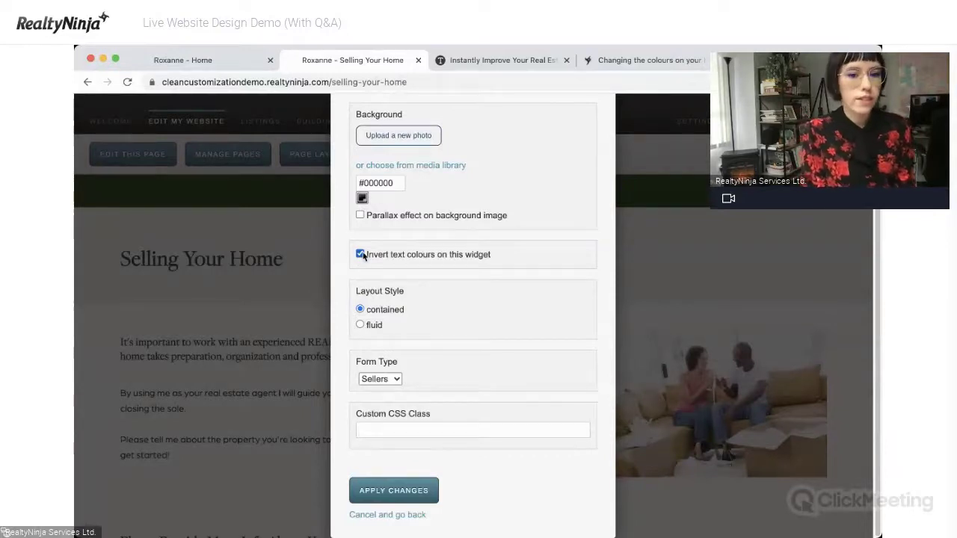
left_click(409, 493)
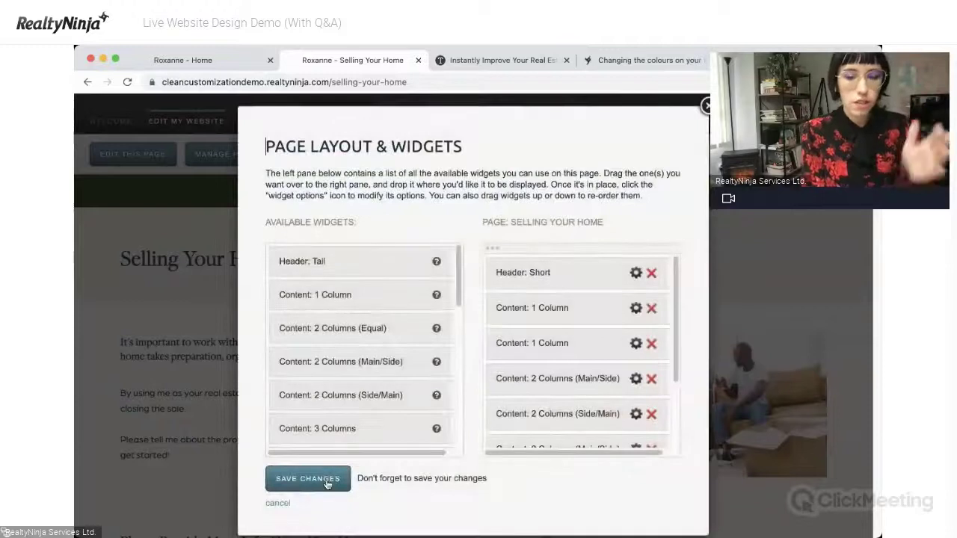
scroll(560, 335, "down", 5)
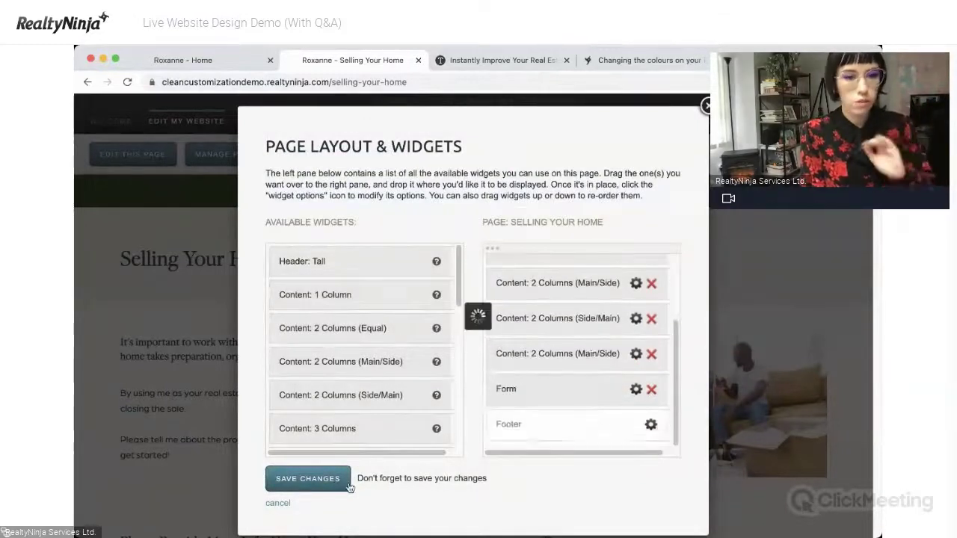
left_click(335, 482)
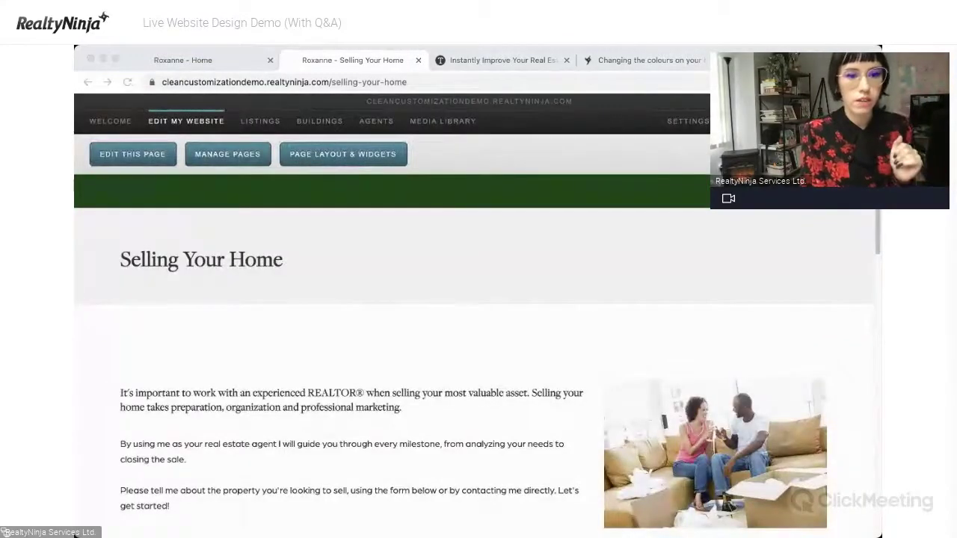
Put the page into edit mode and move all the intro text from the two-column section into the empty one-column section above.
left_click(315, 400)
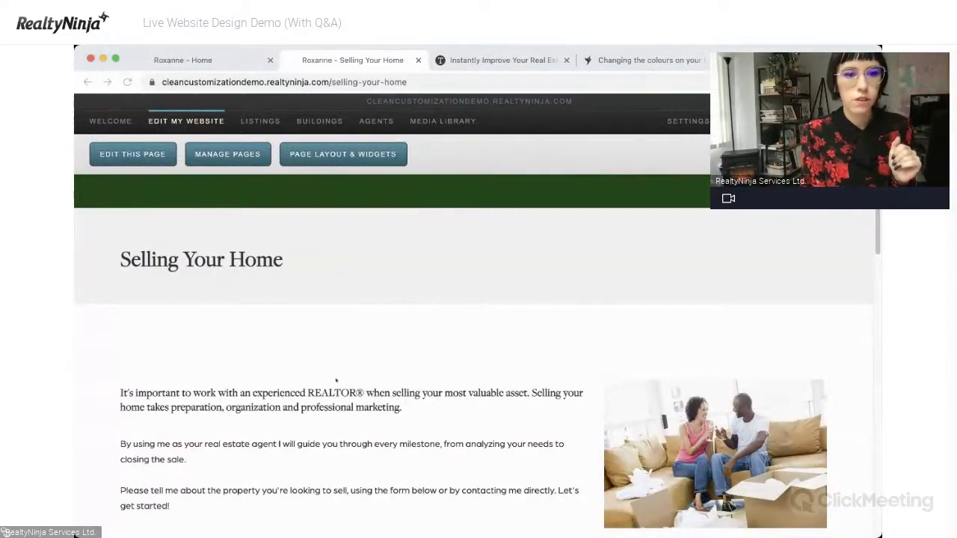
scroll(333, 394, "down", 5)
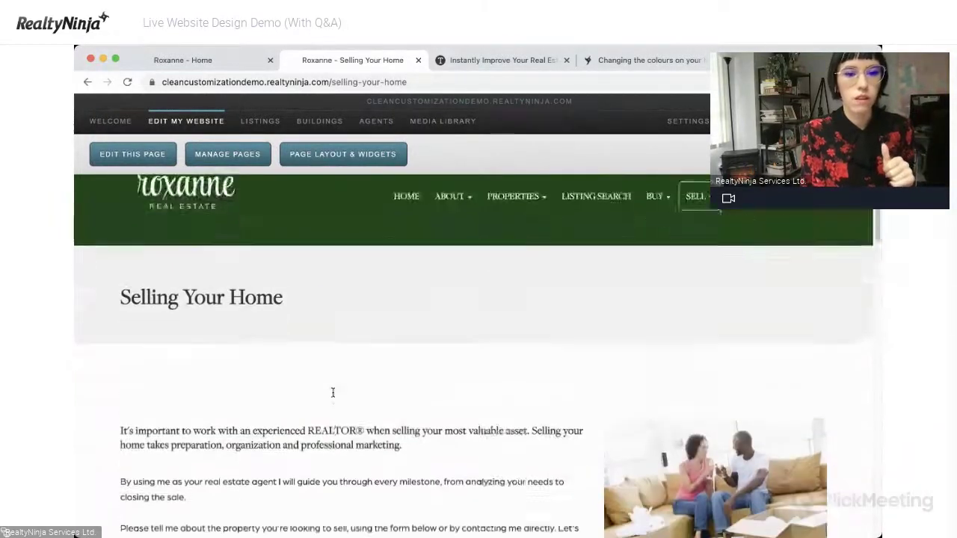
left_click_drag(269, 261, 471, 278)
scroll(479, 236, "up", 1)
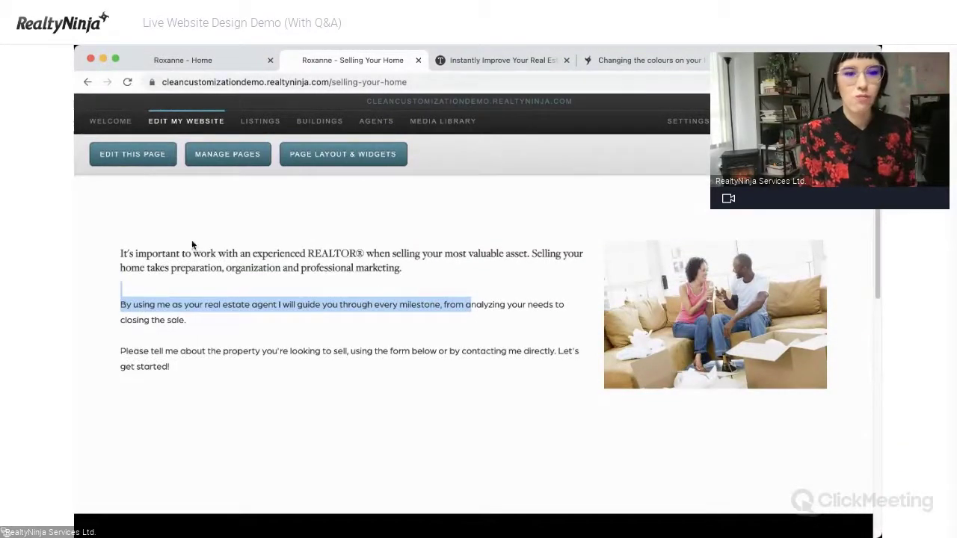
left_click(157, 161)
scroll(390, 384, "down", 1)
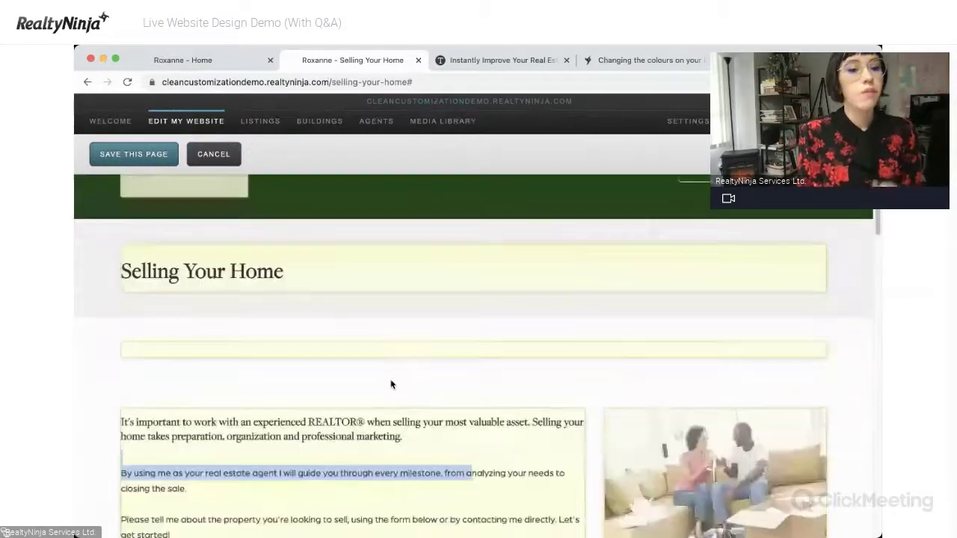
scroll(391, 384, "down", 1)
left_click(374, 408)
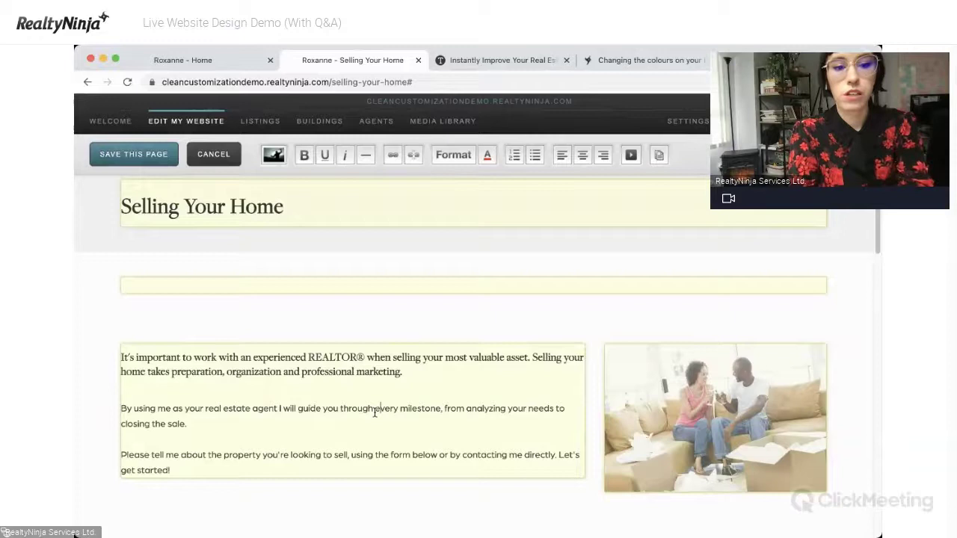
key("super+a")
key("ctrl+c")
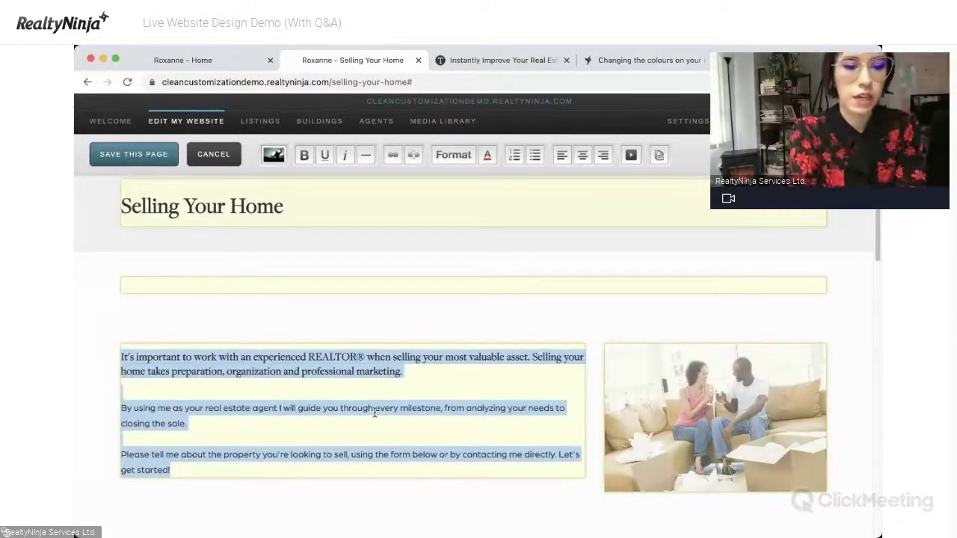
key("BackSpace")
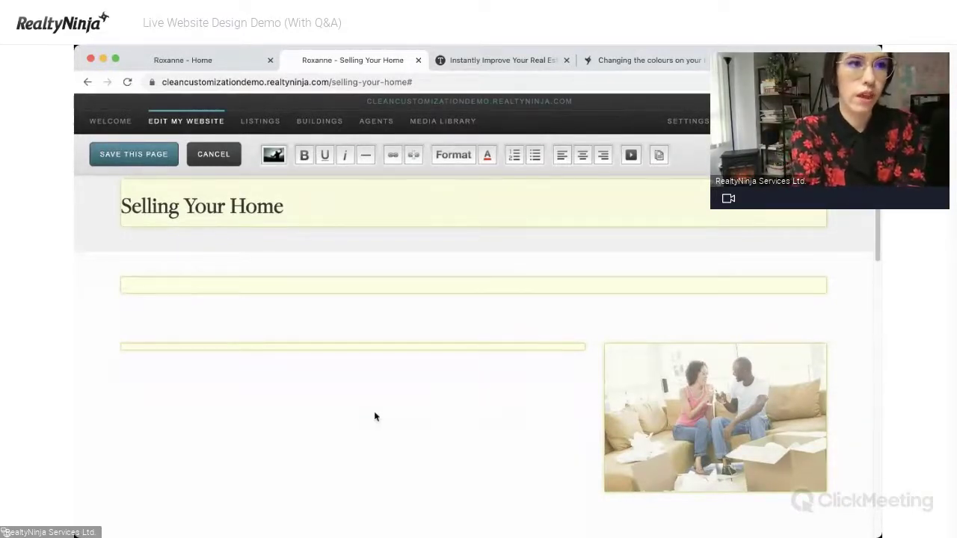
left_click(321, 285)
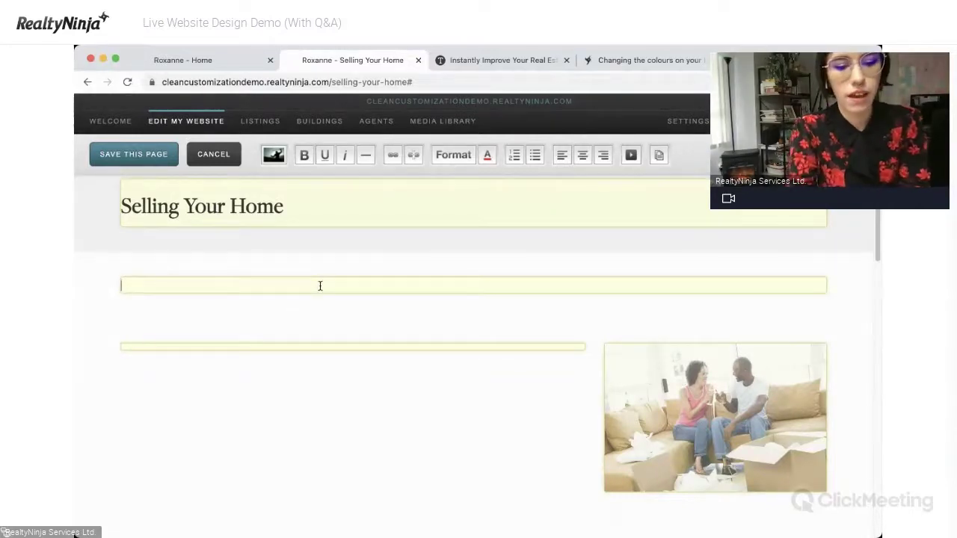
key("ctrl+v")
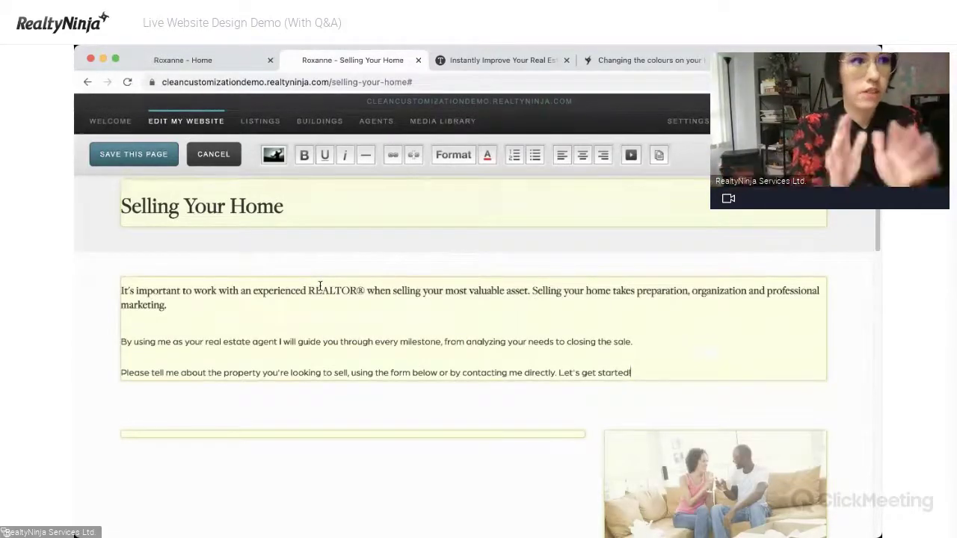
Delete the photo of the couple on the sofa, and upload and insert the laptop photo in the wide column beside it.
scroll(483, 349, "down", 2)
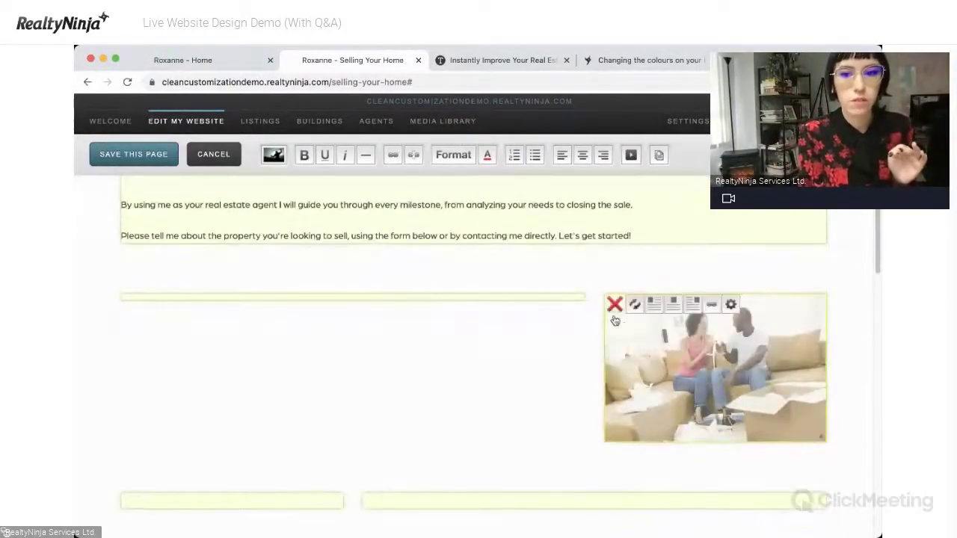
left_click(613, 303)
left_click(572, 300)
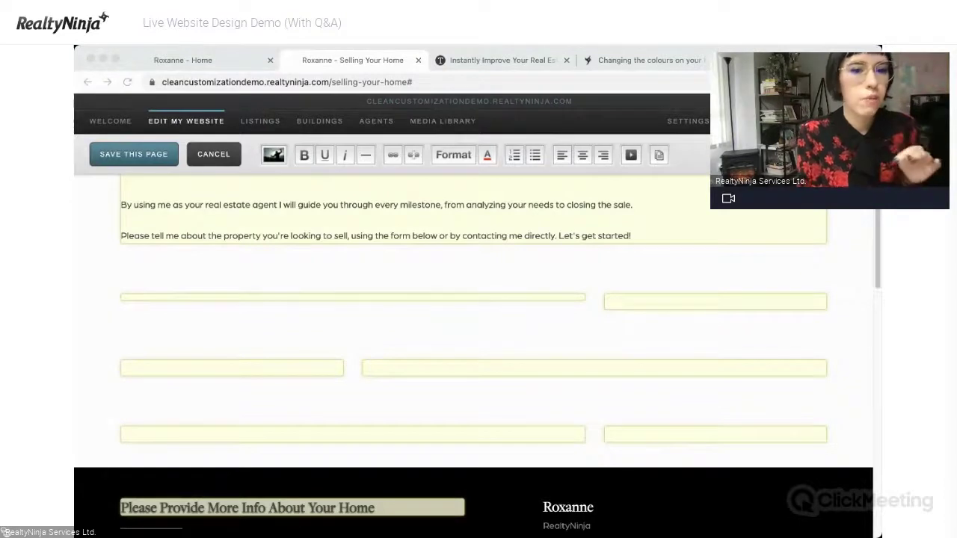
left_click(342, 290)
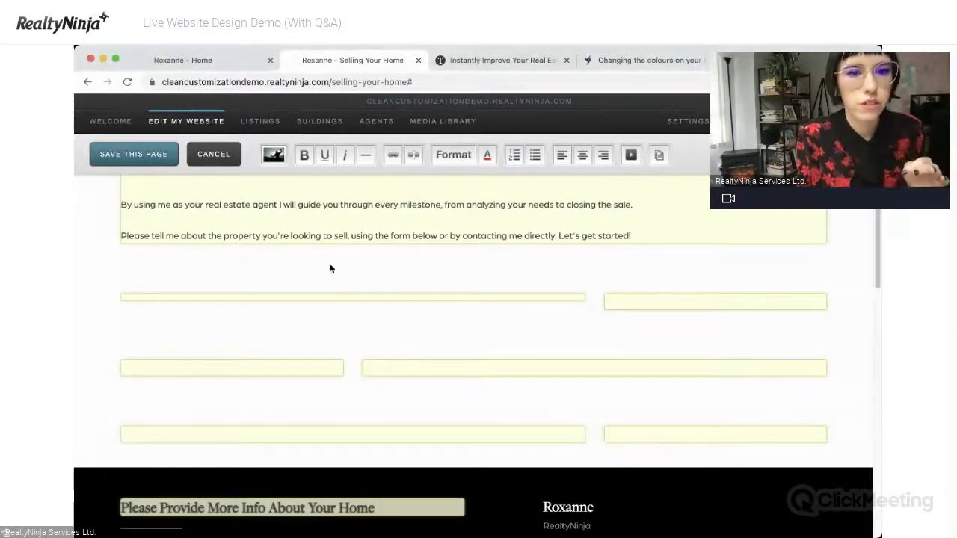
left_click(273, 155)
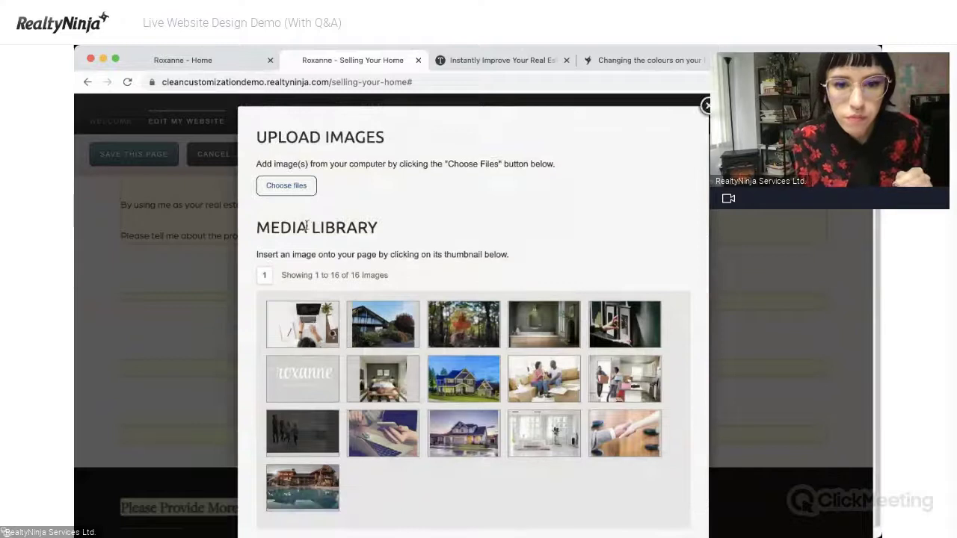
left_click(295, 191)
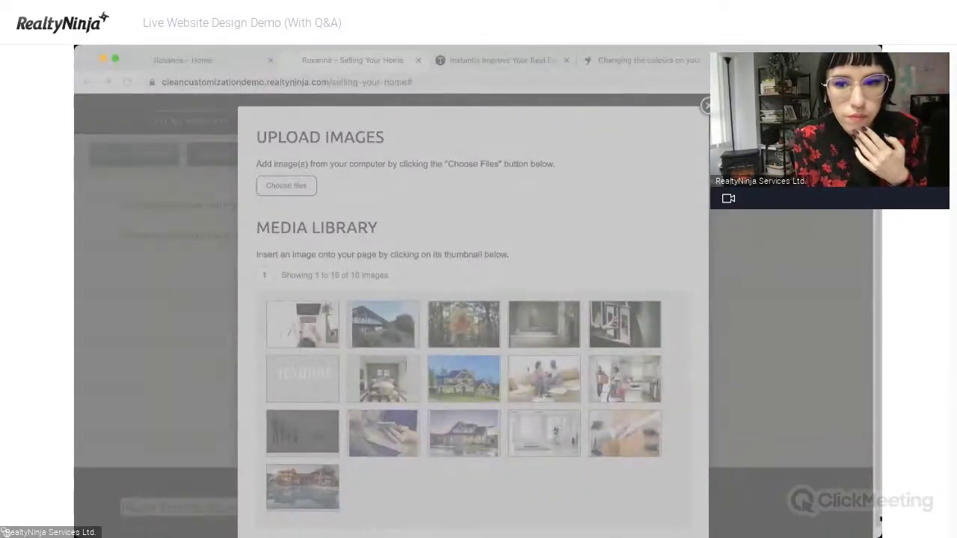
key("Return")
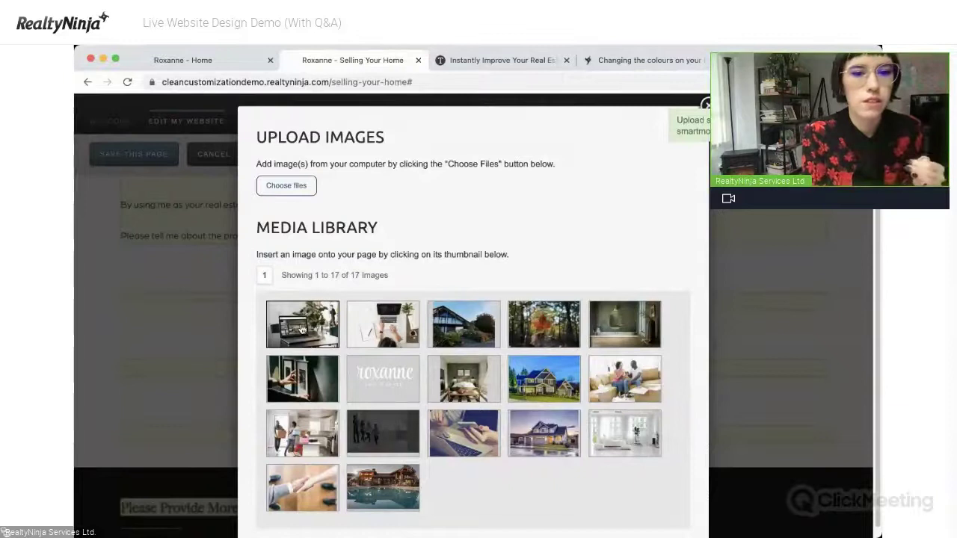
left_click(302, 328)
scroll(649, 299, "down", 2)
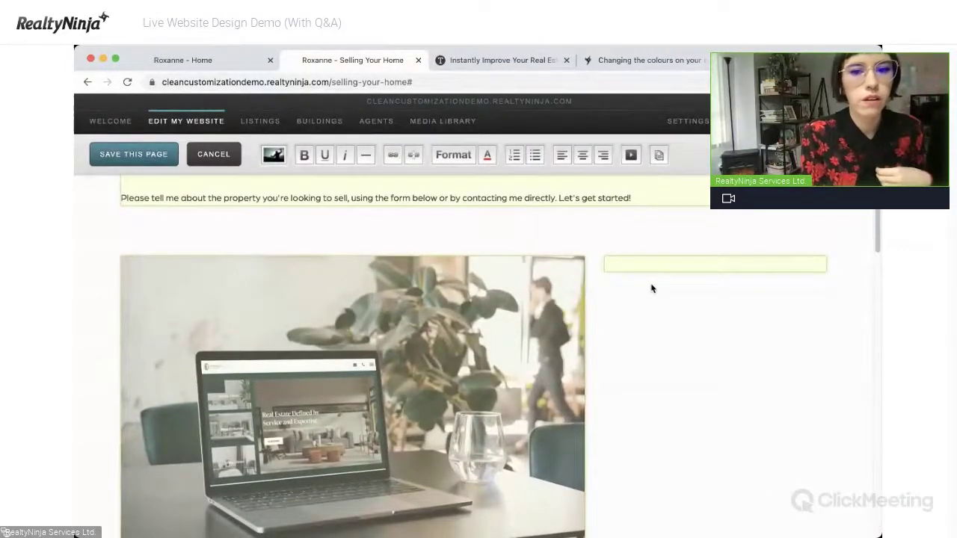
Enter the title "Digital Marketing" in the empty narrow column beside the laptop photo.
scroll(629, 306, "down", 2)
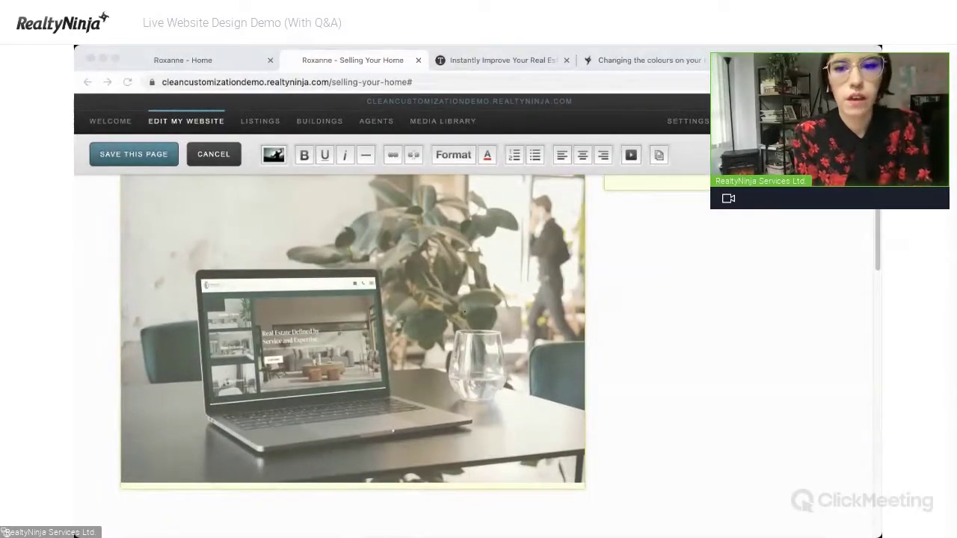
scroll(720, 324, "up", 1)
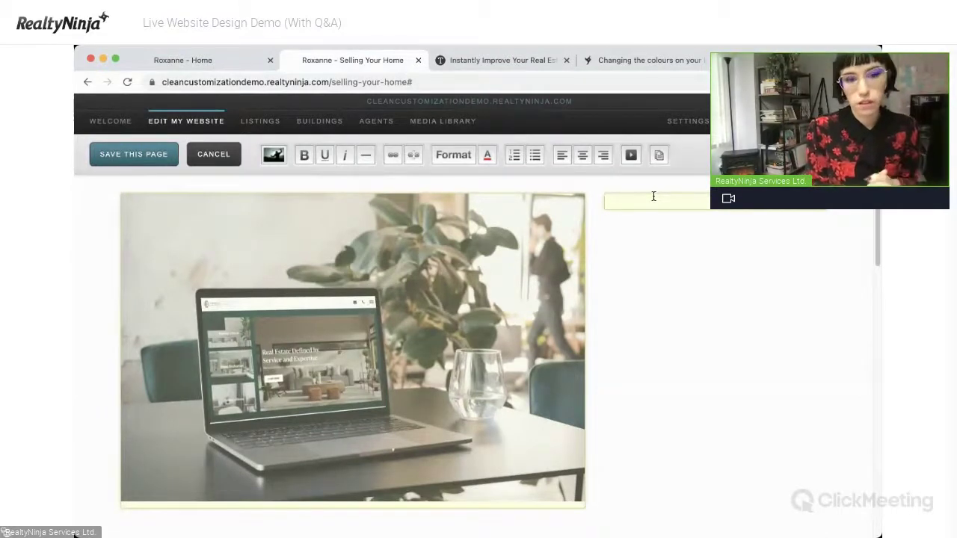
type("Digi")
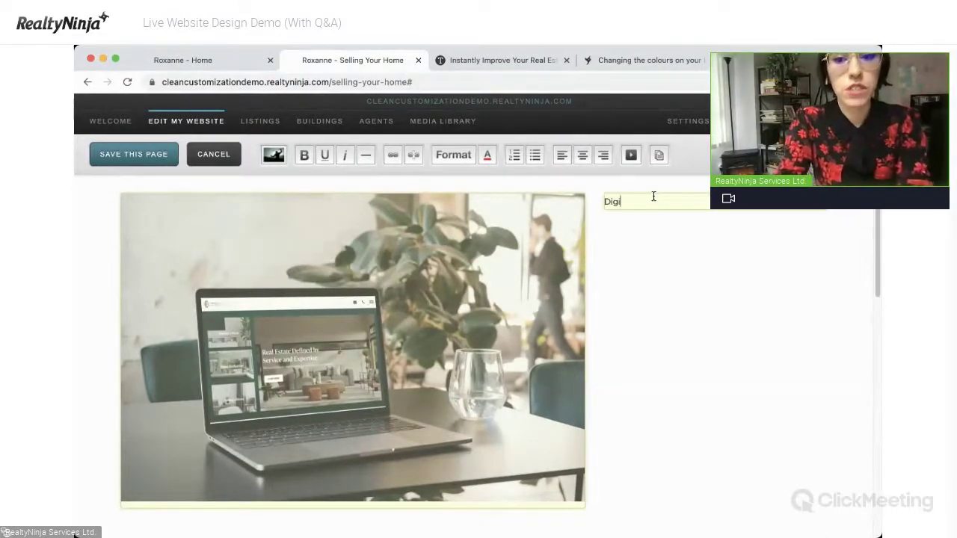
type("tal Markein")
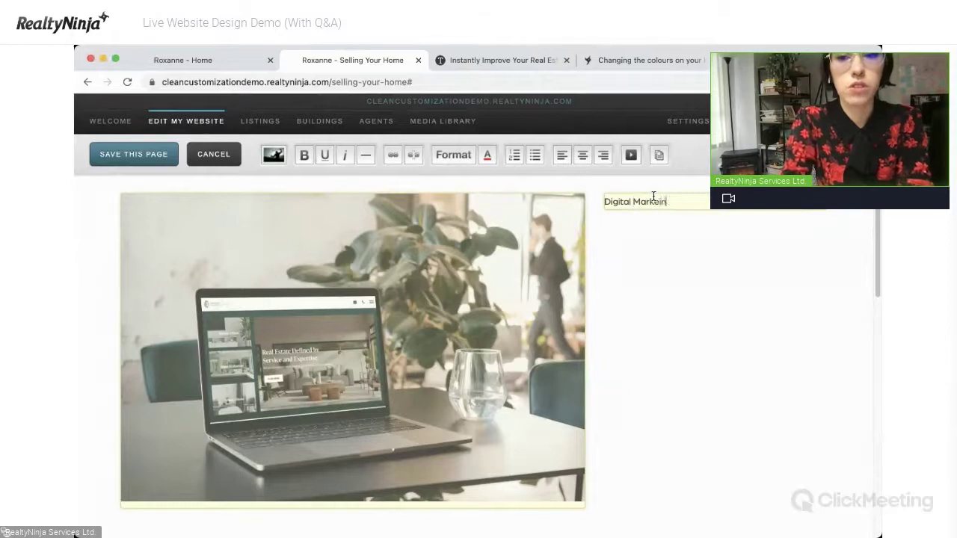
type("ng")
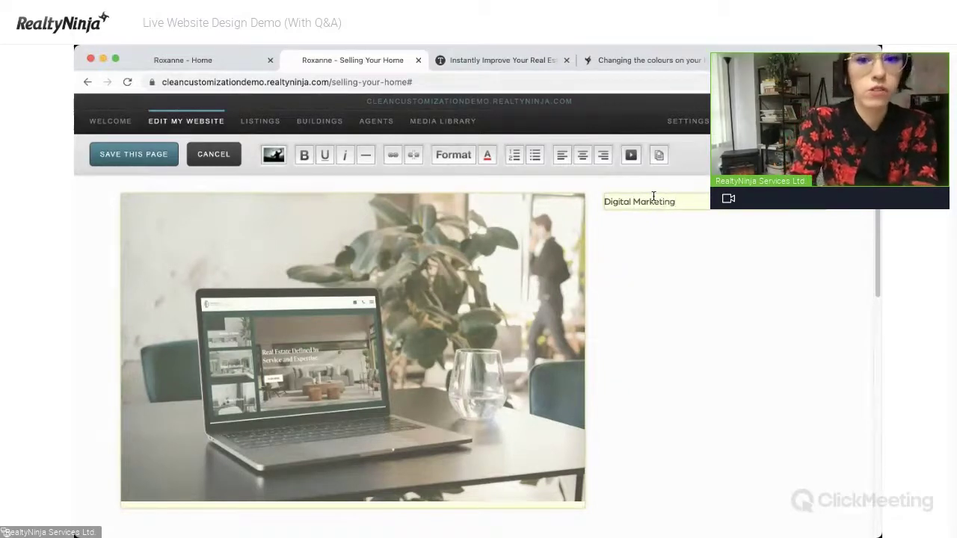
Below the title, leaving a blank line, add the lines "Social media advertisement and posts", "Website presence" and "Searchable on MLS".
key("Return")
key("Return")
type("Social")
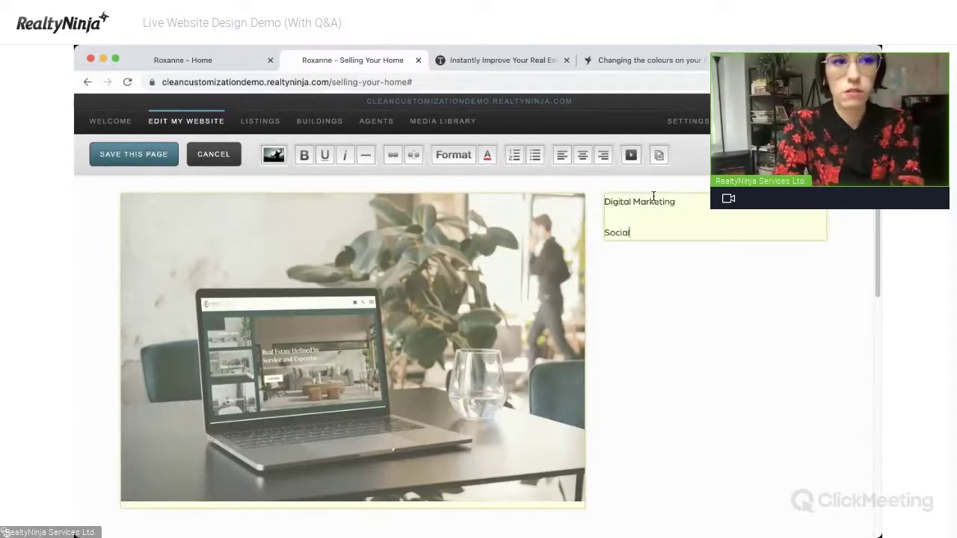
key("BackSpace")
key("BackSpace")
type("ed")
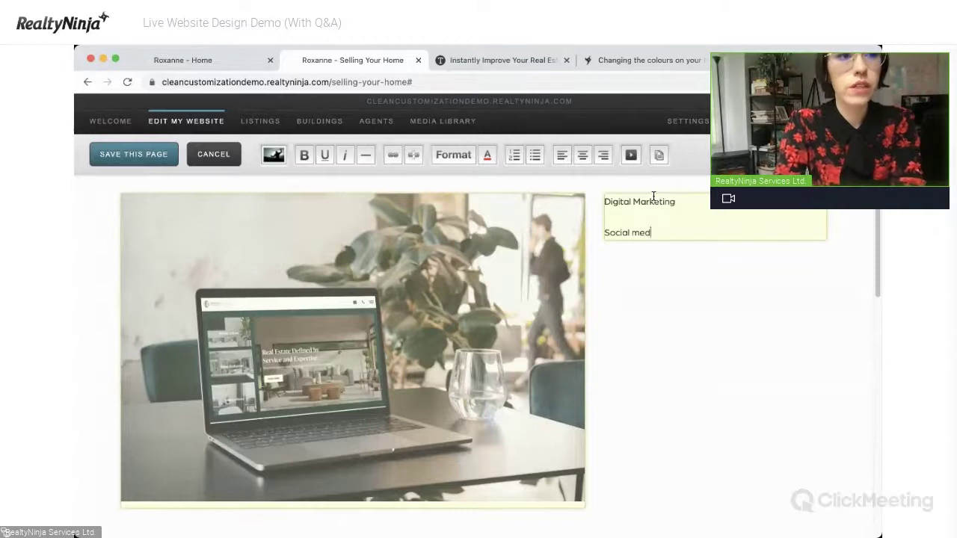
type("ia adverti")
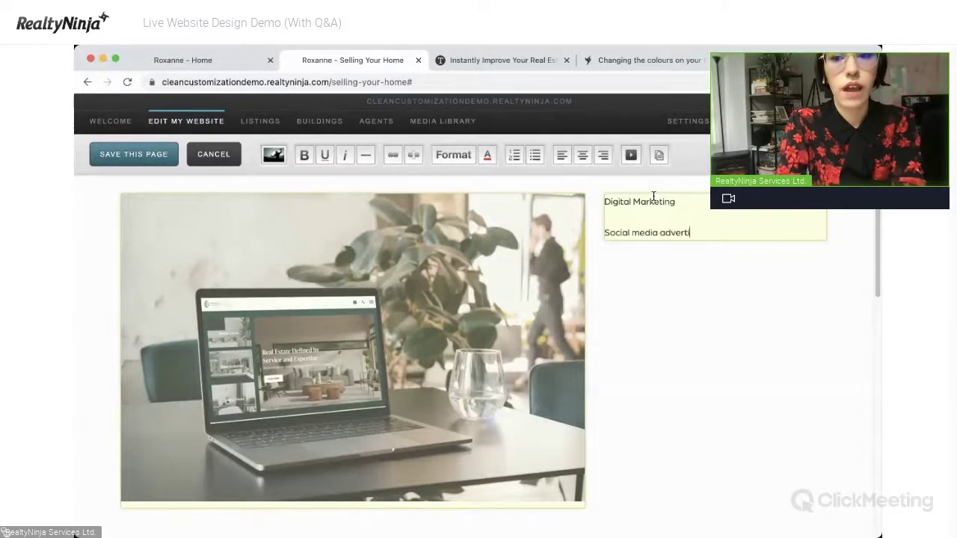
type("sement and posts")
key("Return")
type("Website ")
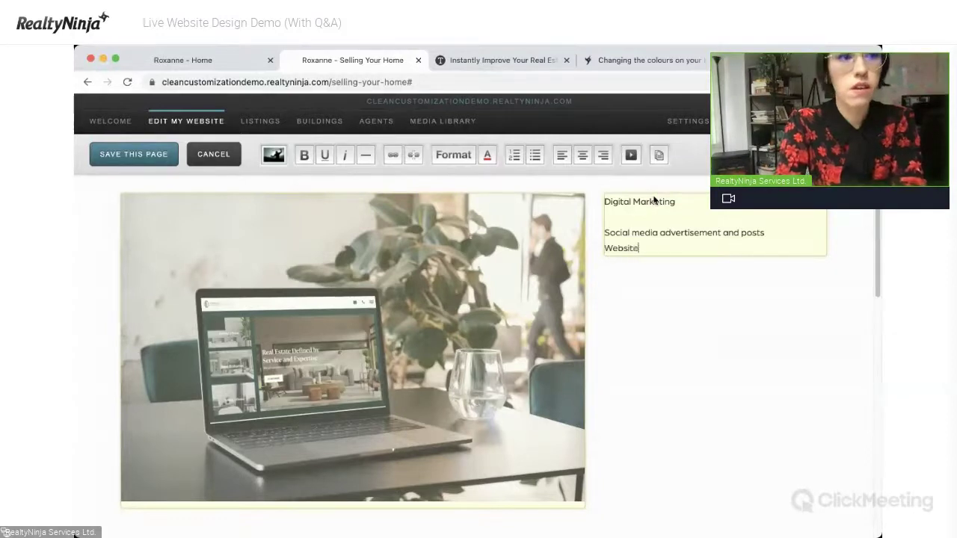
type("presence")
key("Return")
type("Searchable on MLS")
Add the closing paragraph "Everyone is online now, so it's important that we get your home where people can see it!" below a blank line.
key("Return")
key("Return")
type("Everyone is online")
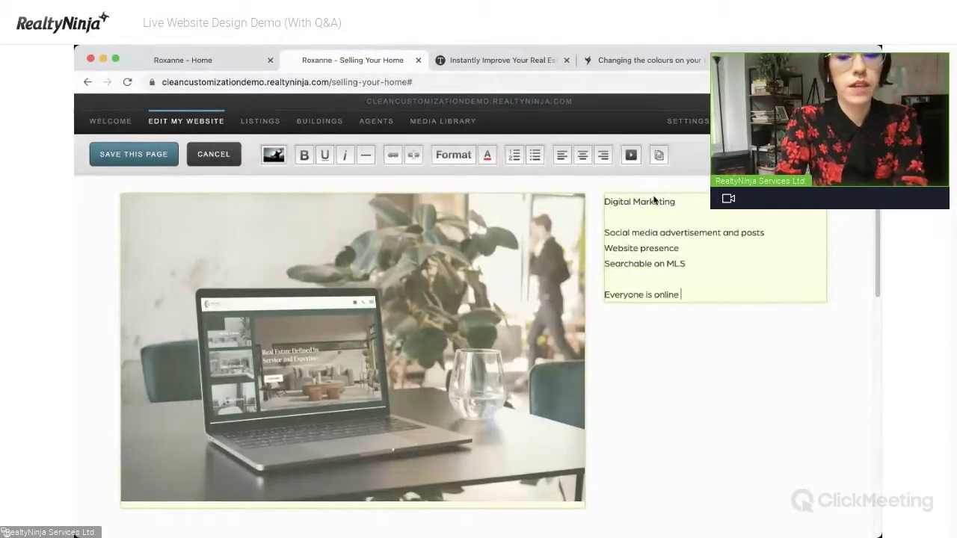
type(" now, so it's important that we get your home")
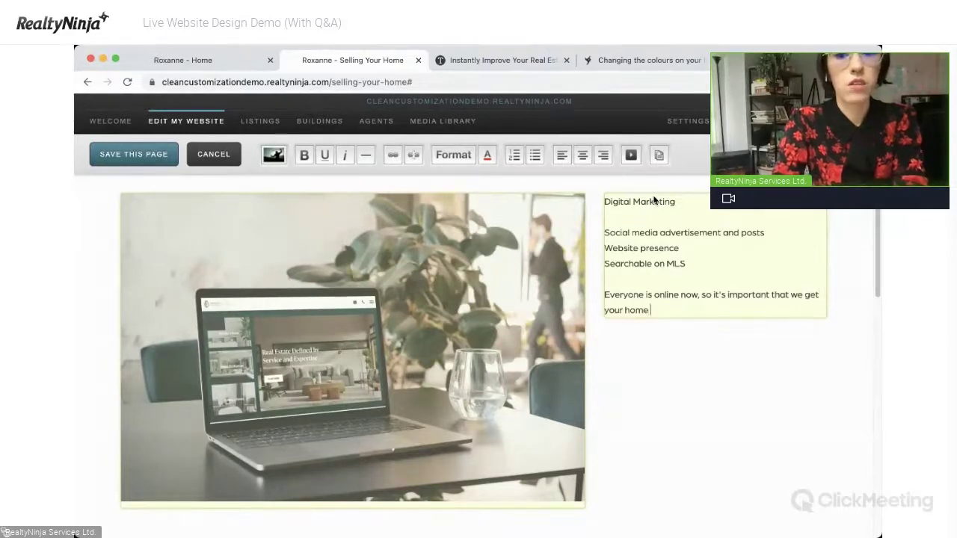
type(" where people can see it!")
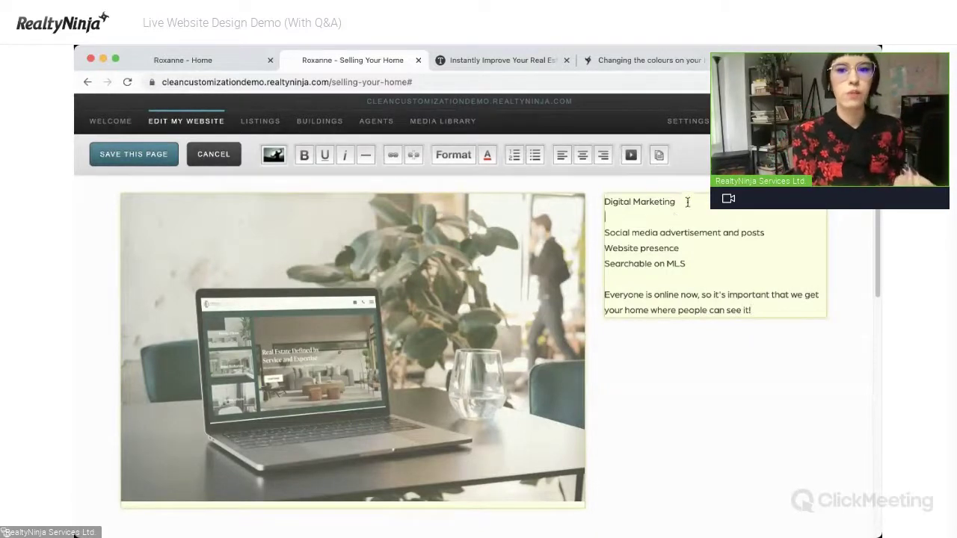
Format the "Digital Marketing" title as Heading 2 and turn the three service lines below it into a bulleted list.
left_click_drag(687, 202, 594, 201)
left_click(456, 158)
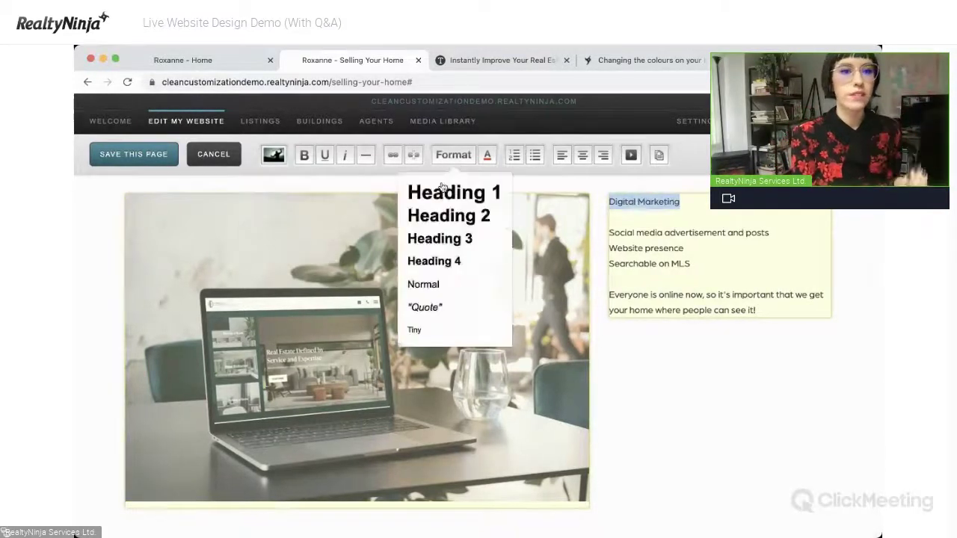
left_click(444, 222)
left_click_drag(606, 263, 692, 291)
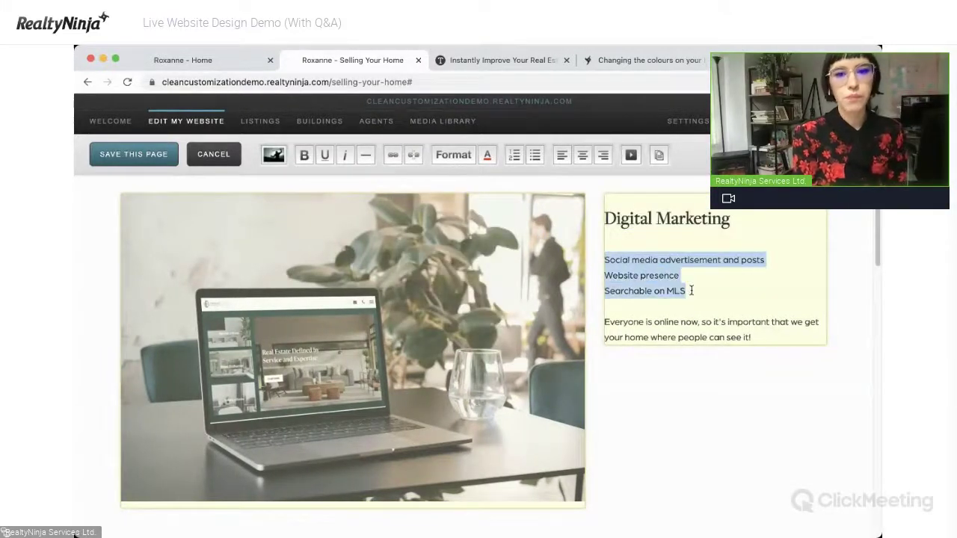
left_click(534, 156)
left_click(739, 328)
left_click(772, 346)
left_click(679, 344)
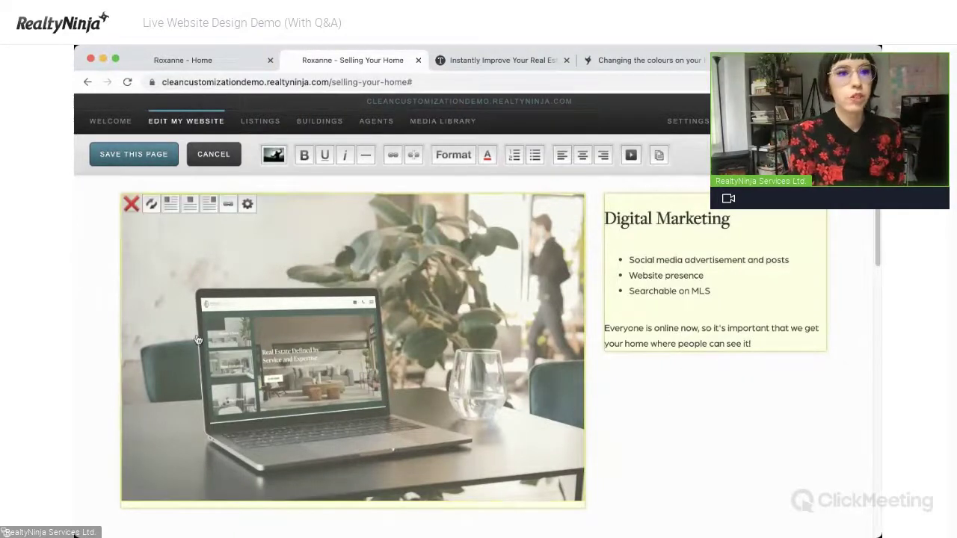
Insert the green bathroom photo in the next section's wide column and fill its narrow column with the "Visual Media" heading, bullets and closing text.
scroll(564, 380, "down", 5)
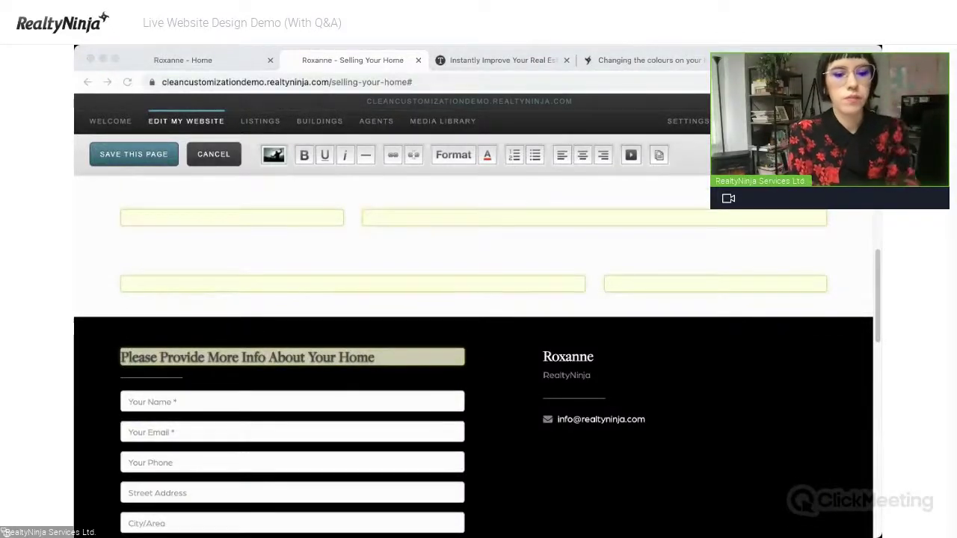
left_click(436, 223)
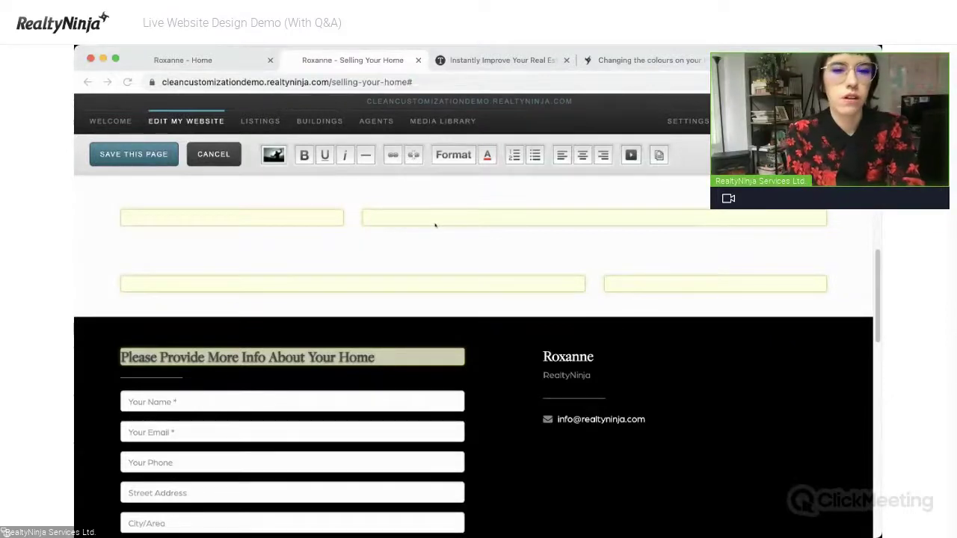
left_click(274, 157)
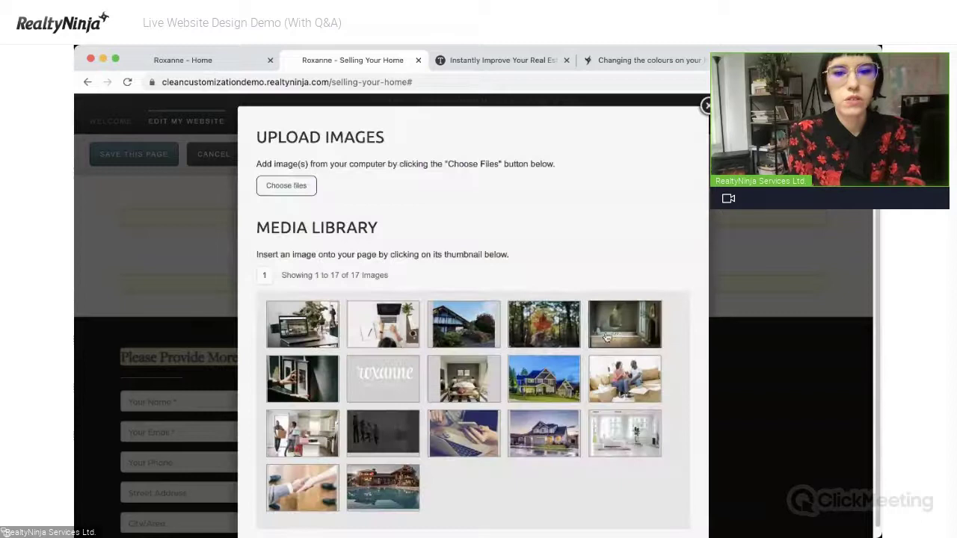
left_click(619, 335)
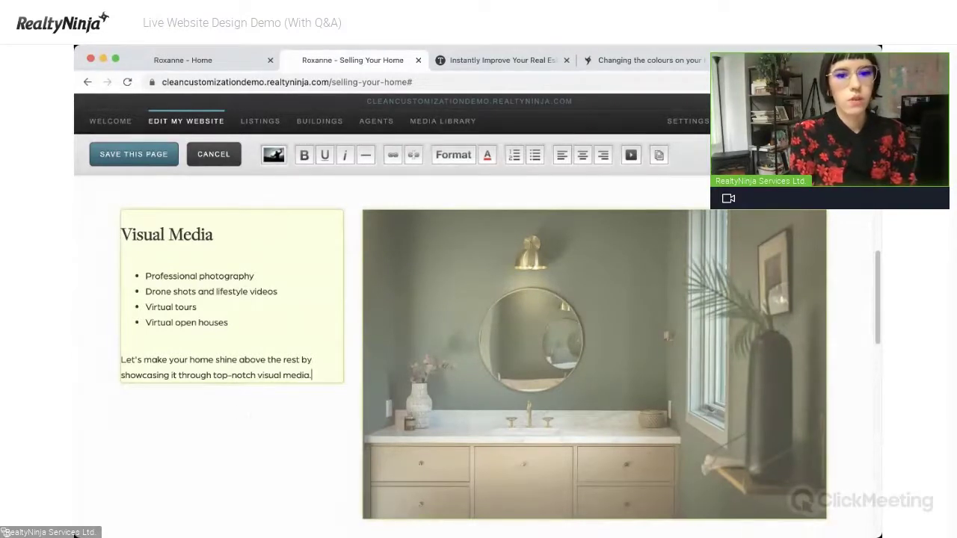
Insert the house exterior photo in the last section's wide column and fill its narrow column with the "Varied Services" heading, bullets and closing text.
scroll(528, 346, "down", 3)
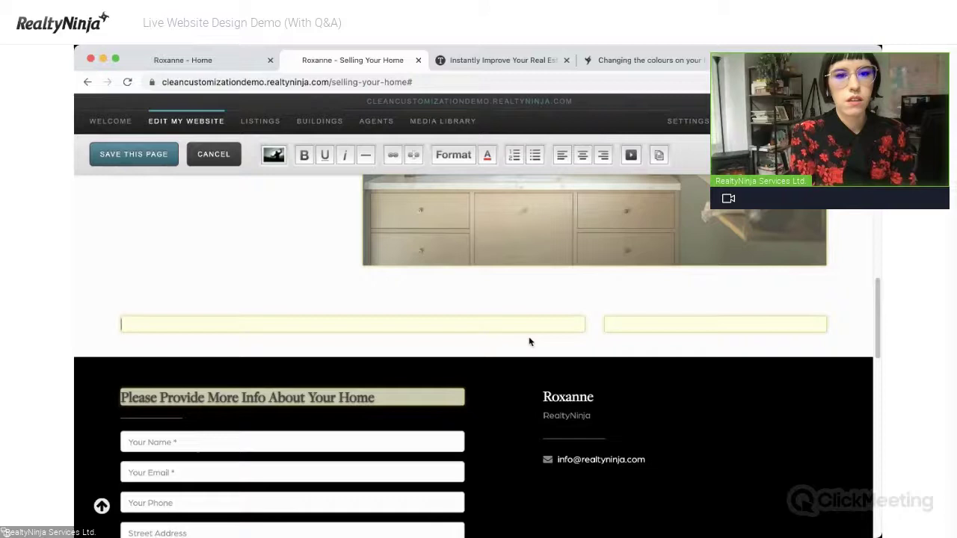
left_click(274, 154)
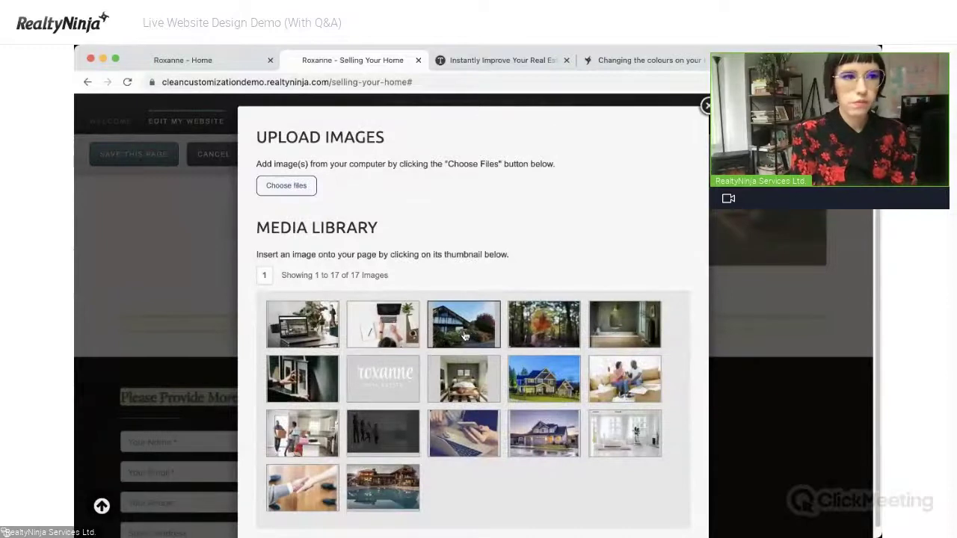
left_click(465, 334)
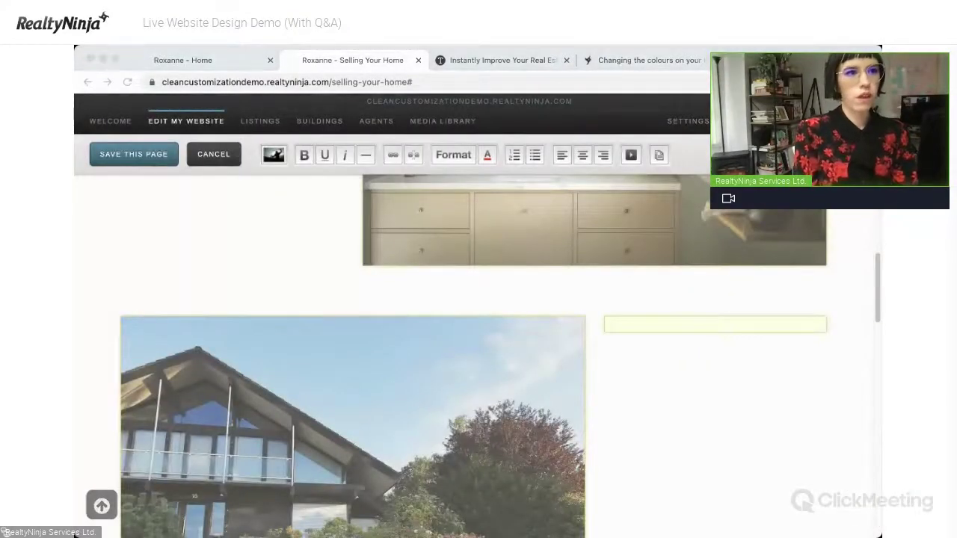
left_click(687, 329)
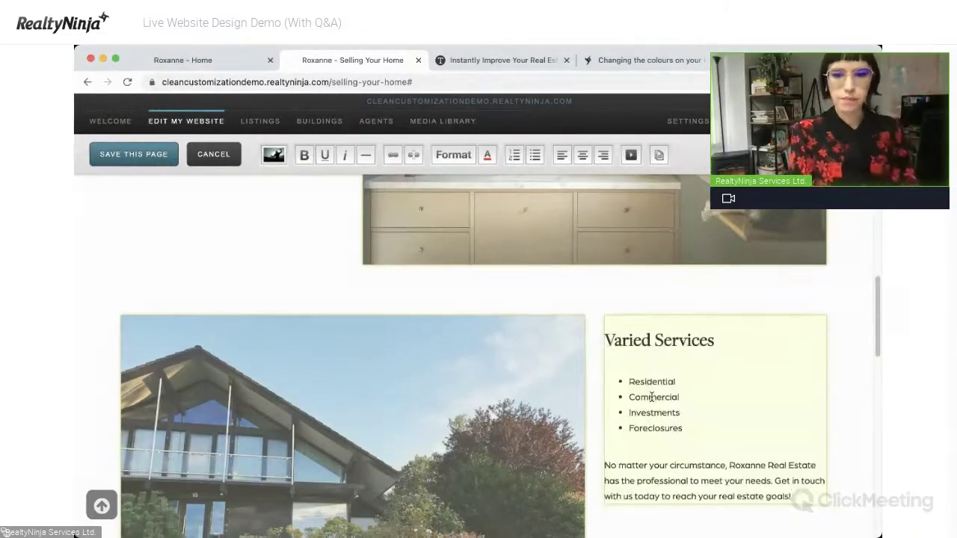
Change the form heading to "Please Provide More Info About Your Property" and save the page.
scroll(652, 396, "down", 6)
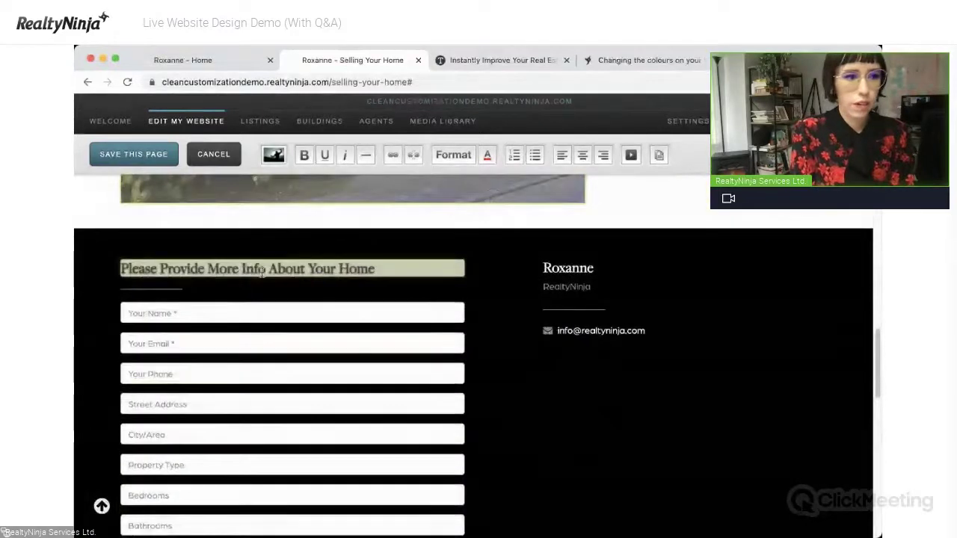
scroll(358, 331, "down", 1)
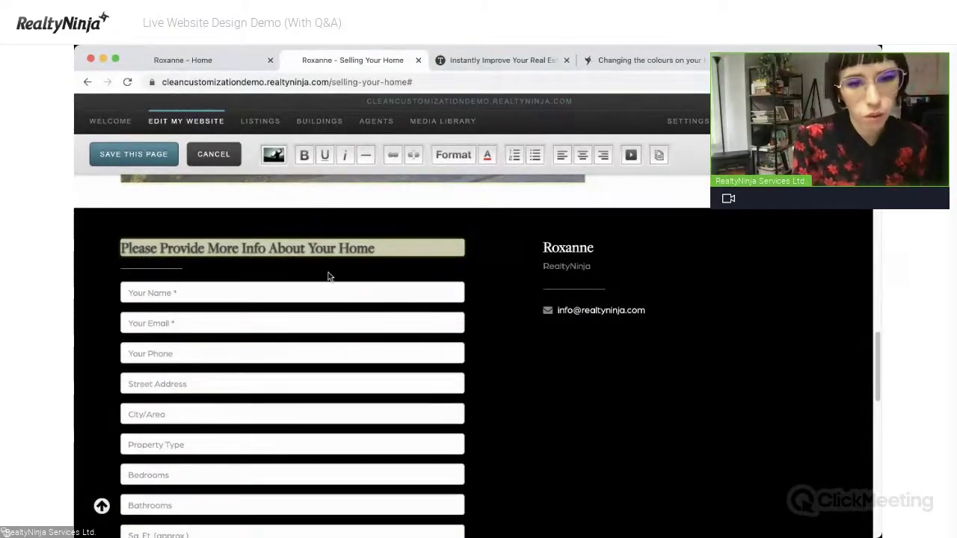
left_click(379, 249)
left_click_drag(380, 249, 342, 247)
left_click(308, 249)
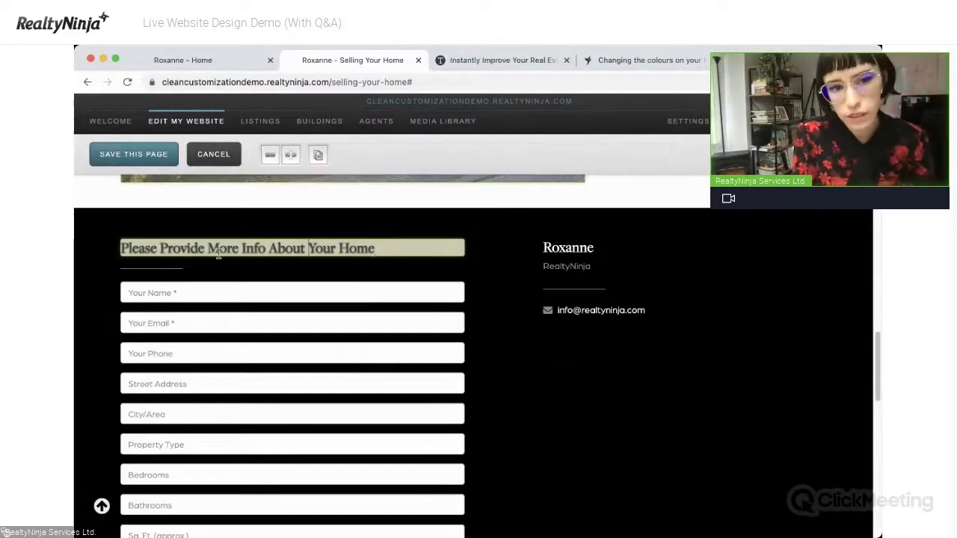
left_click(266, 249)
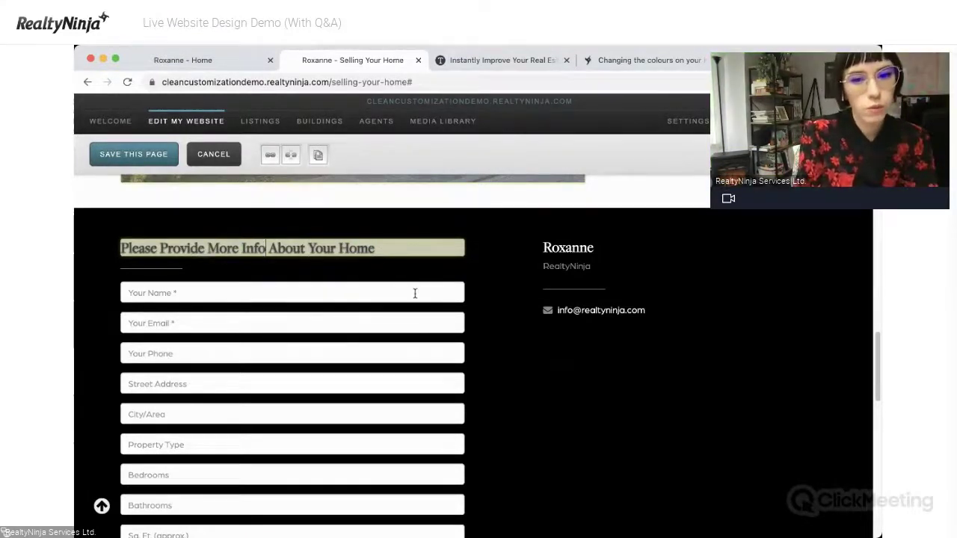
scroll(415, 294, "up", 3)
scroll(661, 247, "up", 2)
left_click(662, 247)
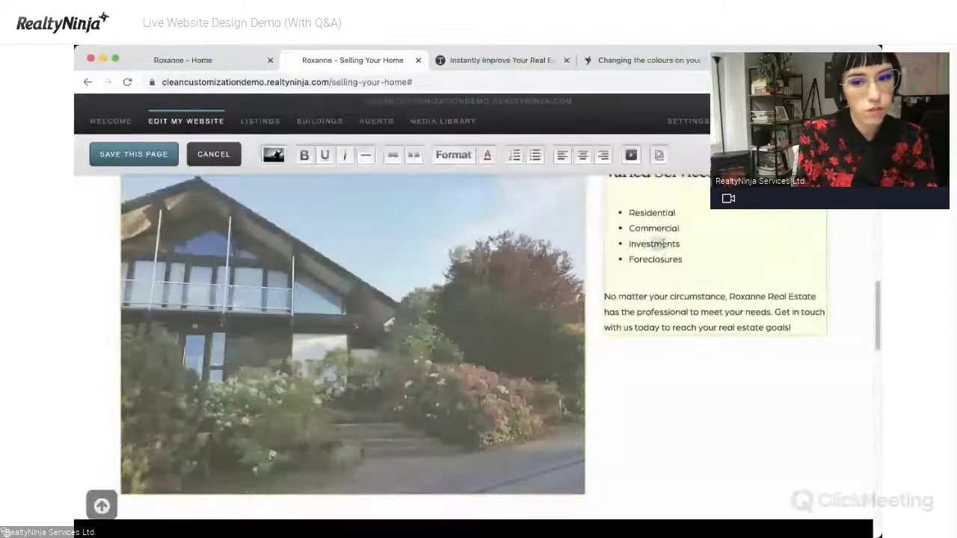
scroll(521, 358, "down", 3)
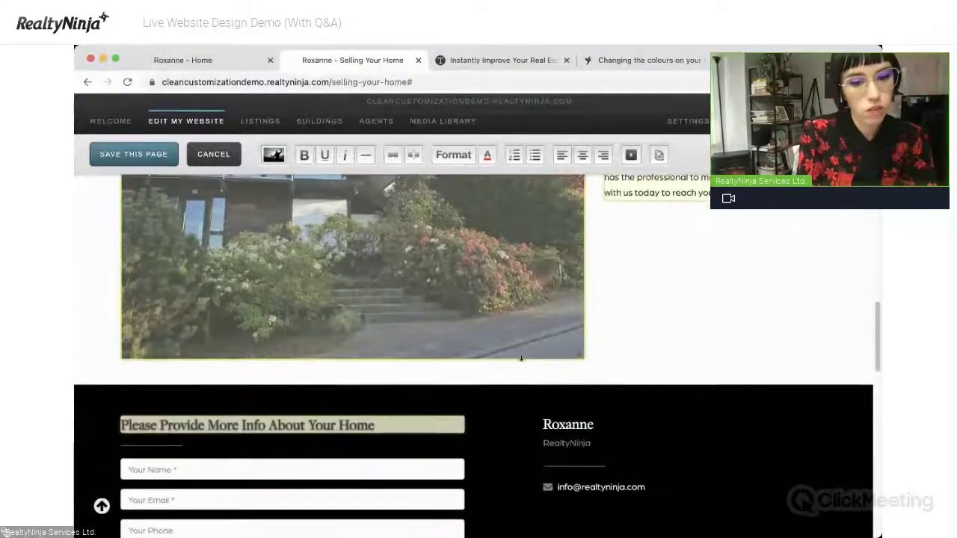
double_click(351, 425)
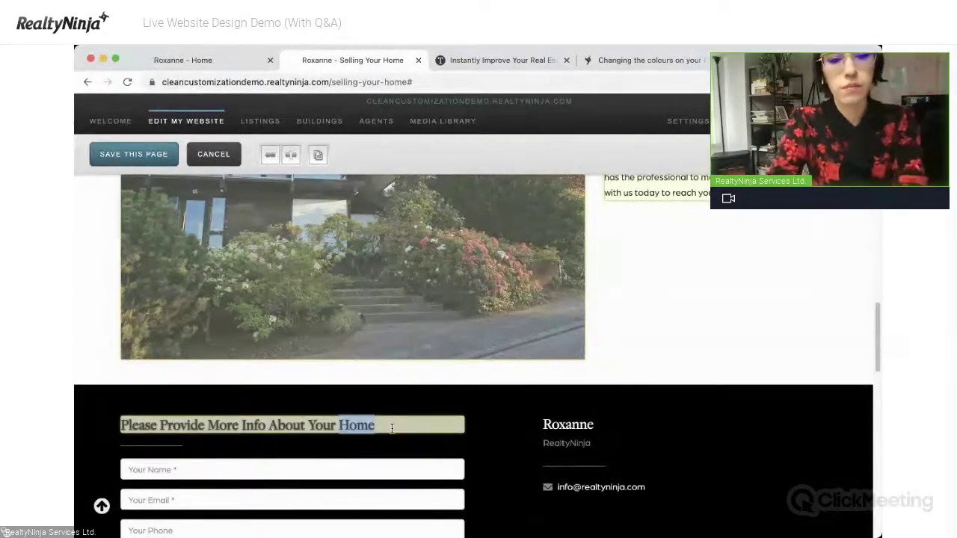
type("Property")
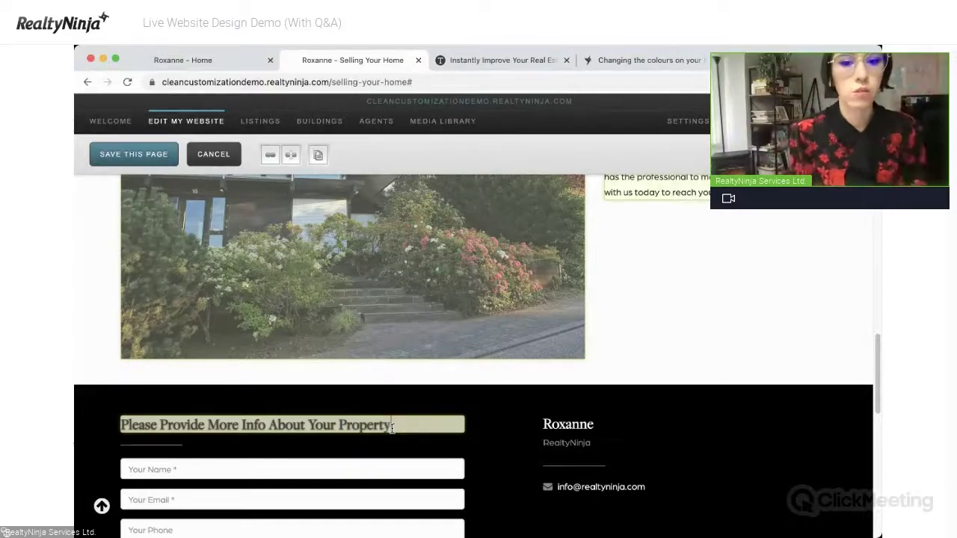
left_click(133, 154)
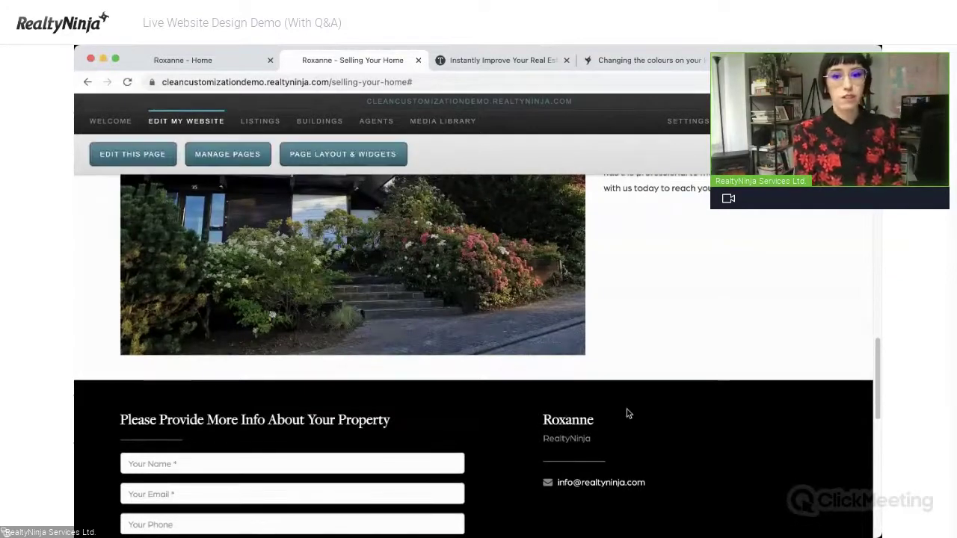
scroll(719, 325, "up", 15)
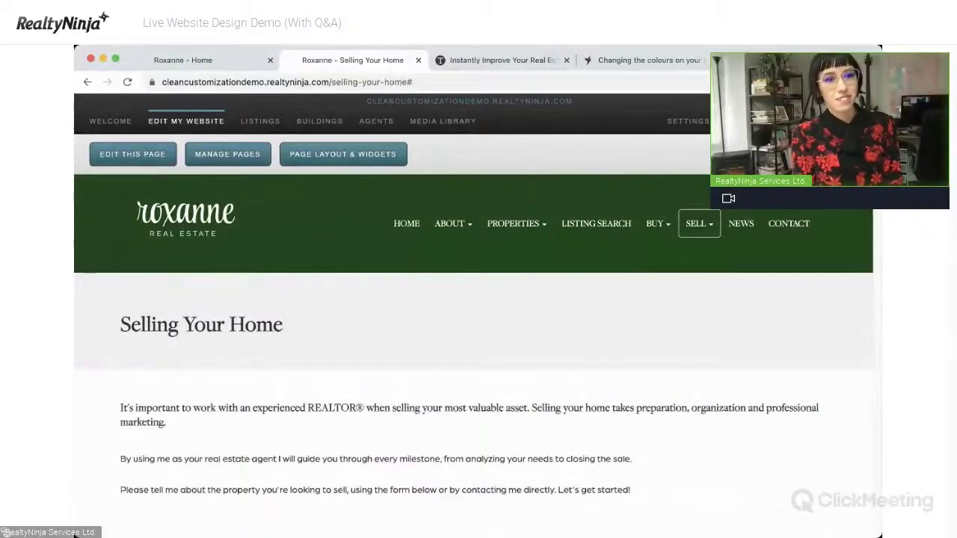
key("super+Tab")
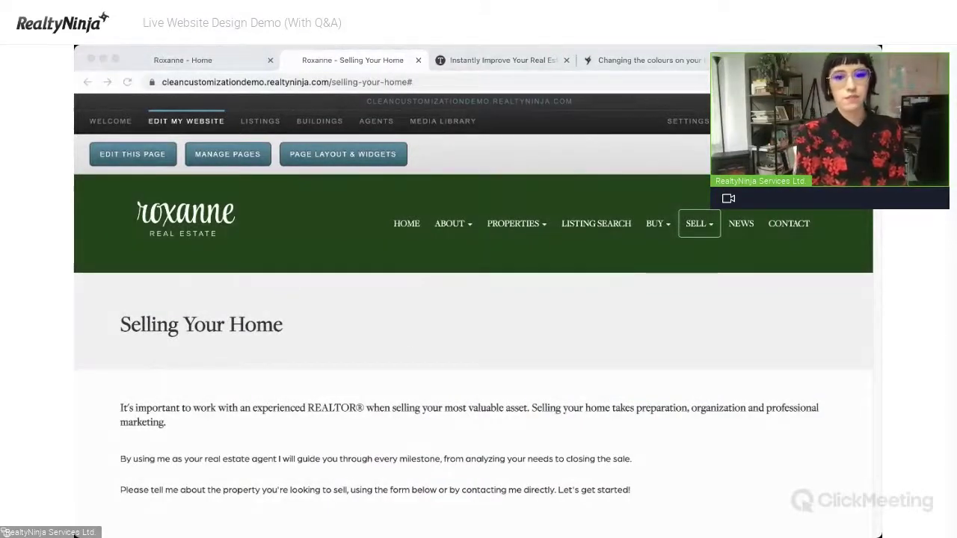
left_click(752, 337)
scroll(712, 408, "down", 3)
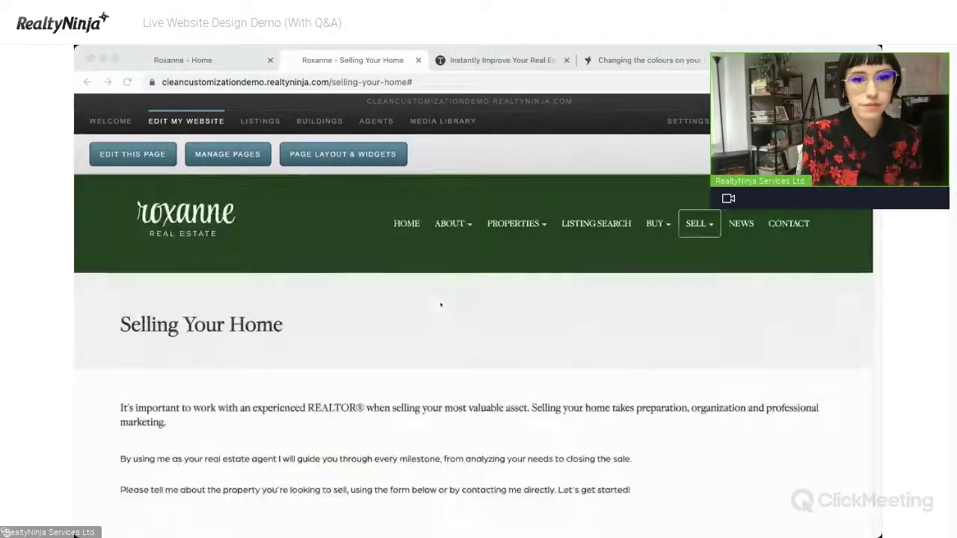
Examine the home page from the hero banner through the photo columns, the Buying and Selling section and Featured Properties.
left_click(200, 221)
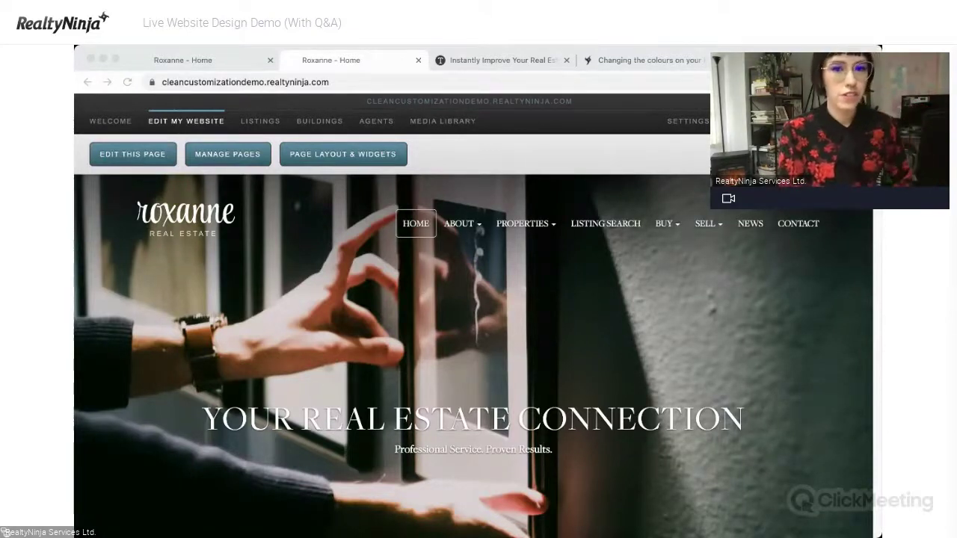
left_click(541, 331)
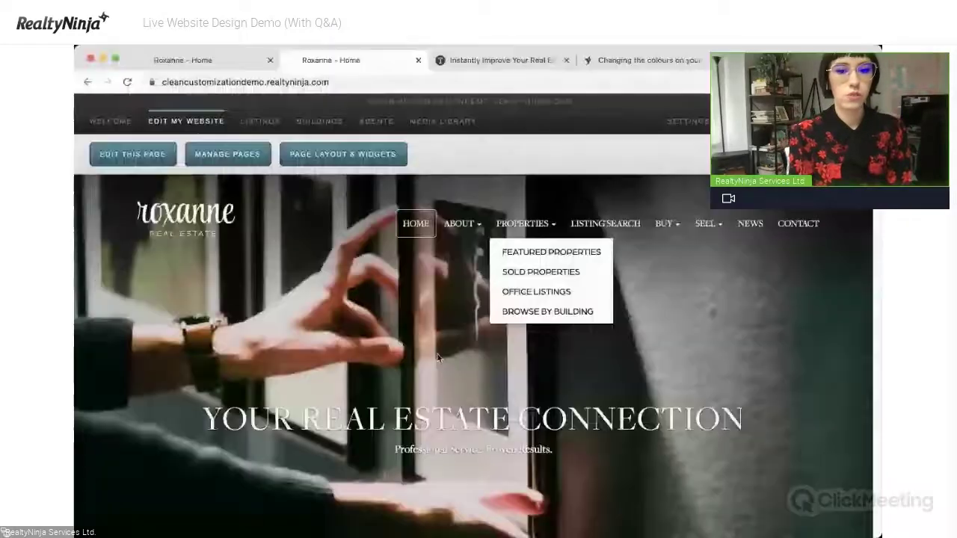
scroll(387, 363, "down", 15)
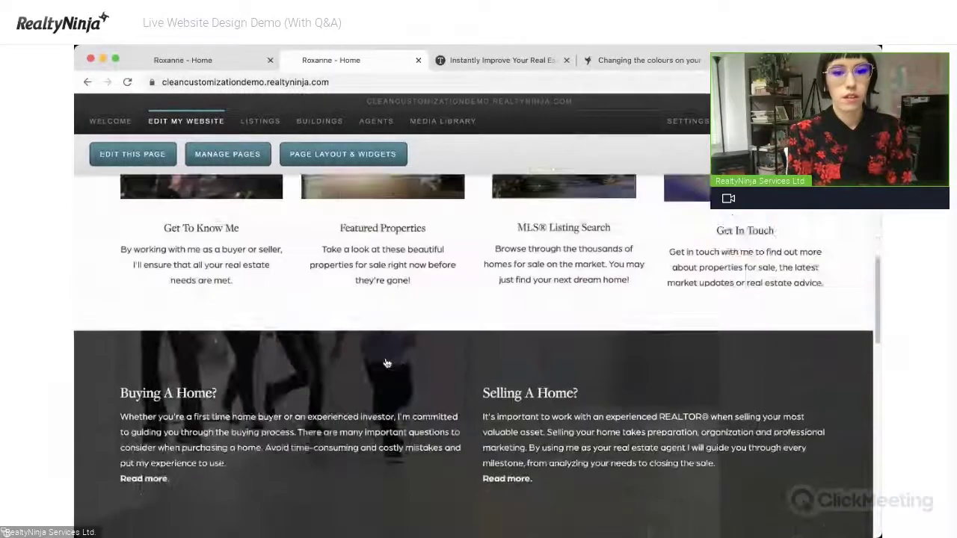
scroll(387, 364, "down", 5)
scroll(386, 364, "up", 20)
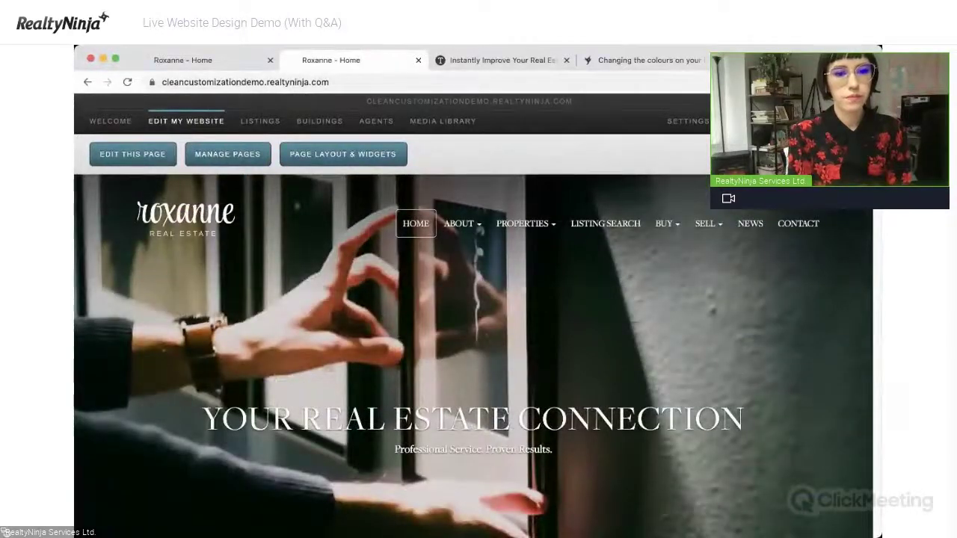
scroll(305, 250, "down", 10)
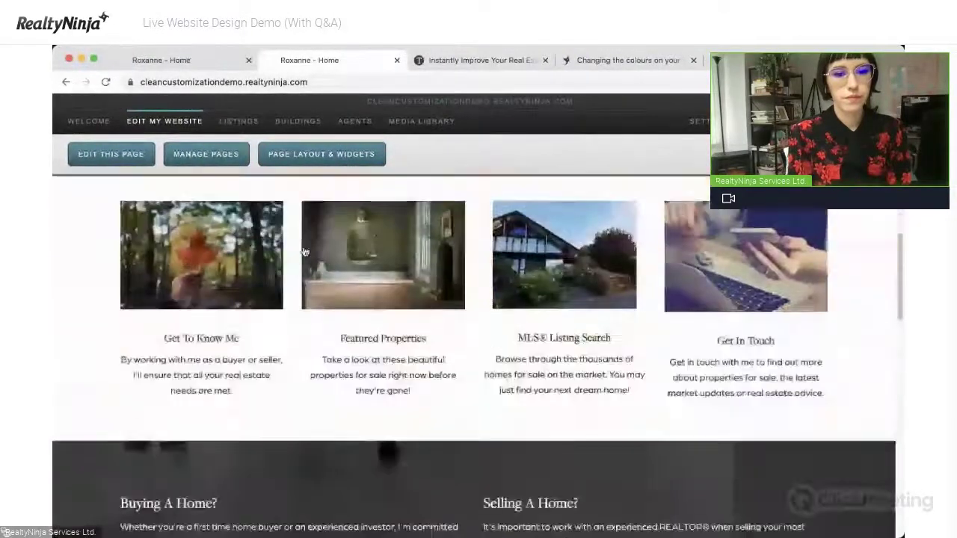
scroll(305, 252, "down", 1)
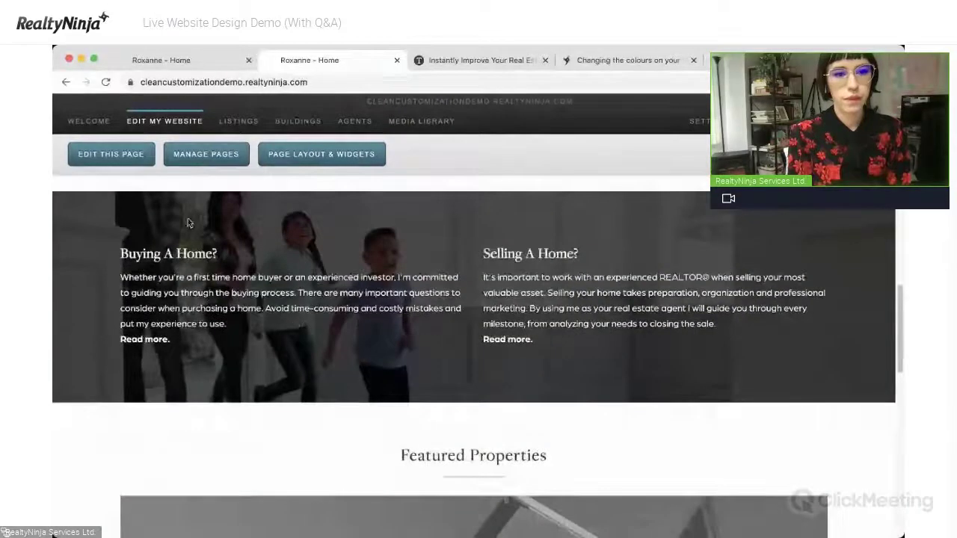
left_click_drag(261, 292, 554, 291)
left_click(554, 292)
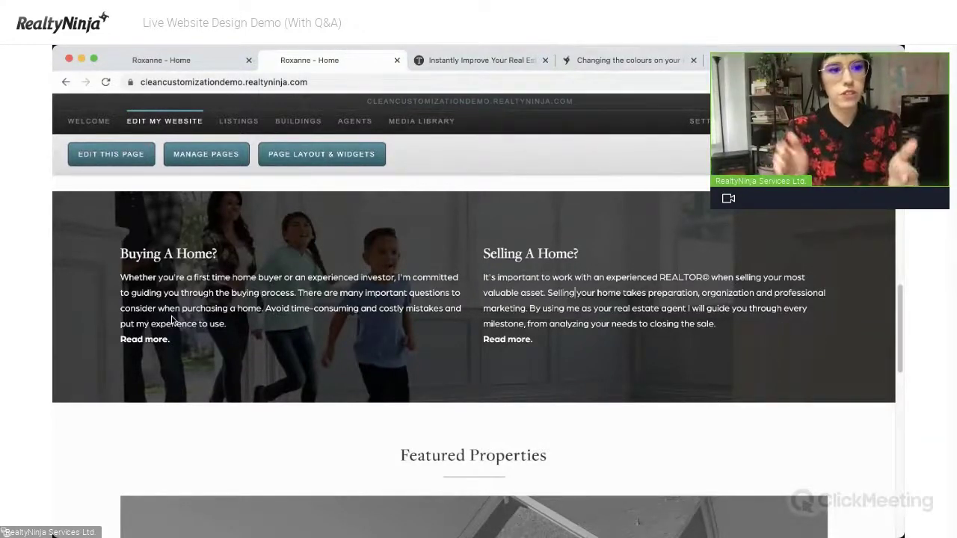
scroll(172, 320, "down", 1)
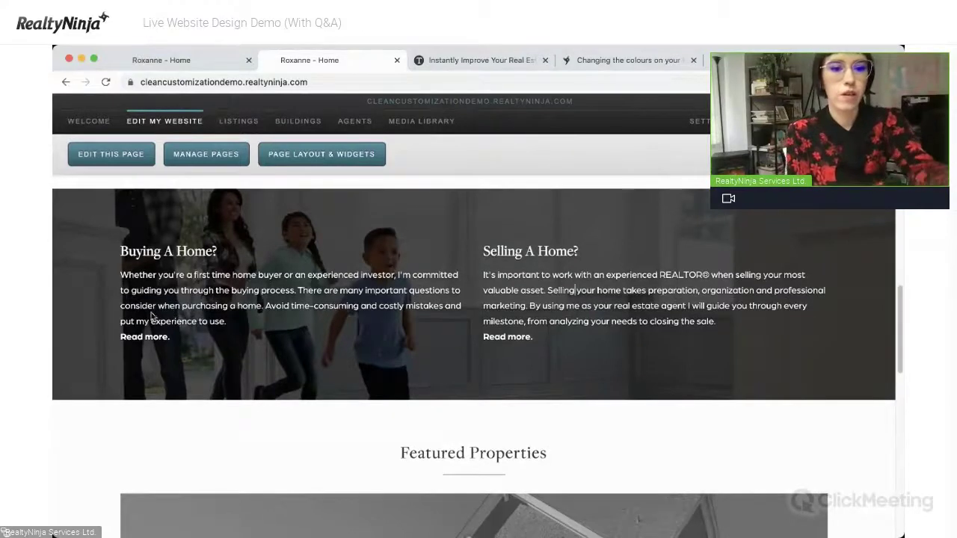
scroll(151, 323, "down", 1)
scroll(153, 327, "down", 3)
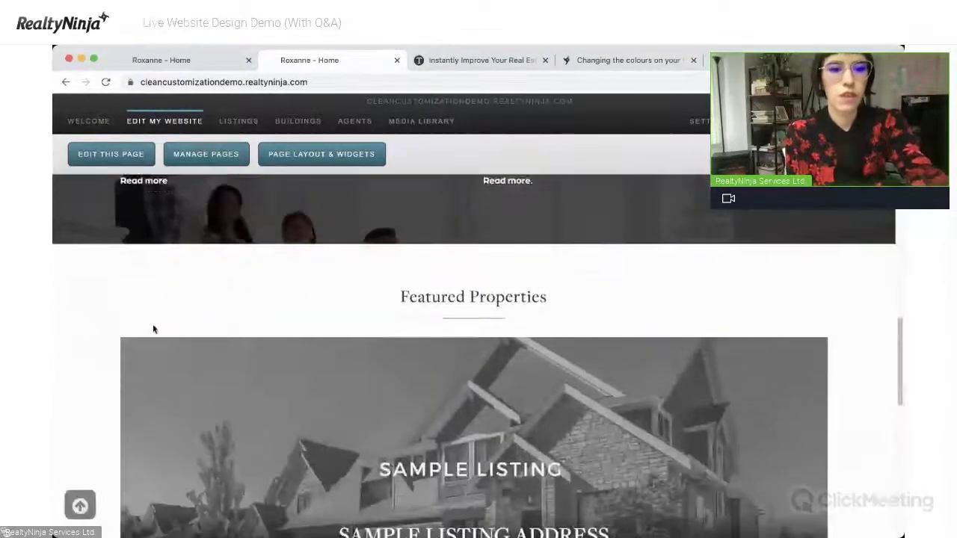
scroll(163, 260, "up", 10)
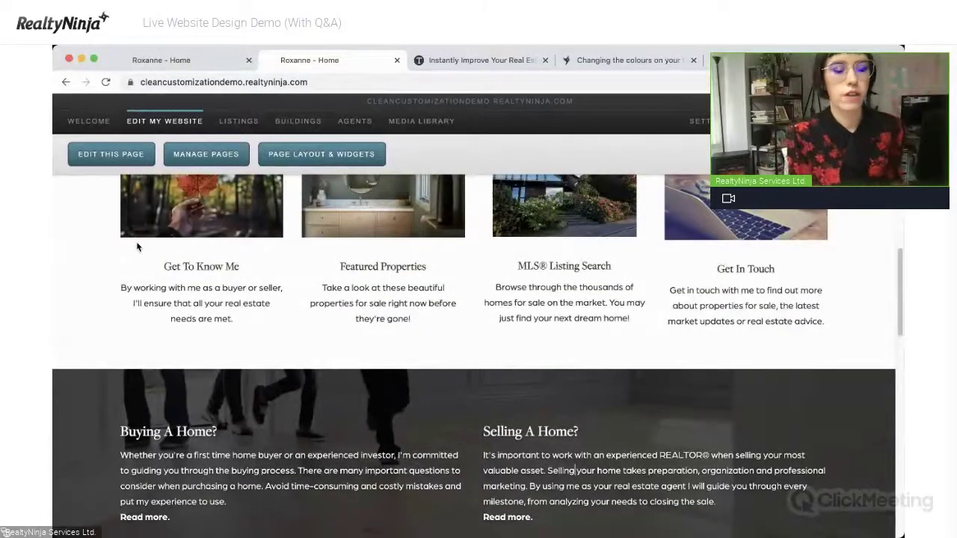
scroll(243, 371, "down", 3)
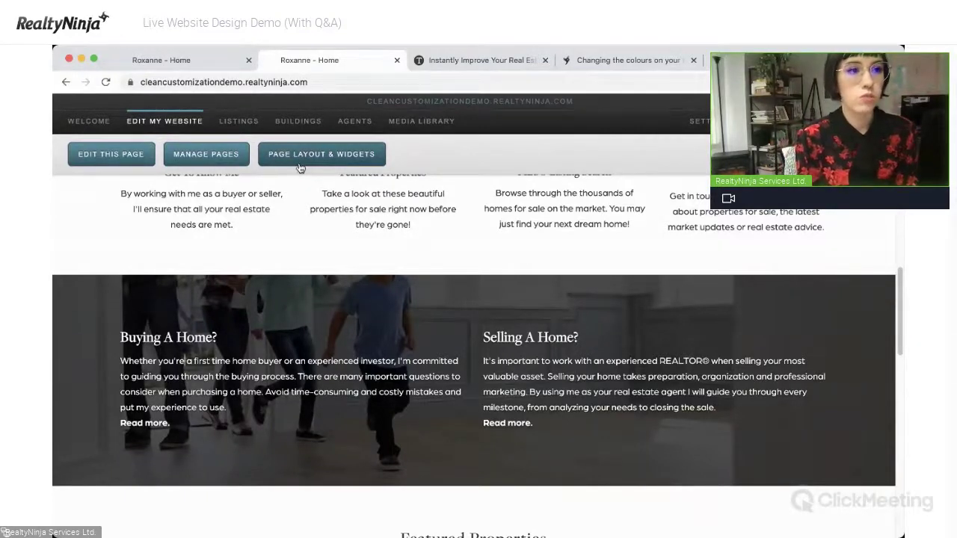
scroll(299, 167, "up", 10)
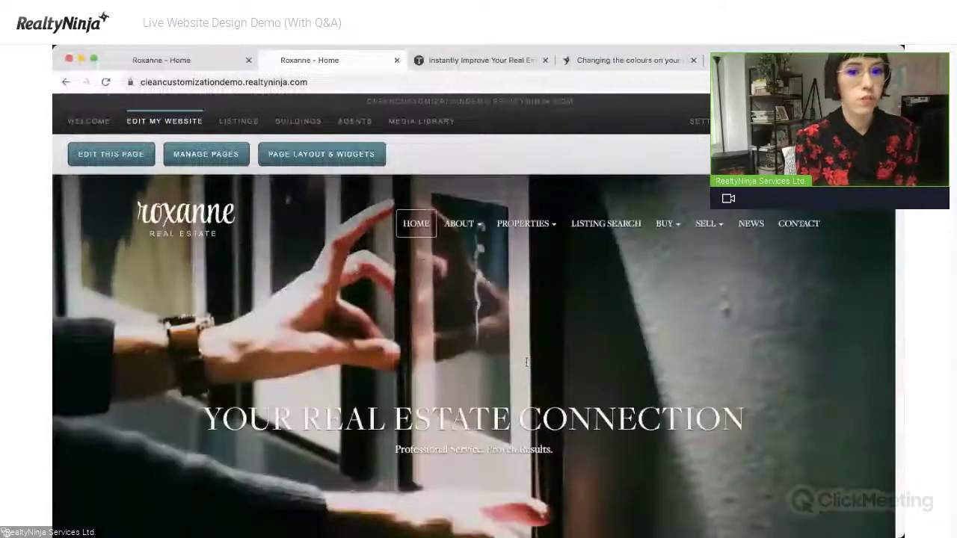
On the Bio page, set the four-column content widget's layout style to fluid and save the page layout.
mouse_move(459, 225)
left_click(453, 253)
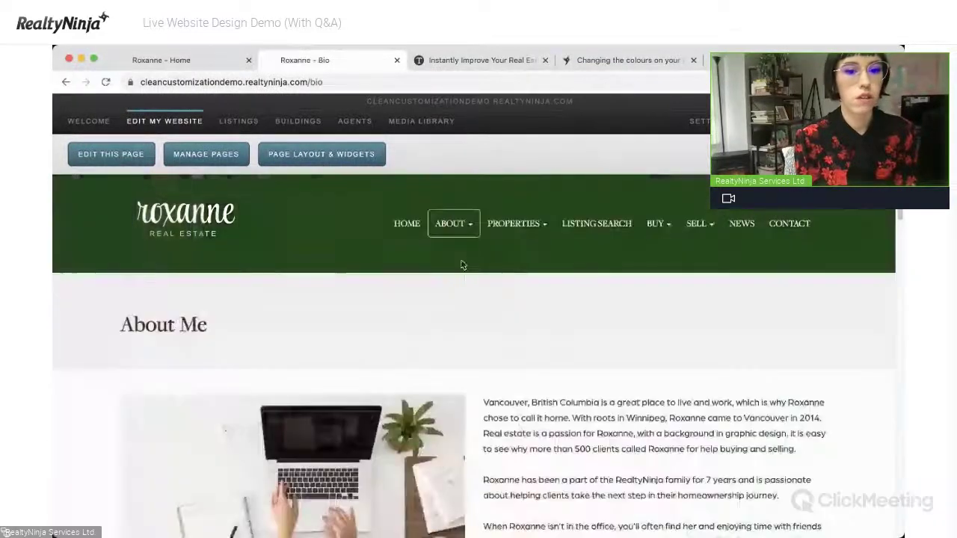
scroll(371, 376, "down", 5)
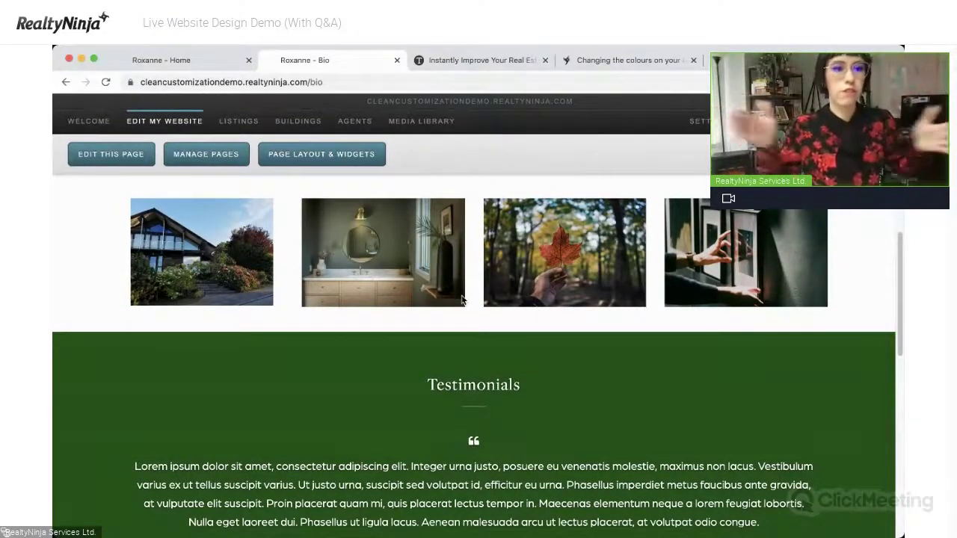
left_click(303, 158)
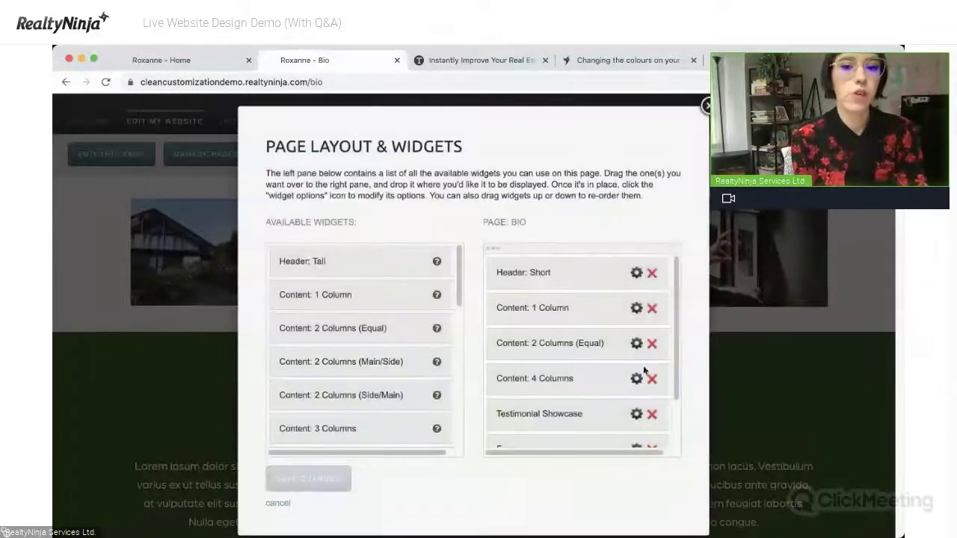
left_click(636, 379)
left_click(360, 419)
scroll(363, 411, "down", 2)
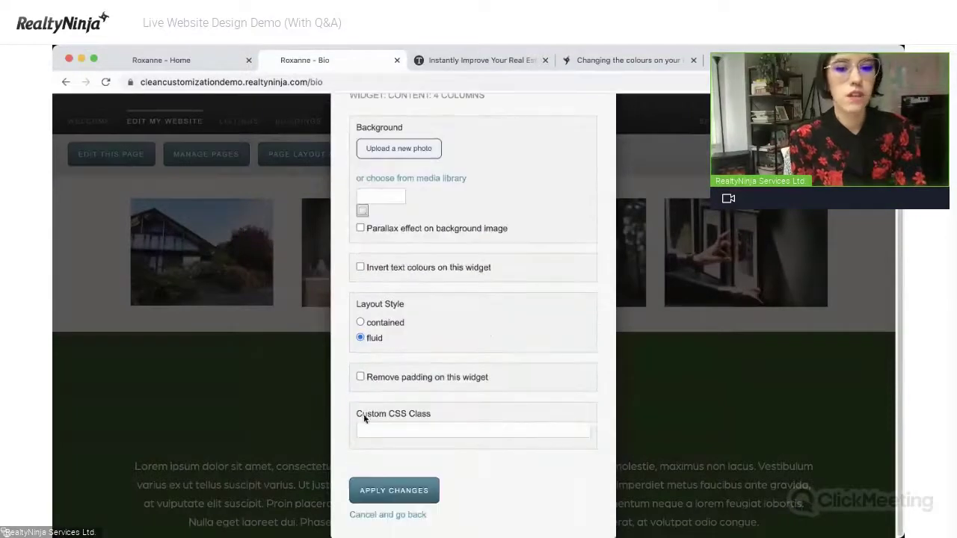
left_click(377, 484)
left_click(323, 486)
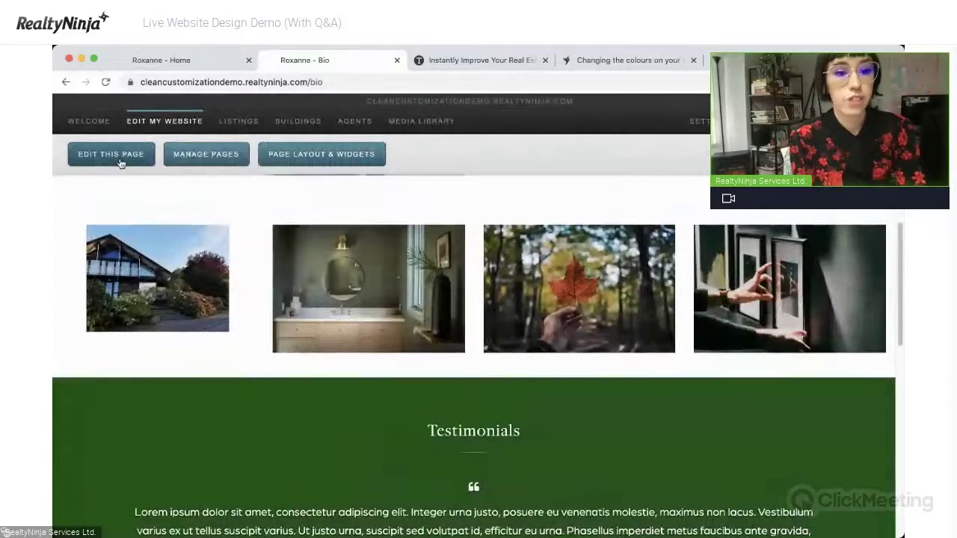
Enlarge the house exterior photo in the first column of the Bio page's four-photo row and save the page.
left_click(111, 154)
scroll(234, 364, "down", 6)
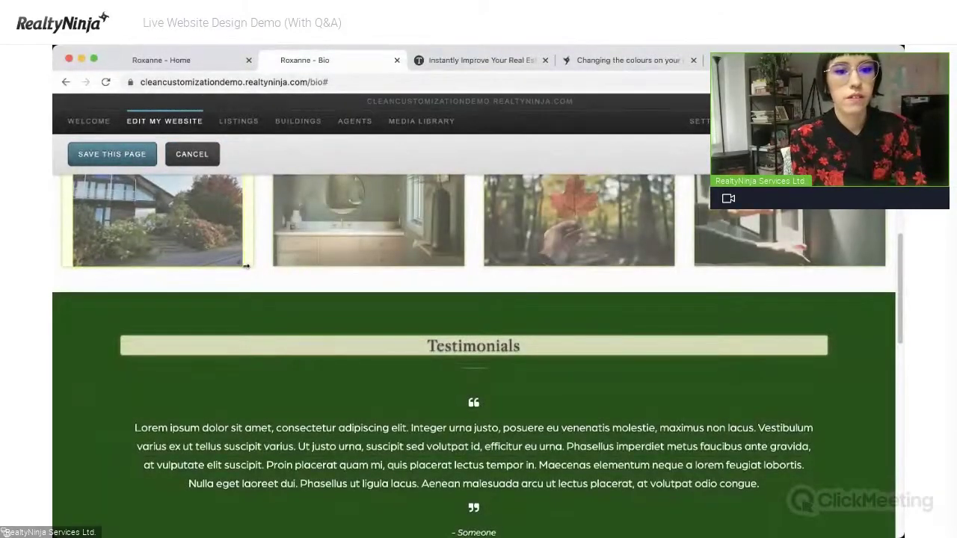
left_click(112, 154)
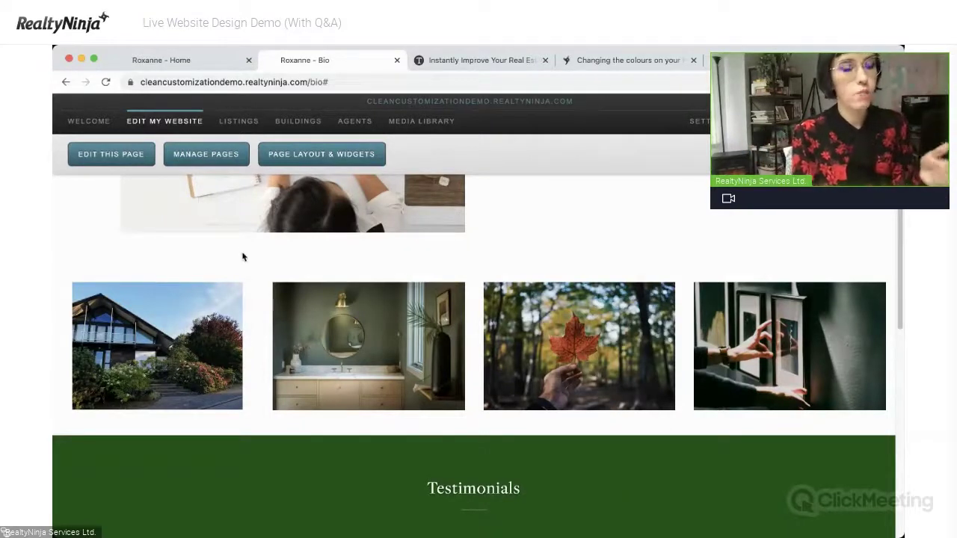
Remove the padding on the Bio page's four-column content widget and save the layout changes.
left_click(288, 156)
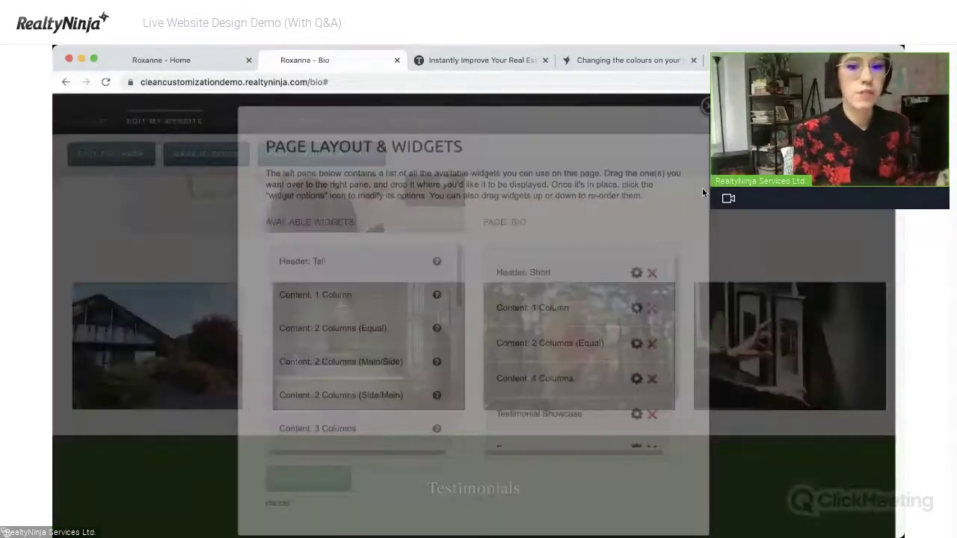
left_click(637, 381)
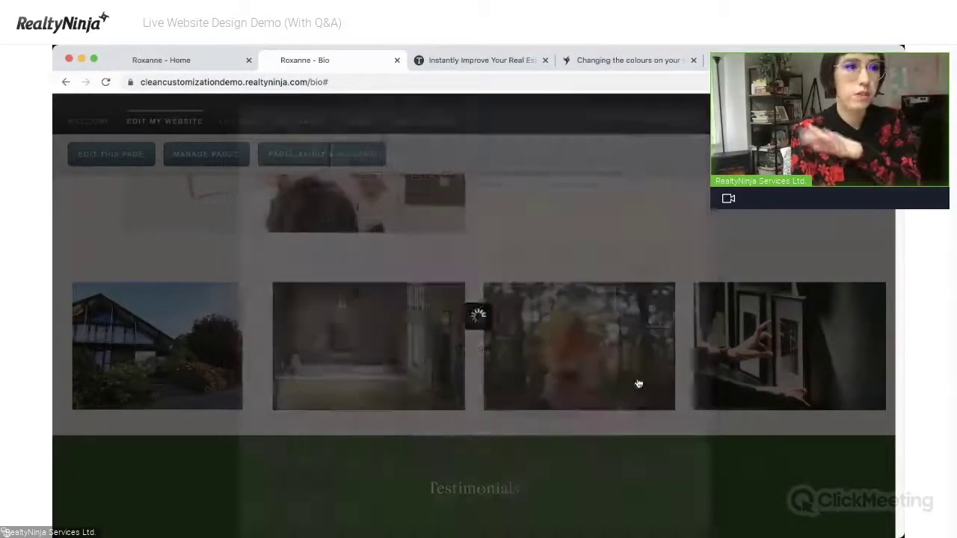
scroll(424, 384, "down", 2)
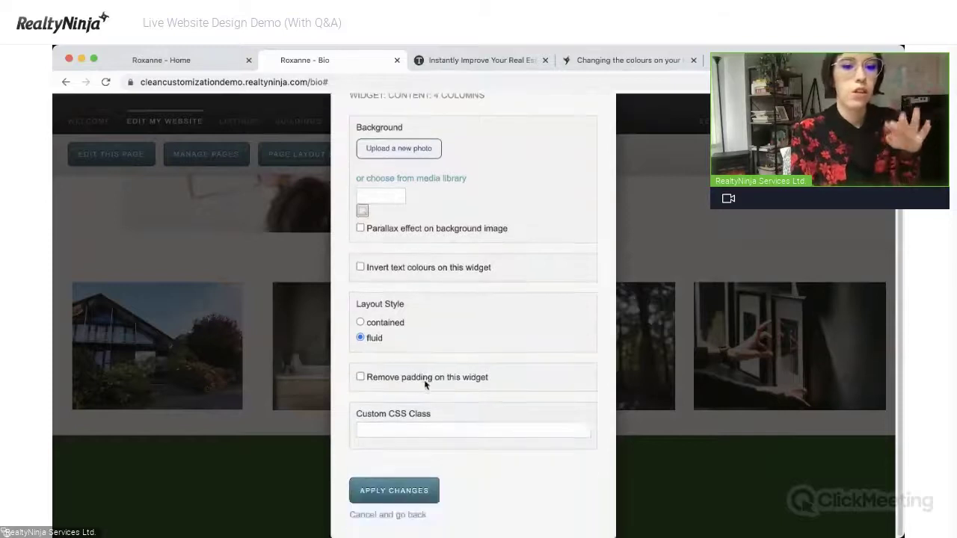
left_click(361, 376)
left_click(390, 488)
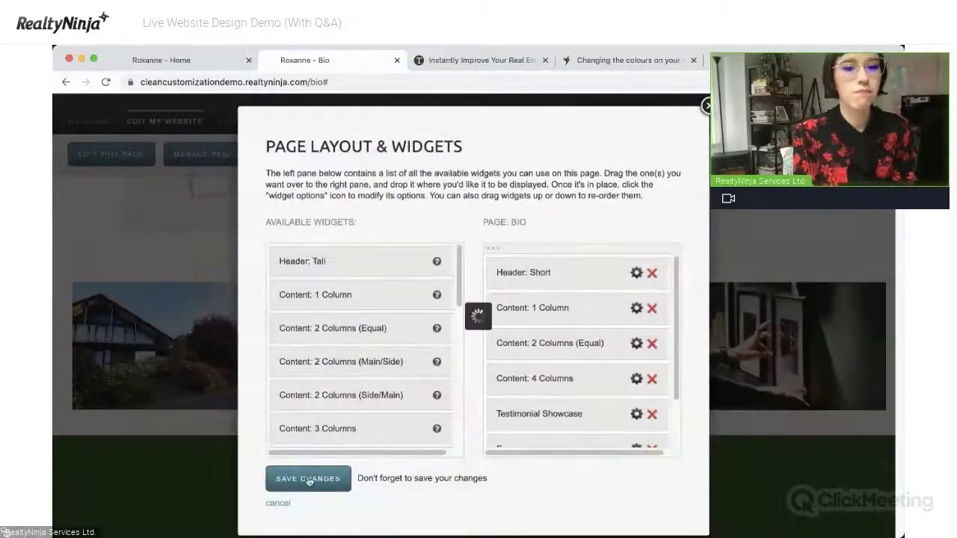
left_click(308, 479)
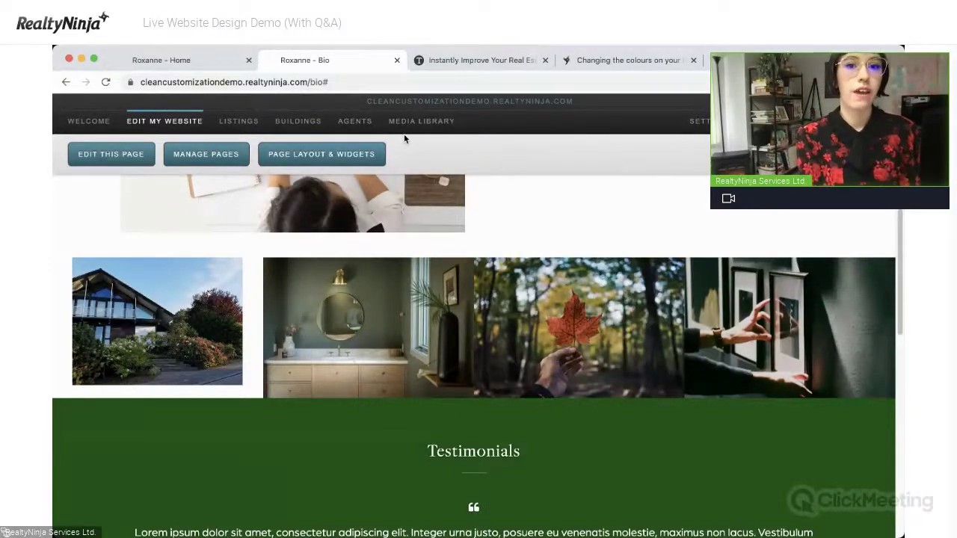
View the font pairing code in the typography blog article and return to the top of the Bio page.
left_click(460, 62)
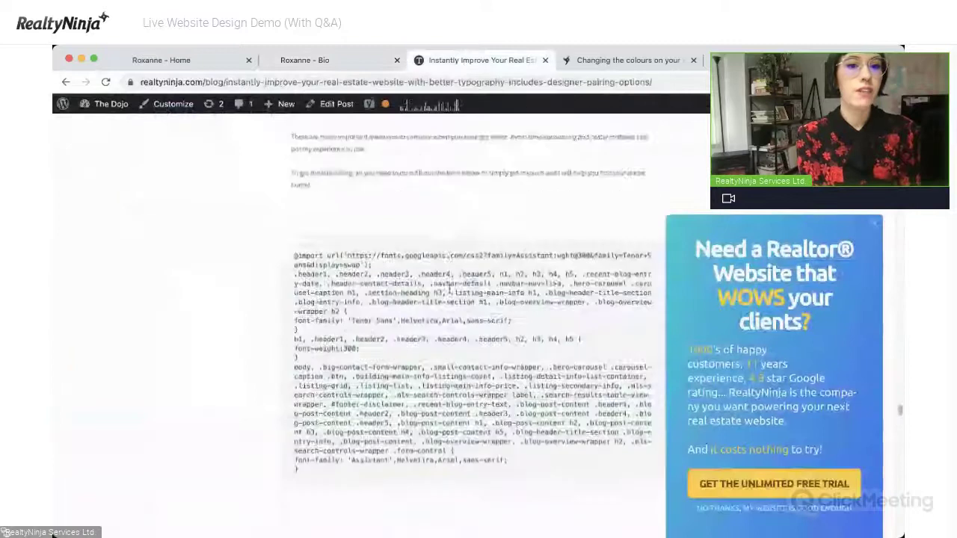
left_click(344, 60)
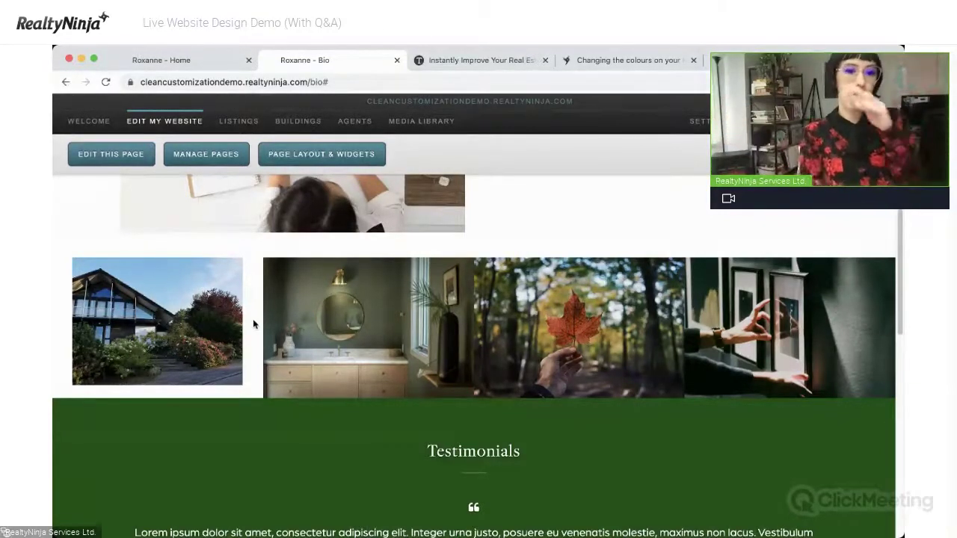
scroll(253, 322, "up", 5)
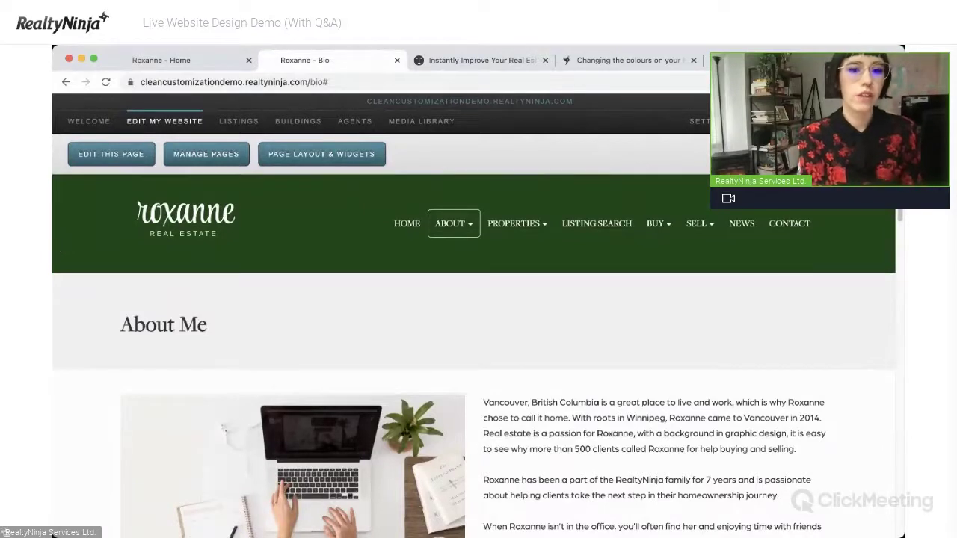
Narrow the browser window to phone width and check the Bio page's collapsed navigation menu.
mouse_move(516, 226)
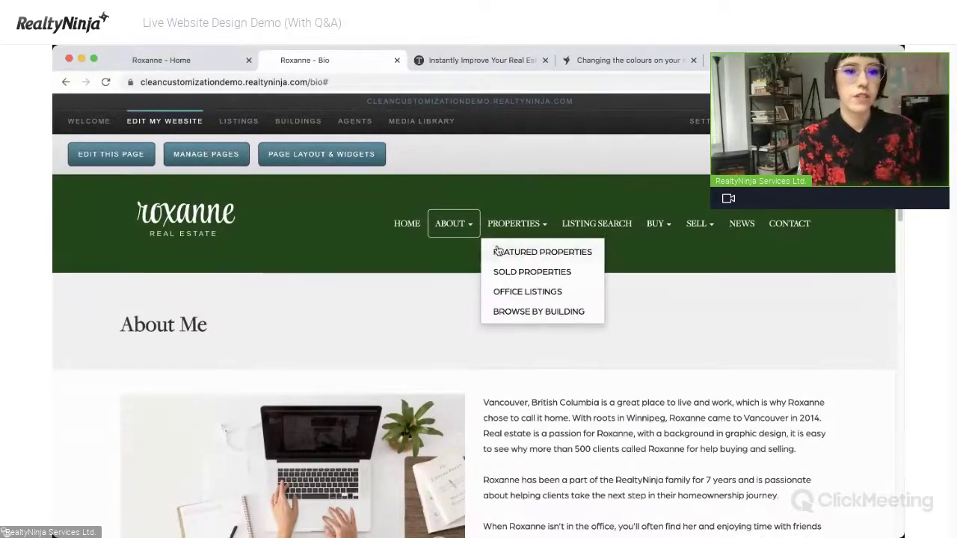
left_click_drag(54, 283, 395, 321)
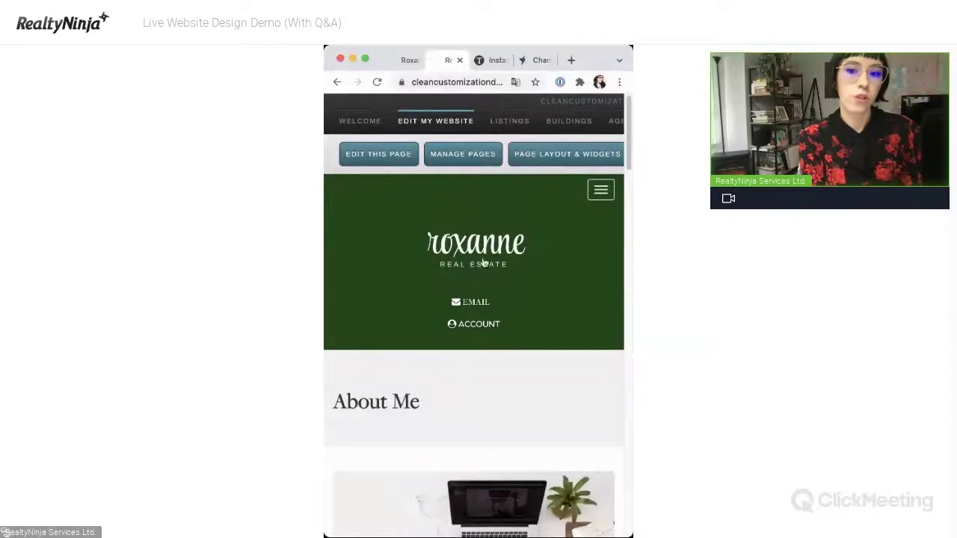
left_click(599, 191)
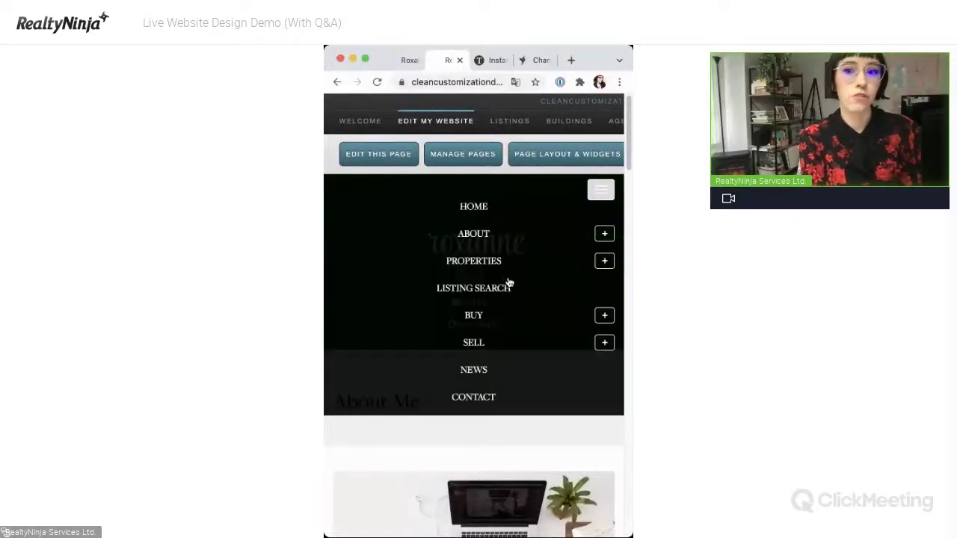
left_click(598, 193)
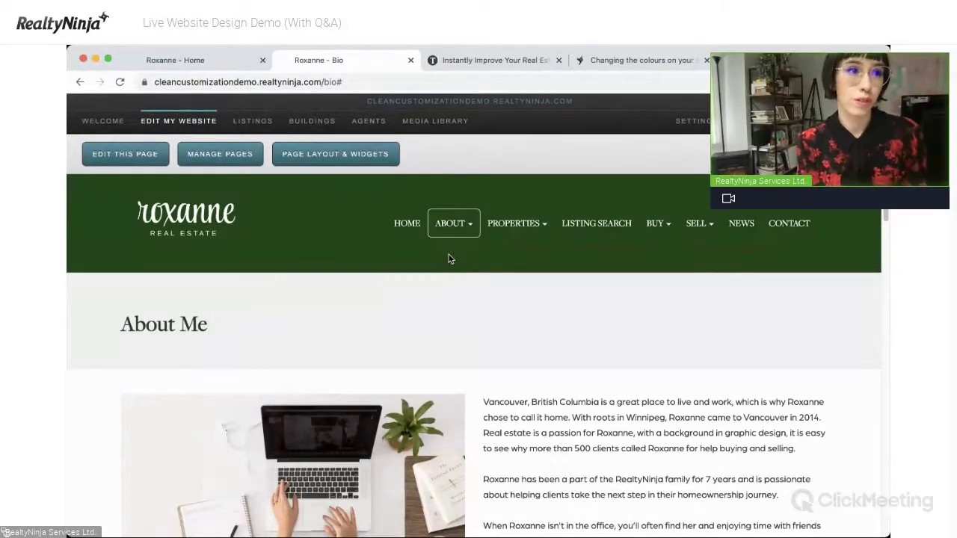
Review the Bio page's About submenu, testimonial section and Get In Touch form at full width.
mouse_move(458, 232)
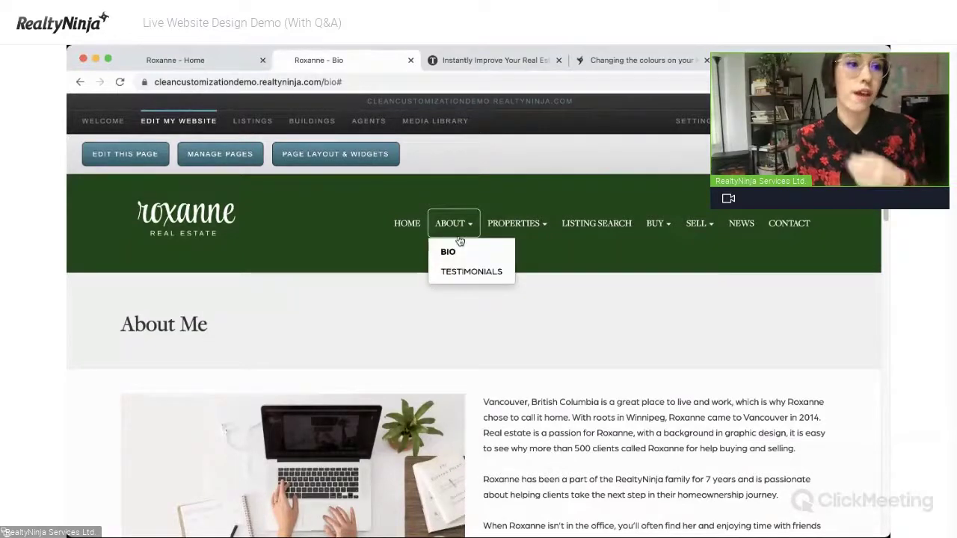
scroll(353, 404, "down", 20)
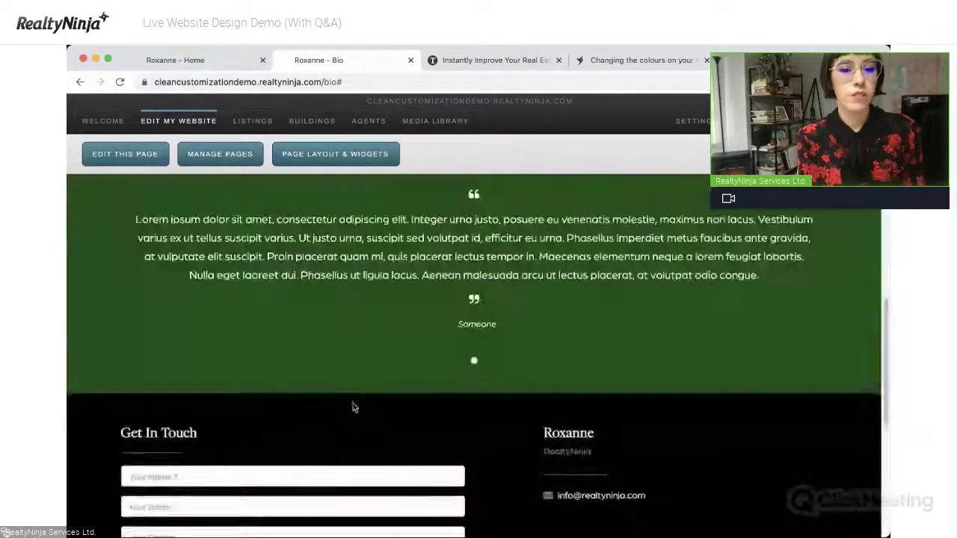
scroll(243, 321, "up", 3)
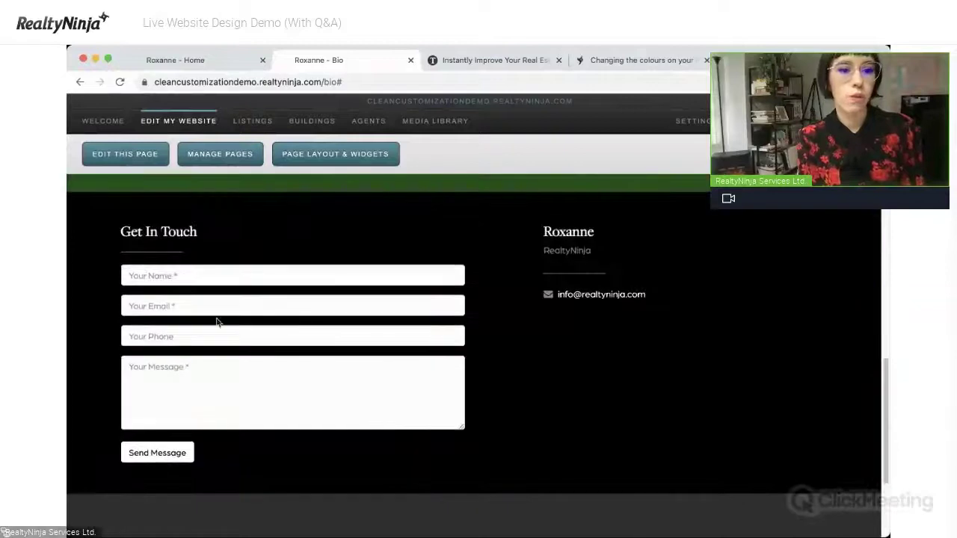
left_click(199, 368)
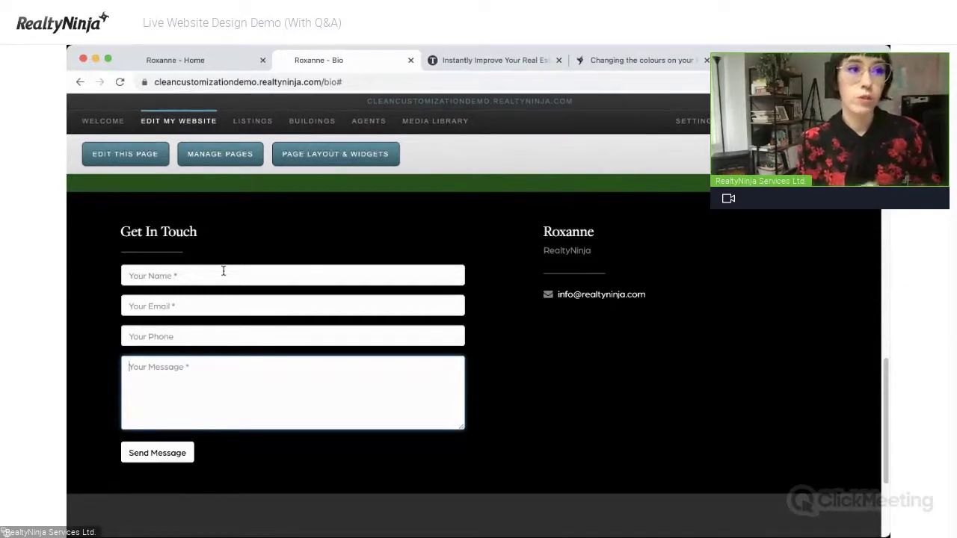
Open the Buying a Home page from the site navigation and review its buying criteria form.
scroll(342, 231, "up", 15)
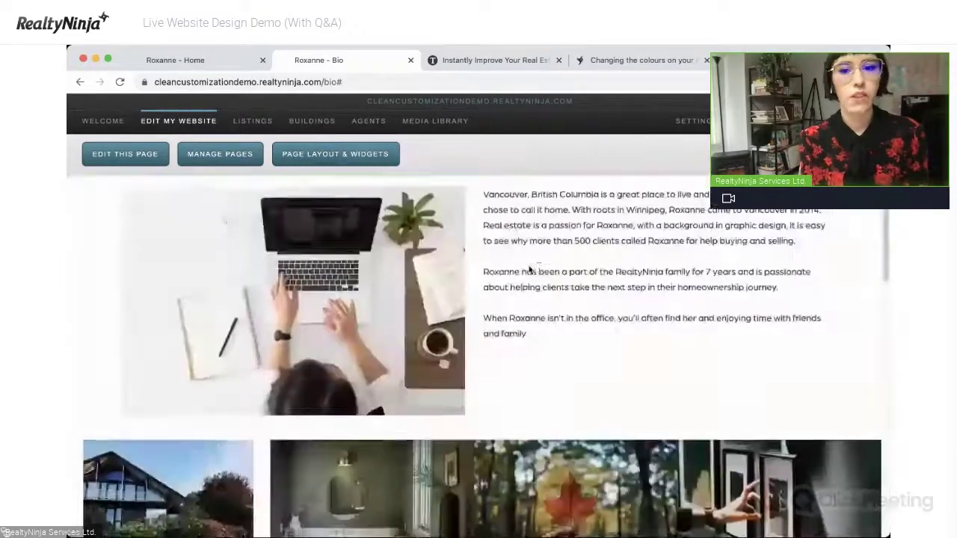
left_click(666, 250)
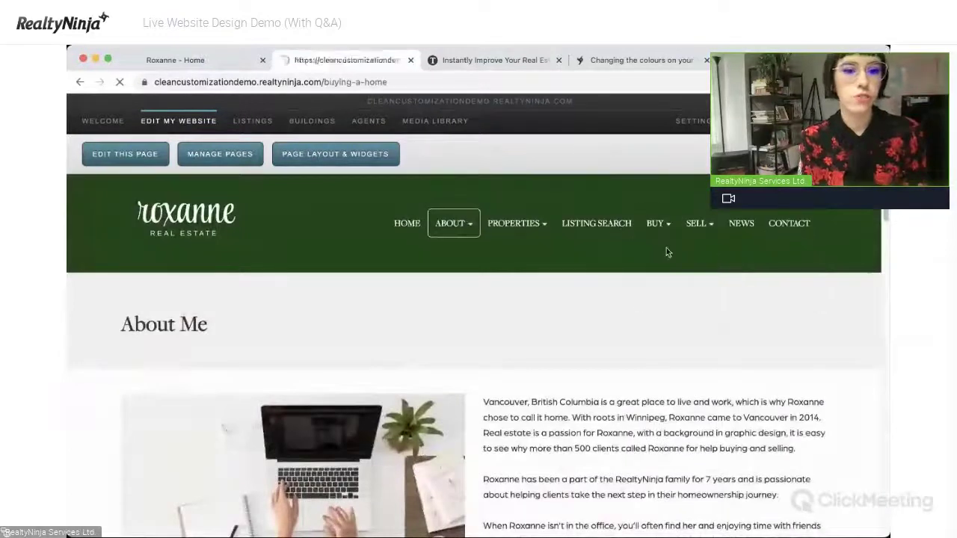
scroll(426, 415, "down", 8)
scroll(288, 370, "up", 3)
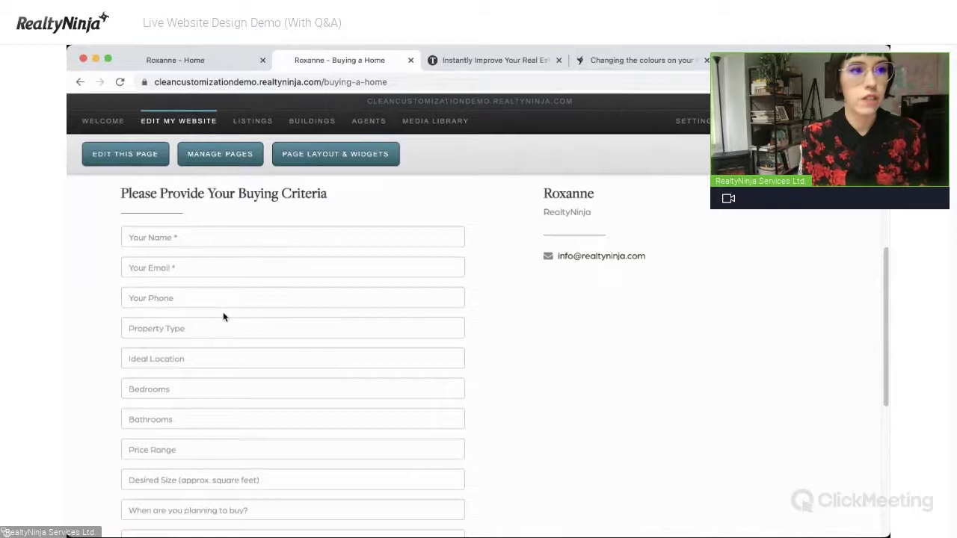
scroll(483, 305, "up", 10)
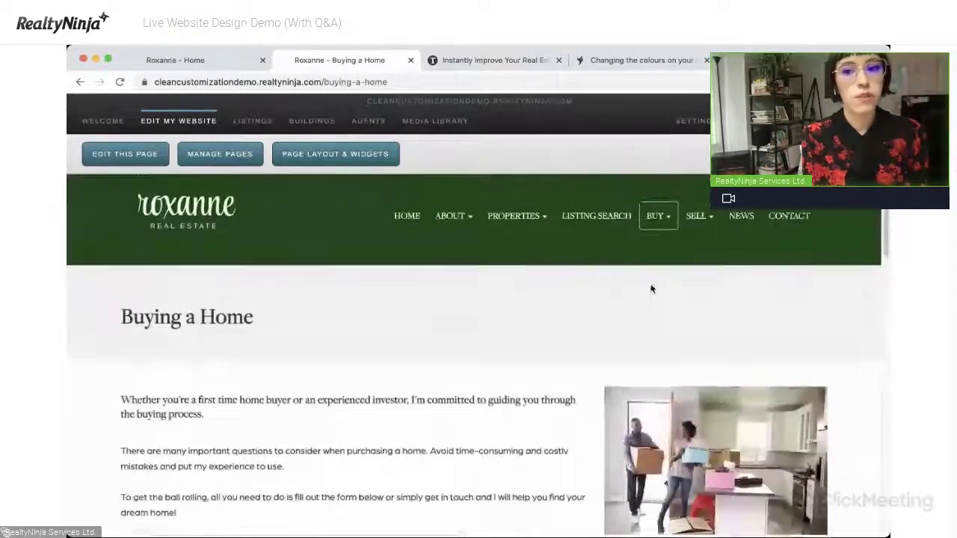
Open the Selling Your Home page from the site navigation and review its property information form.
mouse_move(695, 223)
left_click(695, 252)
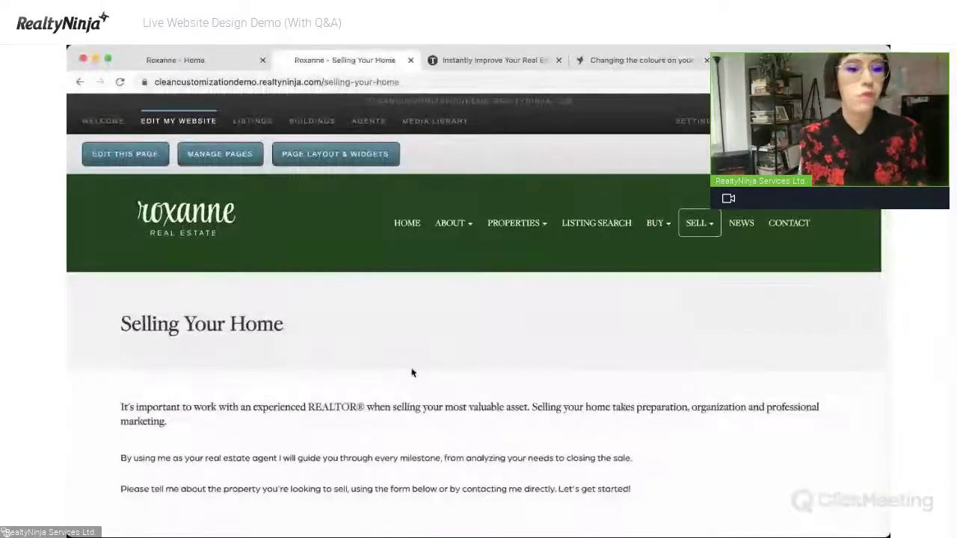
scroll(411, 374, "down", 10)
scroll(408, 379, "down", 10)
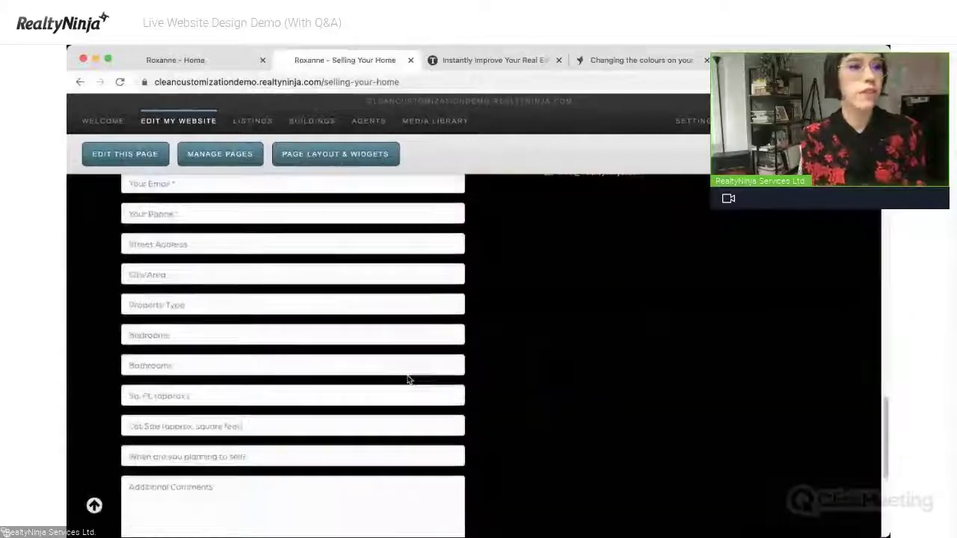
scroll(403, 353, "up", 1)
scroll(403, 353, "up", 1)
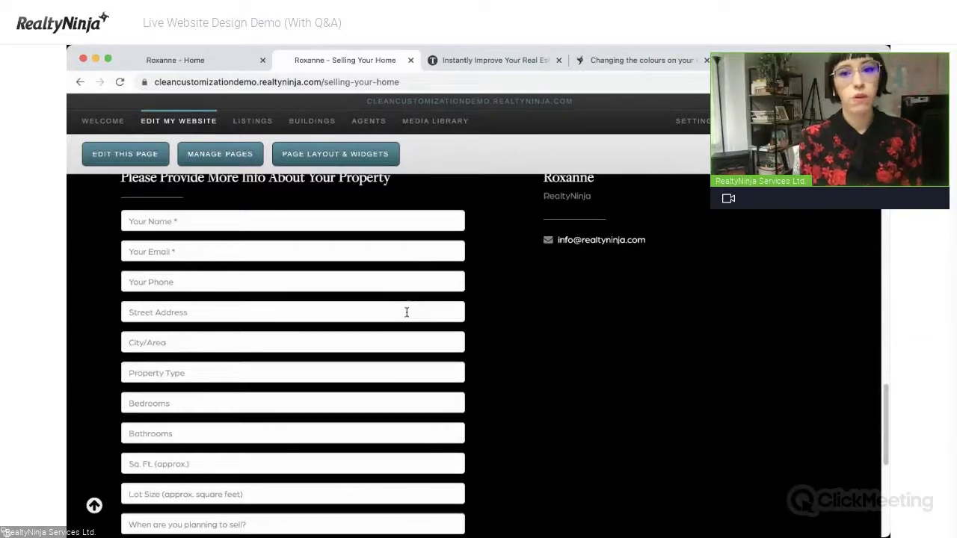
Open realtyninjademo.com in a new browser tab and view the Midori semi-custom design demo.
key("super+t")
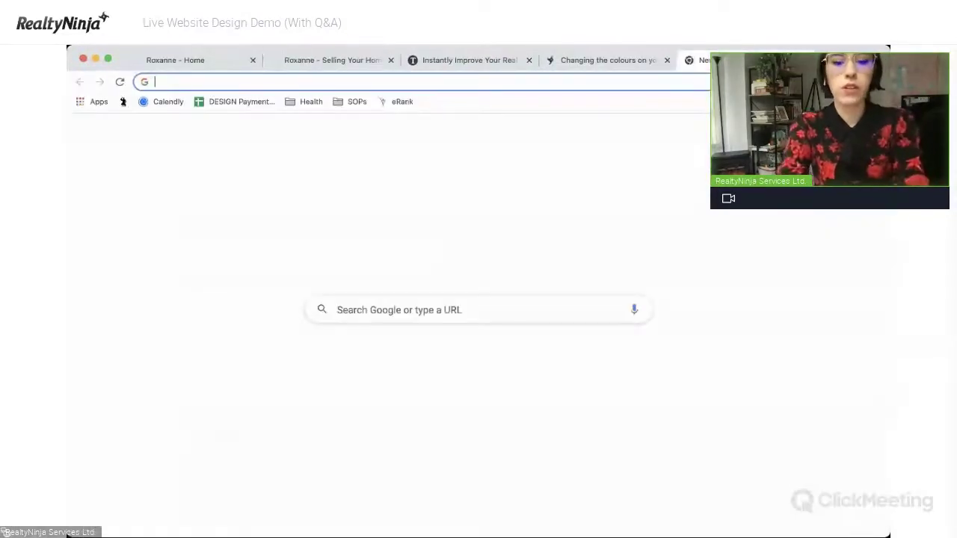
type("realty")
key("Return")
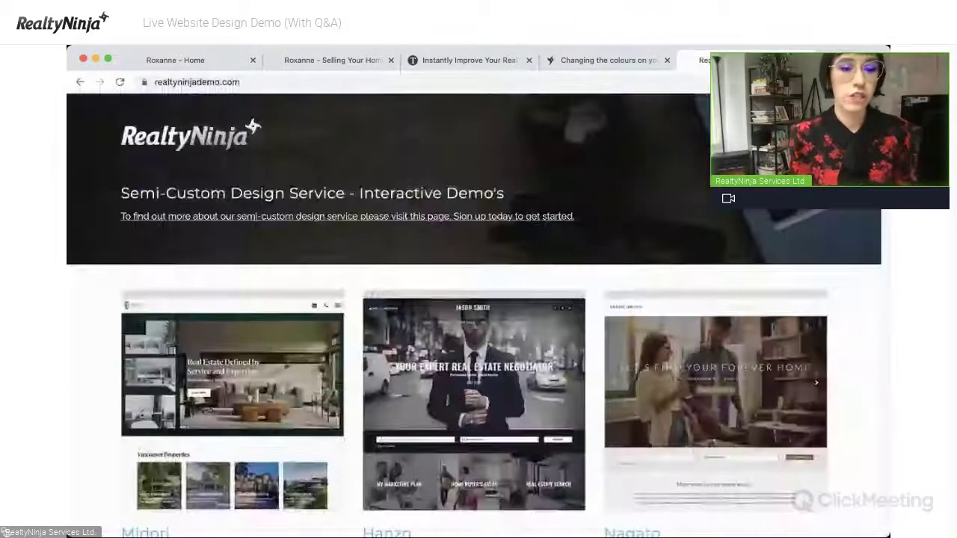
left_click(246, 378)
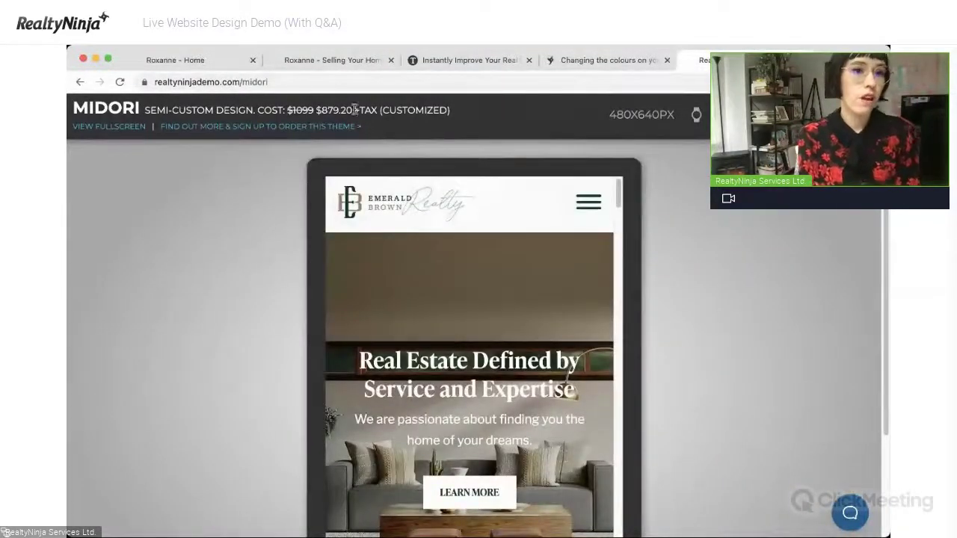
Return to the Selling Your Home page and view its heading and introductory text.
left_click(290, 63)
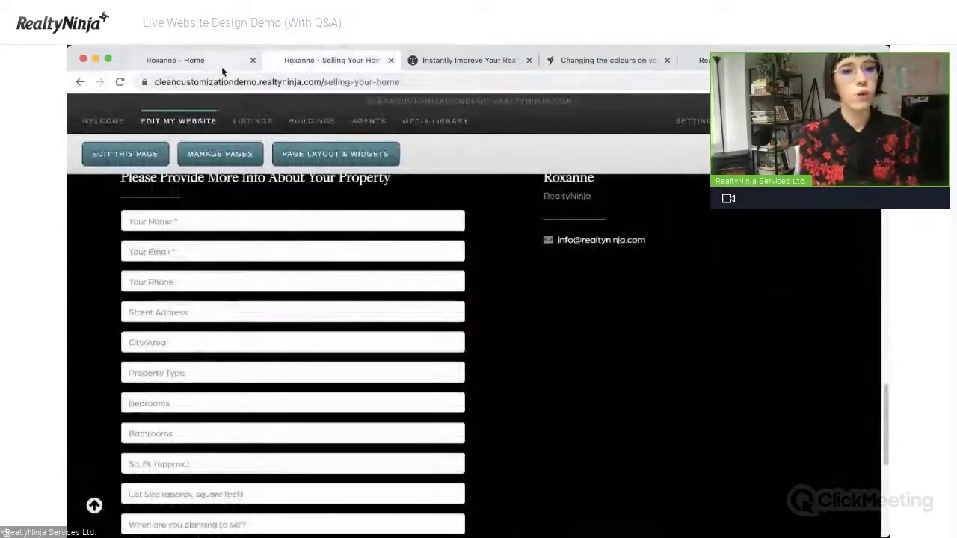
scroll(367, 267, "up", 15)
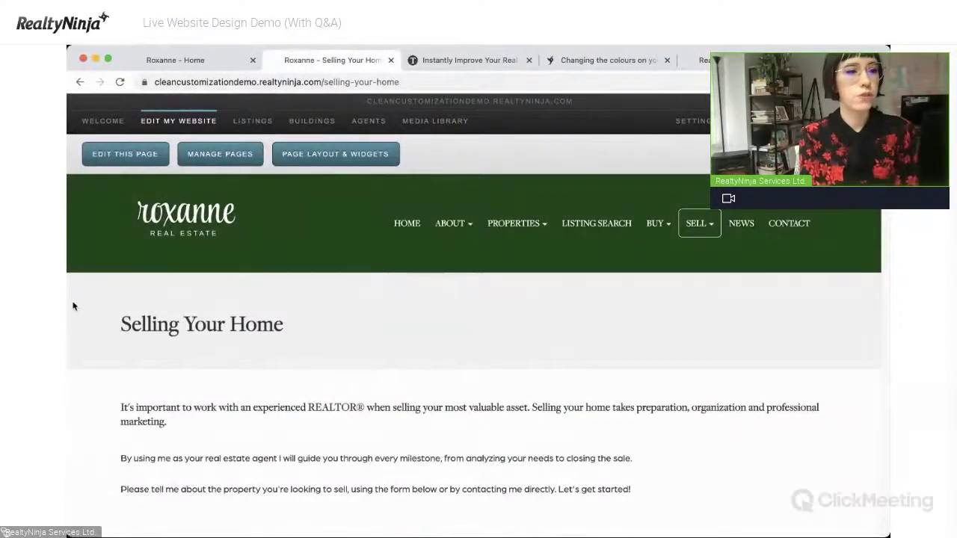
left_click_drag(166, 324, 203, 352)
left_click(244, 429)
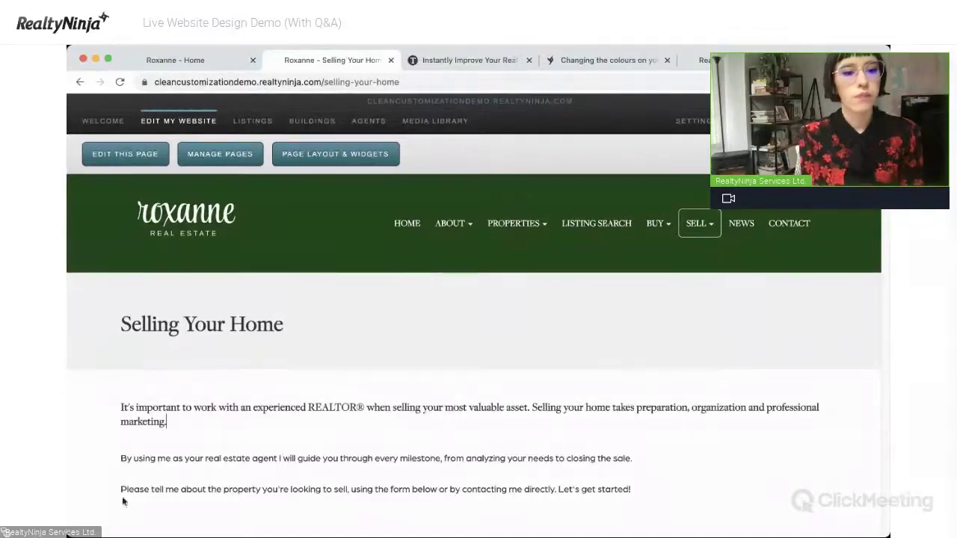
Check the Home page's four-column image row at narrower browser widths, and restore the window to full width.
left_click_drag(68, 465, 155, 449)
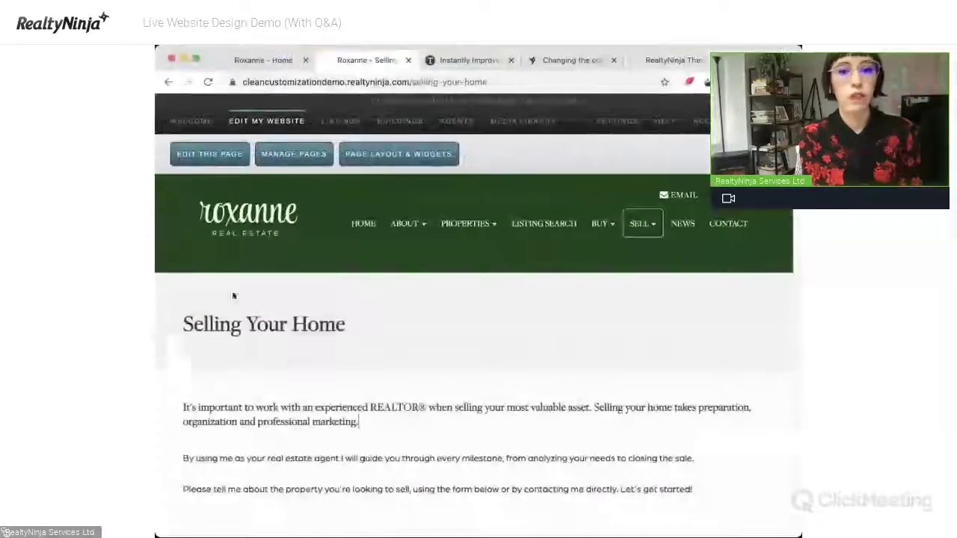
left_click(250, 233)
scroll(331, 412, "down", 4)
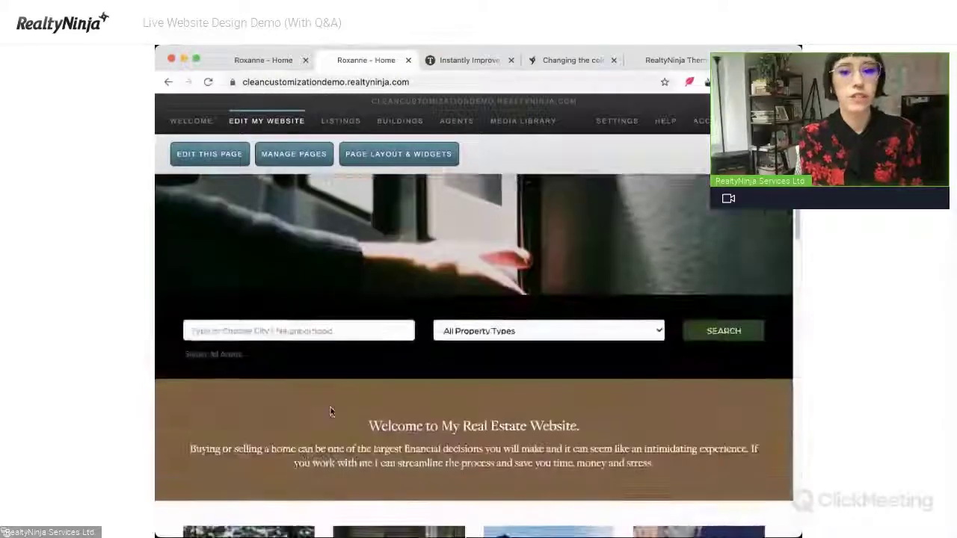
scroll(331, 412, "down", 5)
scroll(322, 392, "up", 1)
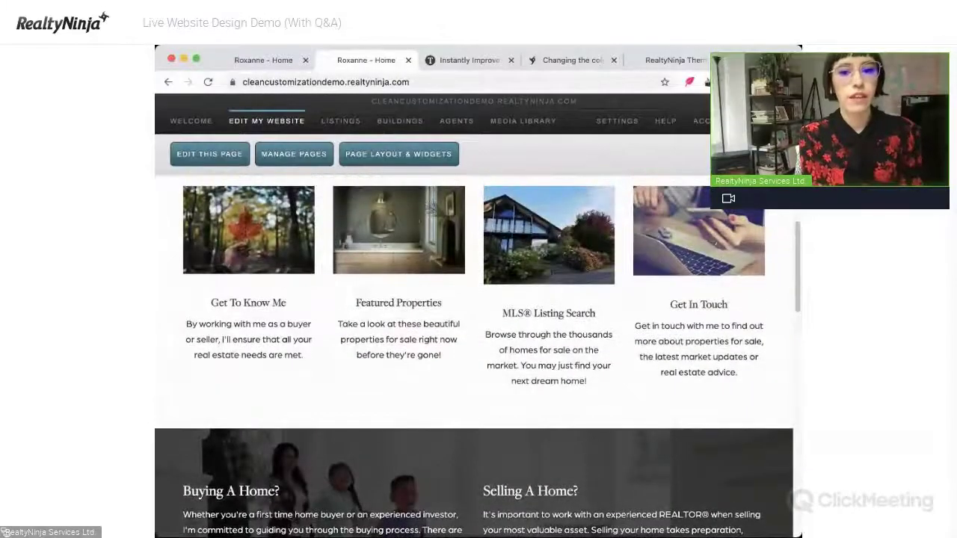
scroll(421, 367, "down", 3)
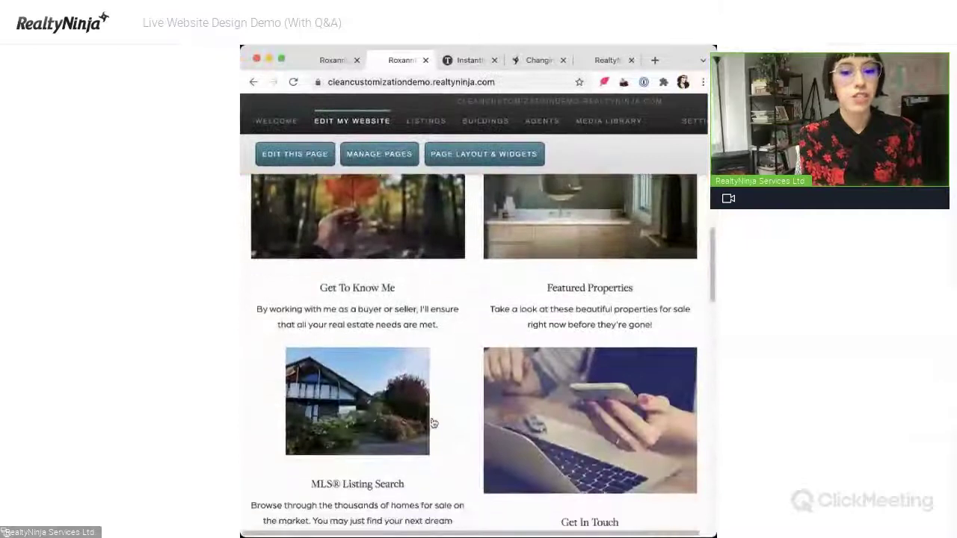
left_click_drag(241, 344, 68, 205)
scroll(151, 366, "up", 5)
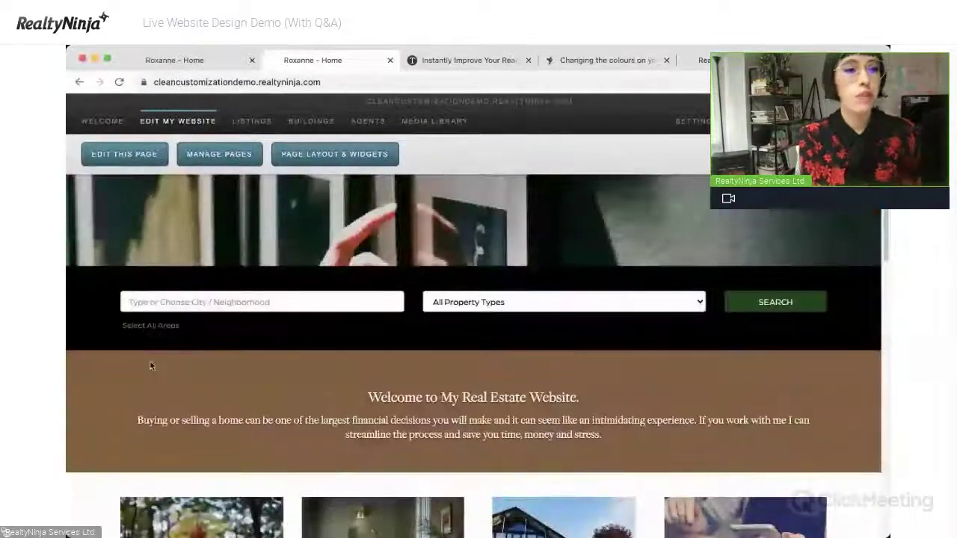